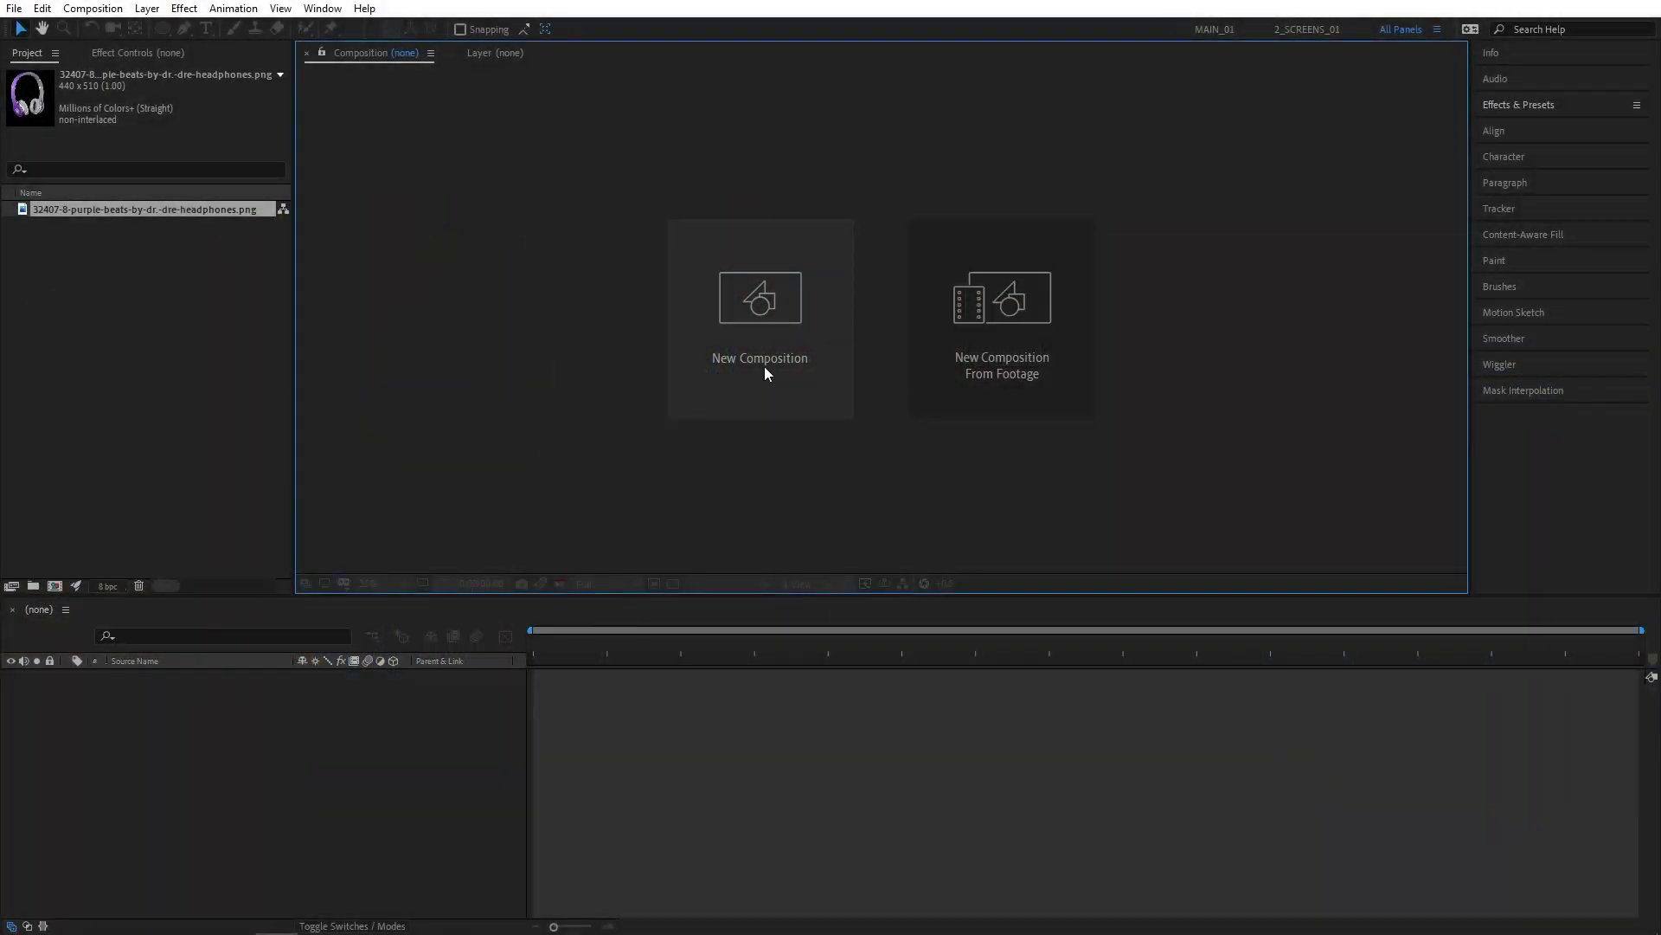
# Step: Create a new composition named Main
pyautogui.click(765, 368)
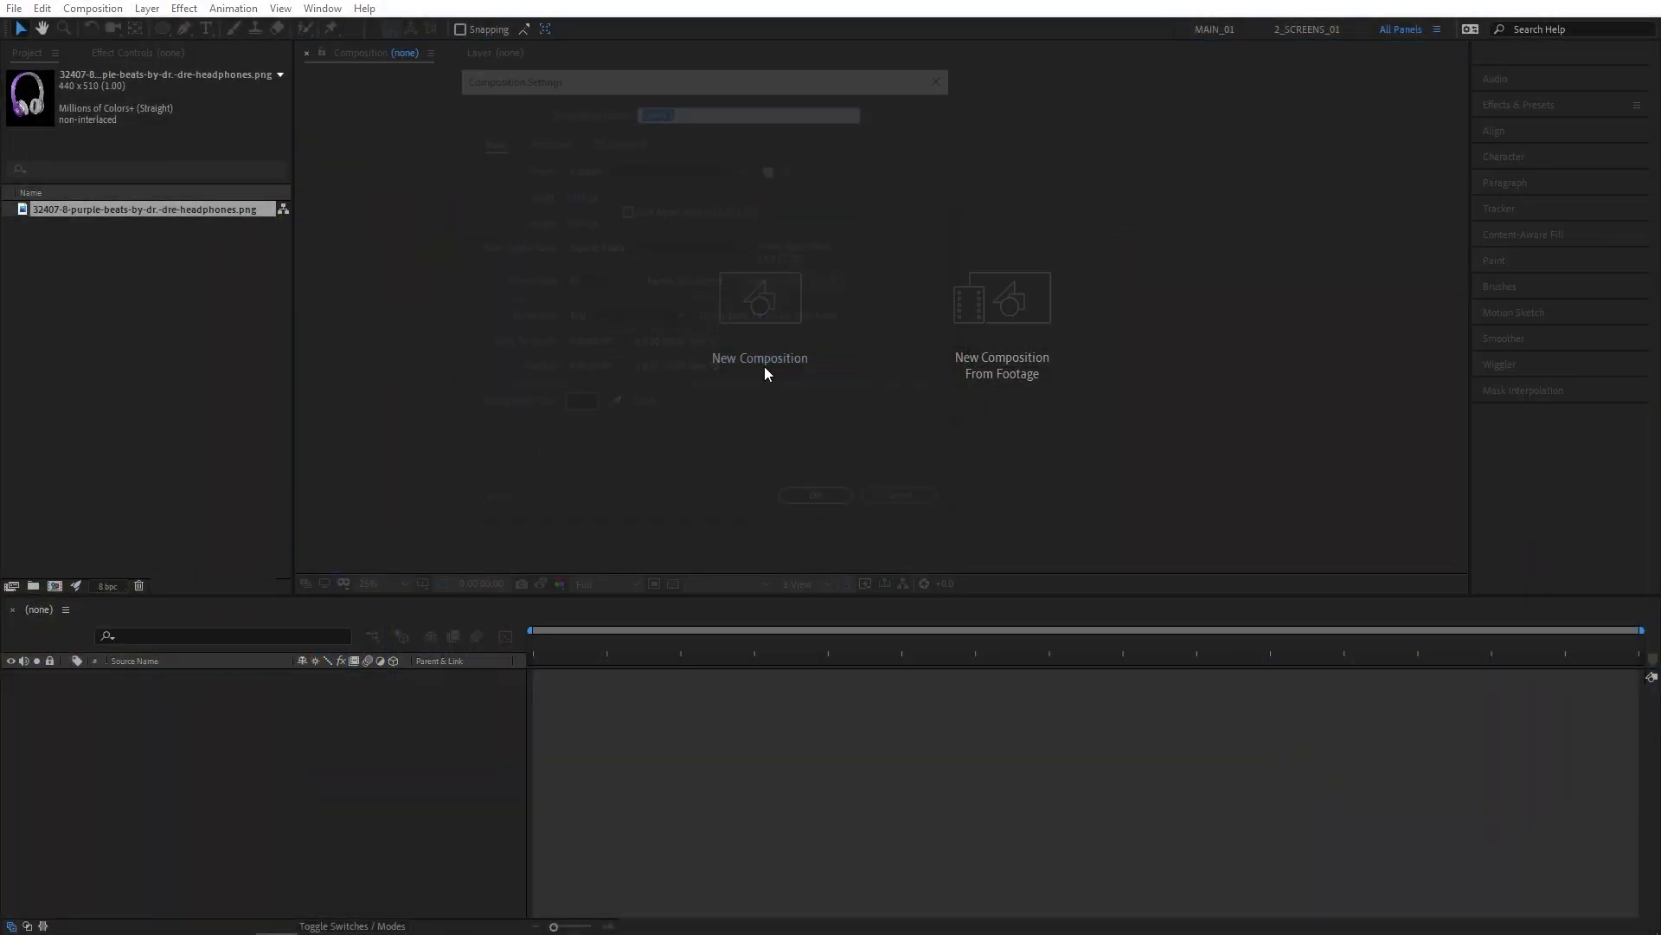
pyautogui.write('Main')
pyautogui.press('Return')
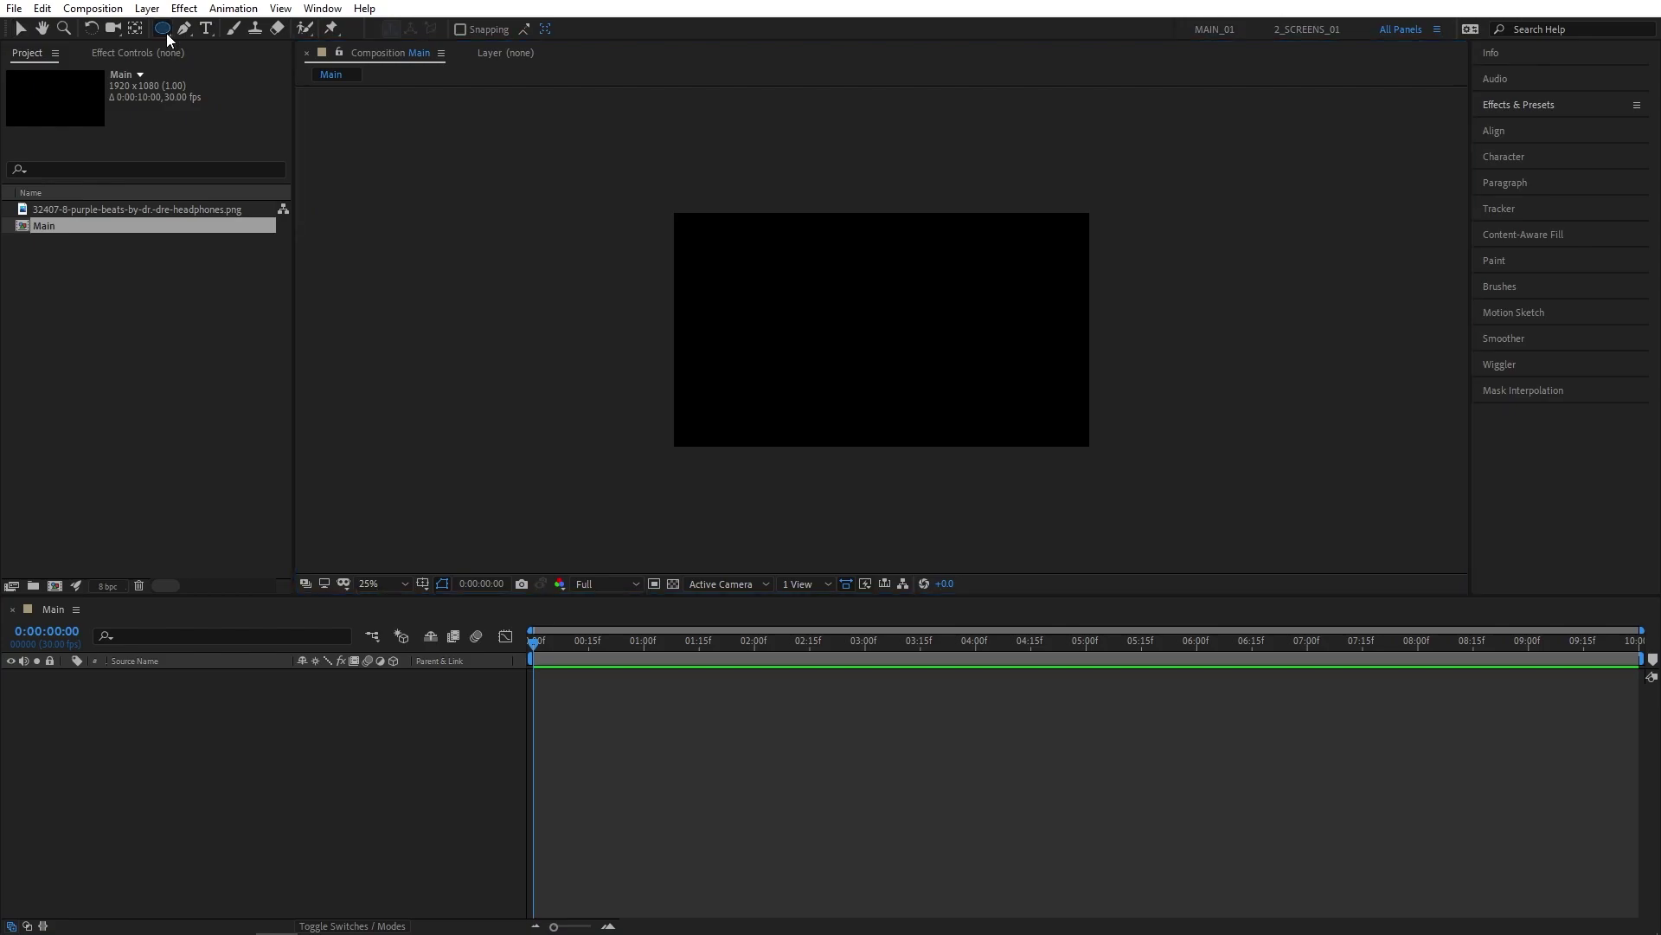
# Step: Draw a circle that covers the whole frame with the Ellipse tool, using the light grey fill EFEDED
pyautogui.moveTo(166, 33); pyautogui.dragTo(221, 46)
pyautogui.click(464, 29)
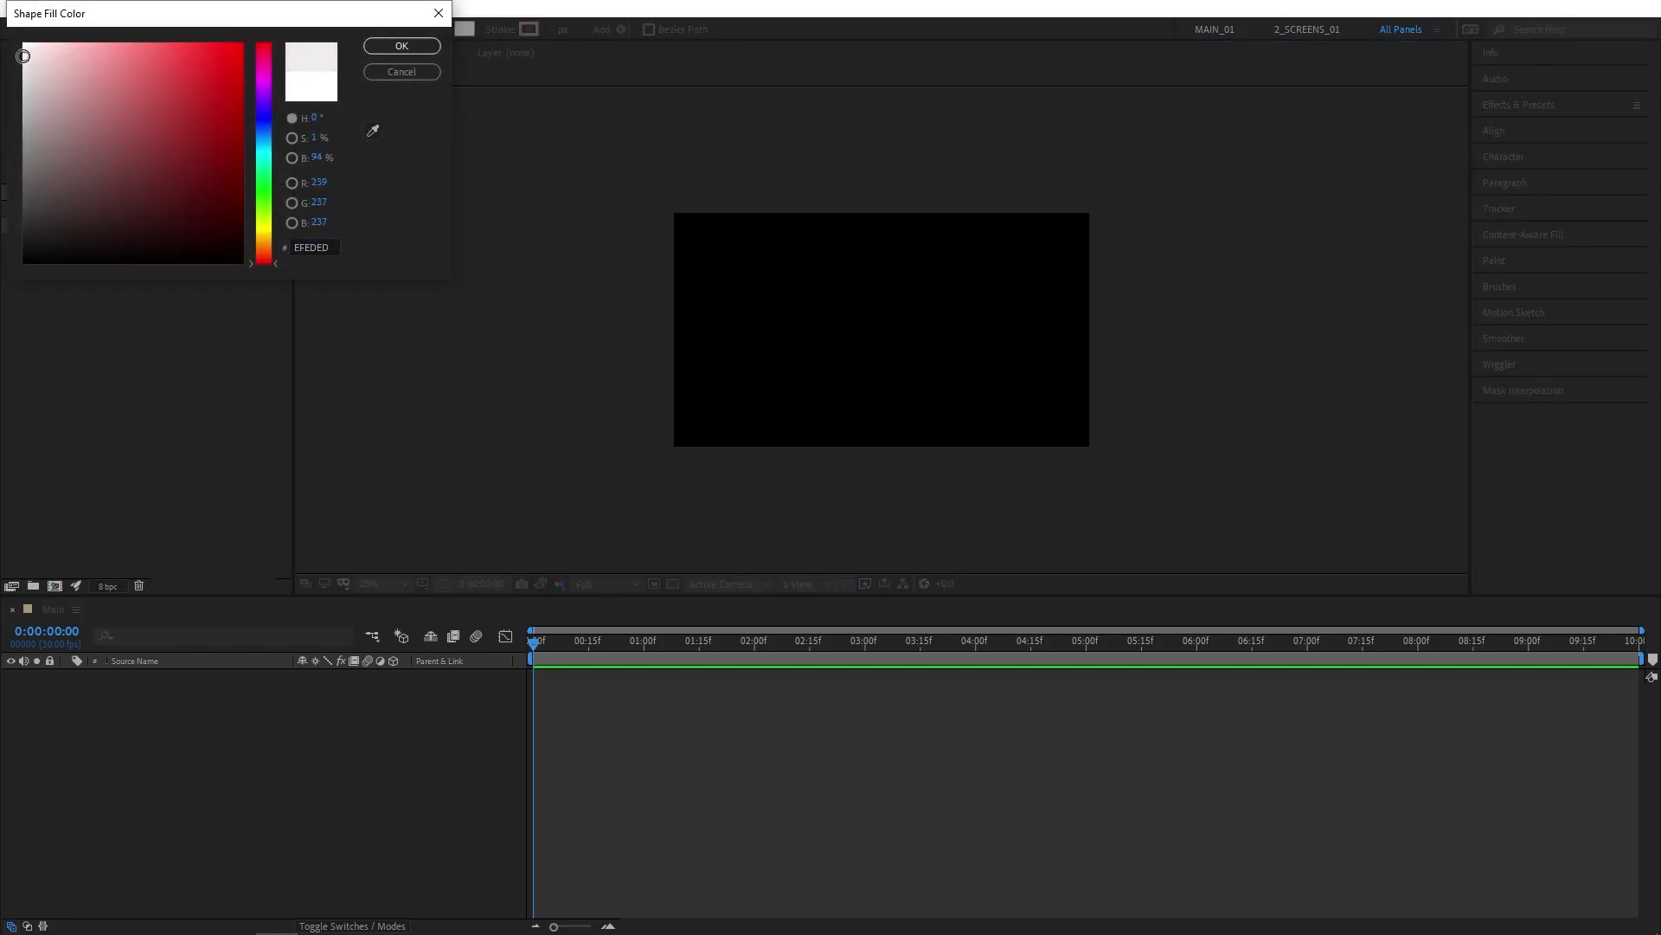
pyautogui.click(406, 49)
pyautogui.moveTo(874, 324)
pyautogui.mouseDown()
pyautogui.moveTo(923, 365)
pyautogui.moveTo(1138, 404)
pyautogui.mouseUp()
# Step: Align the circle layer to the composition's horizontal and vertical centre
pyautogui.click(1603, 130)
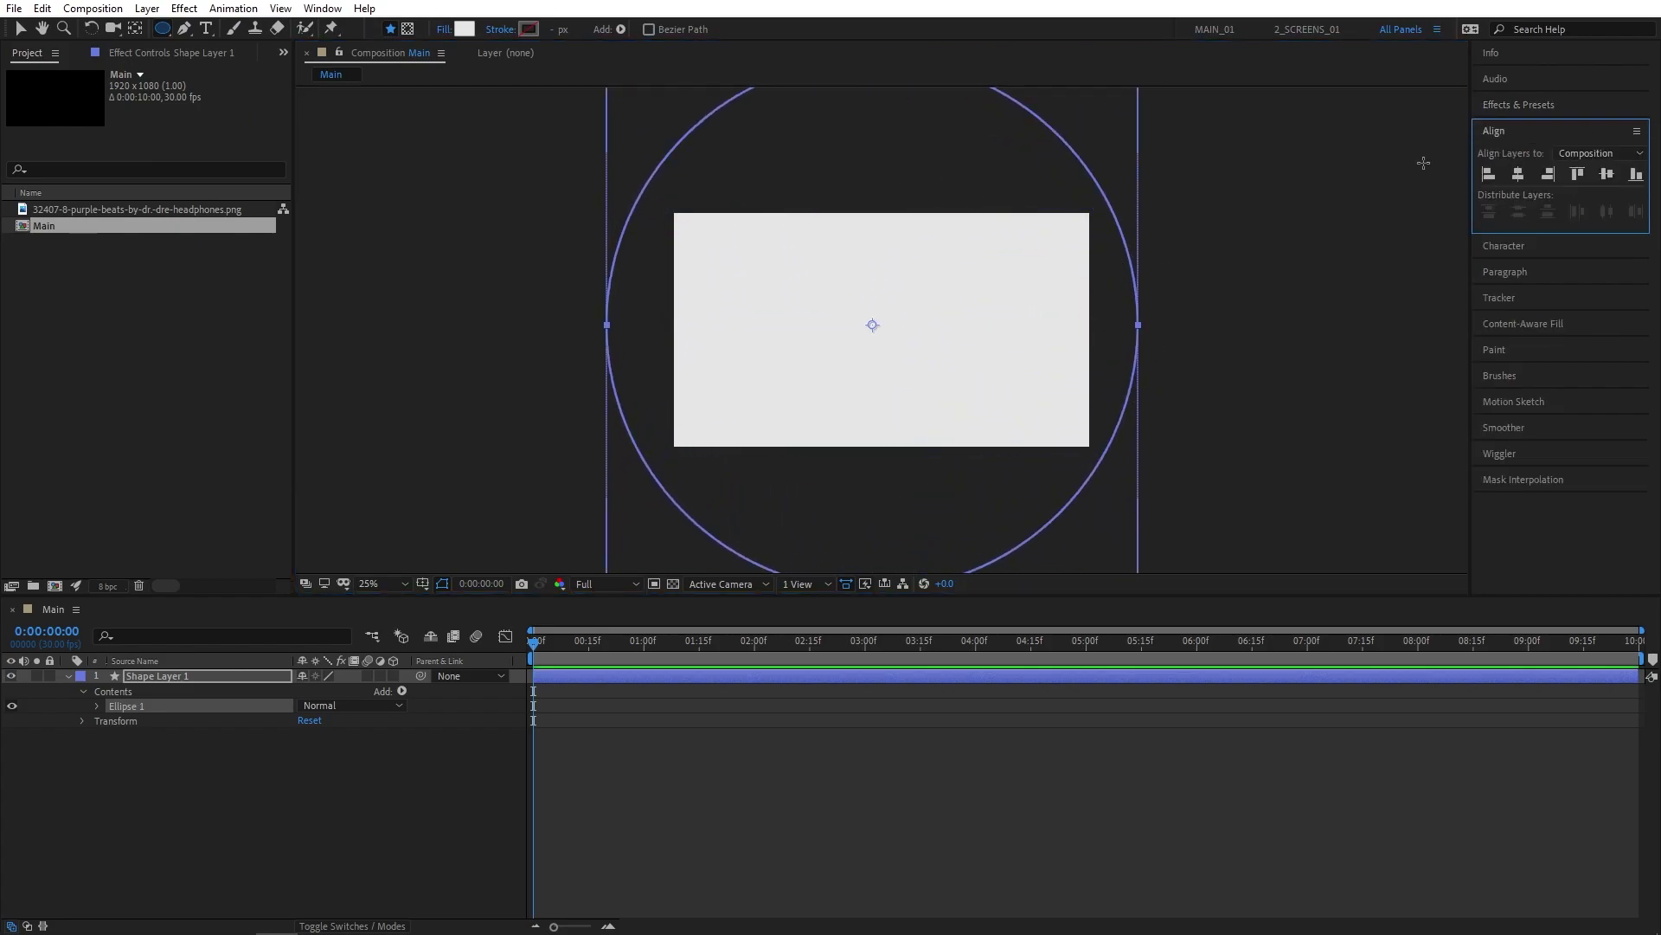
pyautogui.click(1522, 177)
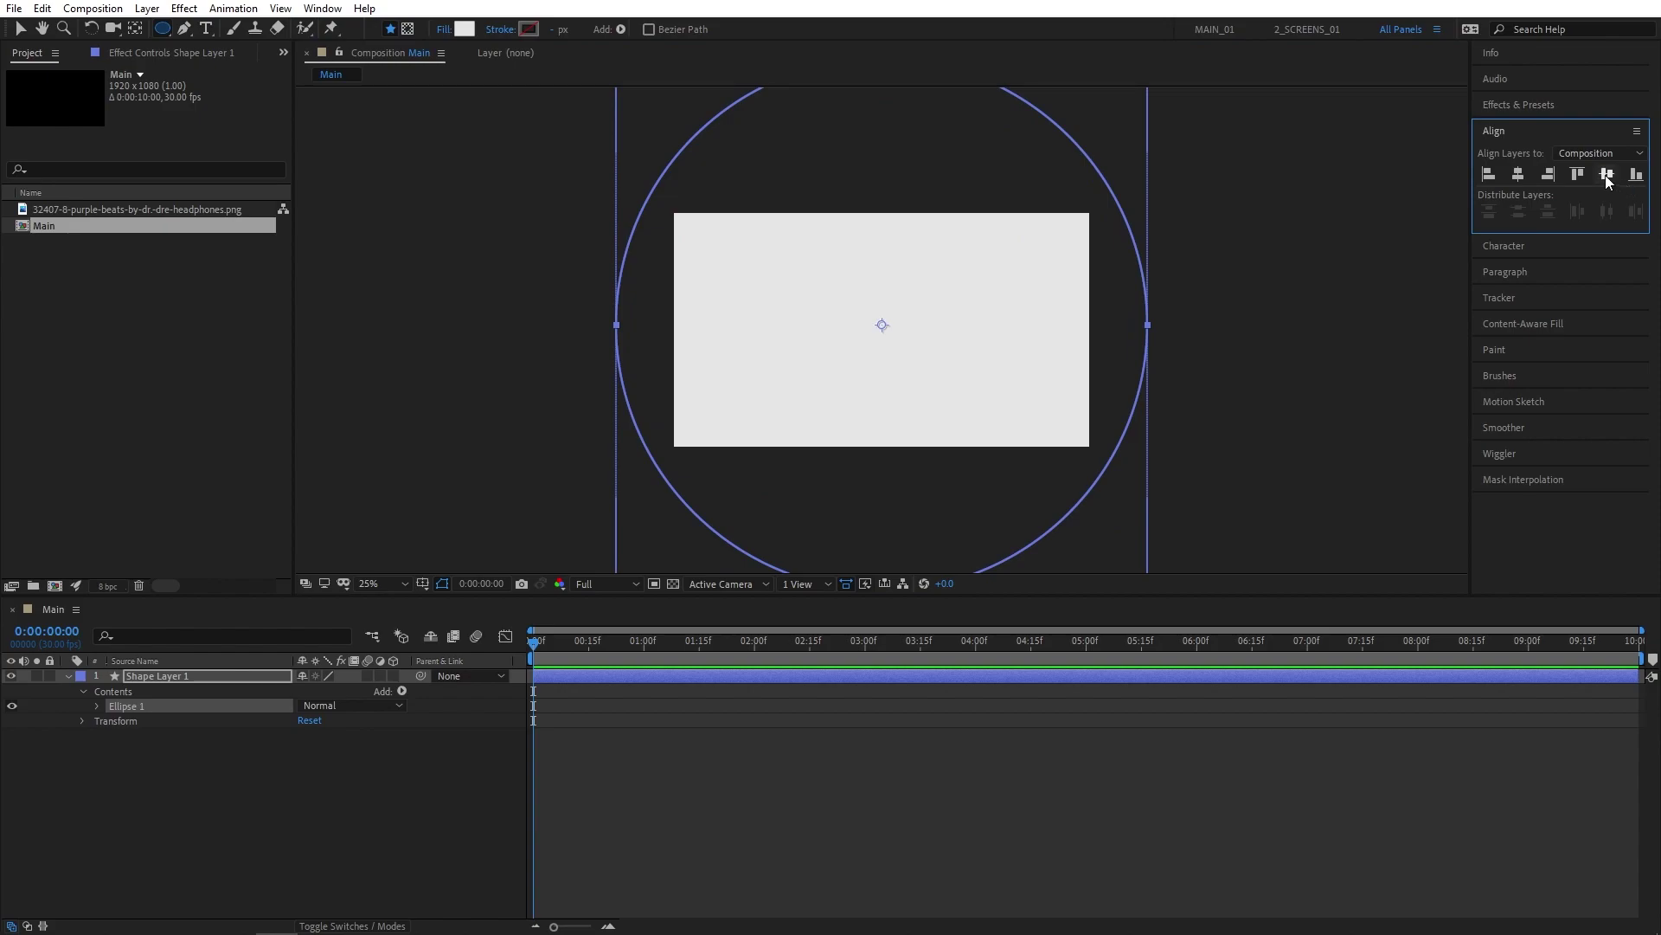
pyautogui.click(1606, 174)
# Step: Keyframe the circle layer's Scale from 0% at 0:00 to 100% at 1:00
pyautogui.press('s')
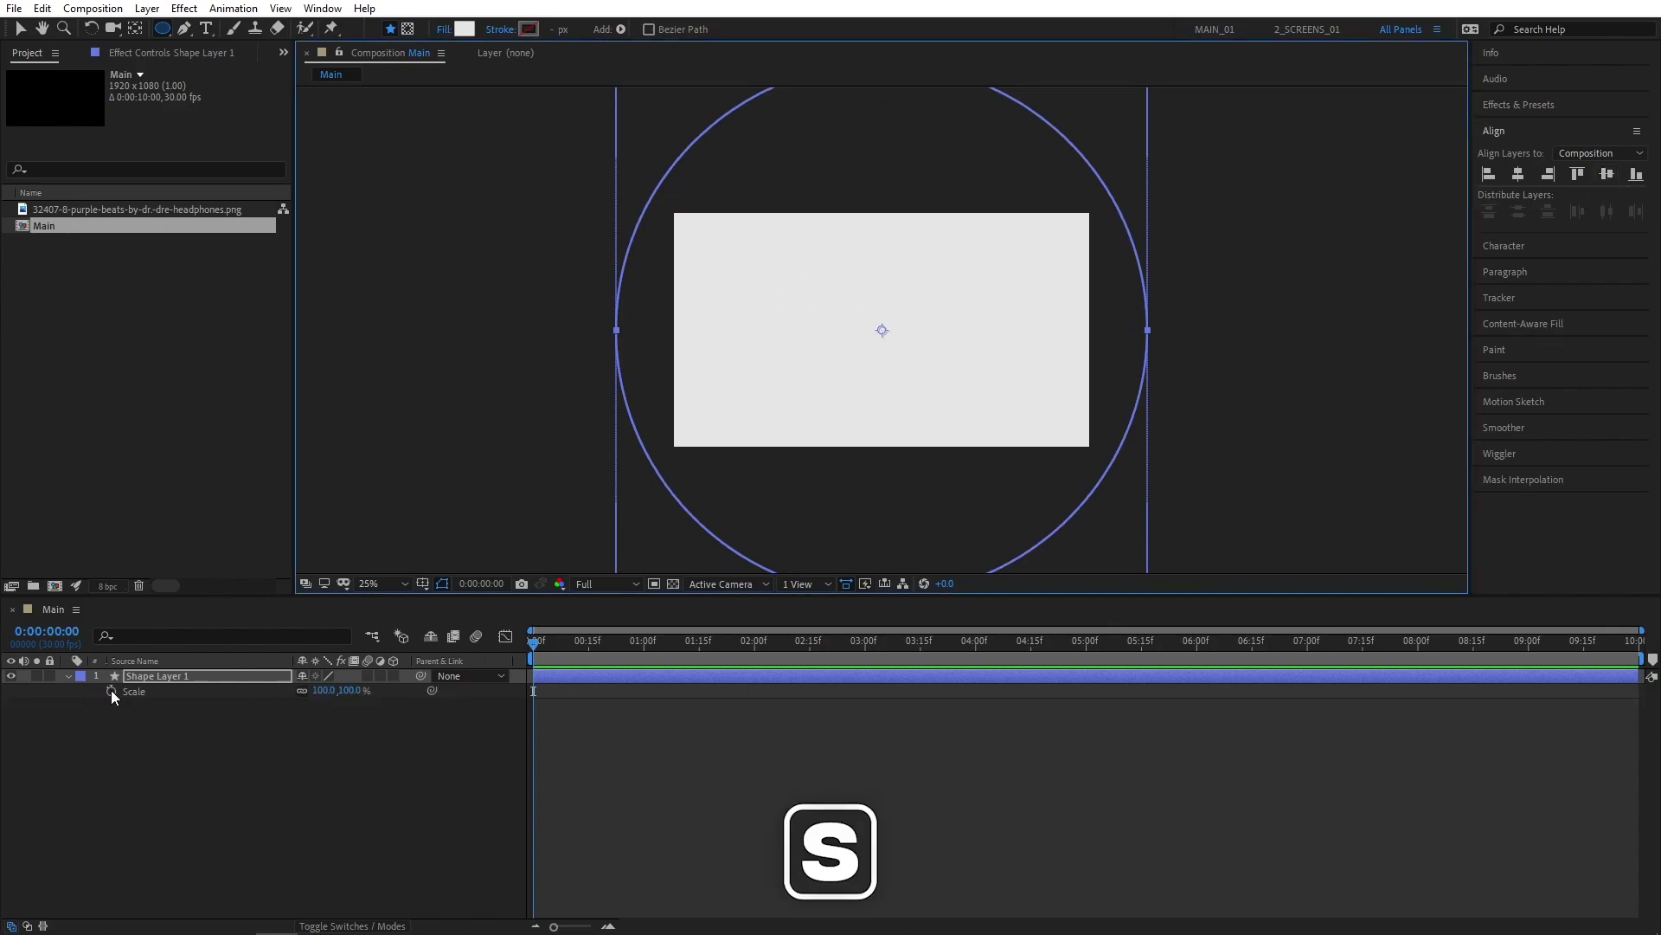
pyautogui.click(110, 691)
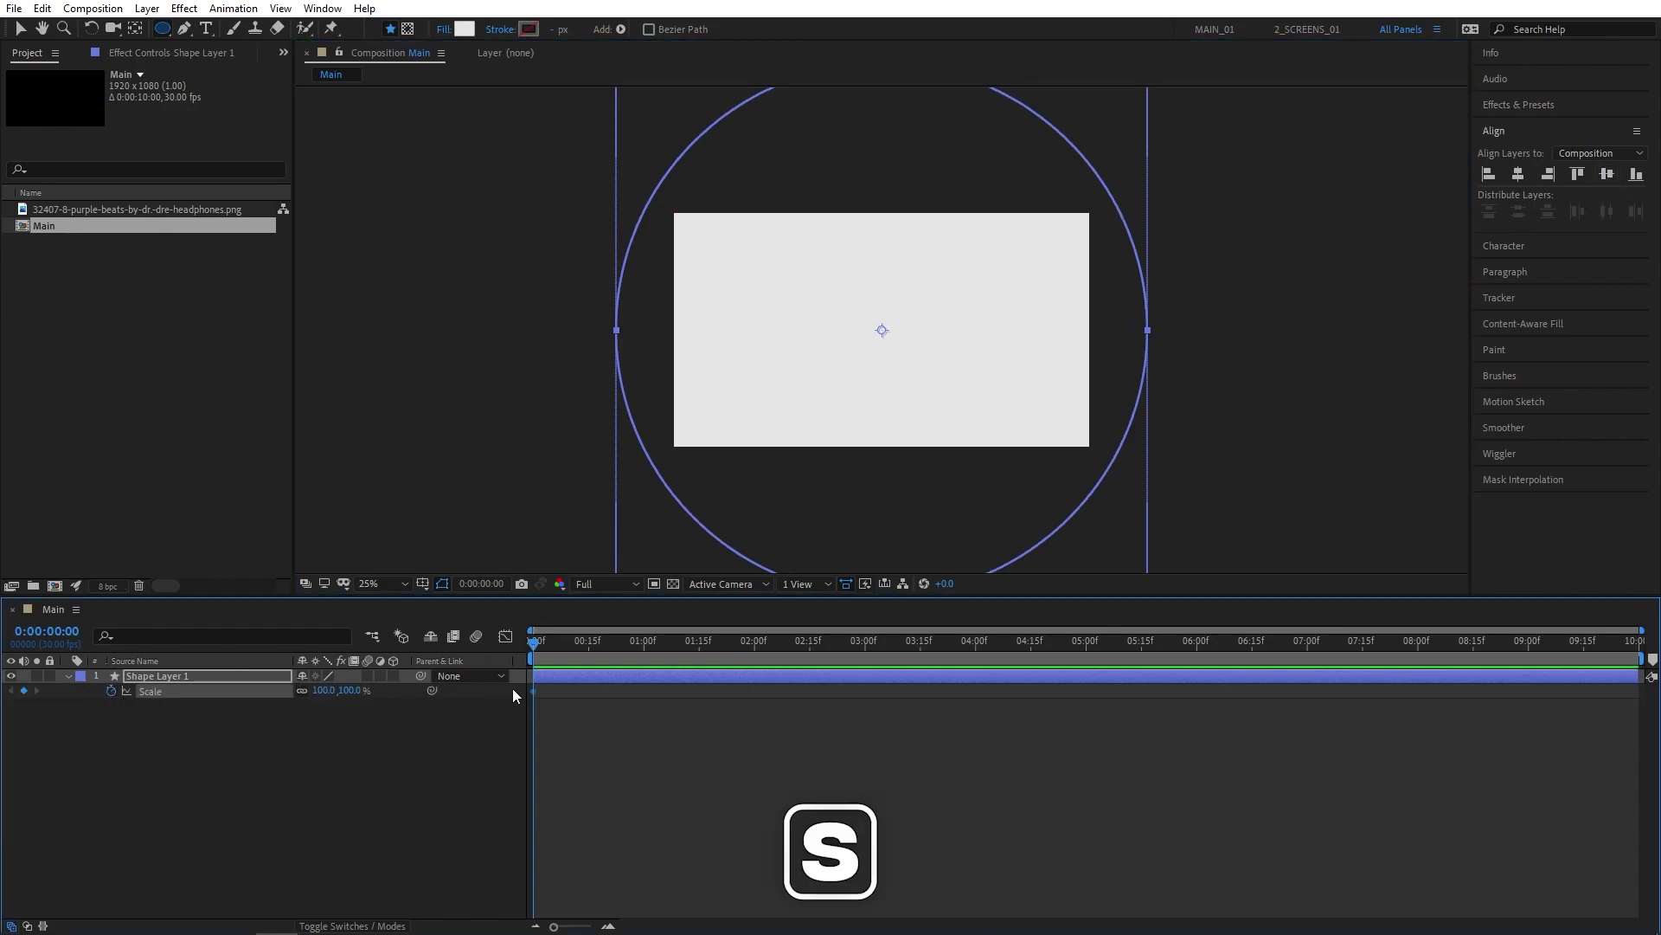
pyautogui.write('0')
pyautogui.click(322, 734)
pyautogui.moveTo(532, 644); pyautogui.dragTo(642, 649)
pyautogui.write('100')
pyautogui.press('Return')
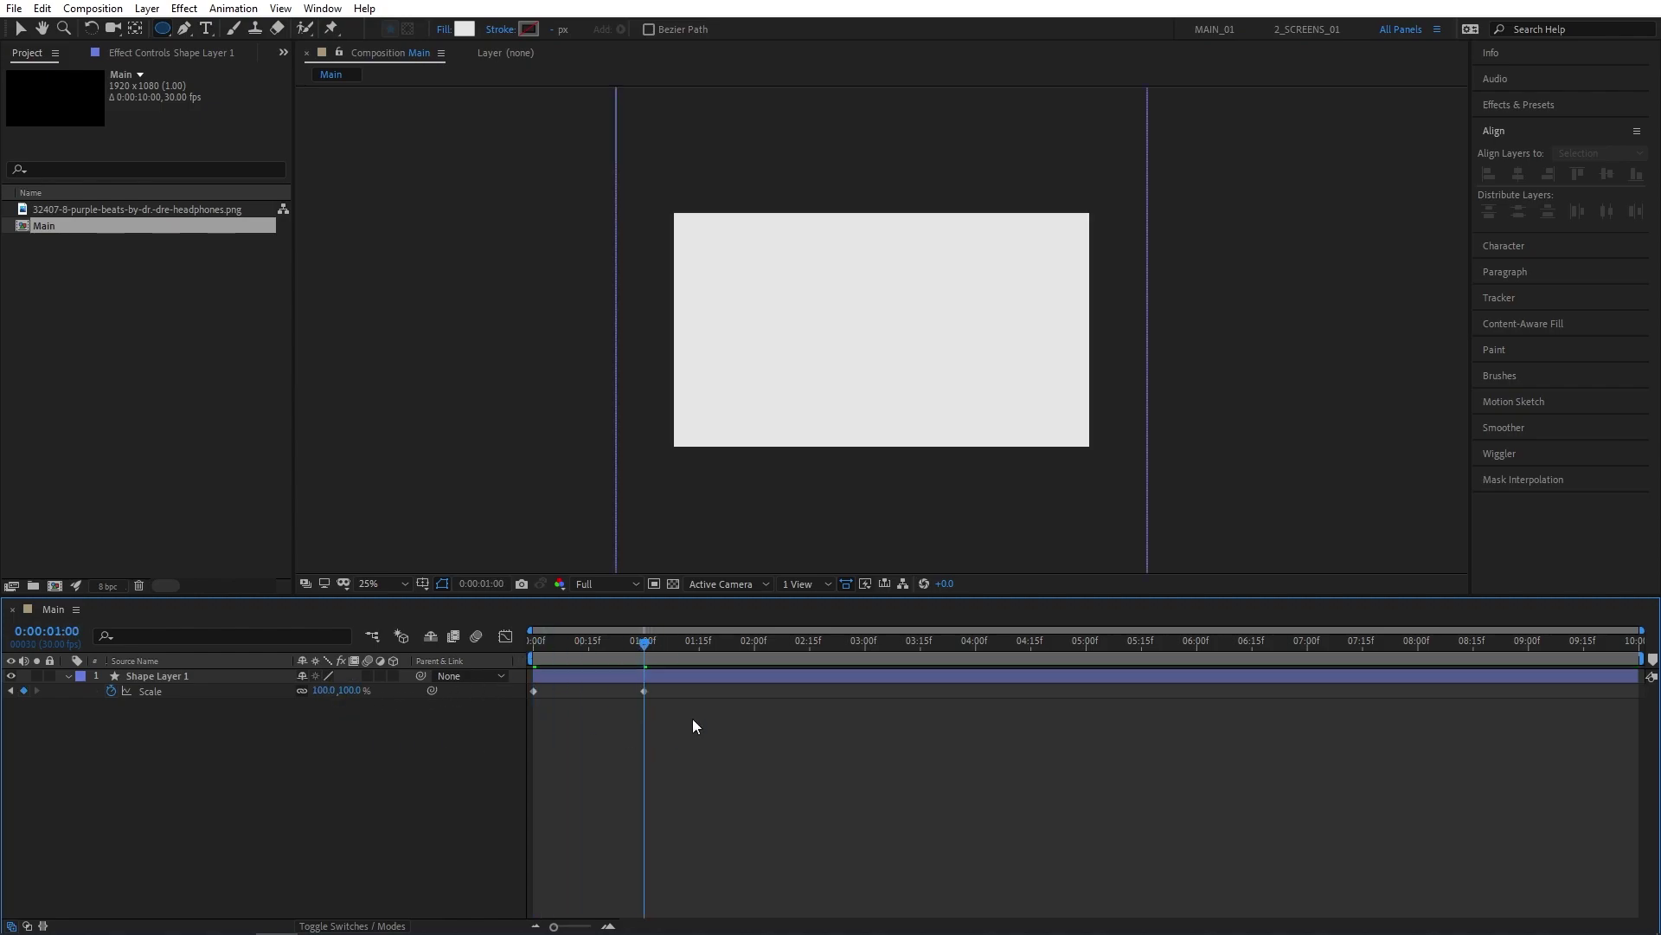
# Step: Apply Easy Ease to both Scale keyframes of the circle layer
pyautogui.moveTo(769, 730); pyautogui.dragTo(516, 692)
pyautogui.rightClick(534, 691)
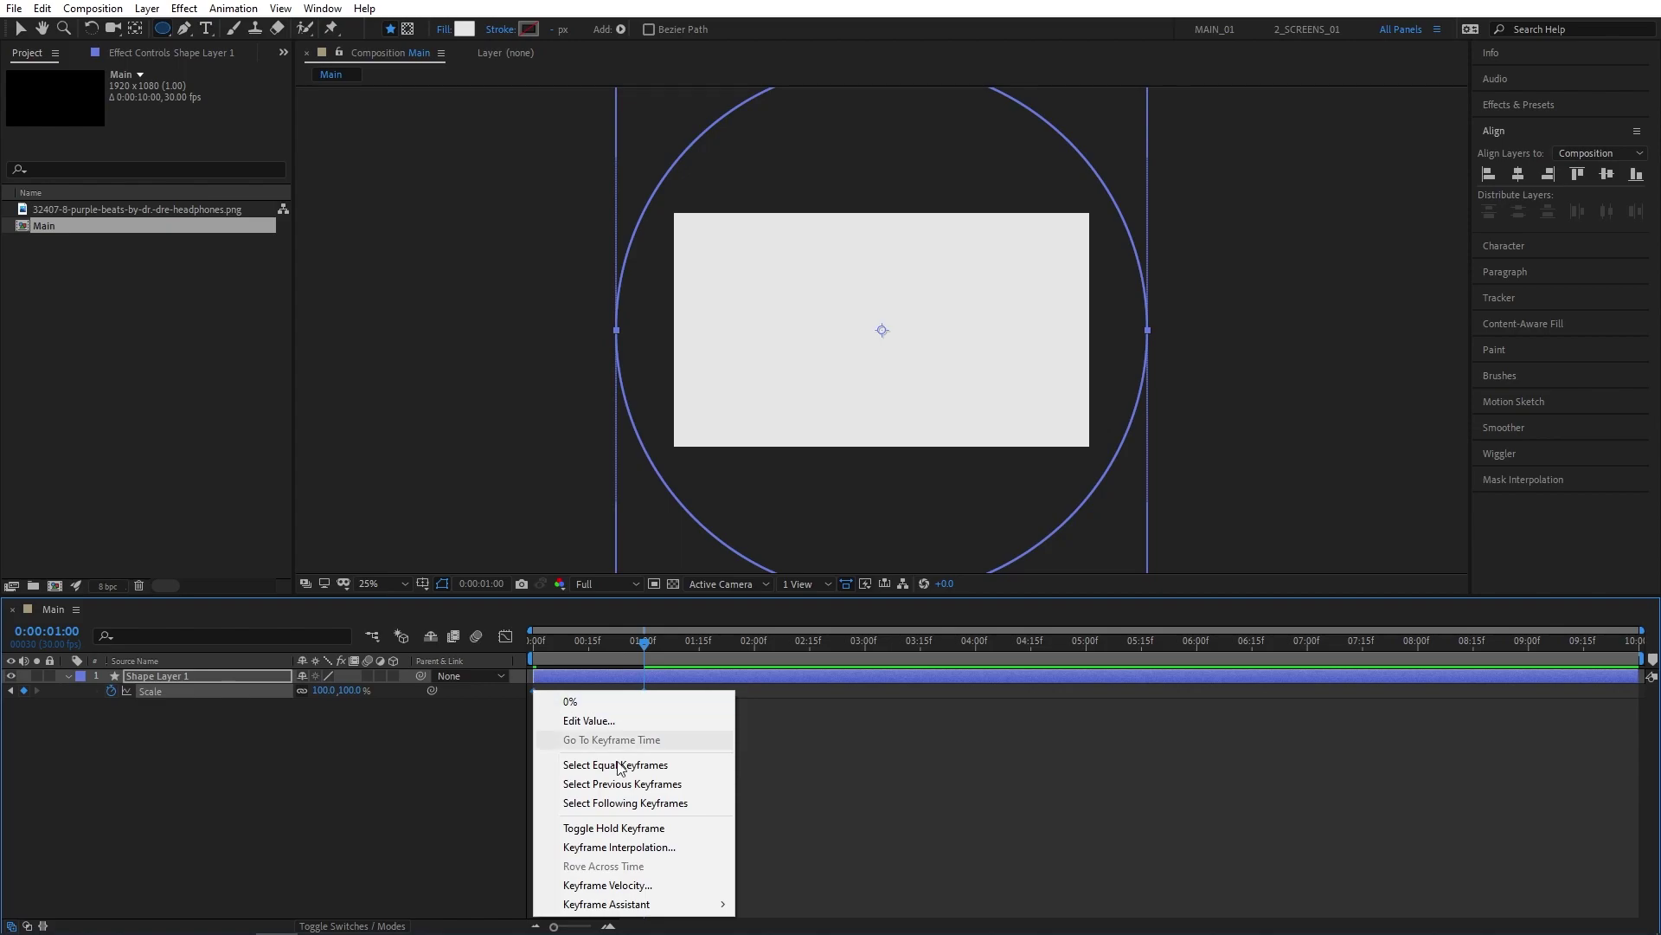
pyautogui.moveTo(706, 905)
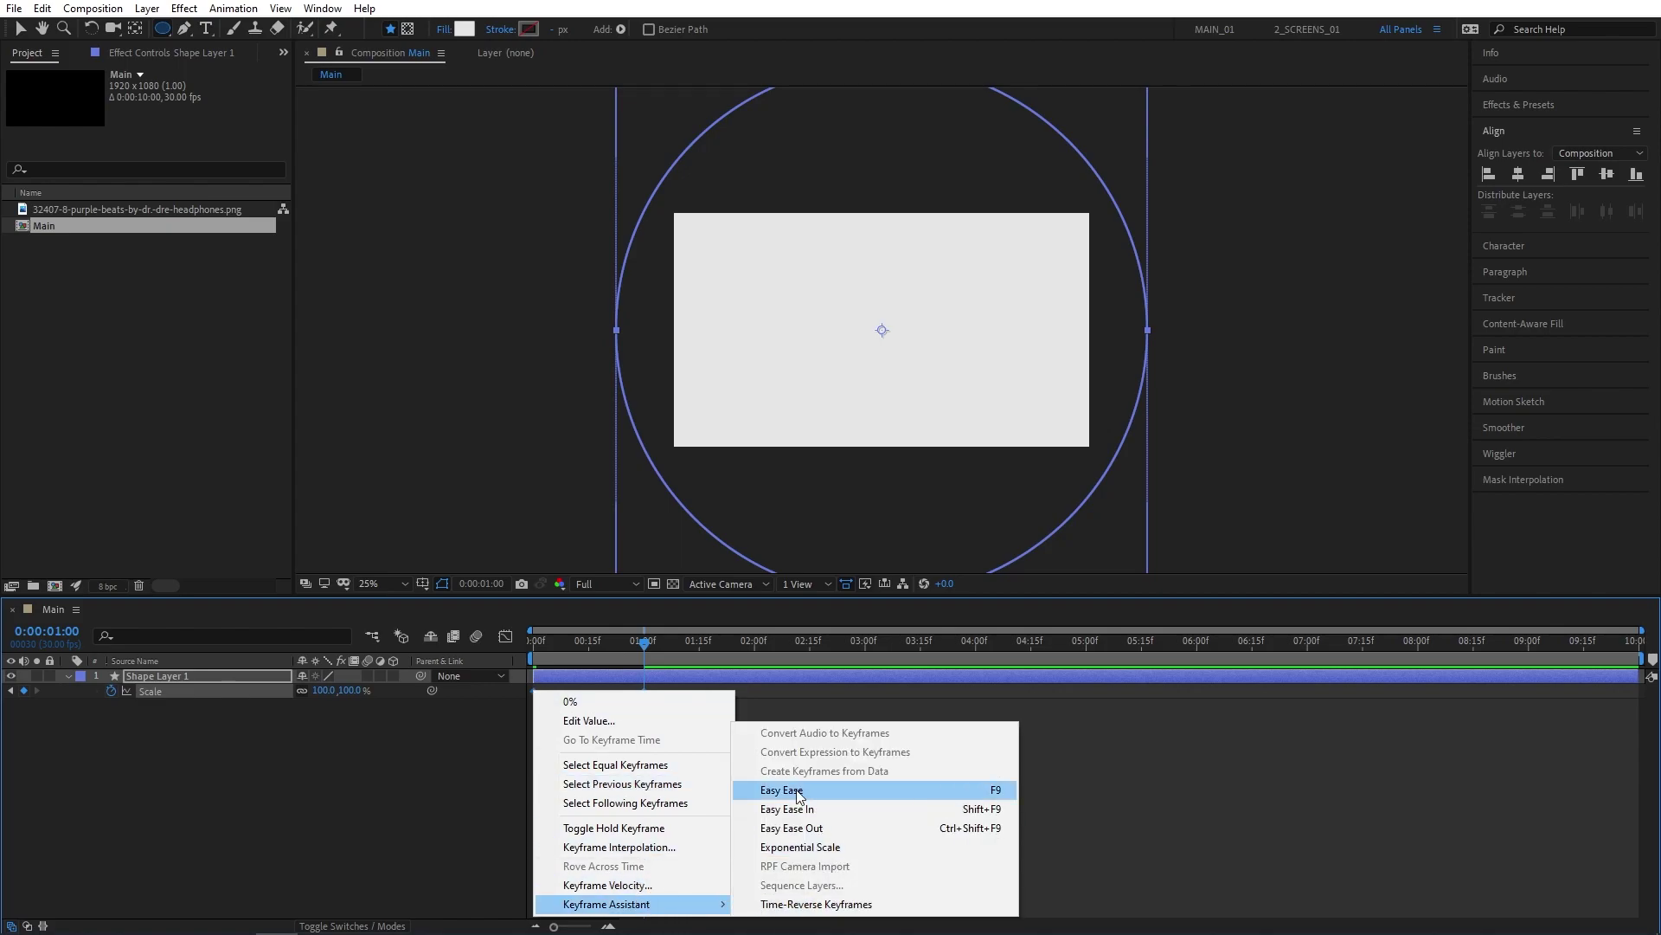
pyautogui.click(950, 790)
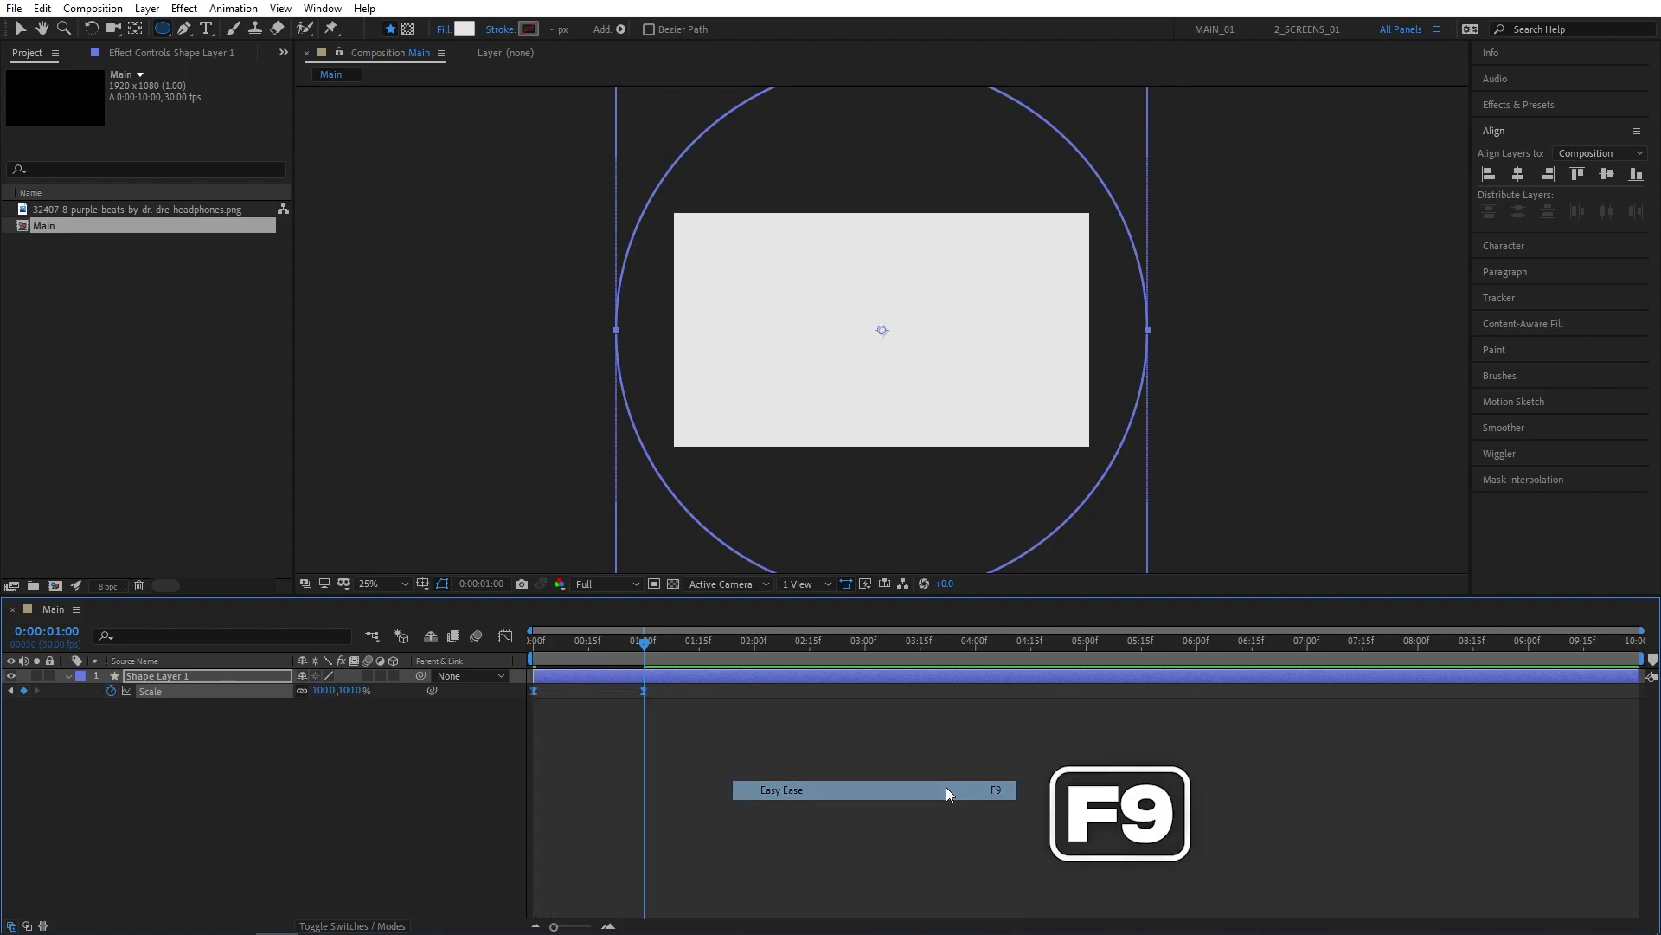
# Step: Reshape the speed graph of the circle's Scale animation by adjusting the first keyframe's handle, and scrub through the result
pyautogui.click(505, 638)
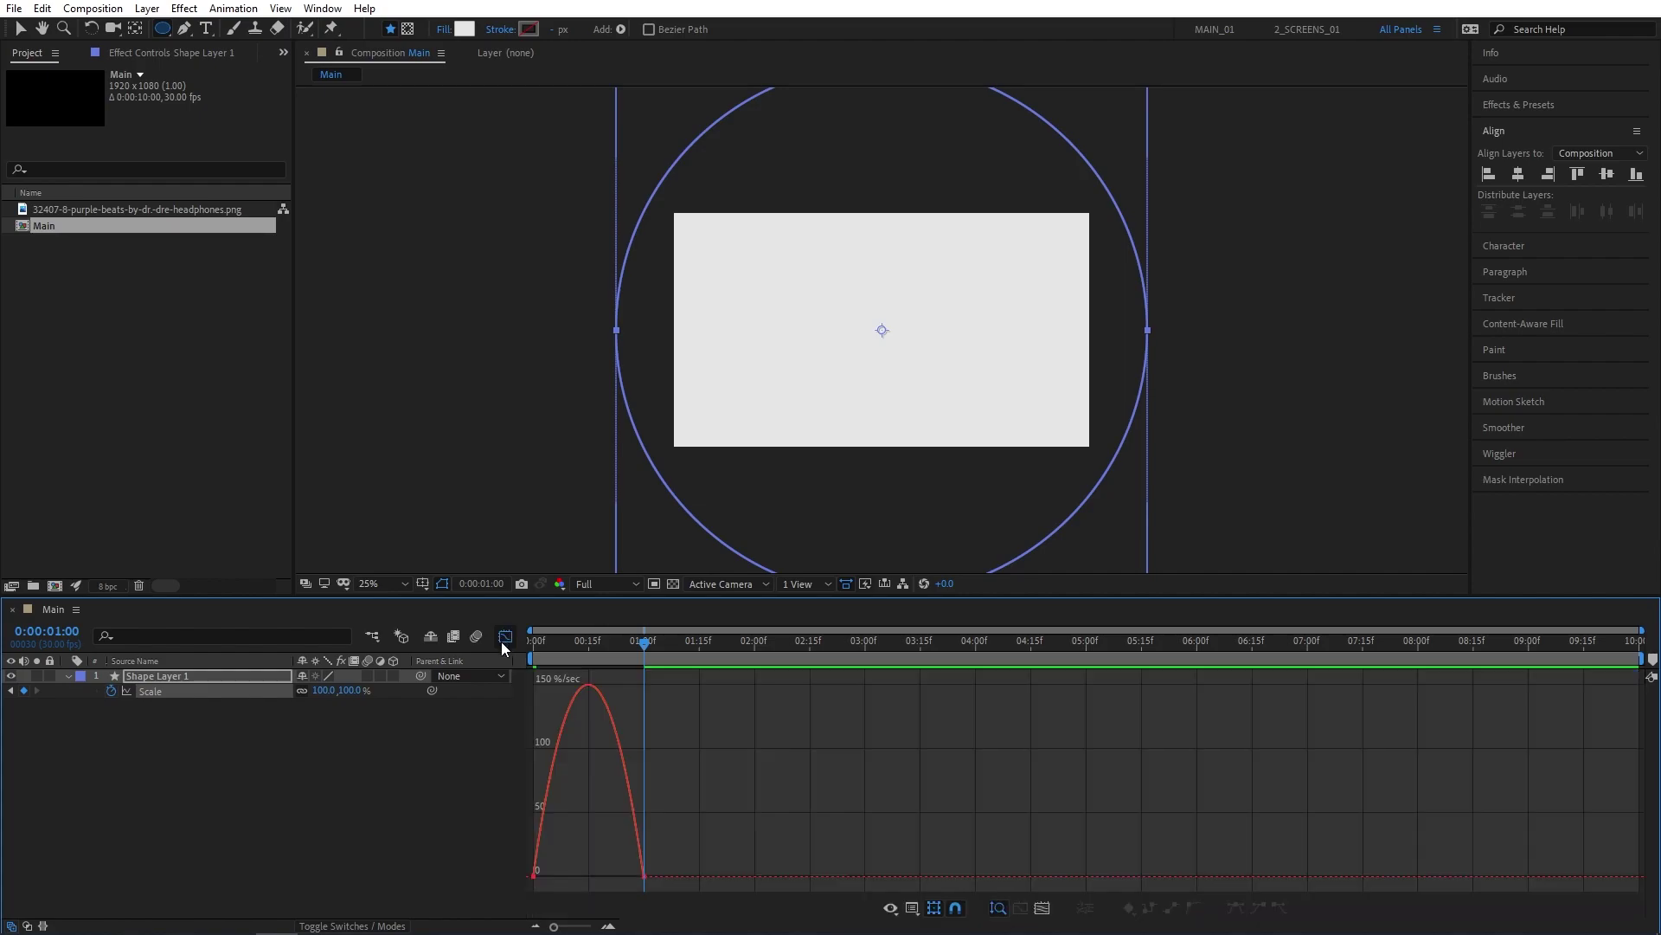
pyautogui.rightClick(685, 773)
pyautogui.click(795, 604)
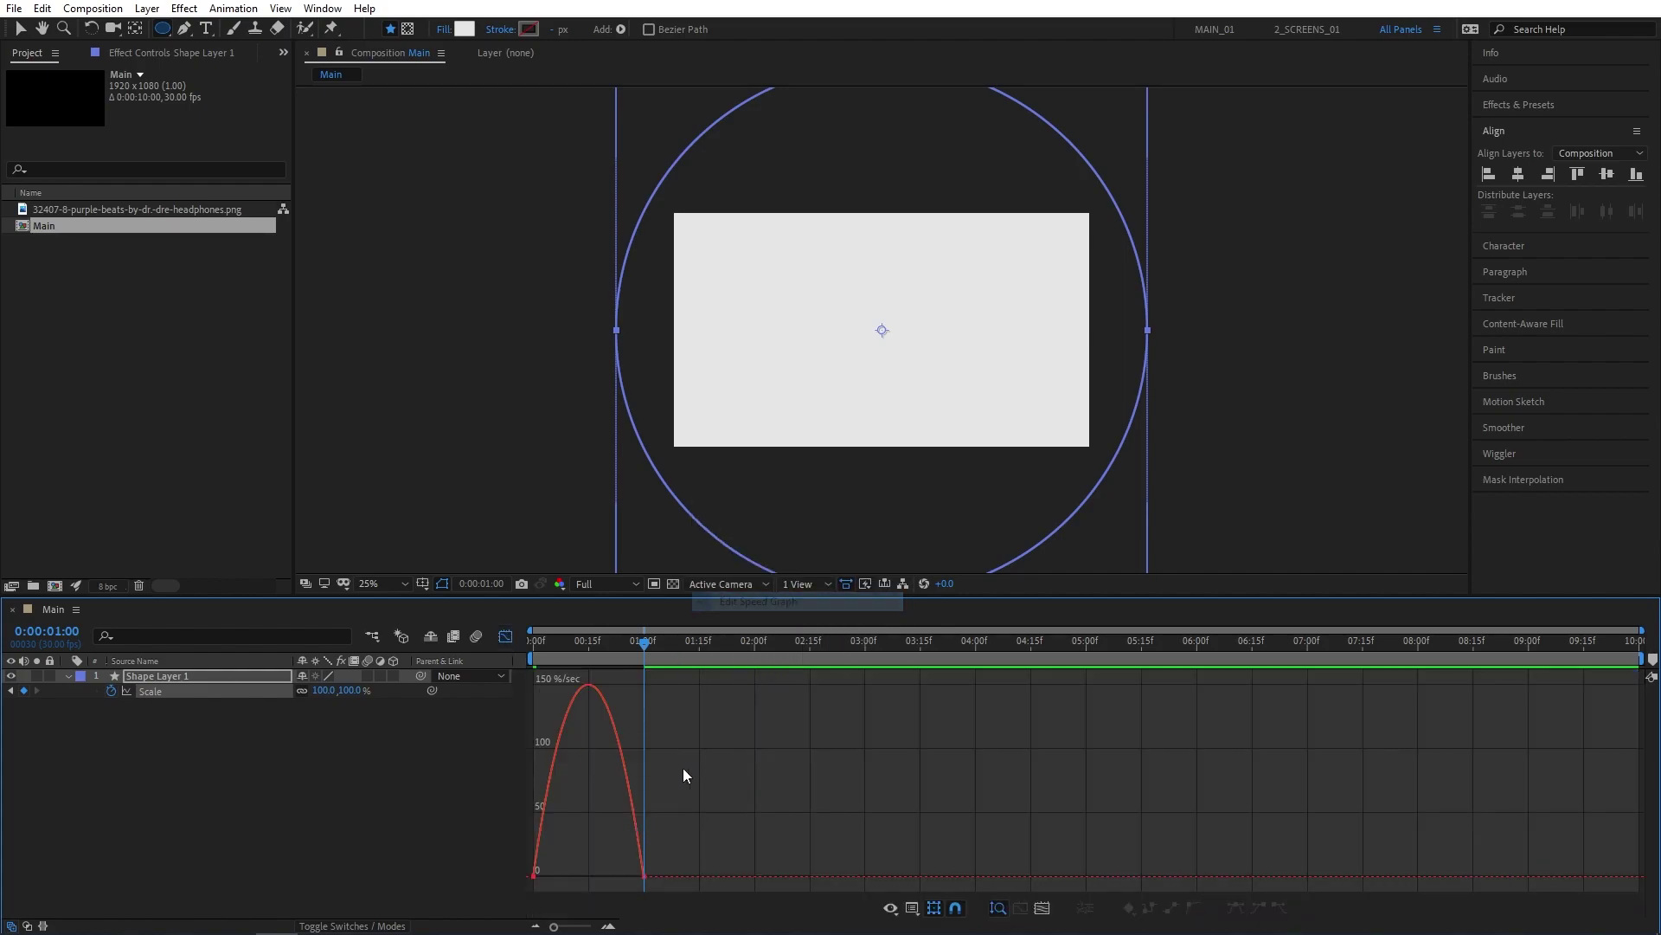
pyautogui.click(533, 876)
pyautogui.moveTo(553, 876); pyautogui.dragTo(554, 831)
pyautogui.click(506, 636)
pyautogui.moveTo(535, 643); pyautogui.dragTo(615, 651)
pyautogui.click(364, 736)
# Step: Rename the circle layer to BG and lock it
pyautogui.click(68, 676)
pyautogui.click(130, 677)
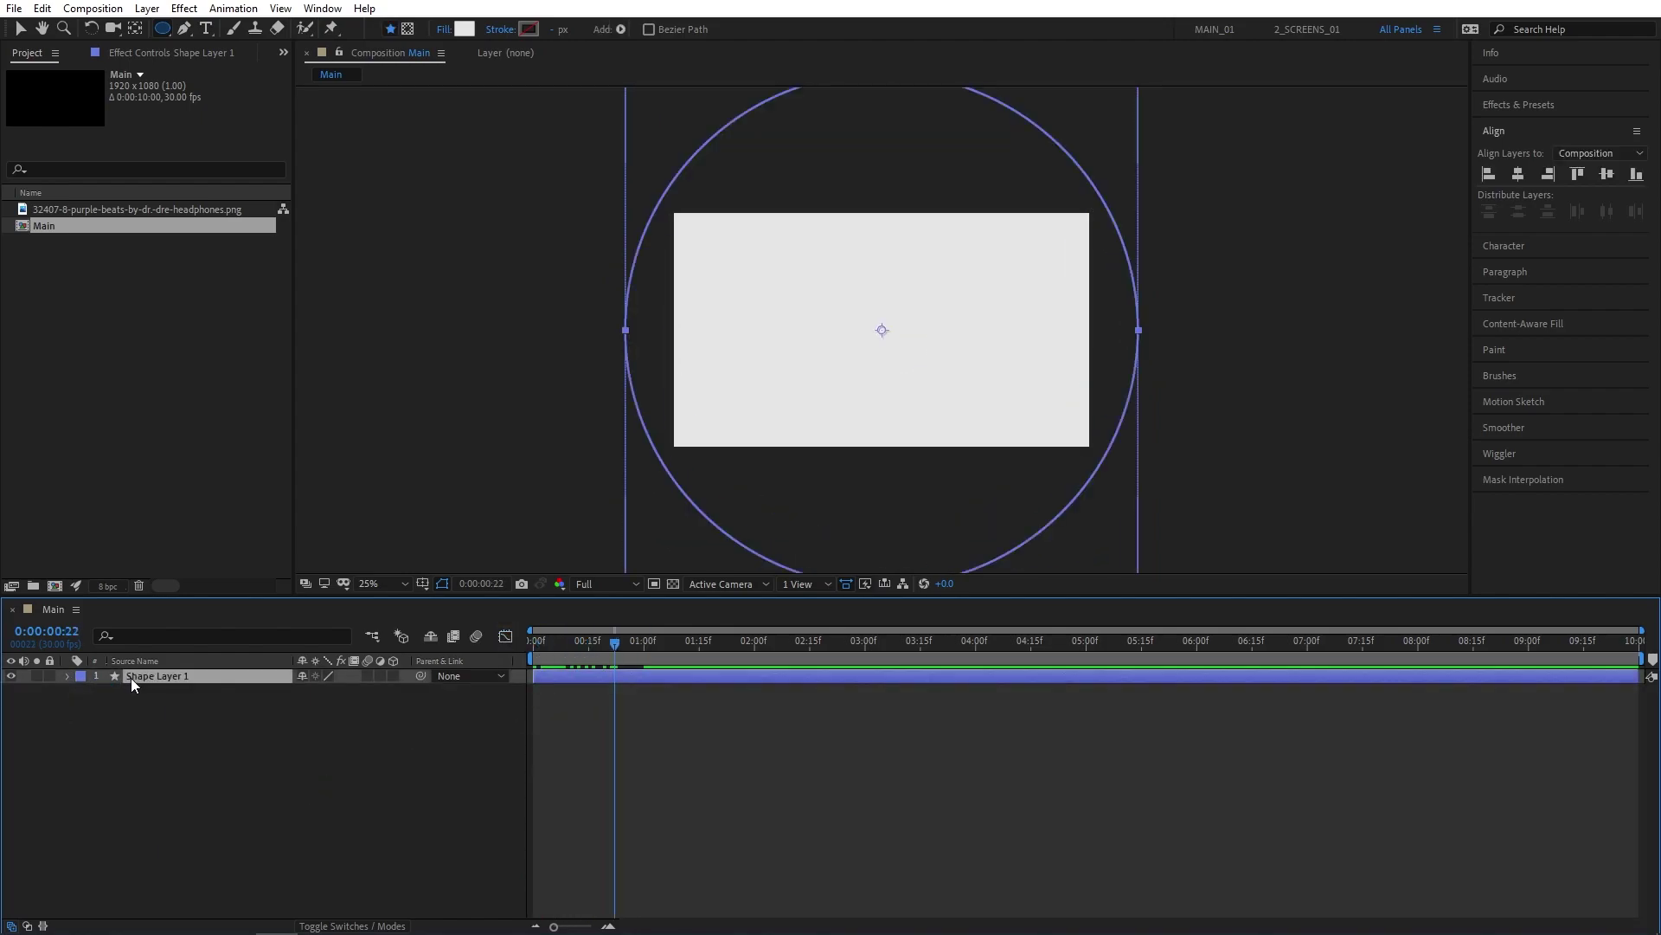
pyautogui.press('Return')
pyautogui.write('BG')
pyautogui.click(151, 747)
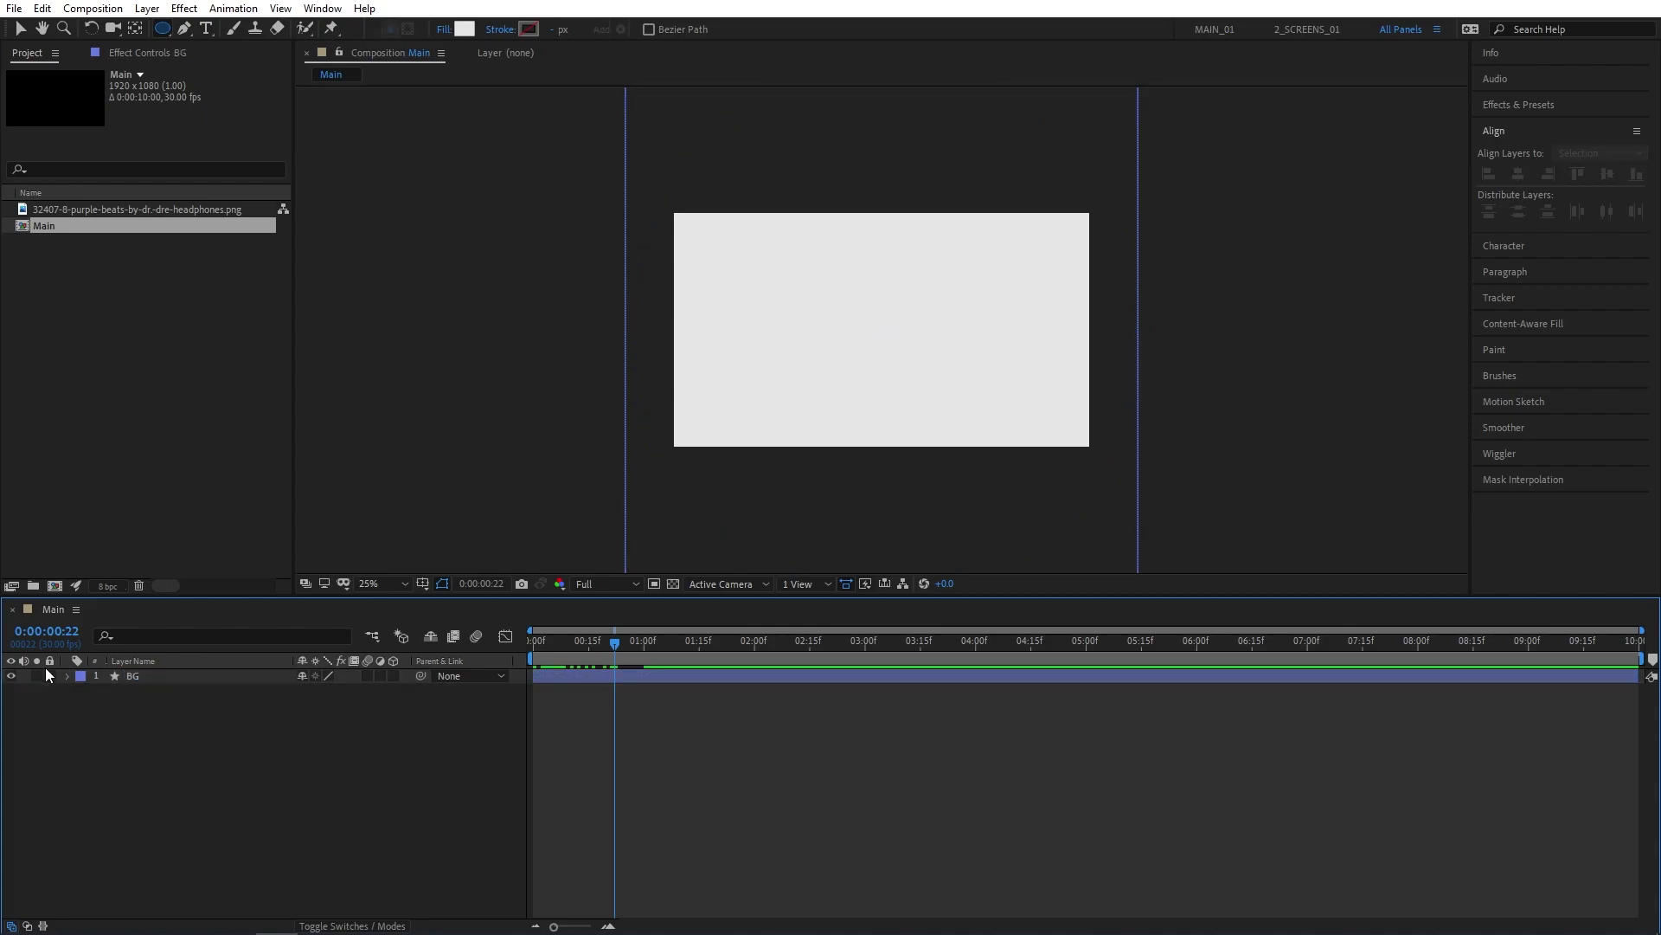
pyautogui.click(49, 676)
# Step: Create a second composition named Media
pyautogui.click(56, 587)
pyautogui.write('Media')
pyautogui.press('Return')
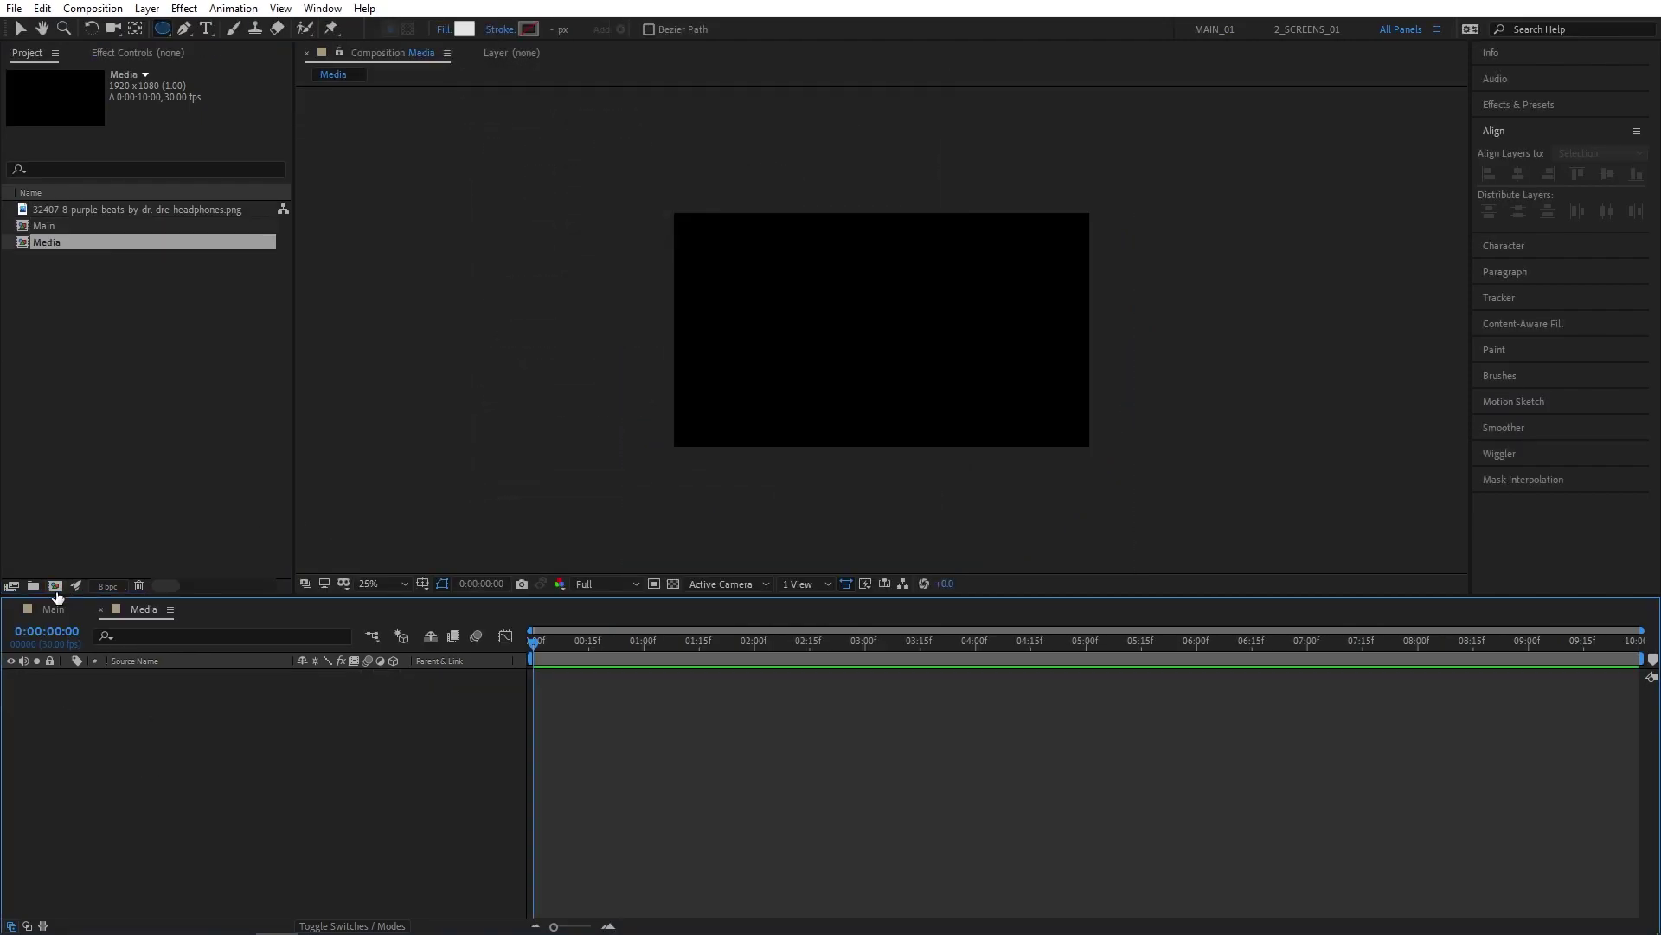
# Step: Add the headphones PNG to the Media composition and set its Scale to 150%
pyautogui.moveTo(145, 213); pyautogui.dragTo(182, 764)
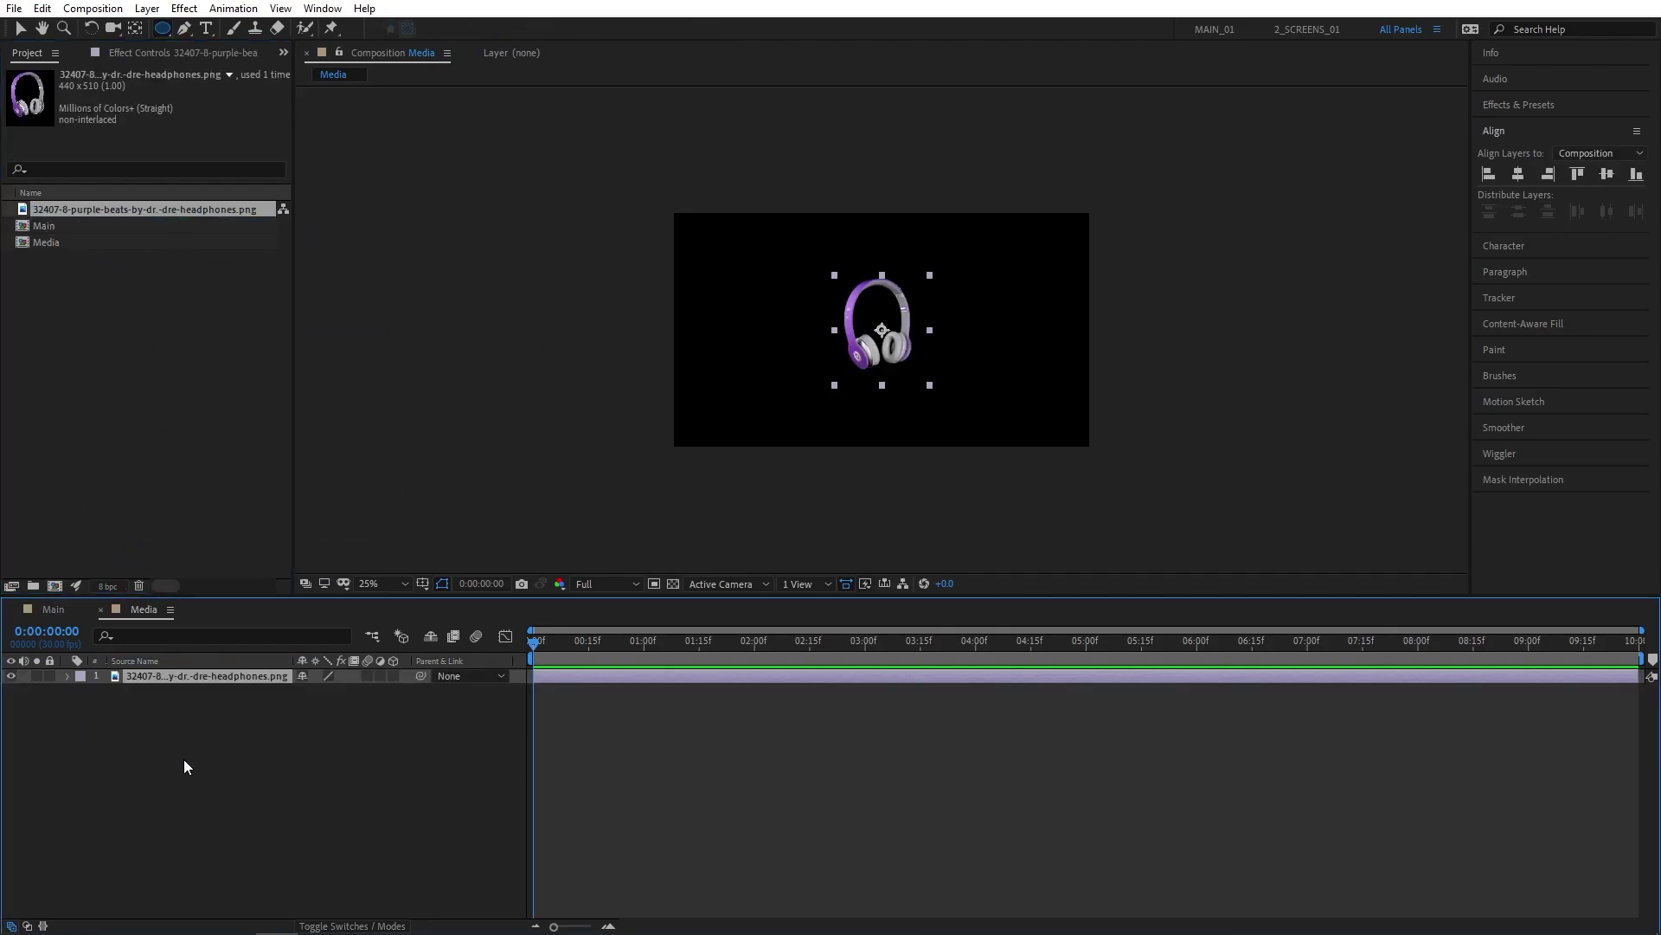
pyautogui.press('s')
pyautogui.click(321, 690)
pyautogui.write('150')
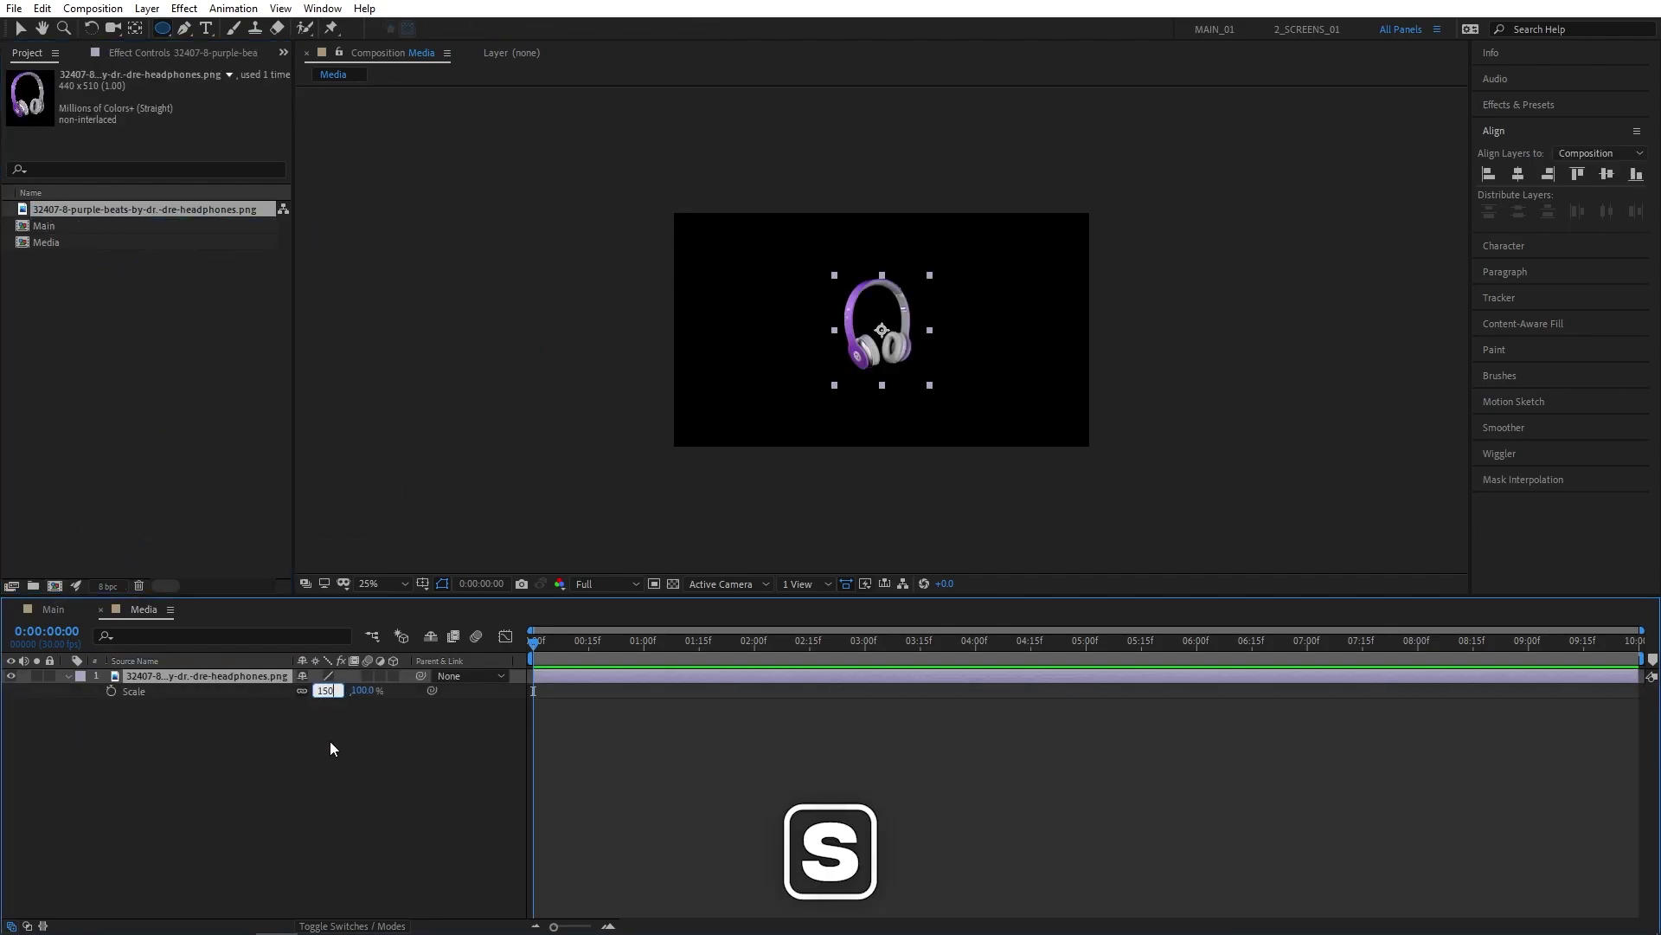
pyautogui.click(329, 743)
pyautogui.click(110, 492)
# Step: Place the Media composition above BG in Main and move it to the left half of the frame
pyautogui.click(53, 609)
pyautogui.moveTo(46, 242); pyautogui.dragTo(149, 757)
pyautogui.click(138, 680)
pyautogui.click(20, 28)
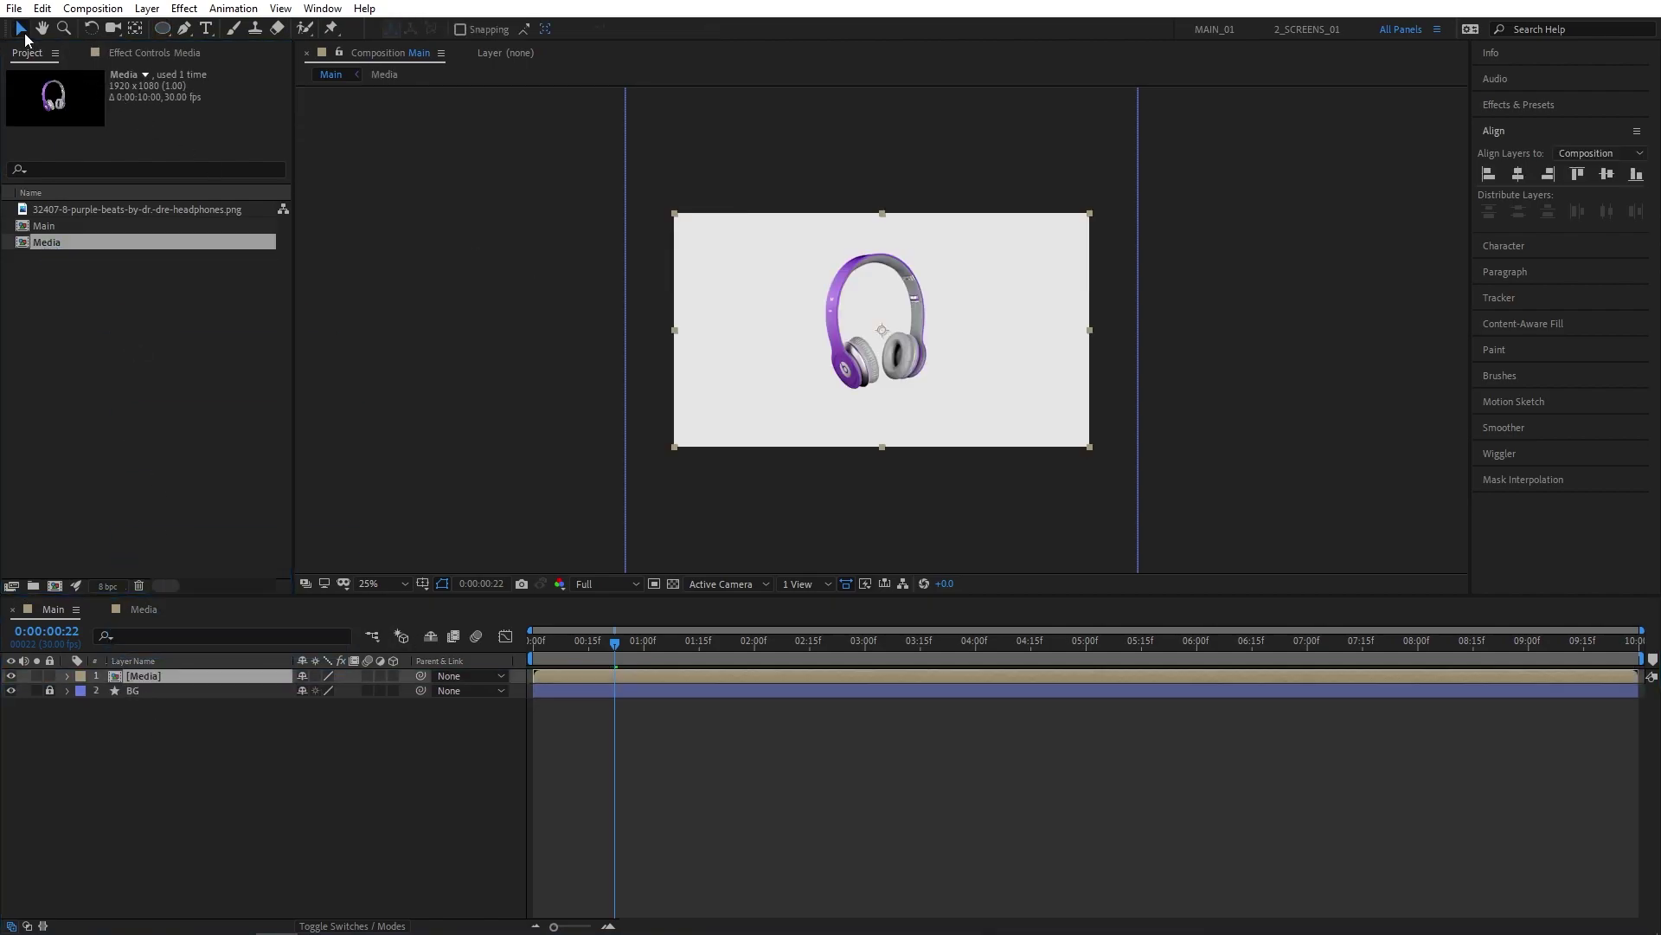
pyautogui.moveTo(870, 338); pyautogui.dragTo(796, 346)
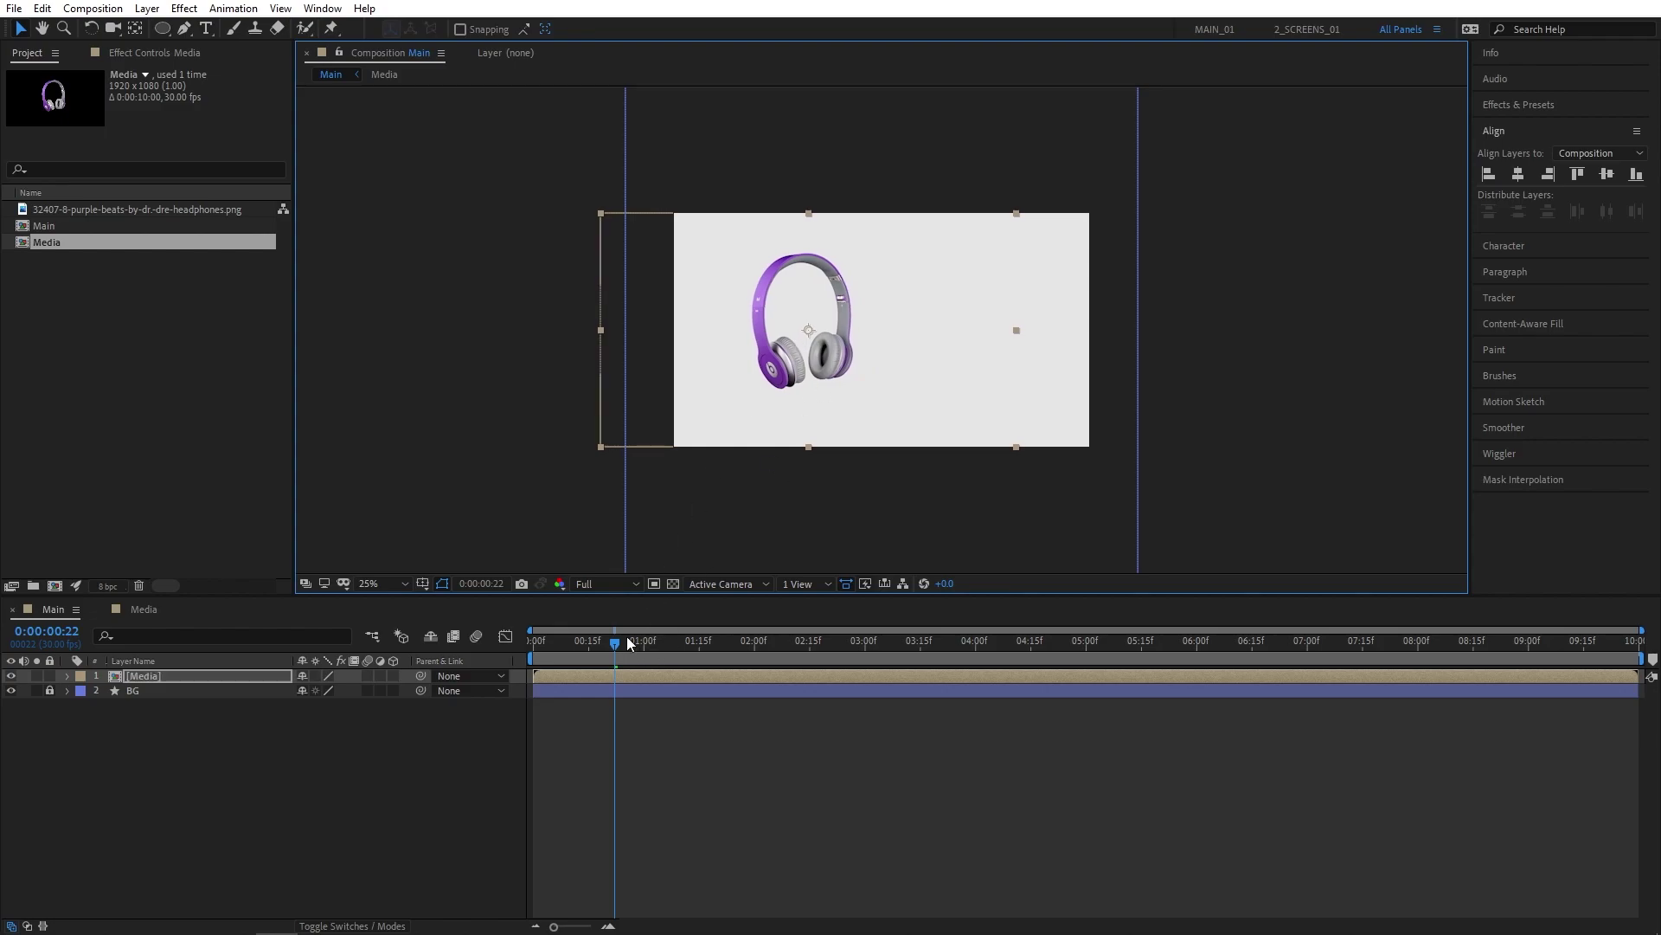
# Step: Add a Scale keyframe of 0% to the Media layer at 0:00
pyautogui.moveTo(629, 642); pyautogui.dragTo(512, 645)
pyautogui.press('s')
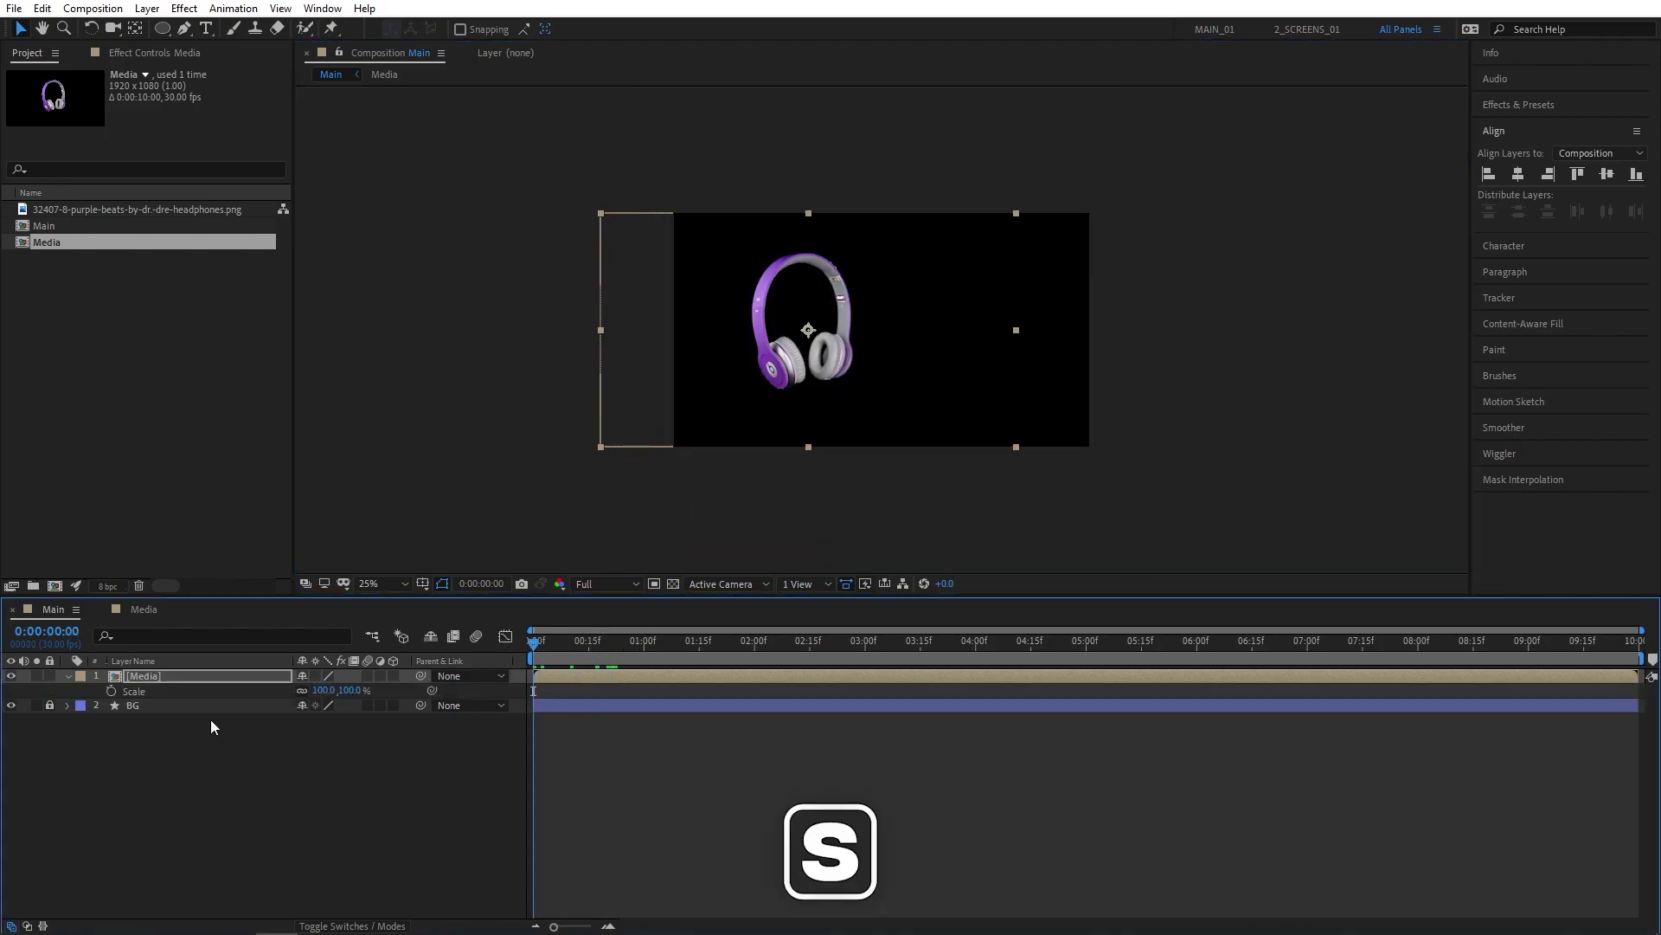
pyautogui.click(111, 690)
pyautogui.click(324, 690)
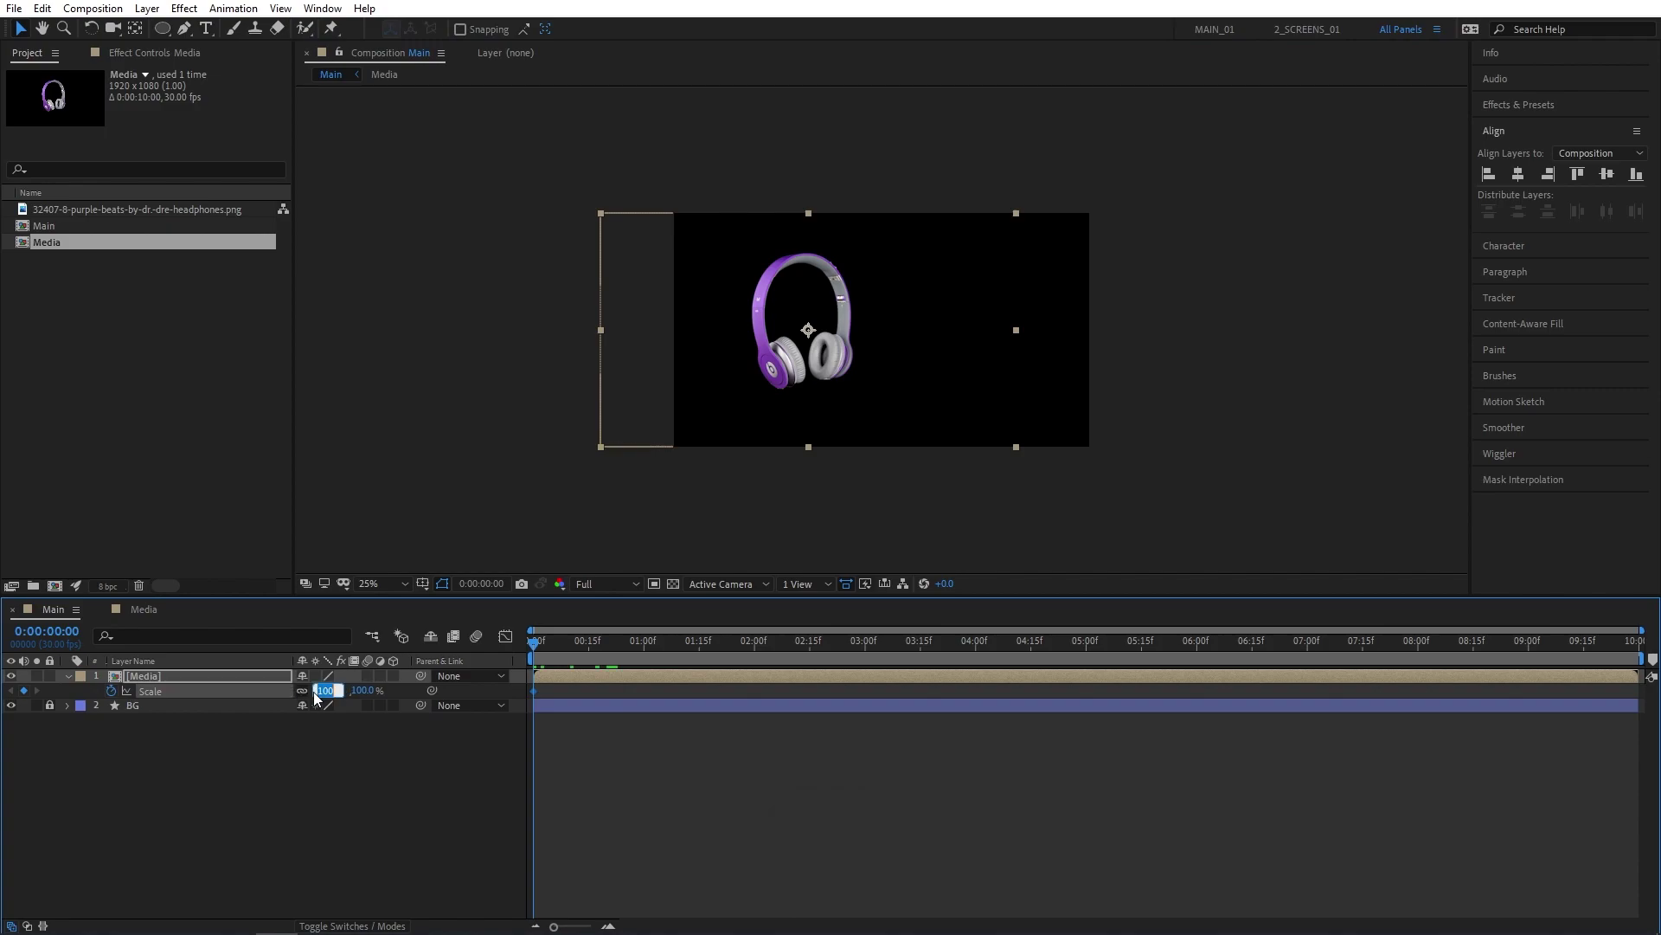
pyautogui.write('0')
pyautogui.press('Return')
# Step: Add Media layer Scale keyframes of 120% at 1:00 and 100% at 1:10
pyautogui.click(643, 642)
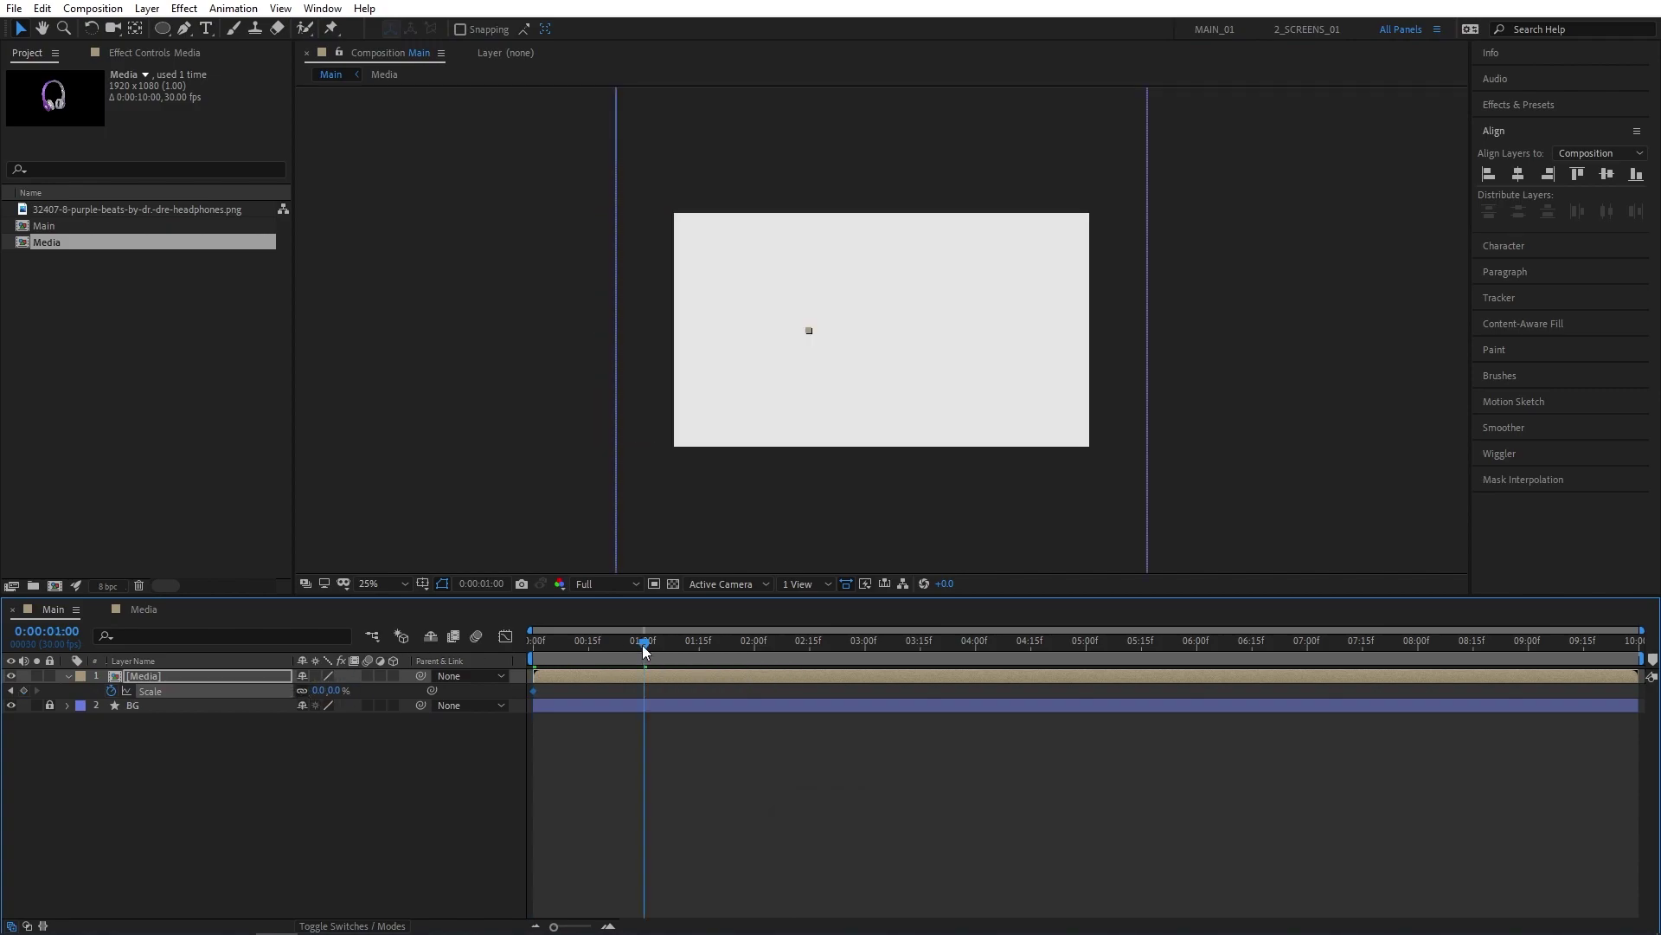
pyautogui.click(338, 689)
pyautogui.write('120')
pyautogui.press('Return')
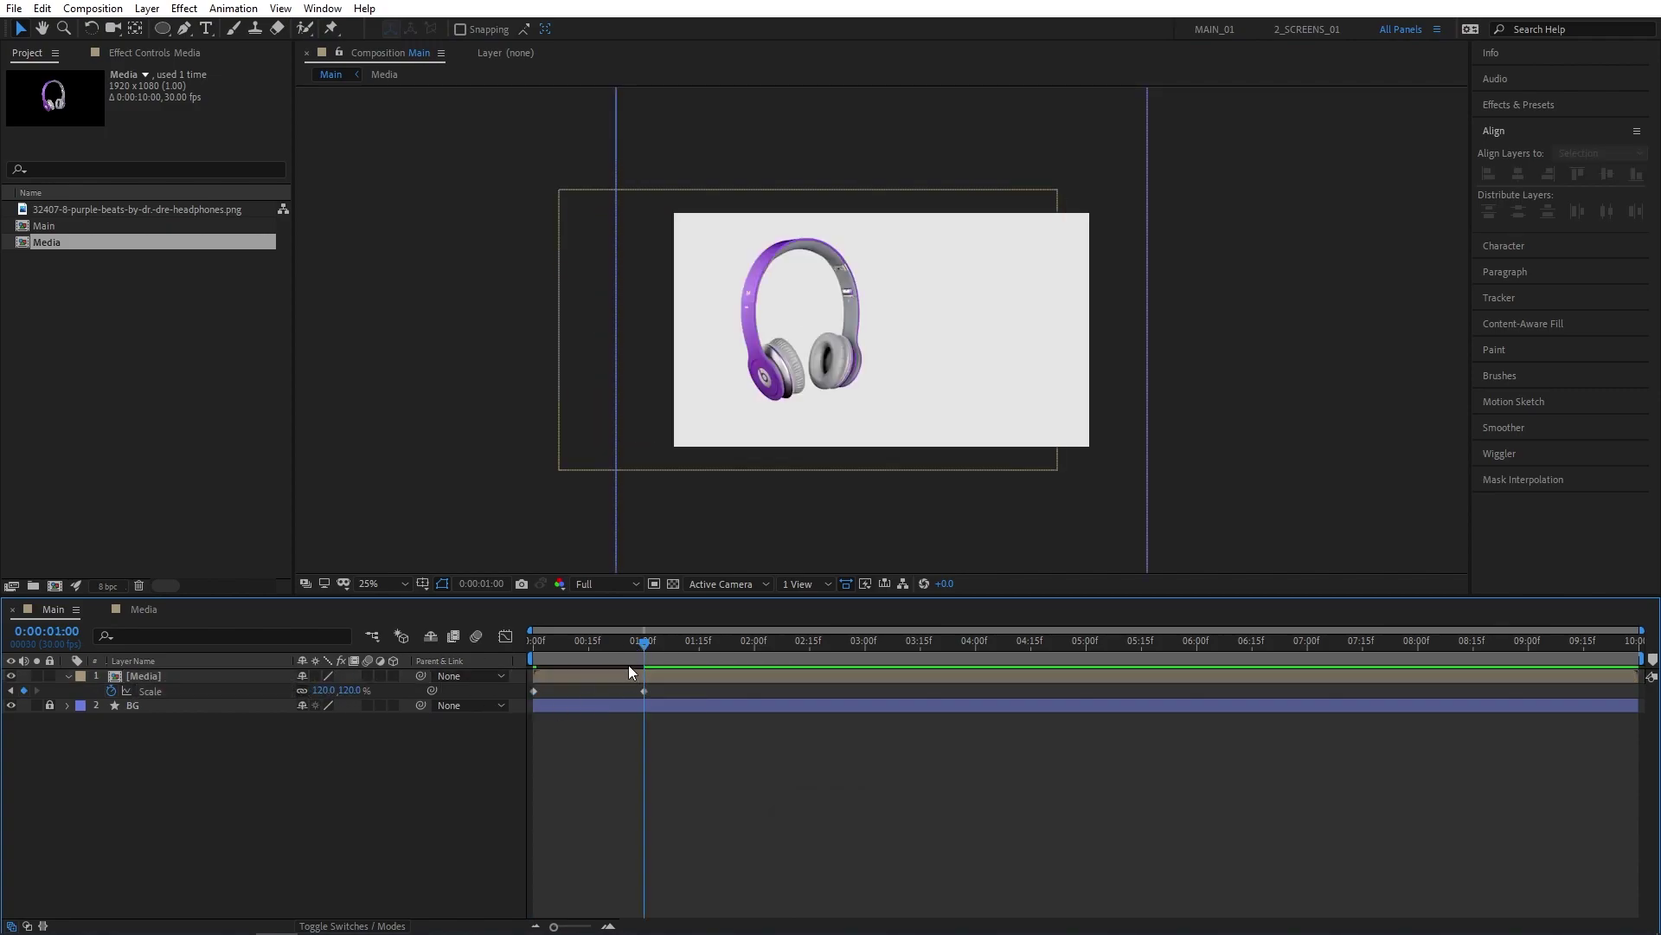
pyautogui.hotkey('shift', 'pagedown')
pyautogui.click(337, 690)
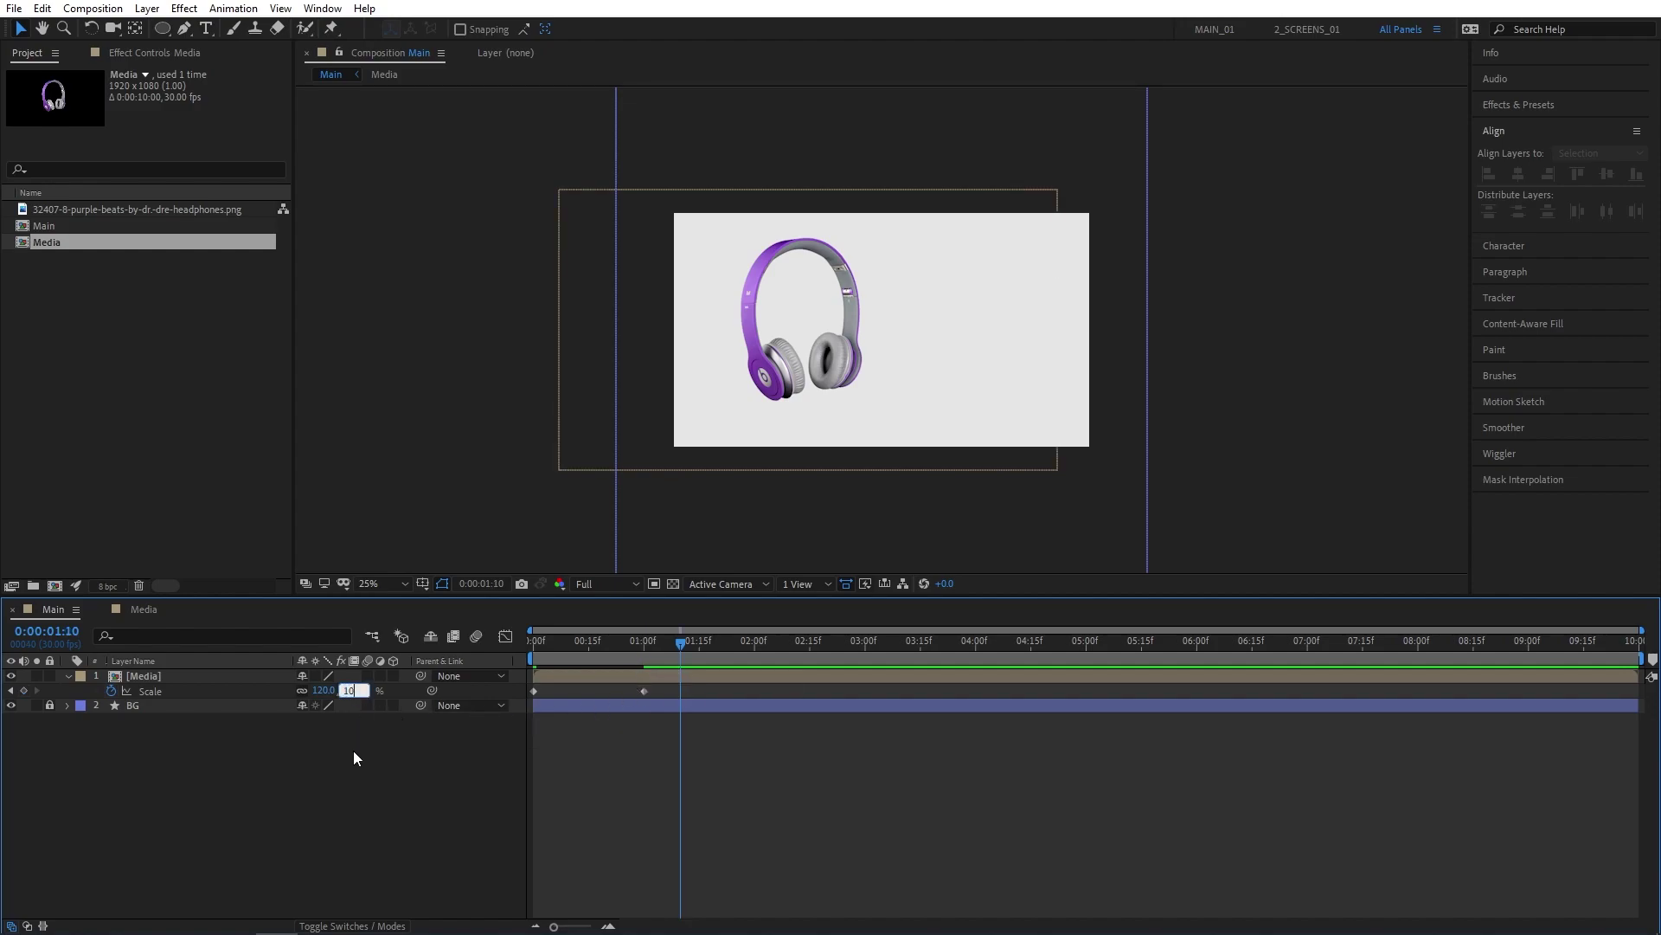
pyautogui.write('100')
pyautogui.press('Return')
# Step: Apply Easy Ease to the three Media Scale keyframes and sharpen their peaks in the speed graph
pyautogui.moveTo(694, 691); pyautogui.dragTo(528, 694)
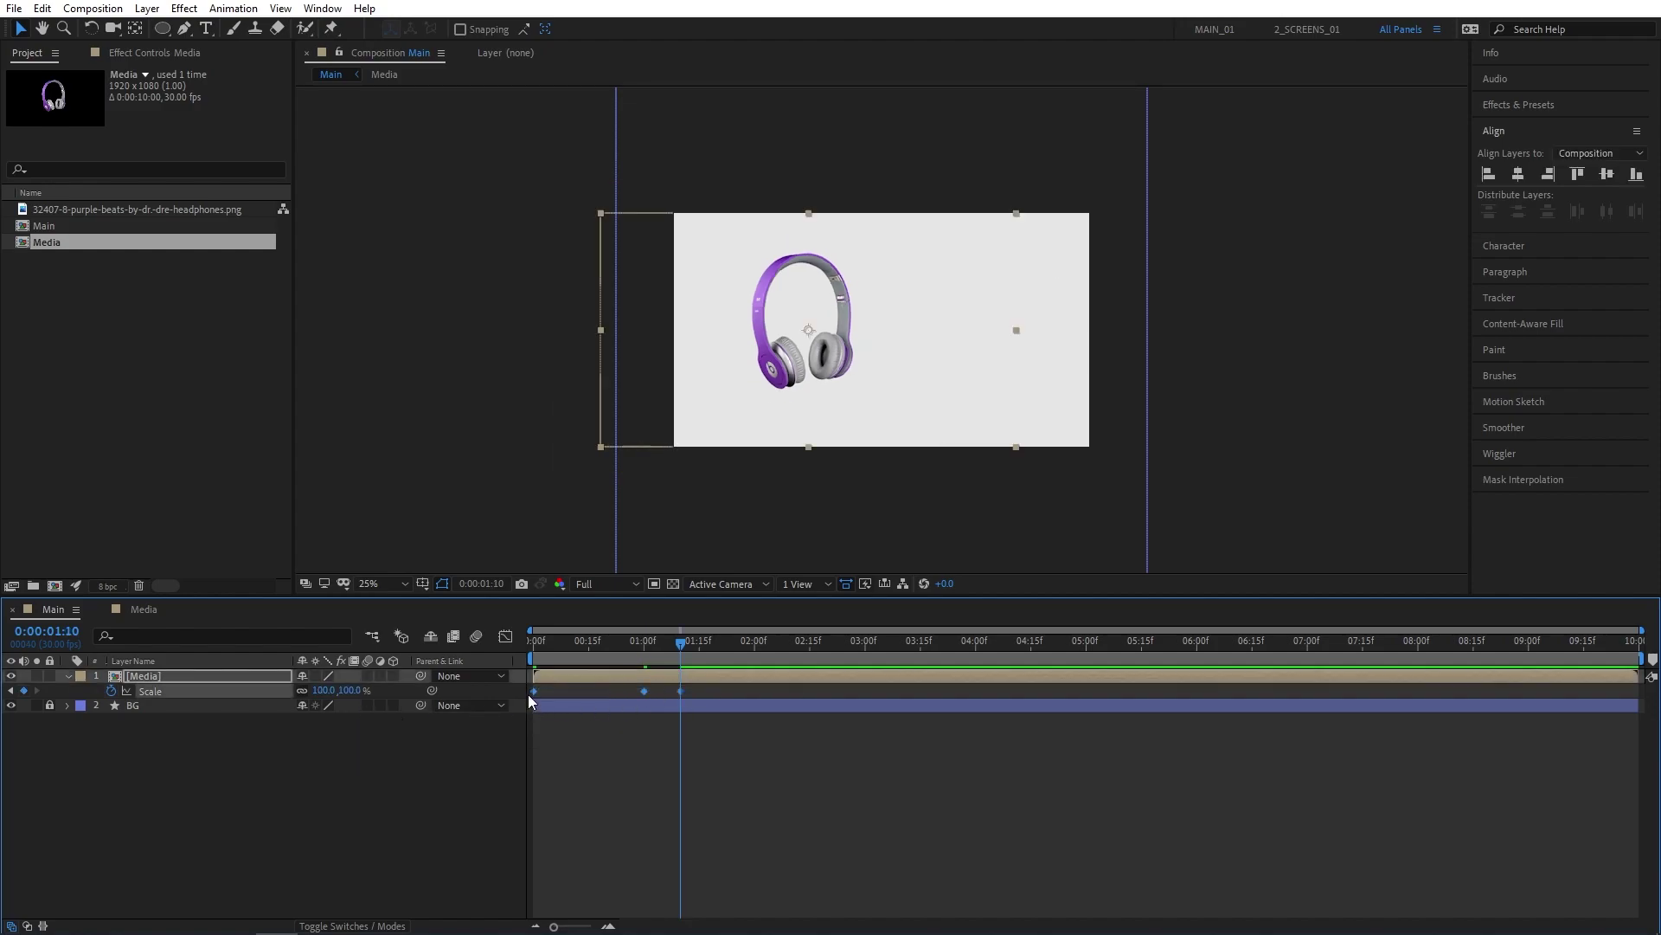
pyautogui.press('F9')
pyautogui.click(506, 637)
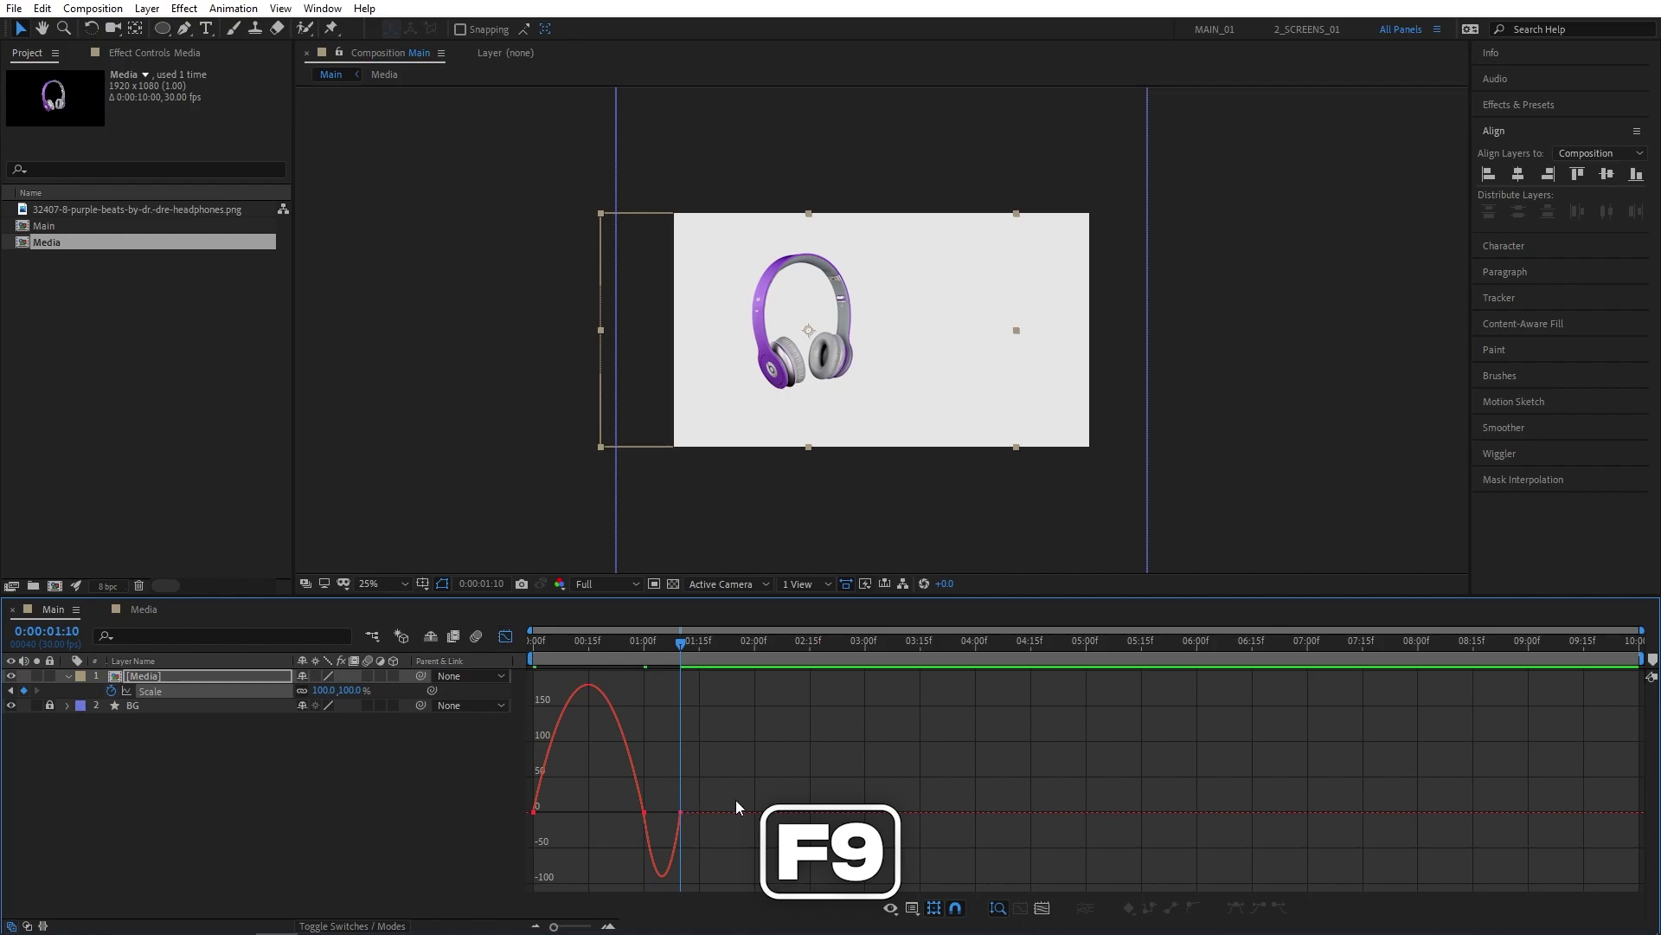
pyautogui.moveTo(735, 799); pyautogui.dragTo(589, 813)
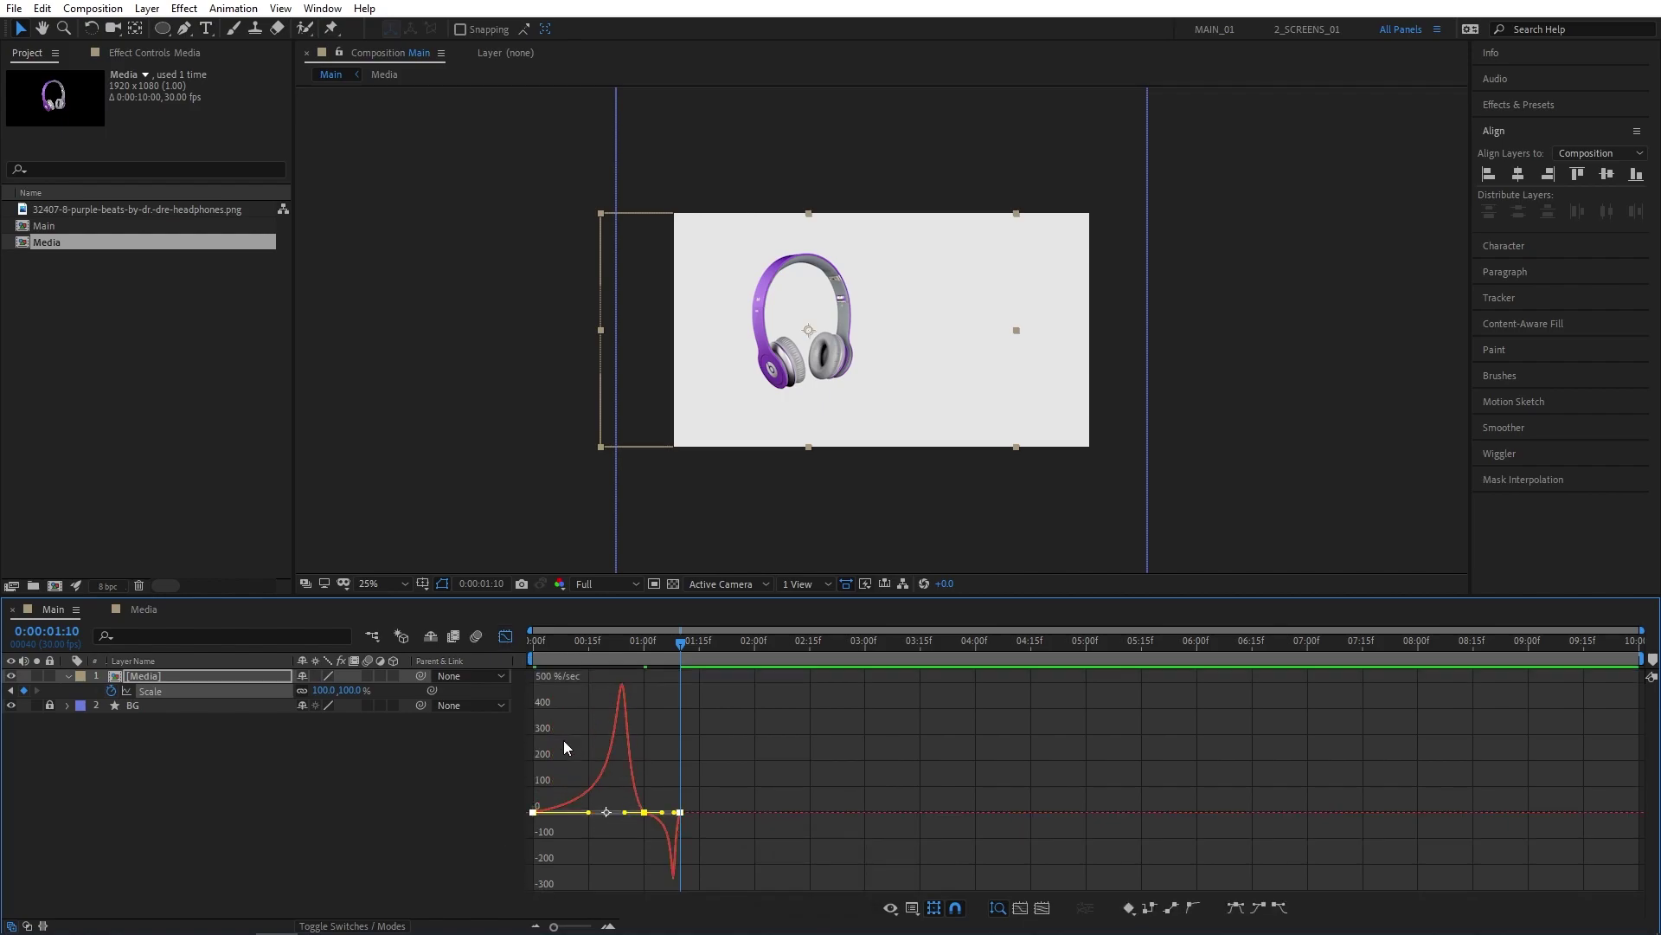
pyautogui.click(505, 637)
# Step: Shift the Media layer to start at about 0:15 and play back the scale animation
pyautogui.moveTo(623, 645); pyautogui.dragTo(563, 651)
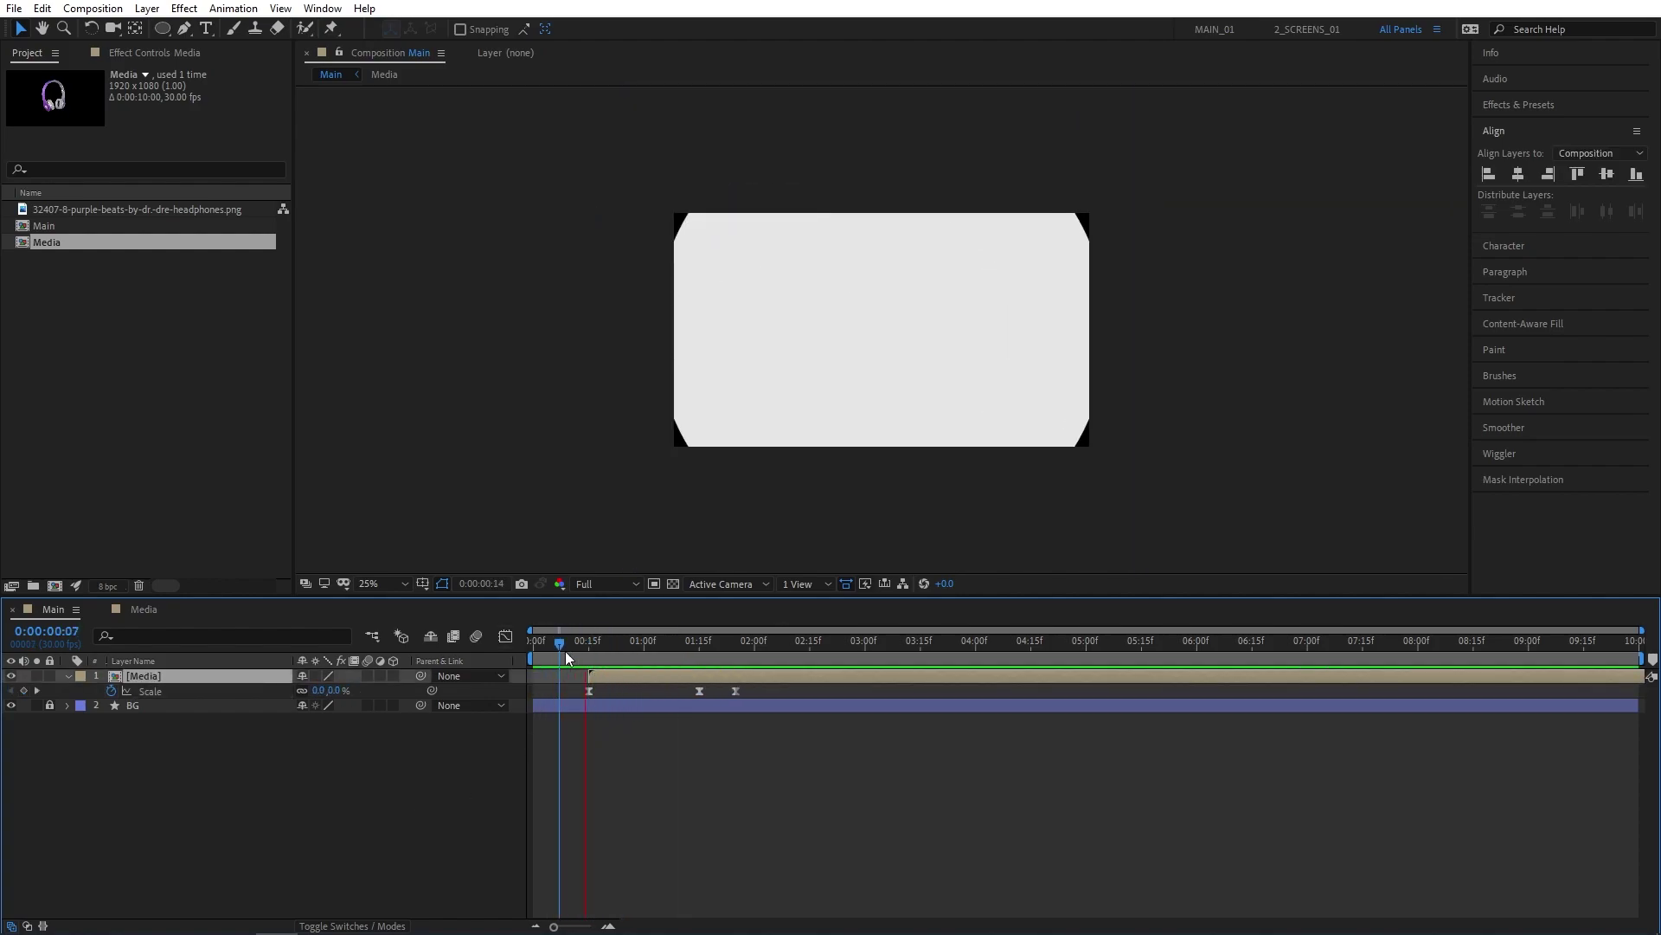
pyautogui.press('space')
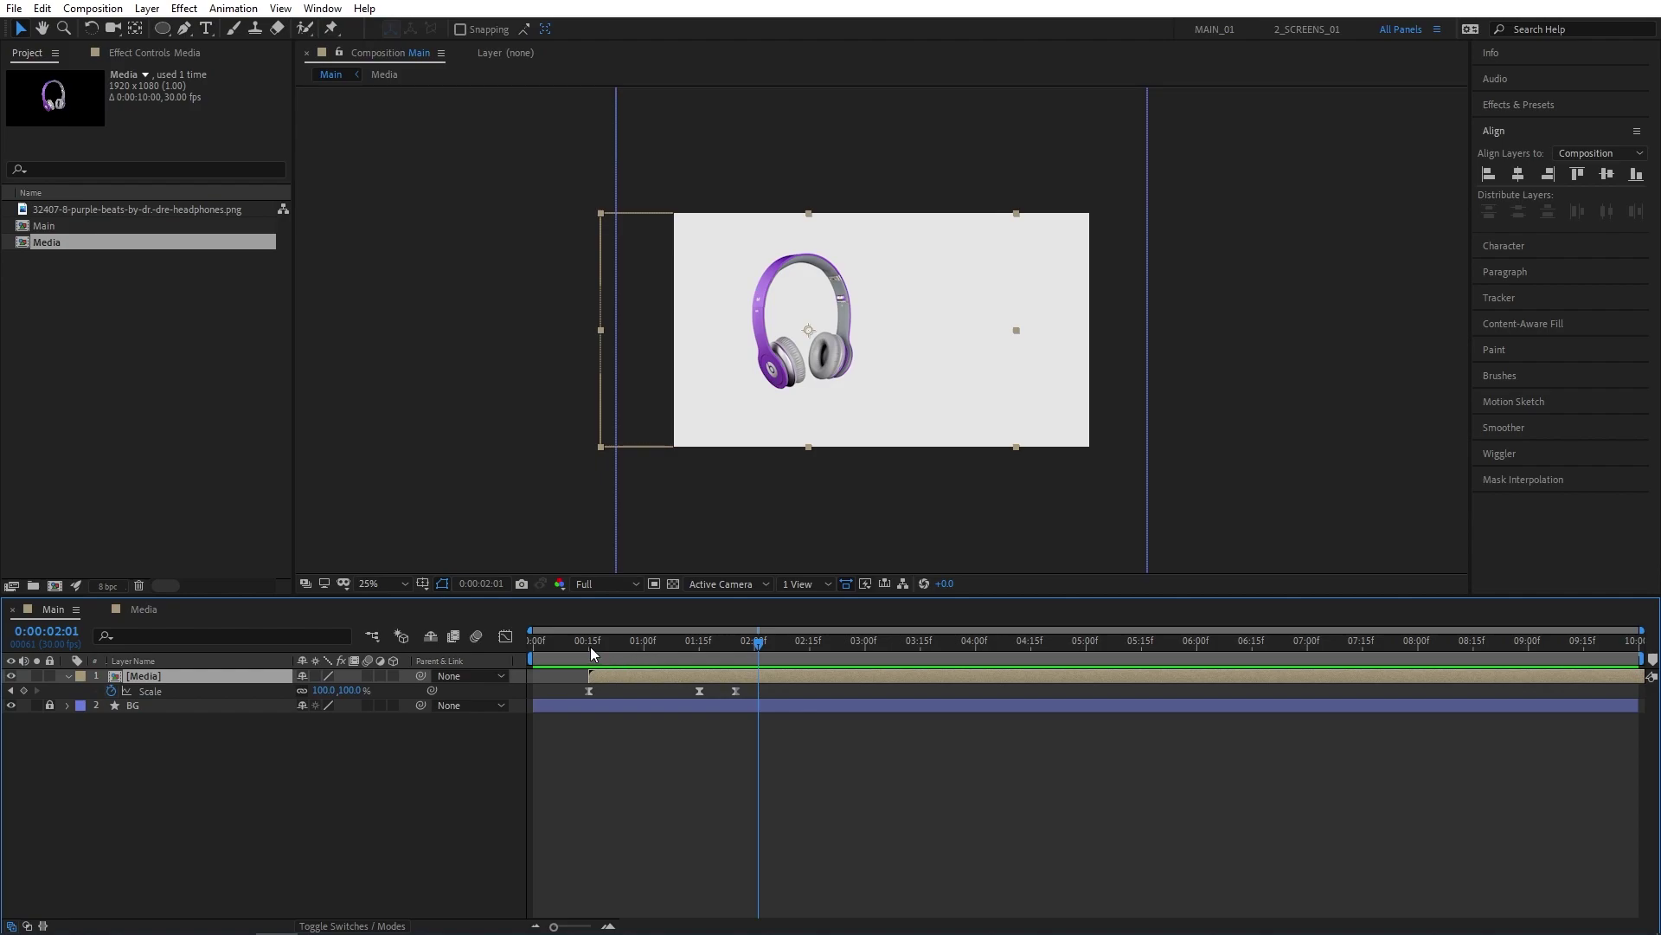
pyautogui.press('F2')
# Step: Add a Position keyframe to the Media layer at 1:25, on its last Scale keyframe
pyautogui.click(730, 648)
pyautogui.moveTo(731, 648); pyautogui.dragTo(736, 651)
pyautogui.click(739, 680)
pyautogui.press('p')
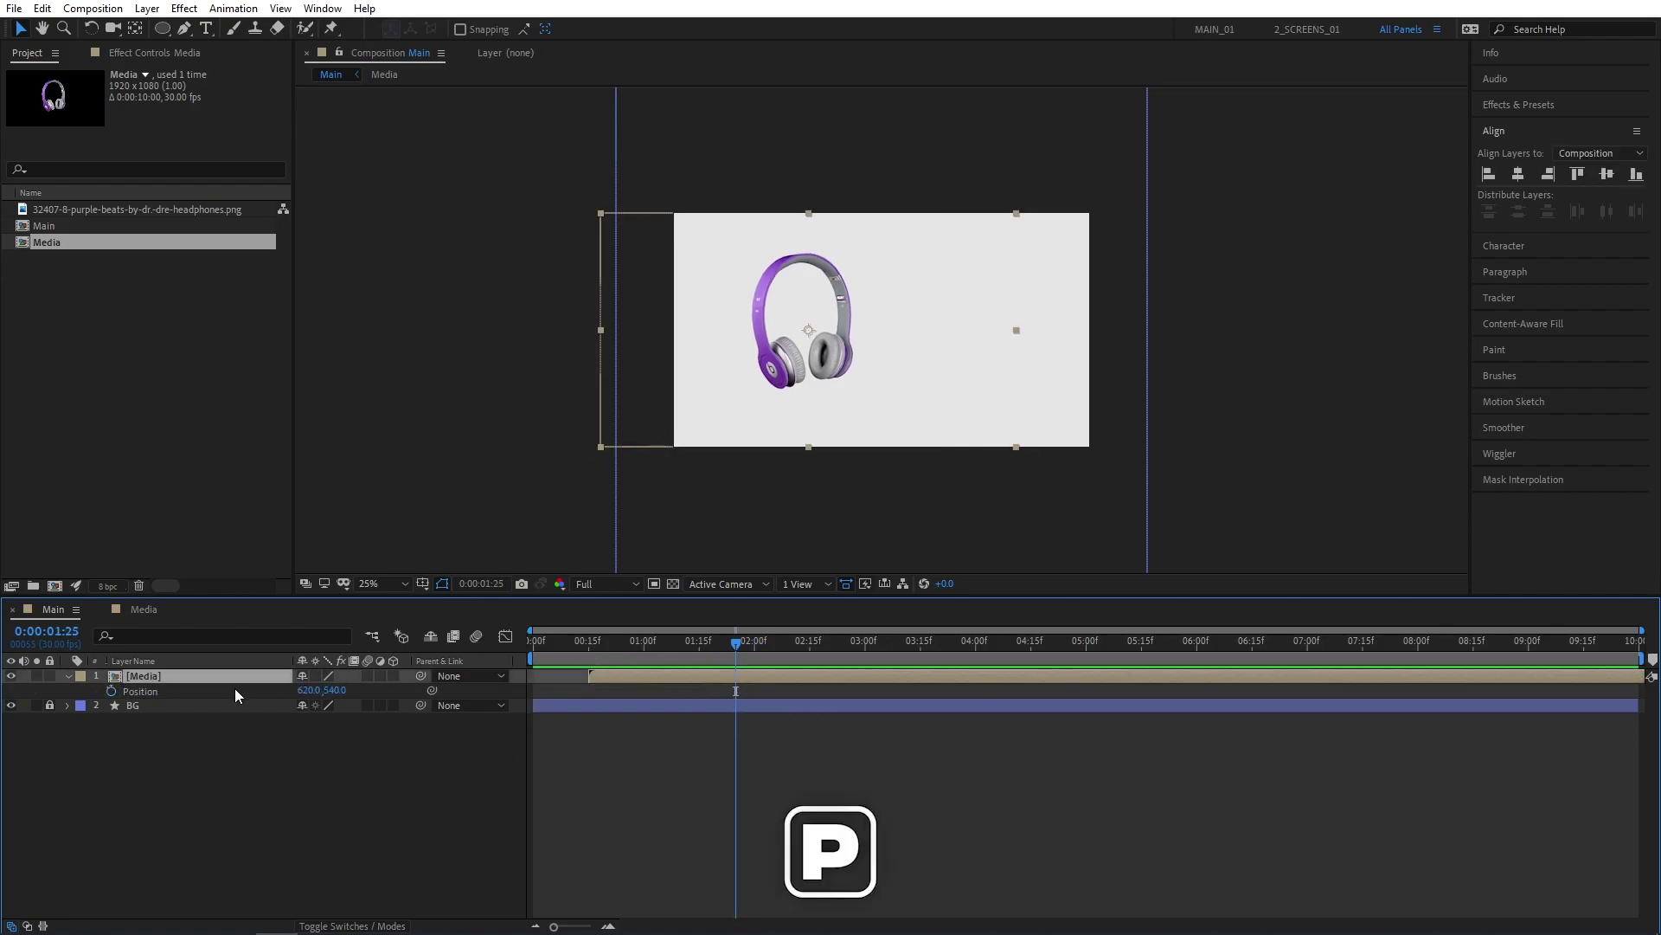
pyautogui.click(112, 690)
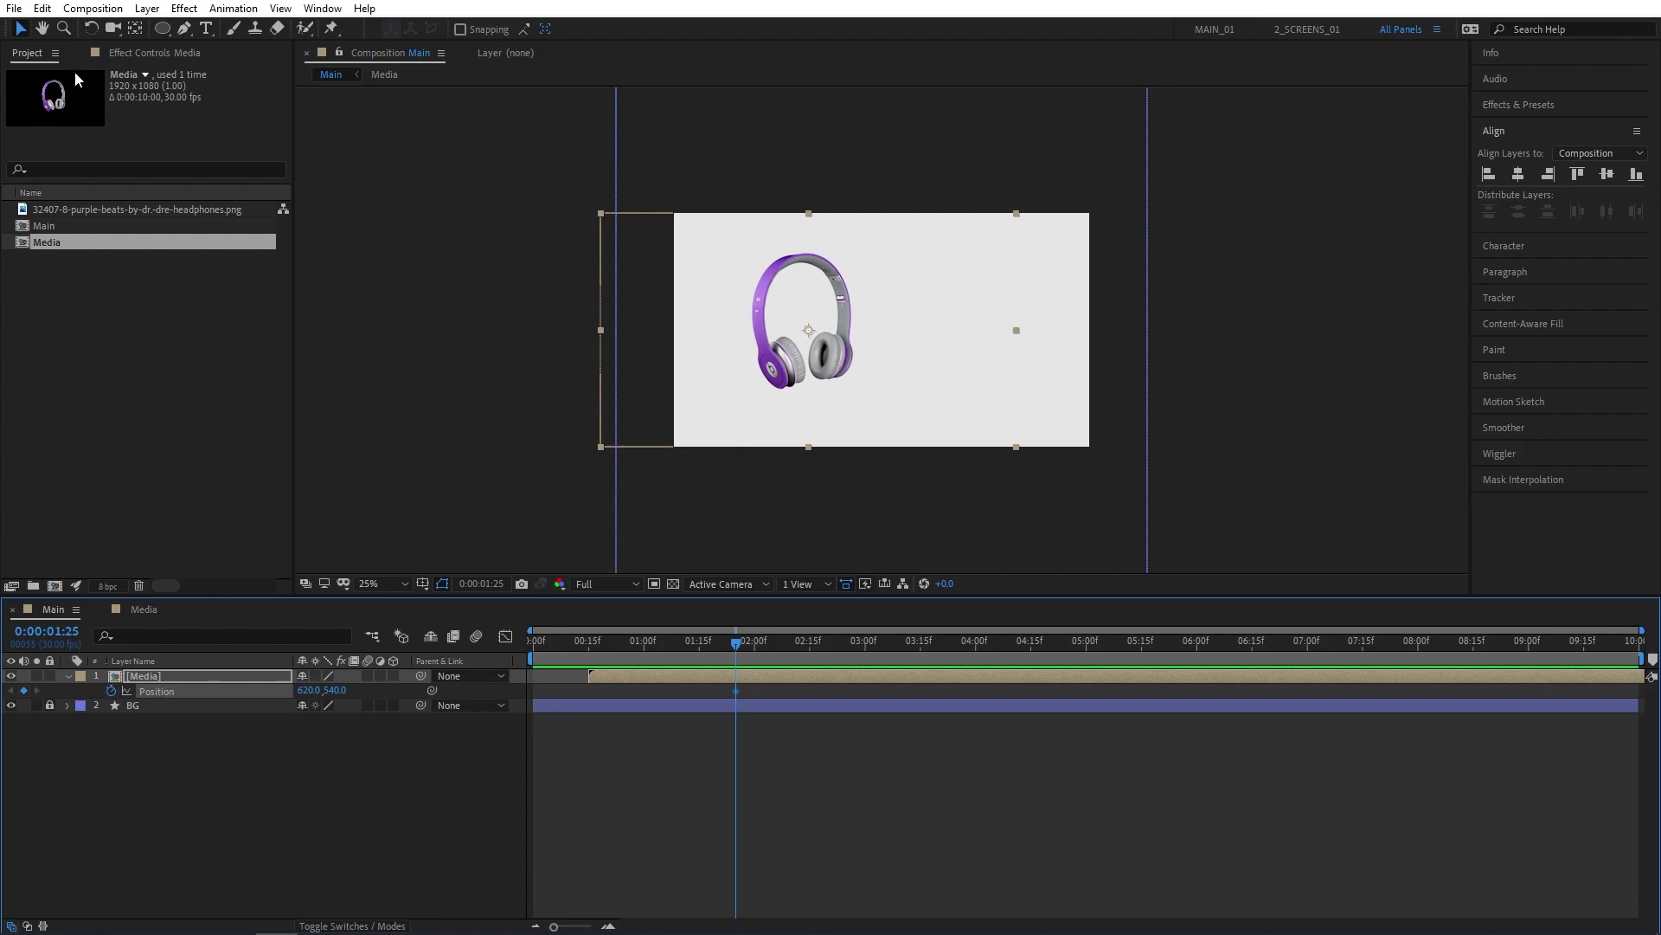
# Step: Duplicate the Media layer twice
pyautogui.click(45, 9)
pyautogui.click(112, 230)
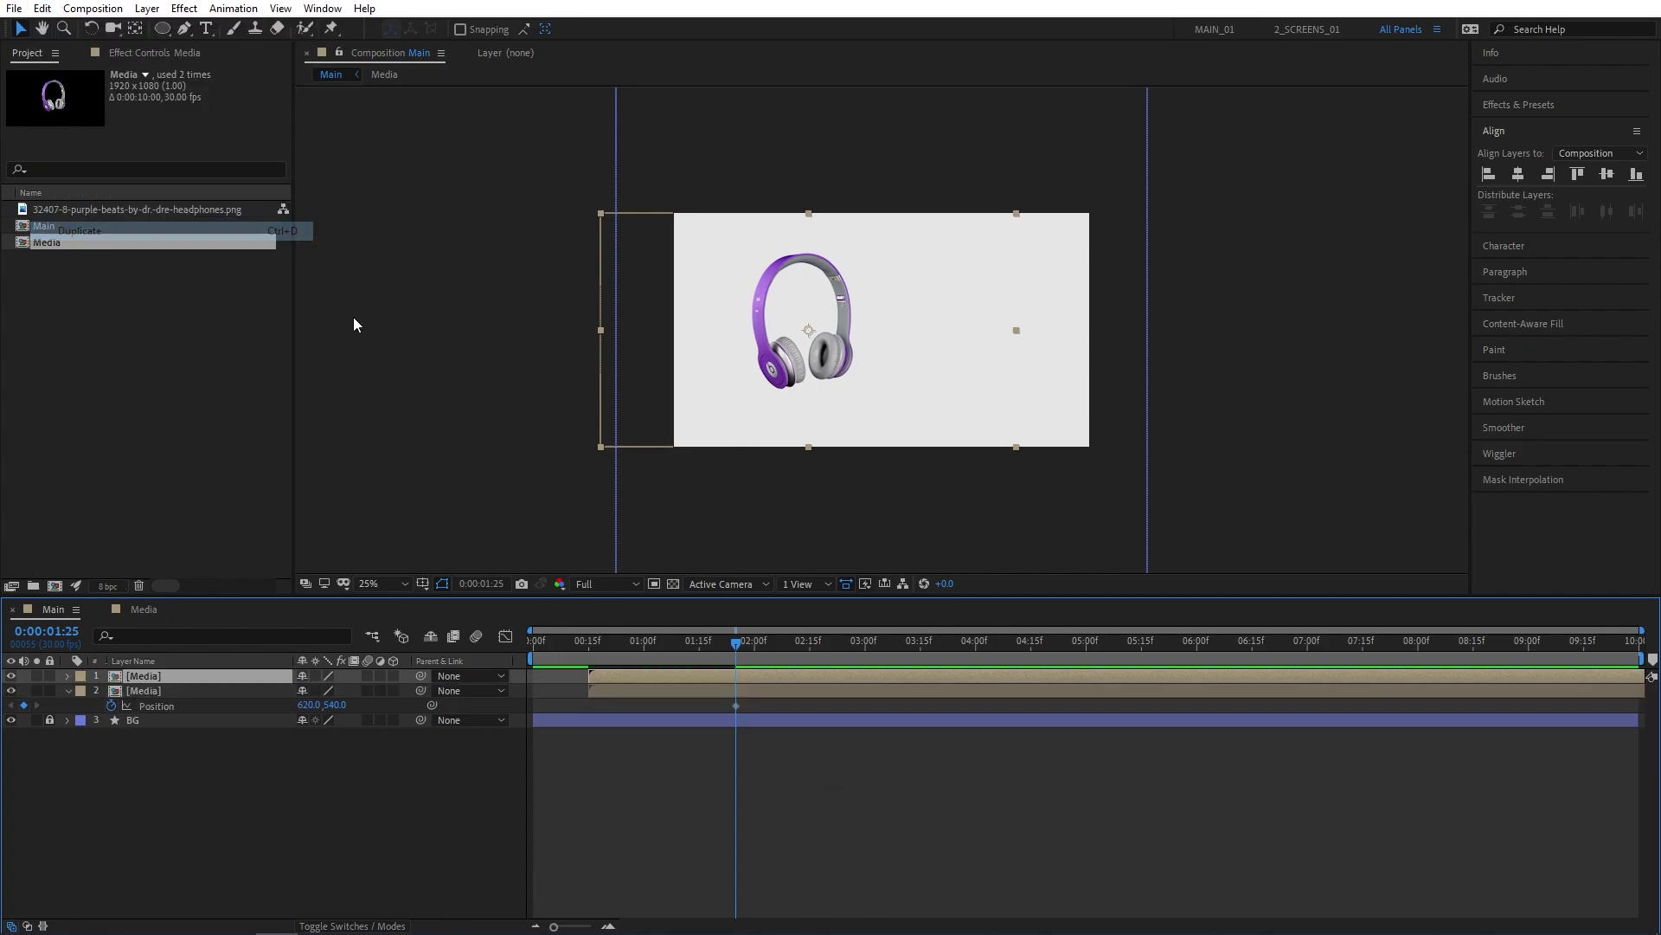
pyautogui.hotkey('ctrl', 'd')
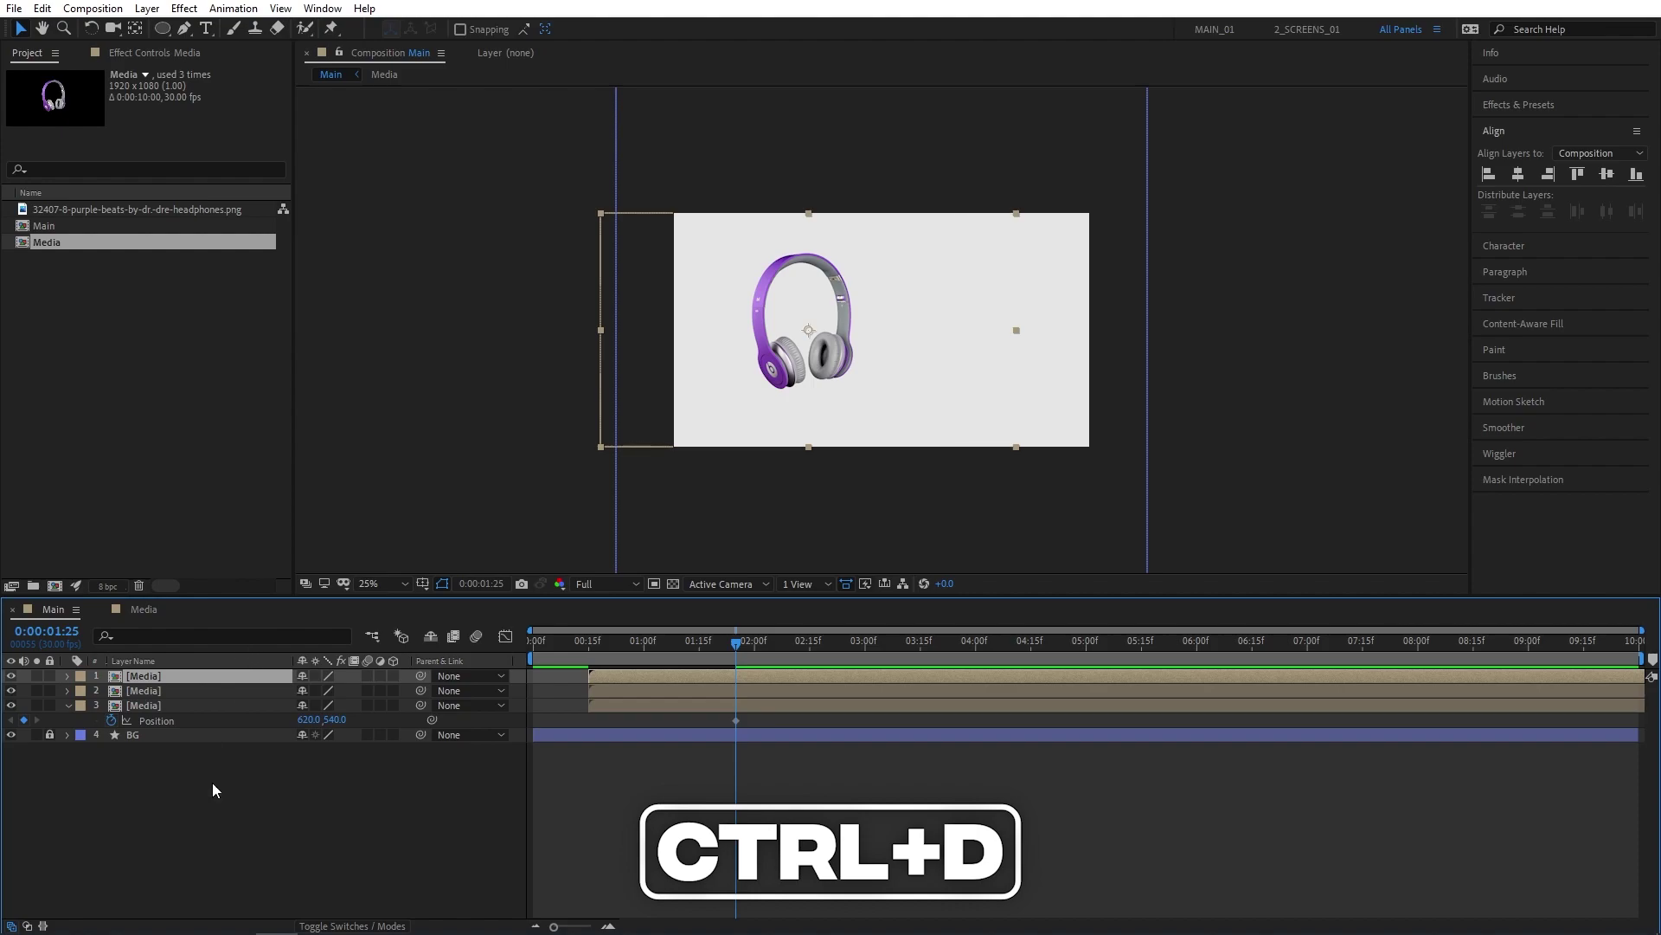
pyautogui.click(211, 785)
# Step: At 2:25, offset the second and third Media layers horizontally to X positions 552 and 484 so the headphones fan out
pyautogui.moveTo(737, 646); pyautogui.dragTo(846, 645)
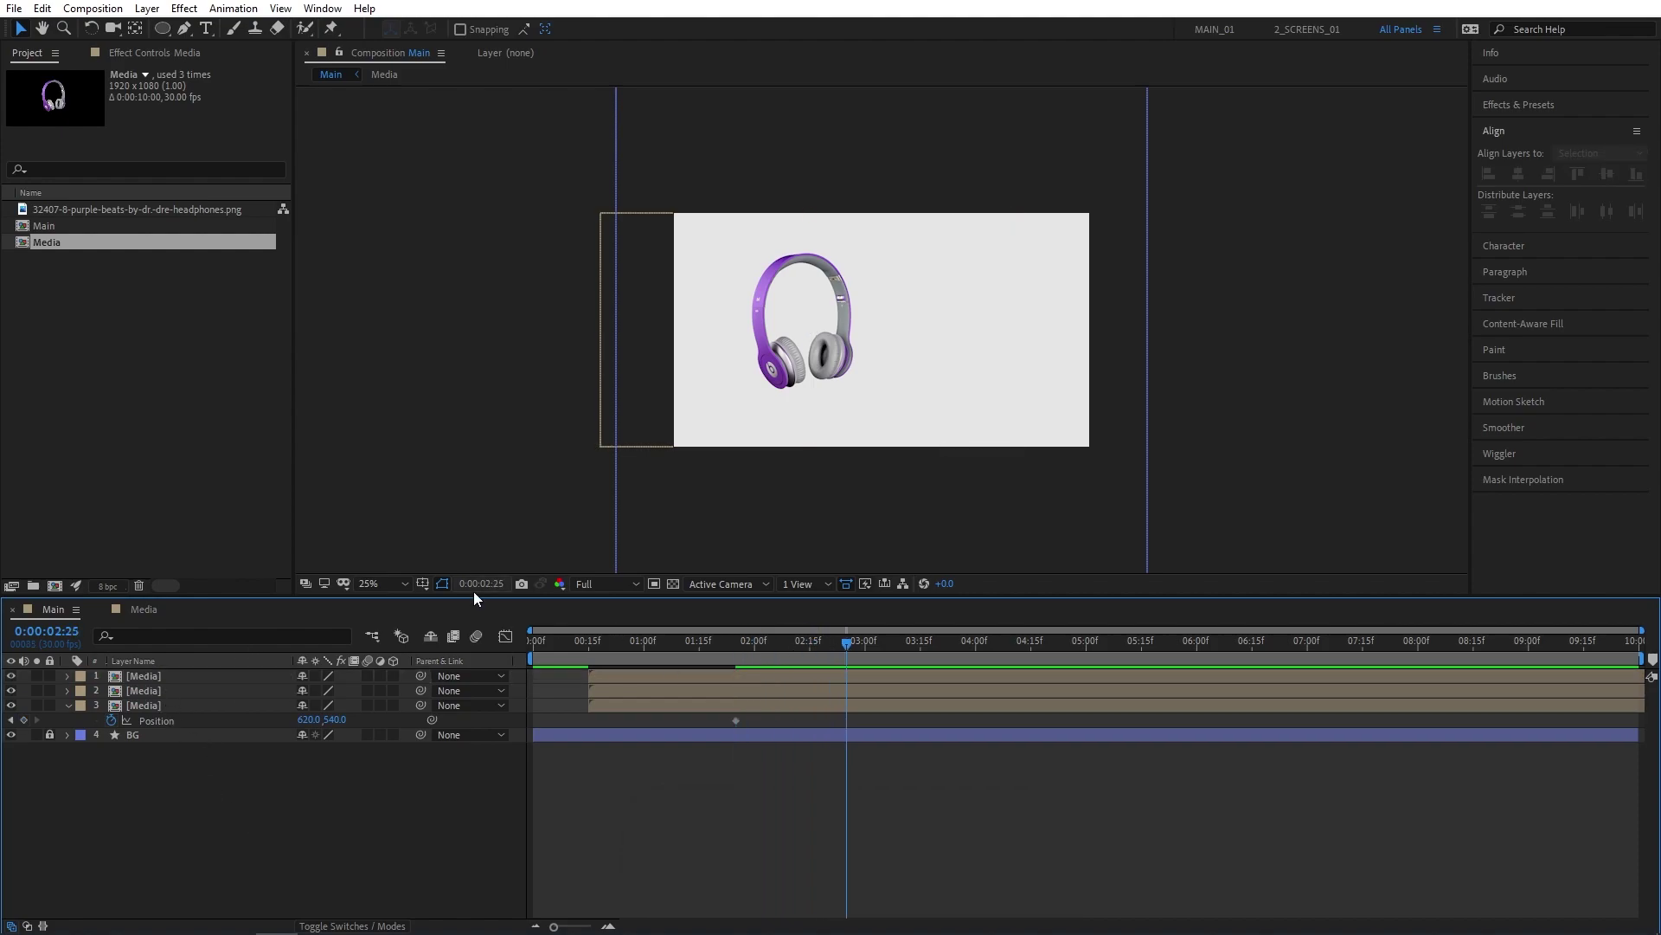
pyautogui.click(234, 691)
pyautogui.moveTo(788, 331); pyautogui.dragTo(761, 310)
pyautogui.click(770, 703)
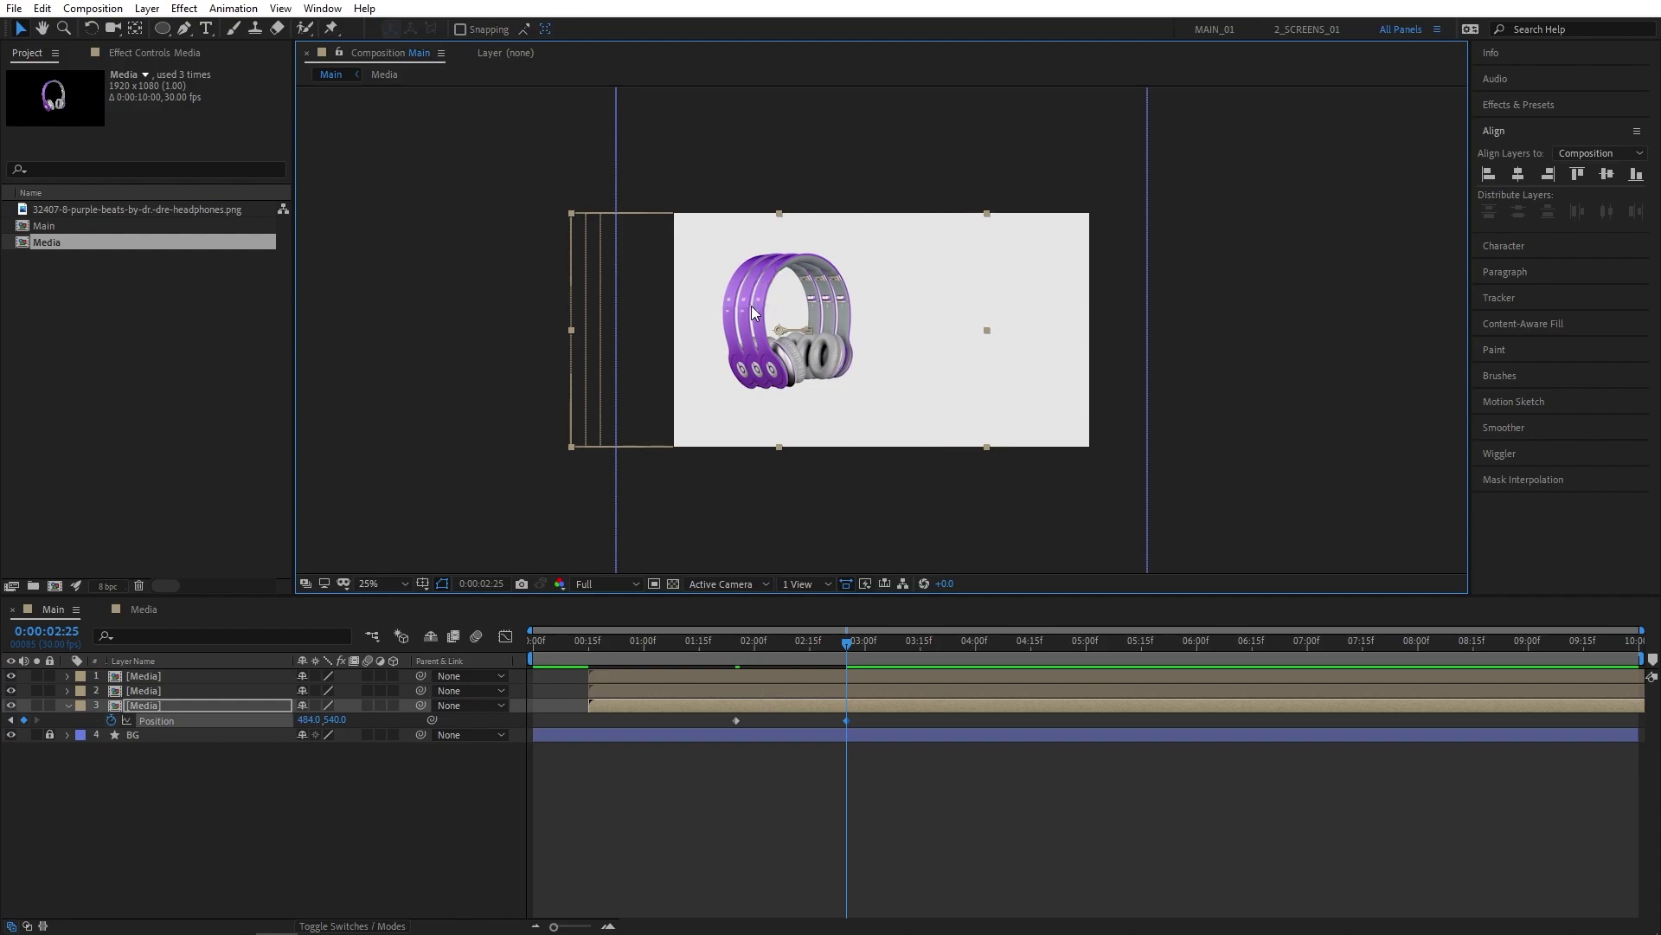
# Step: Apply Hue/Saturation to the second Media layer and set its Master Hue to 73°
pyautogui.click(1511, 105)
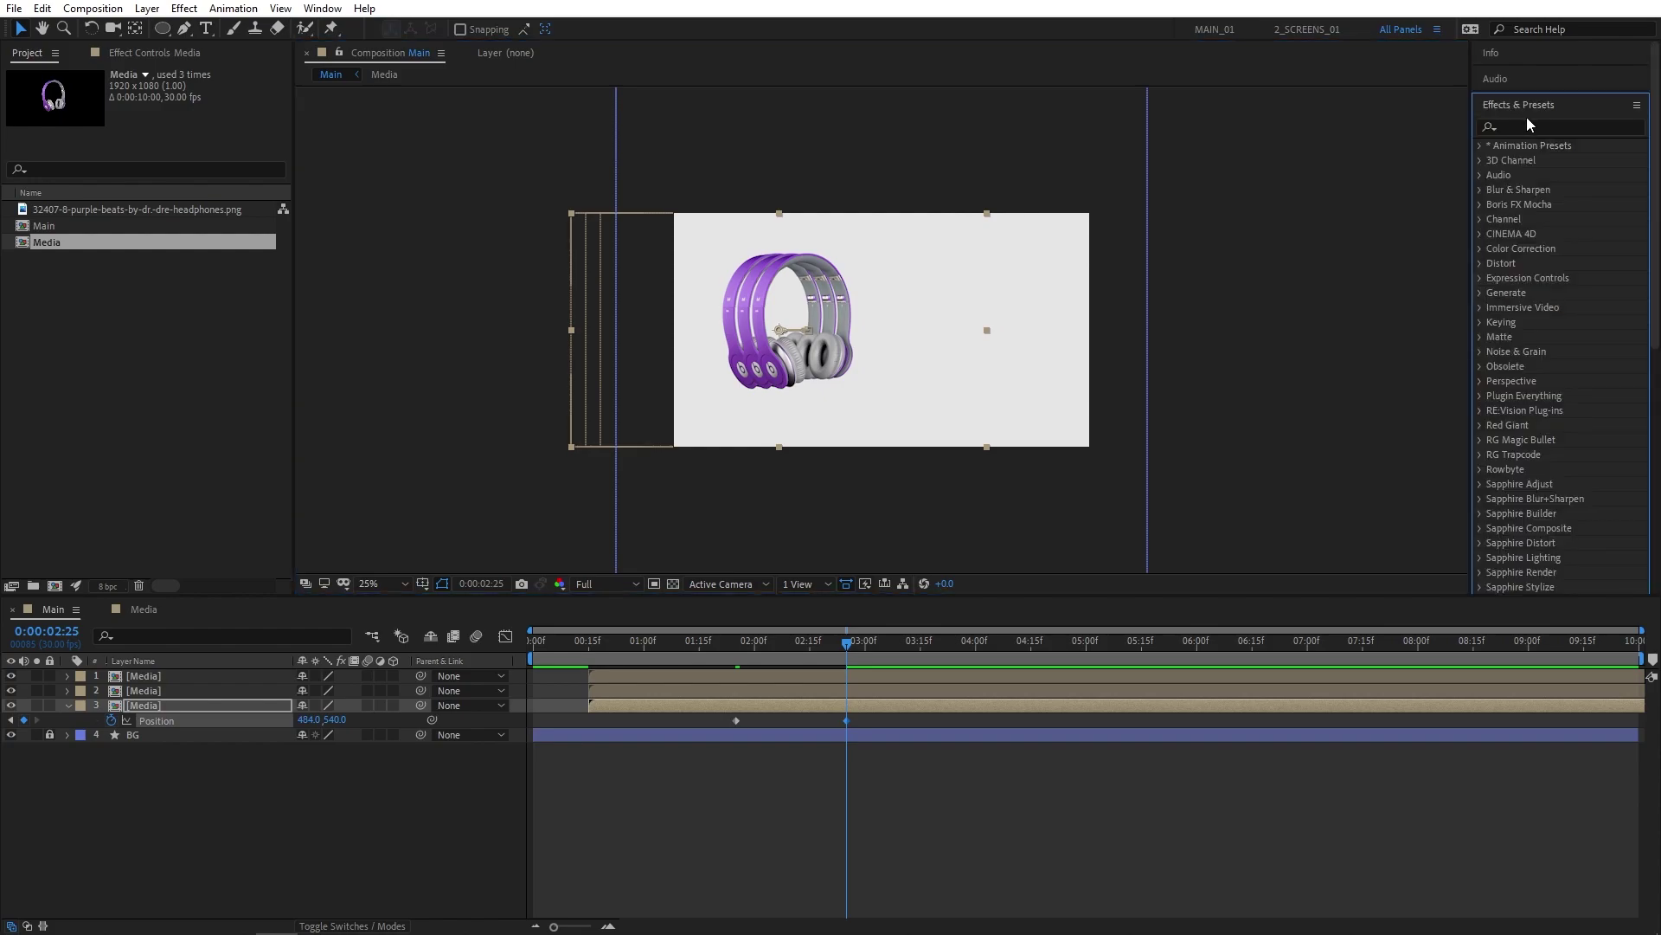
pyautogui.write('hue')
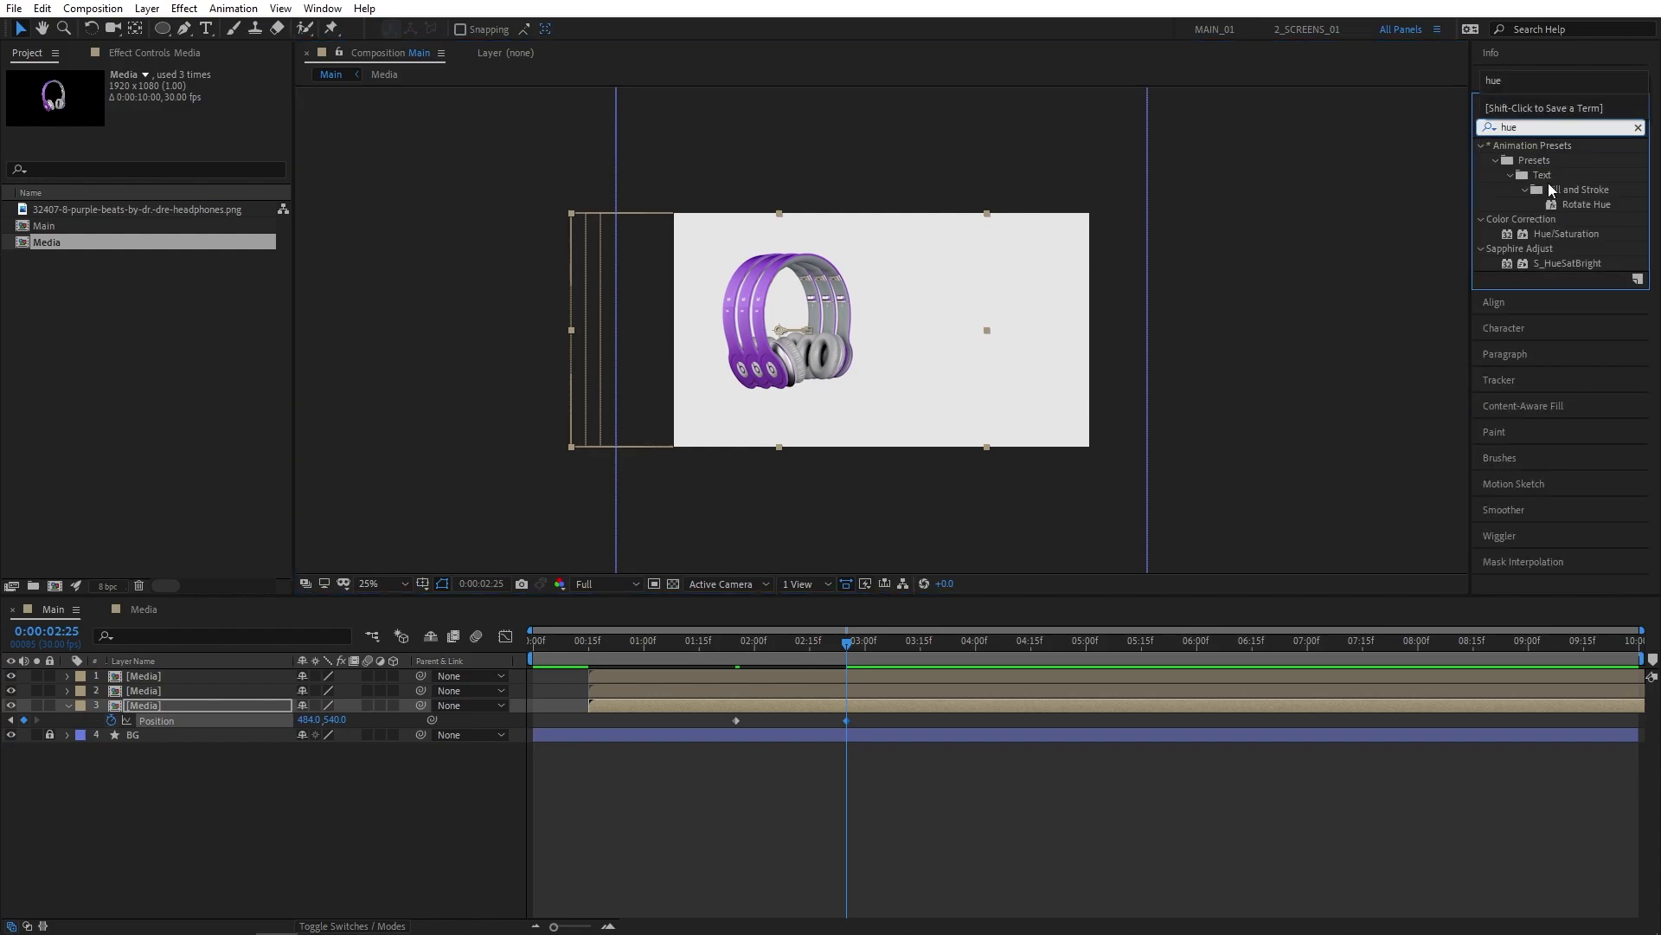
pyautogui.moveTo(1566, 234); pyautogui.dragTo(165, 690)
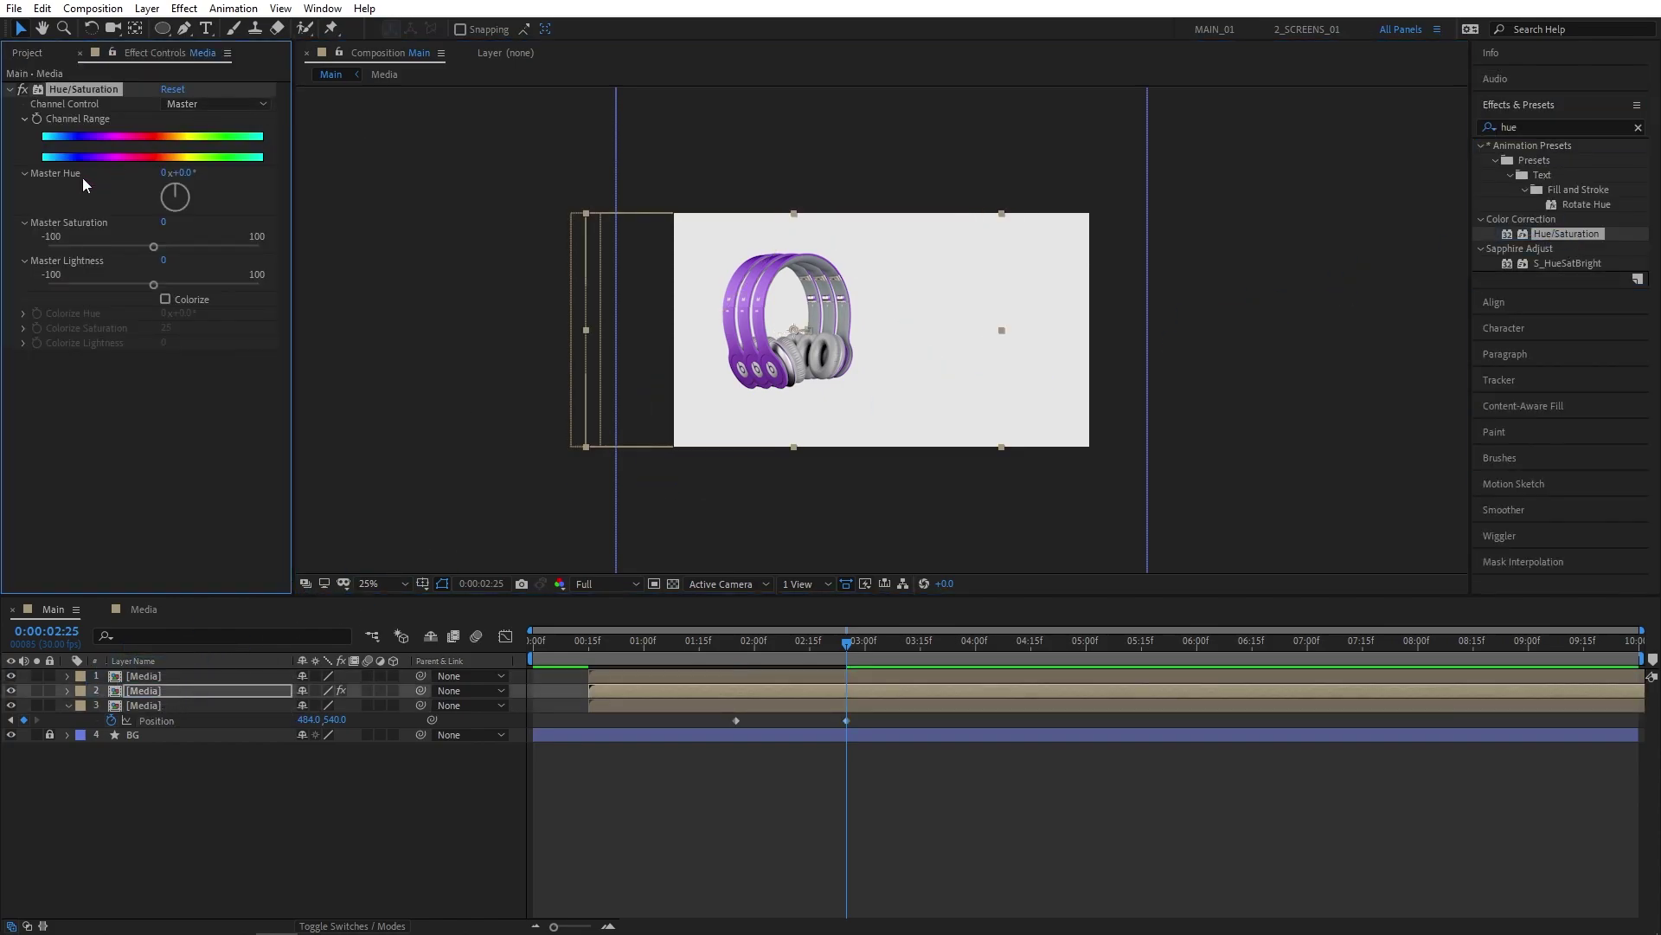
pyautogui.moveTo(184, 176); pyautogui.dragTo(212, 174)
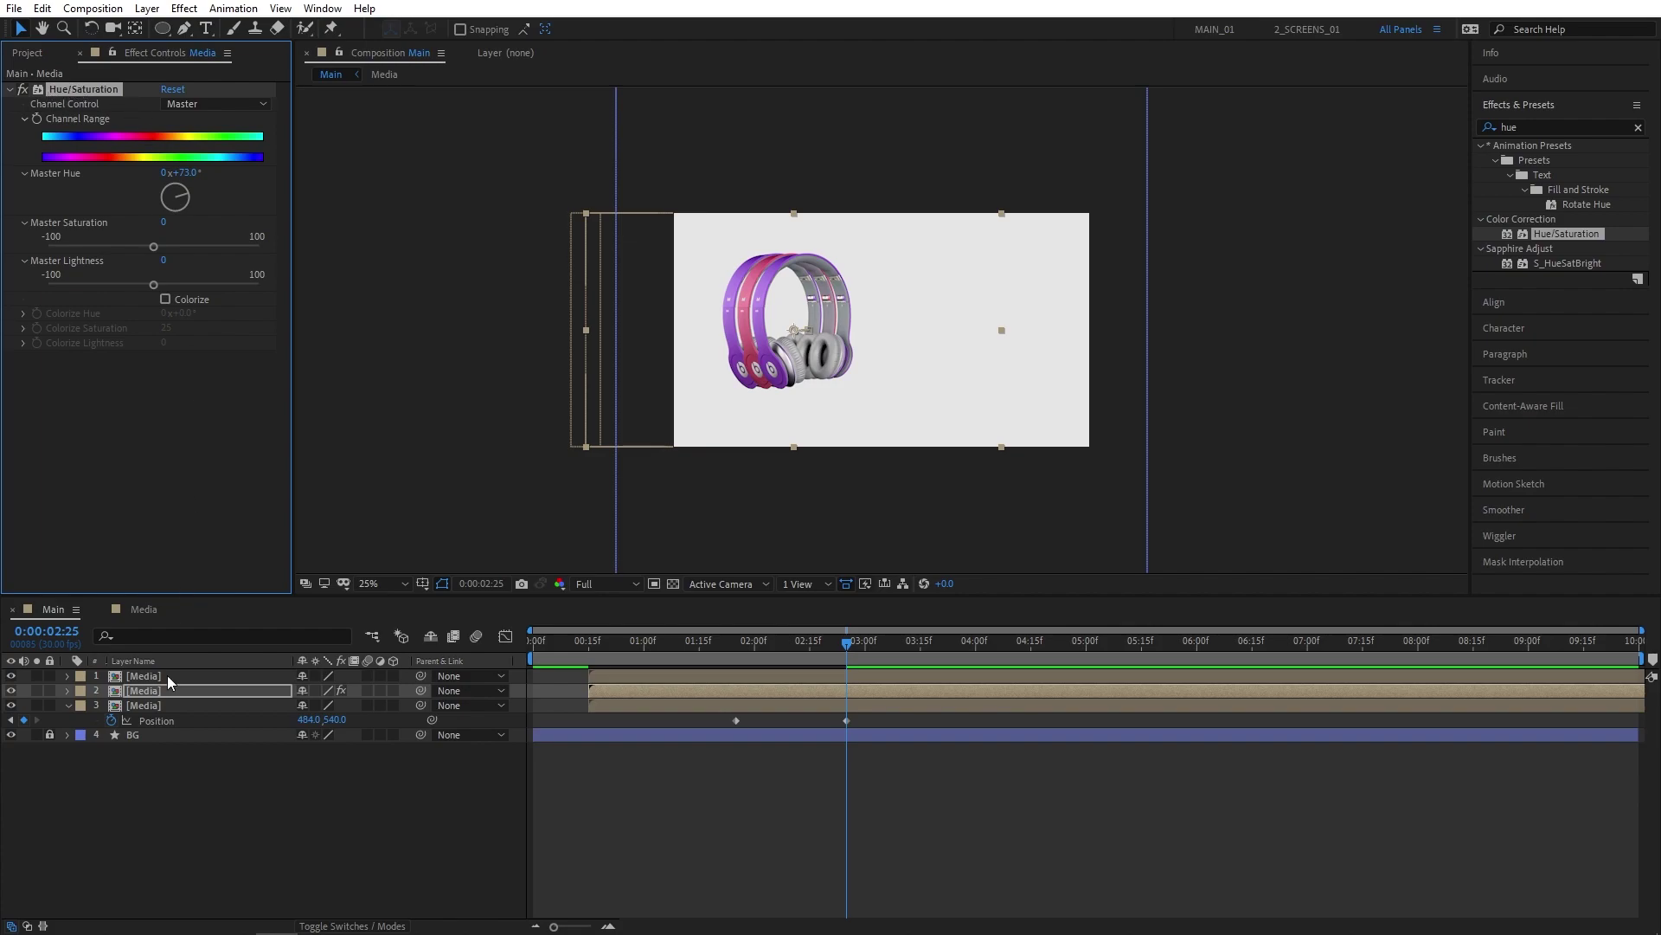
# Step: Copy the Hue/Saturation effect to the third Media layer and set its Master Hue to 211°
pyautogui.click(138, 704)
pyautogui.hotkey('ctrl', 'v')
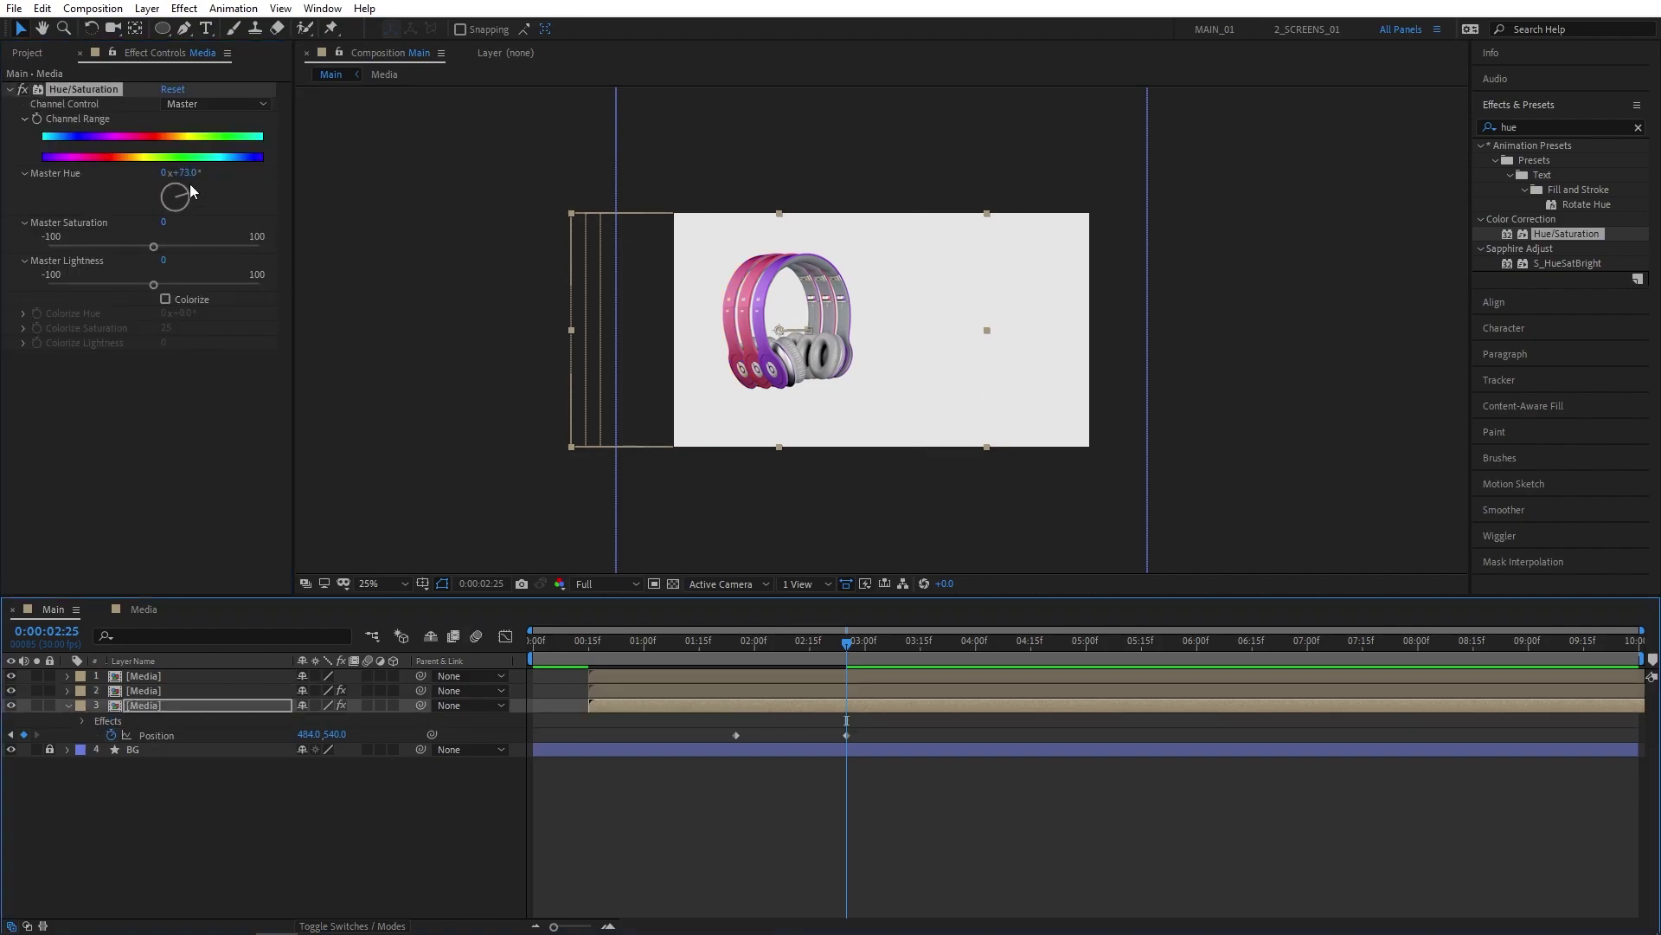
pyautogui.moveTo(192, 192); pyautogui.dragTo(301, 178)
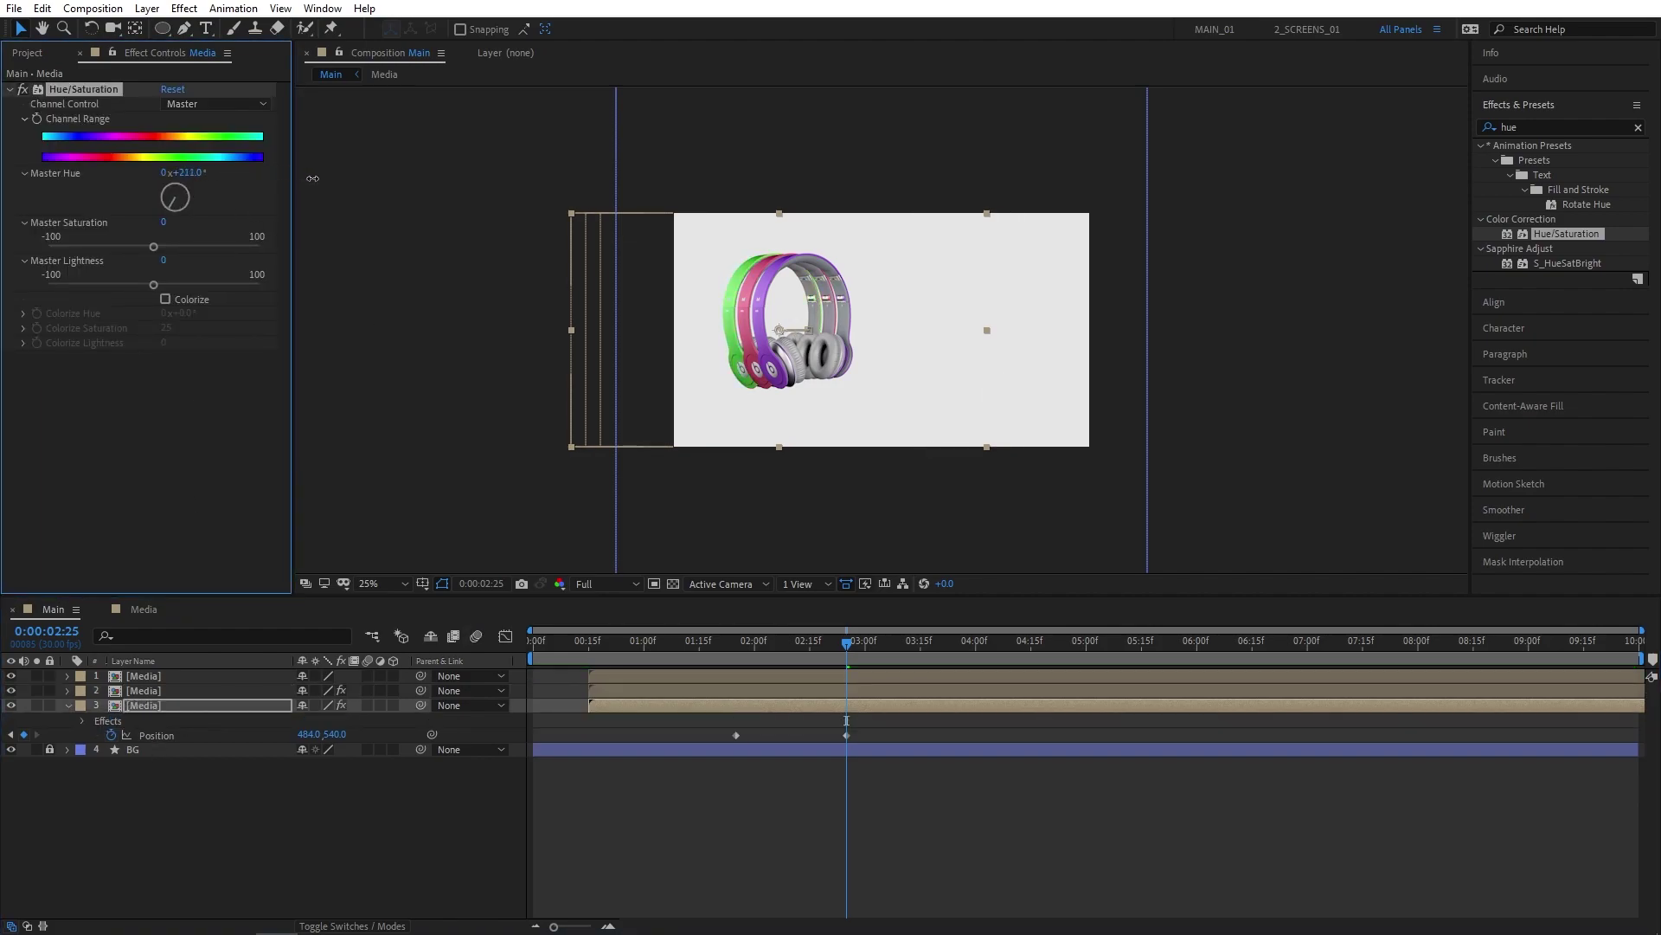
pyautogui.click(754, 779)
# Step: Apply Easy Ease to the Position keyframes of the second and third Media layers
pyautogui.click(158, 676)
pyautogui.keyDown('shift'); pyautogui.click(157, 703); pyautogui.keyUp('shift')
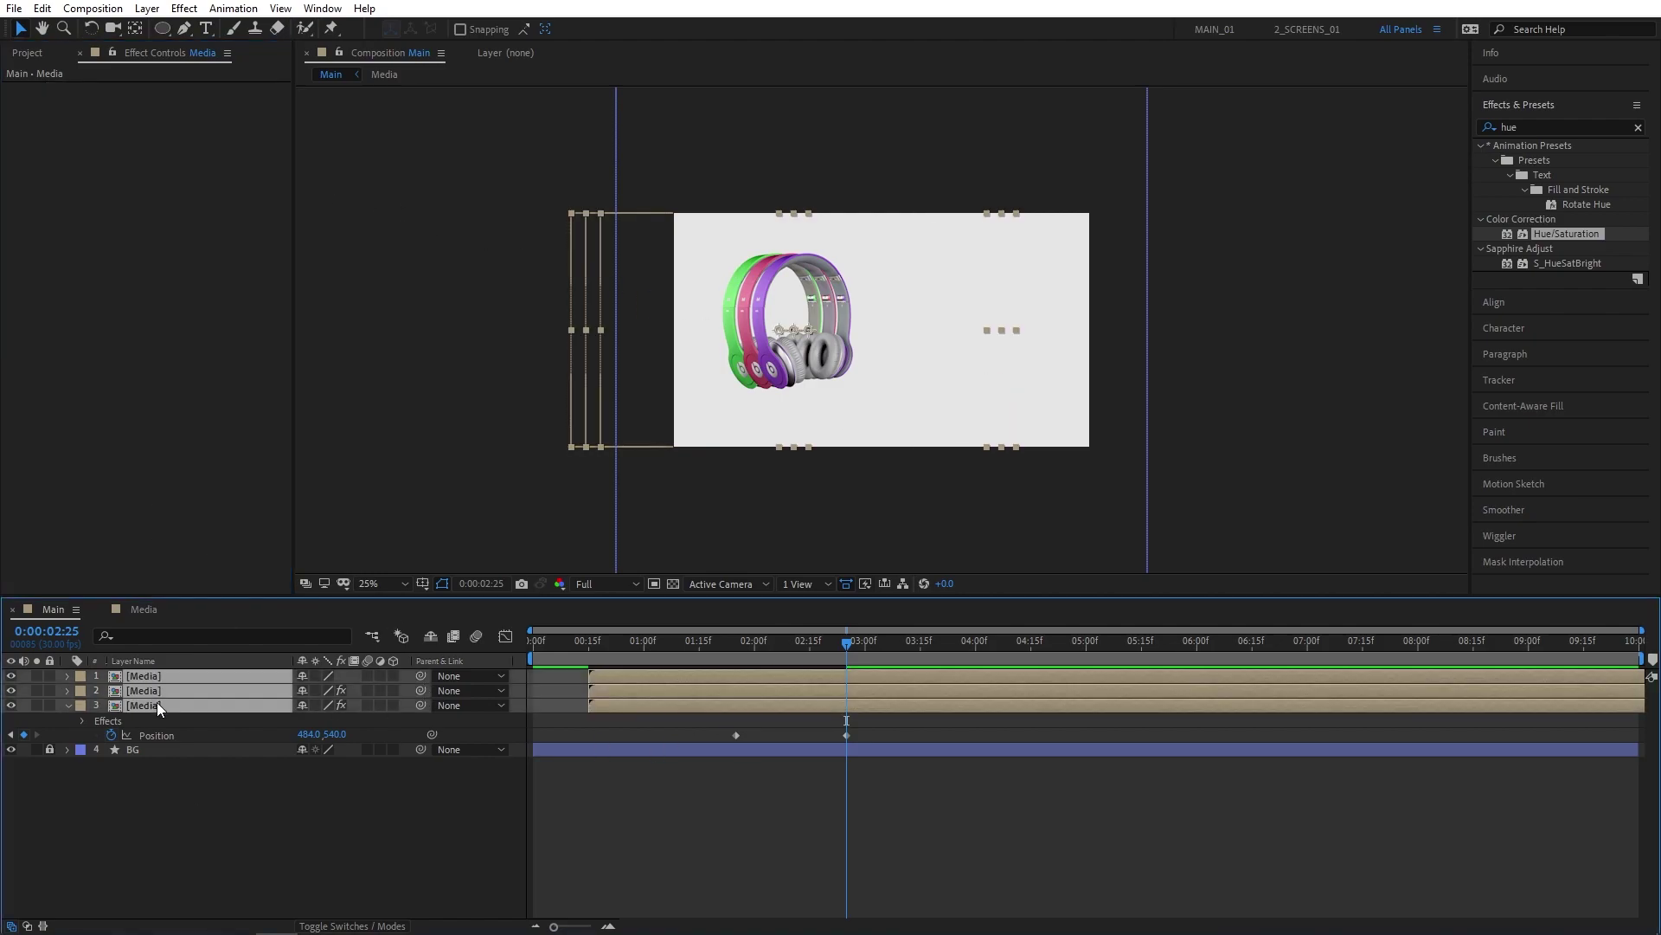
pyautogui.press('p')
pyautogui.moveTo(868, 715); pyautogui.dragTo(694, 755)
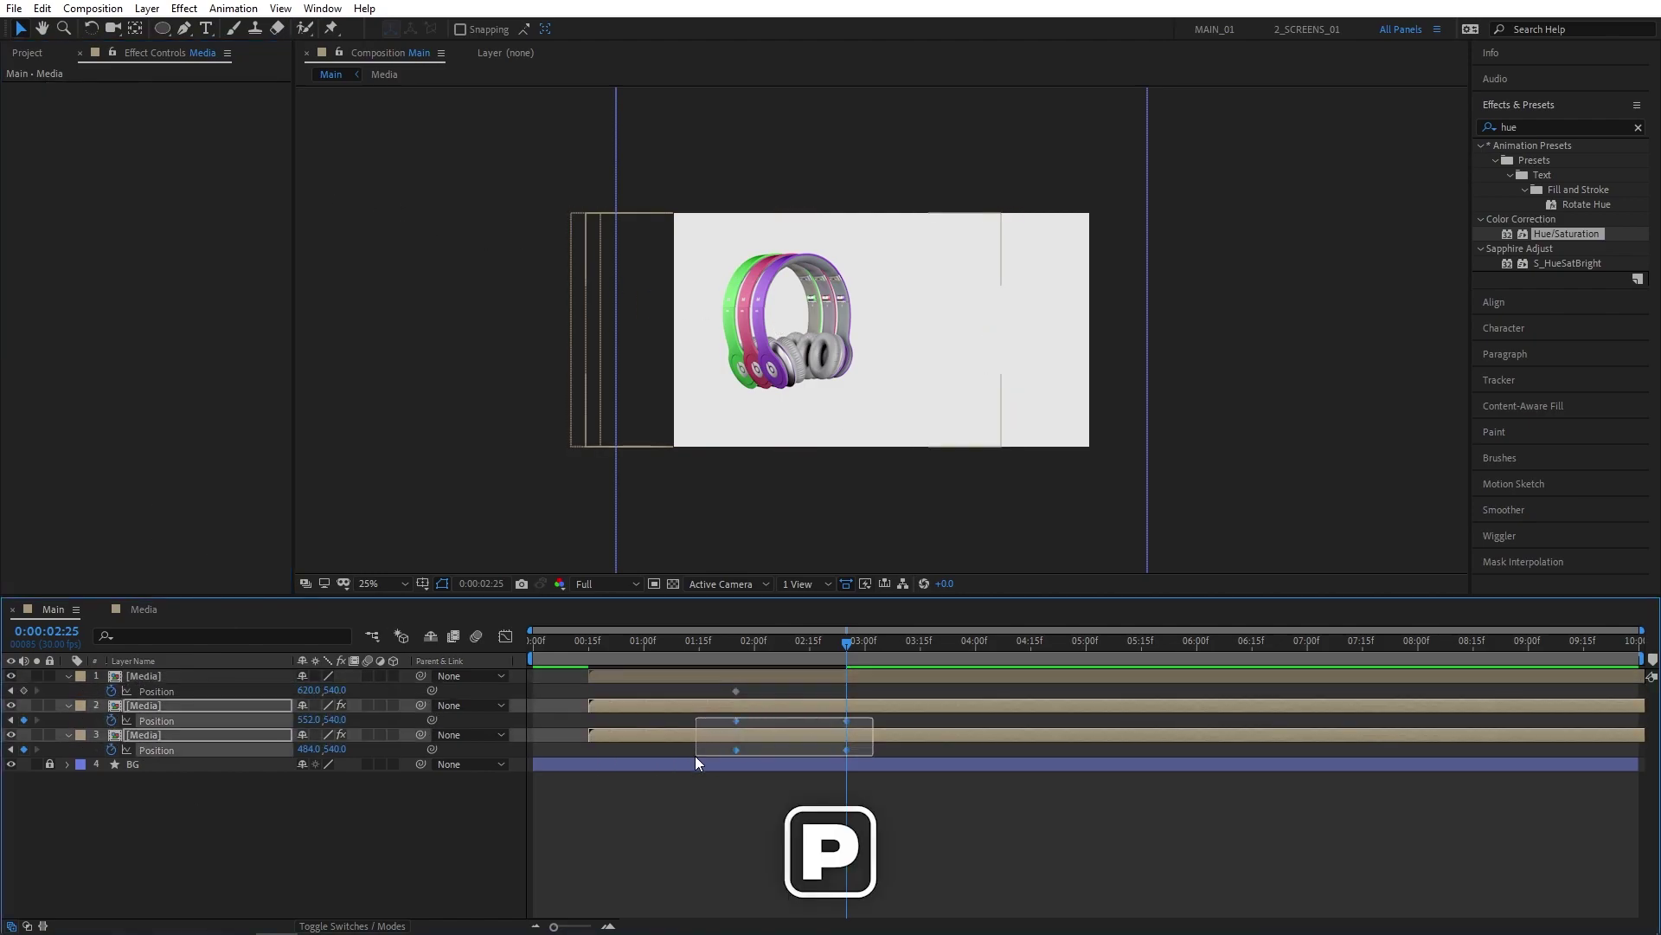
pyautogui.press('F9')
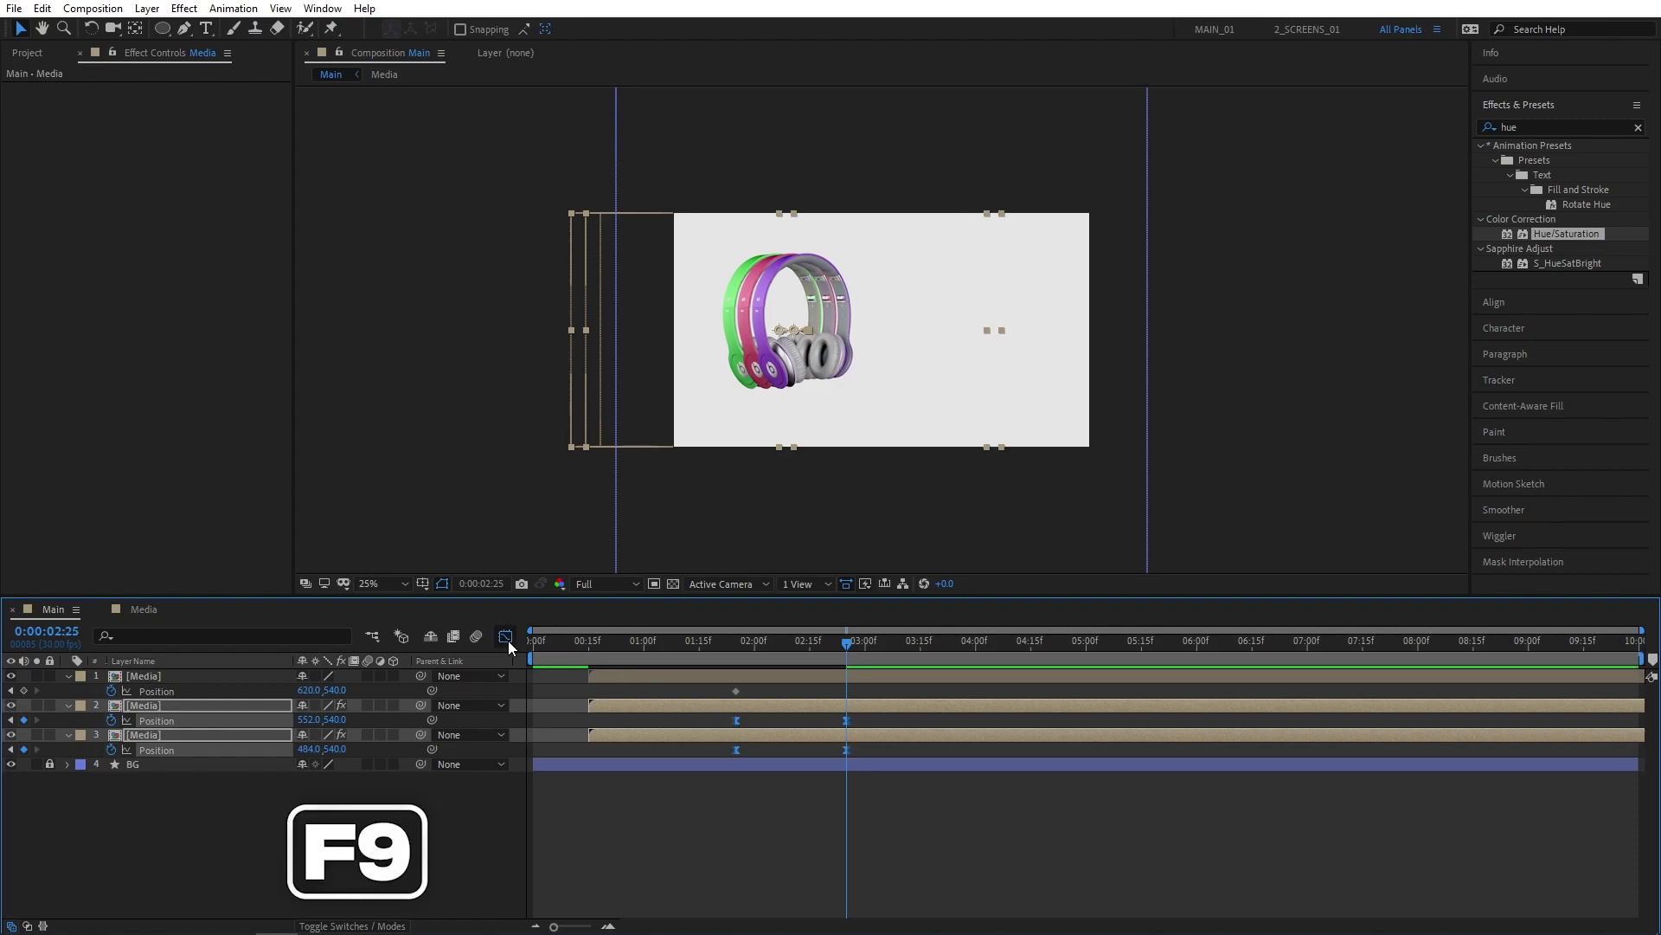
# Step: Reshape the speed graph of those Position keyframes so the motion starts fast and slows gradually, then preview it
pyautogui.click(505, 636)
pyautogui.moveTo(833, 878); pyautogui.dragTo(755, 870)
pyautogui.click(505, 636)
pyautogui.moveTo(735, 647); pyautogui.dragTo(810, 647)
pyautogui.click(436, 896)
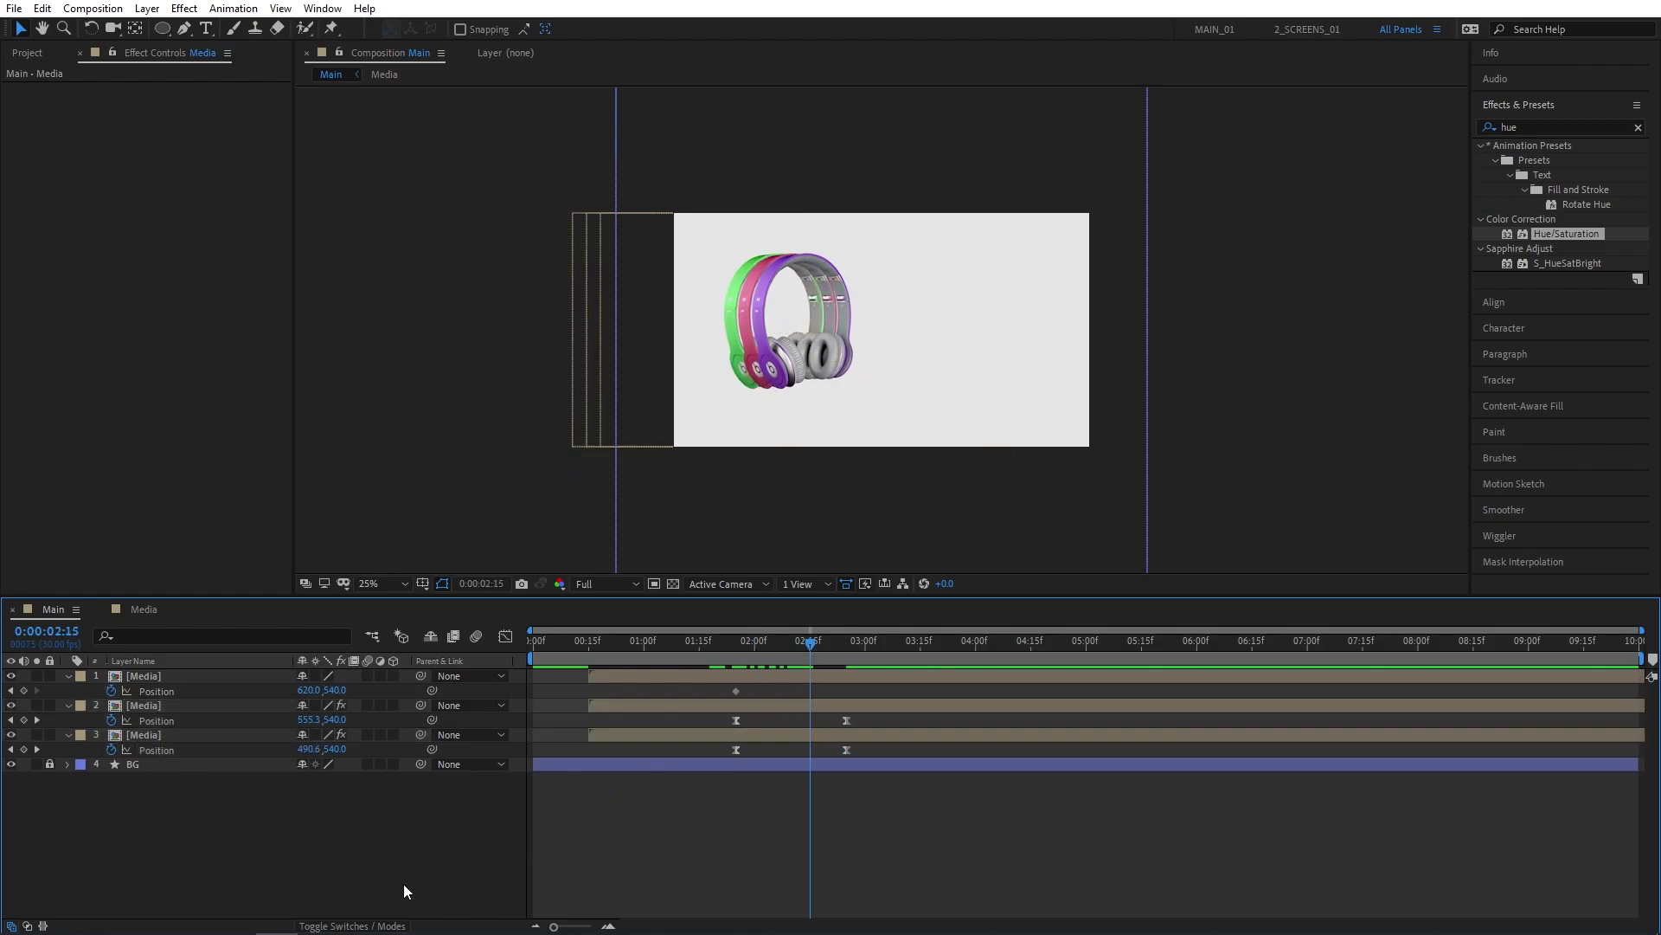
# Step: Pre-compose the three Media layers into a composition named Media_All
pyautogui.click(162, 675)
pyautogui.keyDown('shift'); pyautogui.click(162, 733); pyautogui.keyUp('shift')
pyautogui.rightClick(157, 706)
pyautogui.click(222, 612)
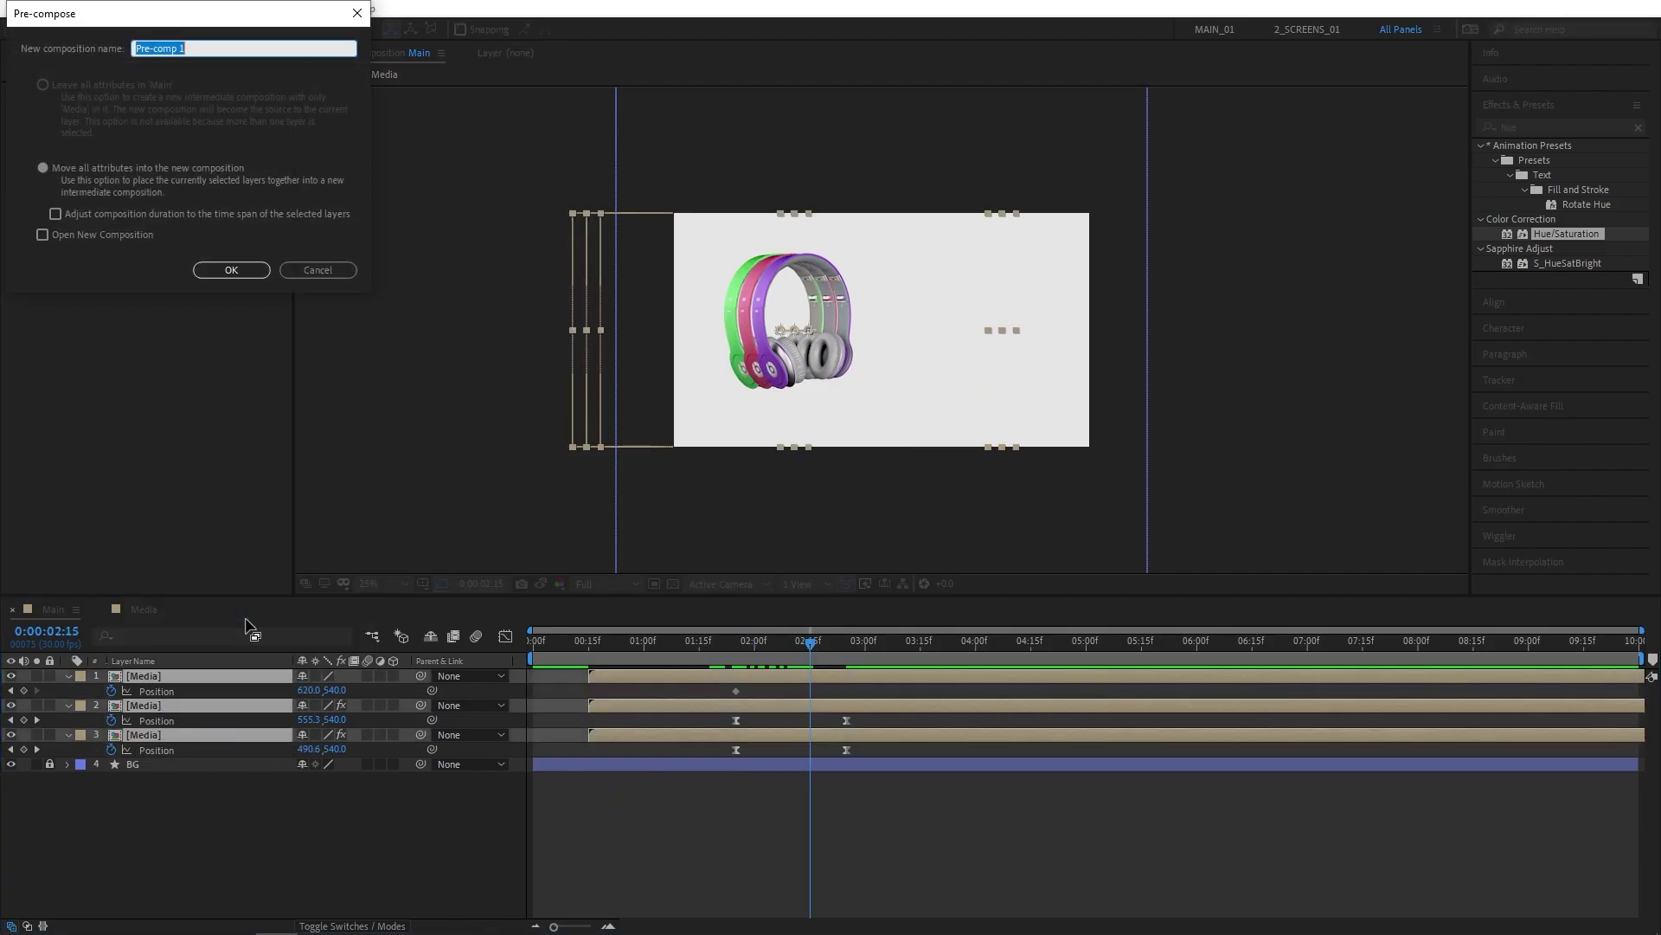
pyautogui.write('Media_All')
pyautogui.press('Return')
pyautogui.click(233, 785)
# Step: Apply CC Light Sweep to Media_All with direction 0°, center at 140, 510 beside the headphones, and sweep intensity 50
pyautogui.click(191, 673)
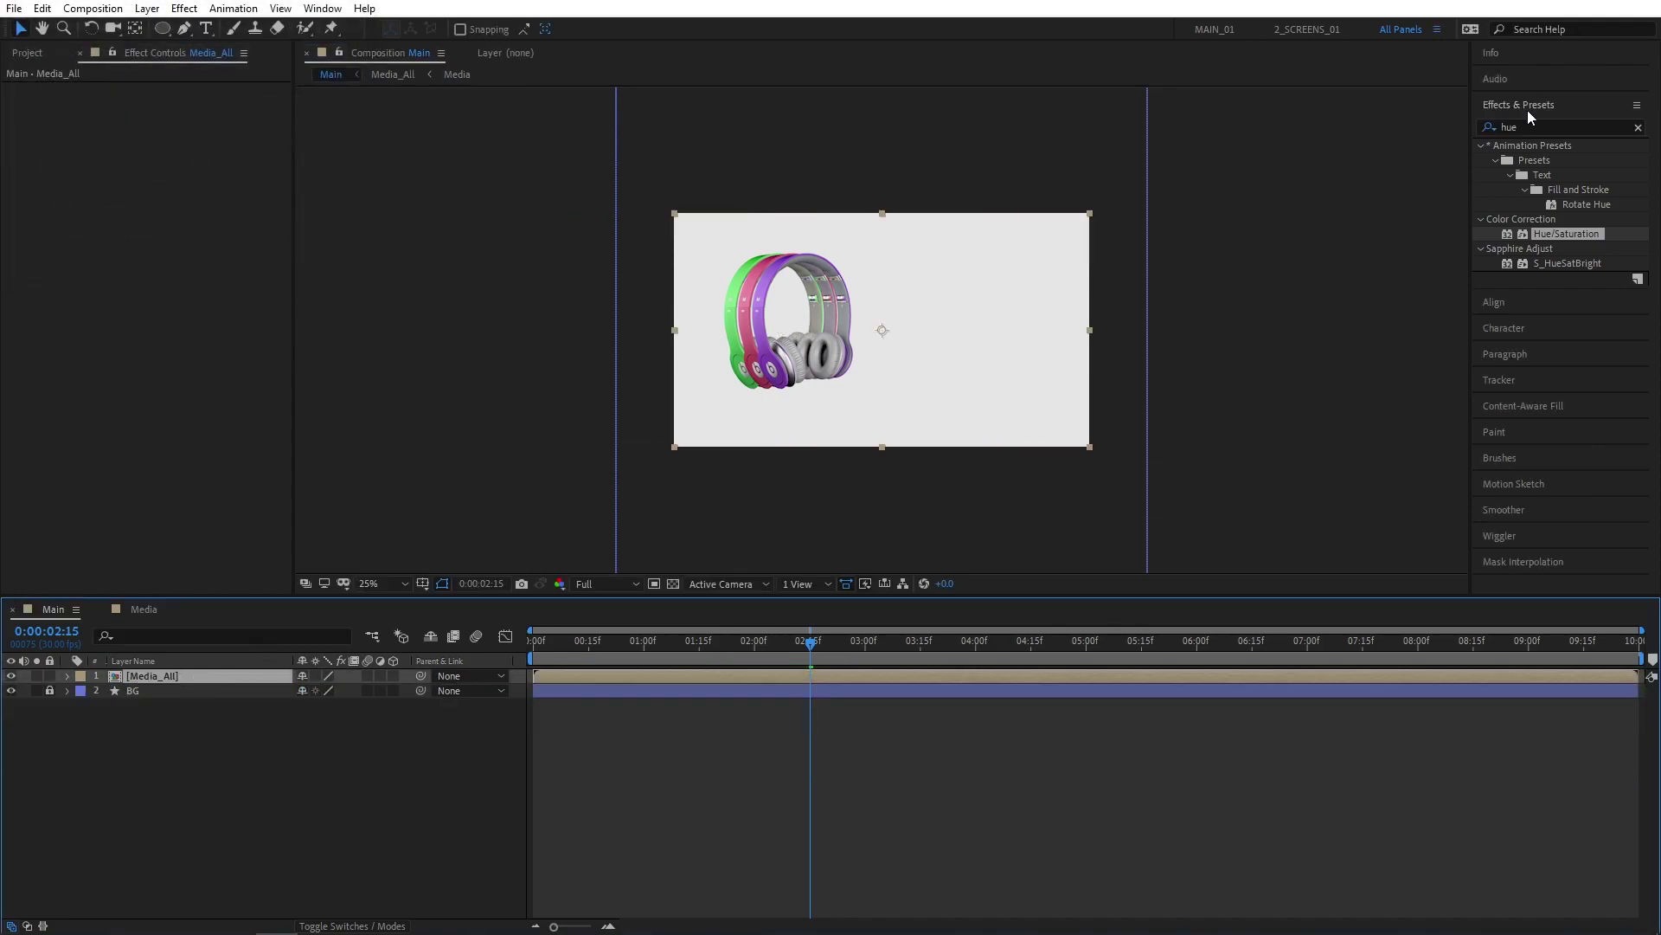
pyautogui.click(1519, 126)
pyautogui.write('light swe')
pyautogui.moveTo(1552, 161); pyautogui.dragTo(245, 675)
pyautogui.moveTo(882, 272); pyautogui.dragTo(770, 346)
pyautogui.moveTo(177, 140); pyautogui.dragTo(176, 123)
pyautogui.moveTo(767, 348); pyautogui.dragTo(708, 328)
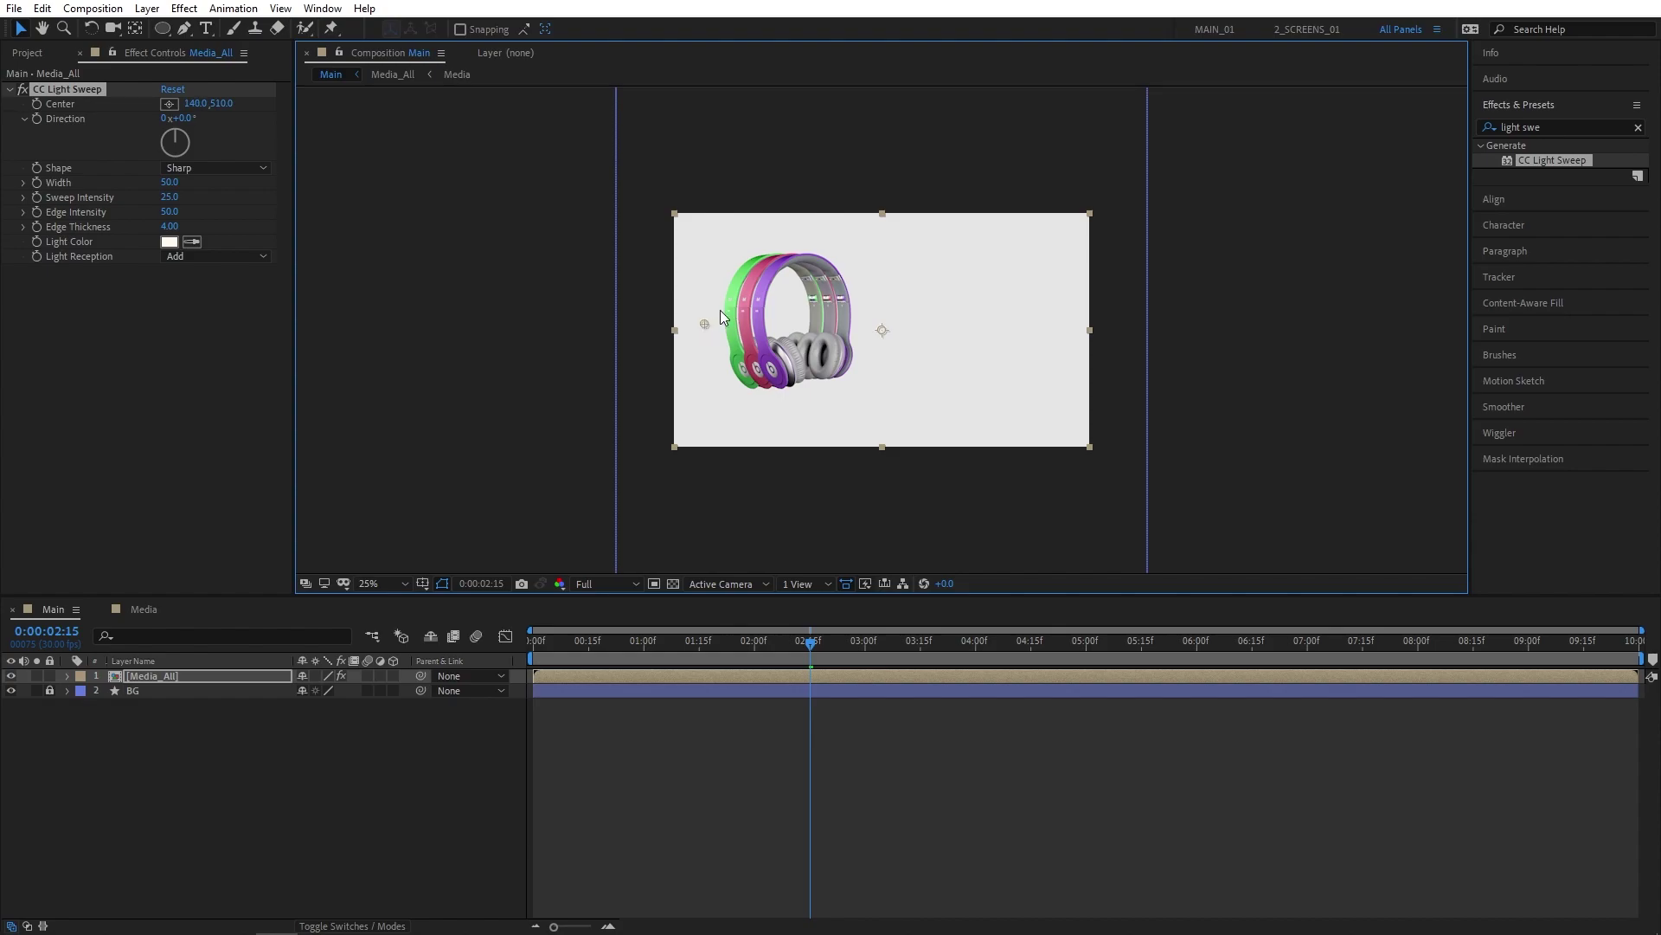
pyautogui.click(169, 197)
pyautogui.write('50')
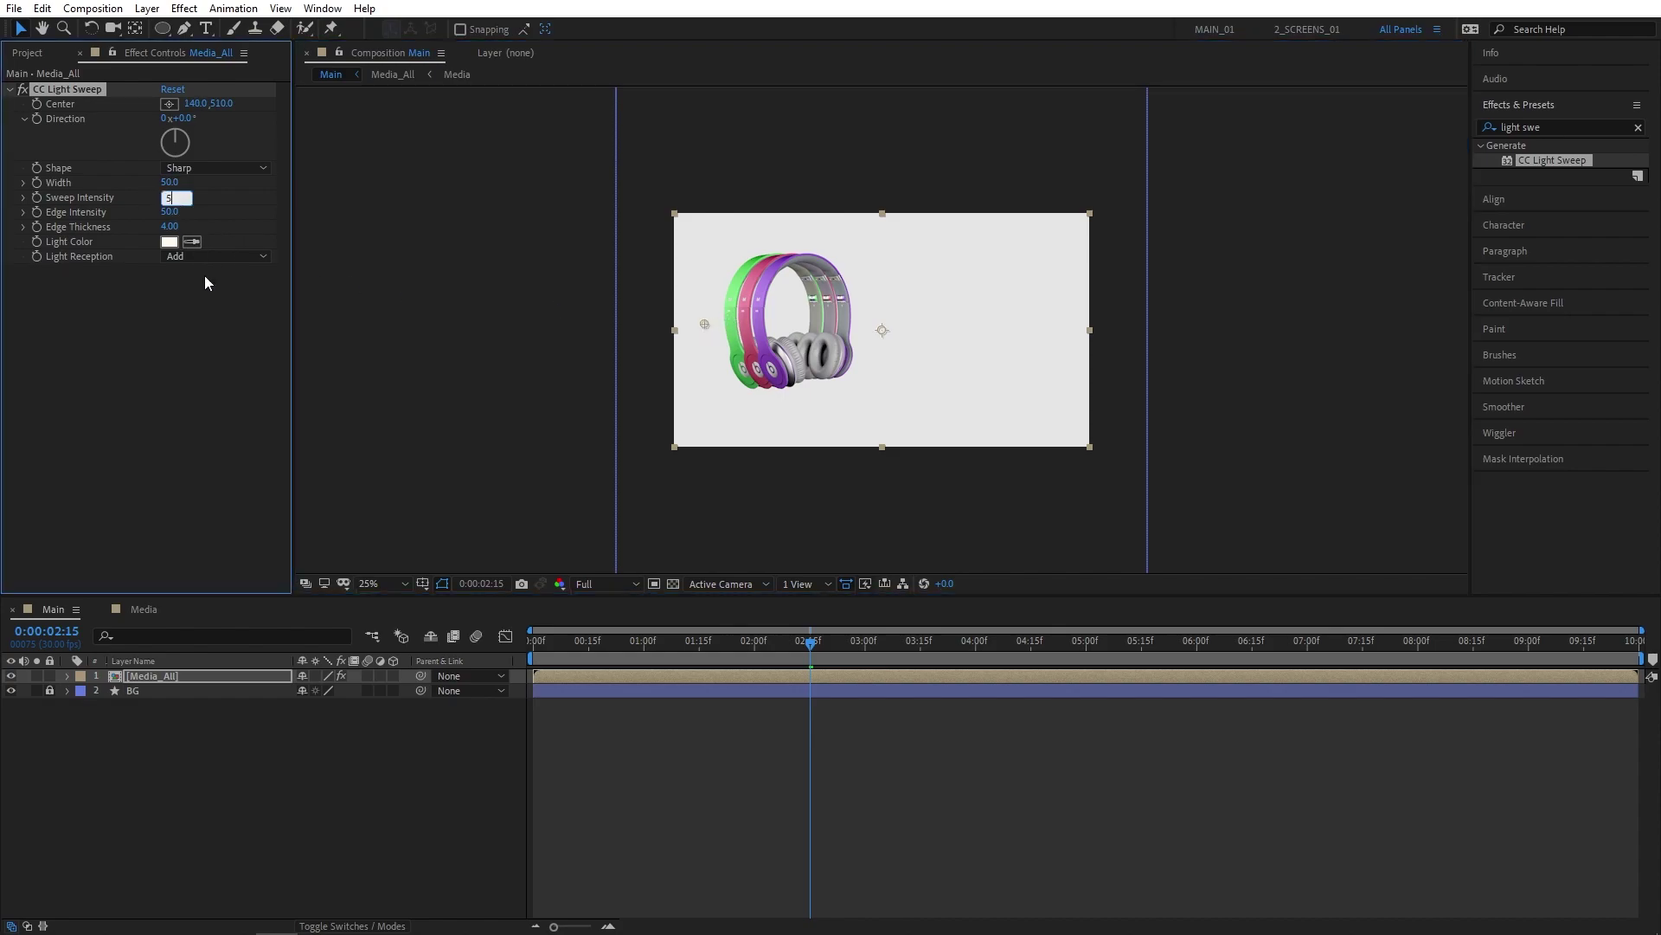
pyautogui.click(222, 364)
# Step: Keyframe the light sweep's Center from 140, 510 at 2:15 to 908, 510 at 3:00 and preview the sweep
pyautogui.moveTo(754, 640); pyautogui.dragTo(810, 656)
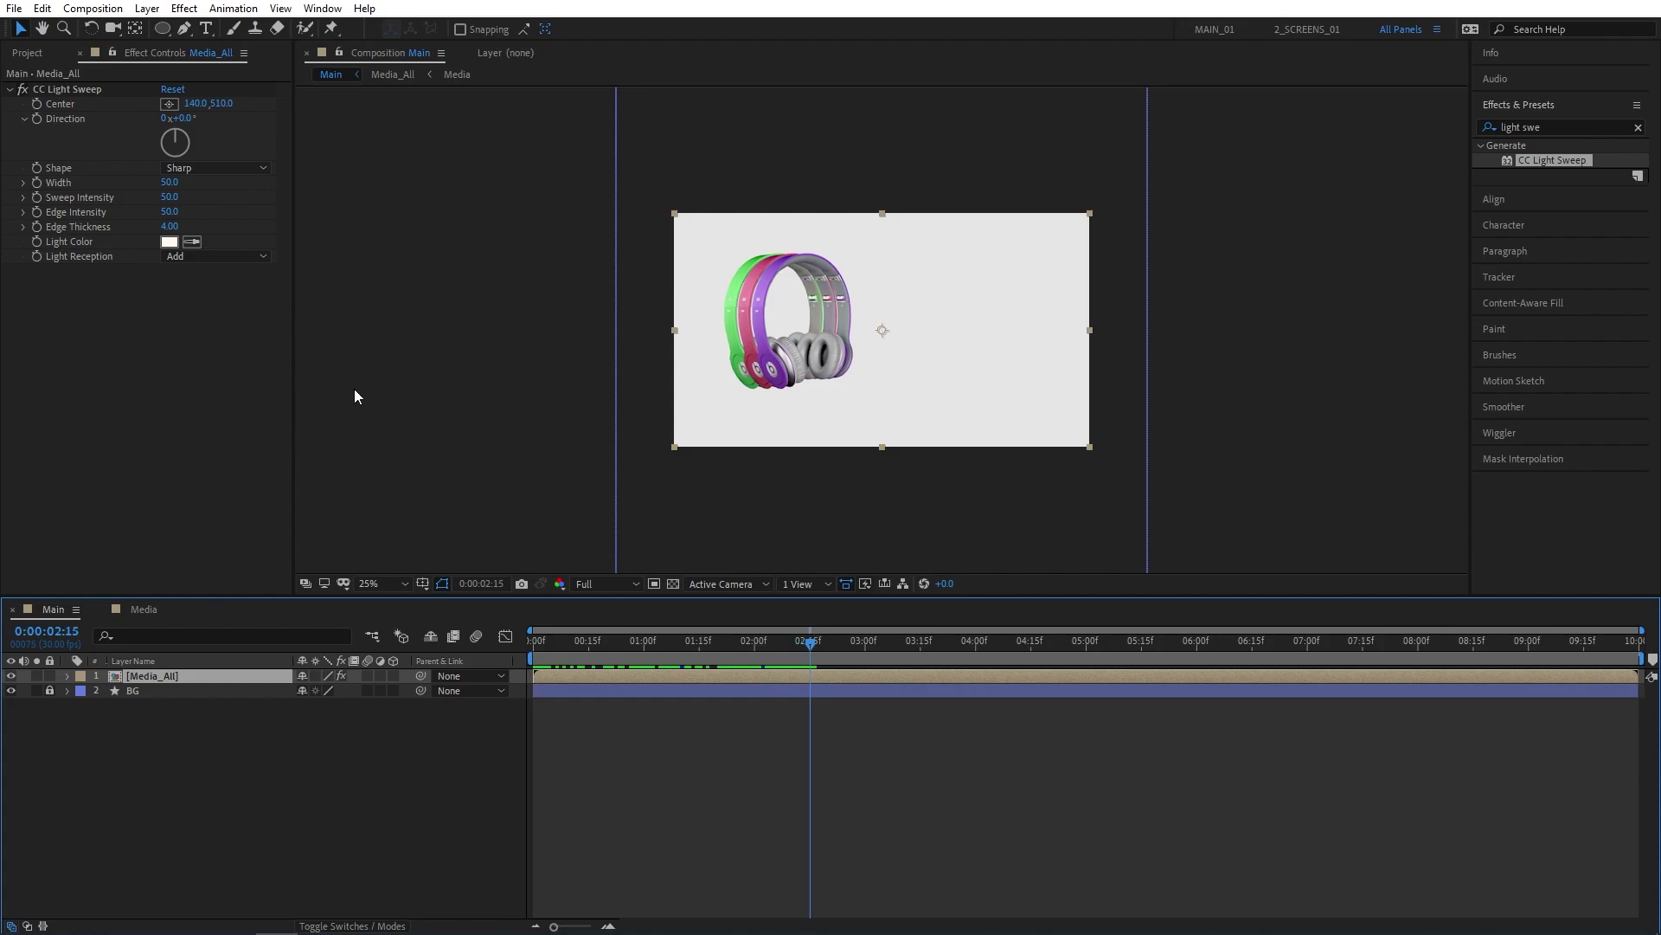
pyautogui.click(37, 105)
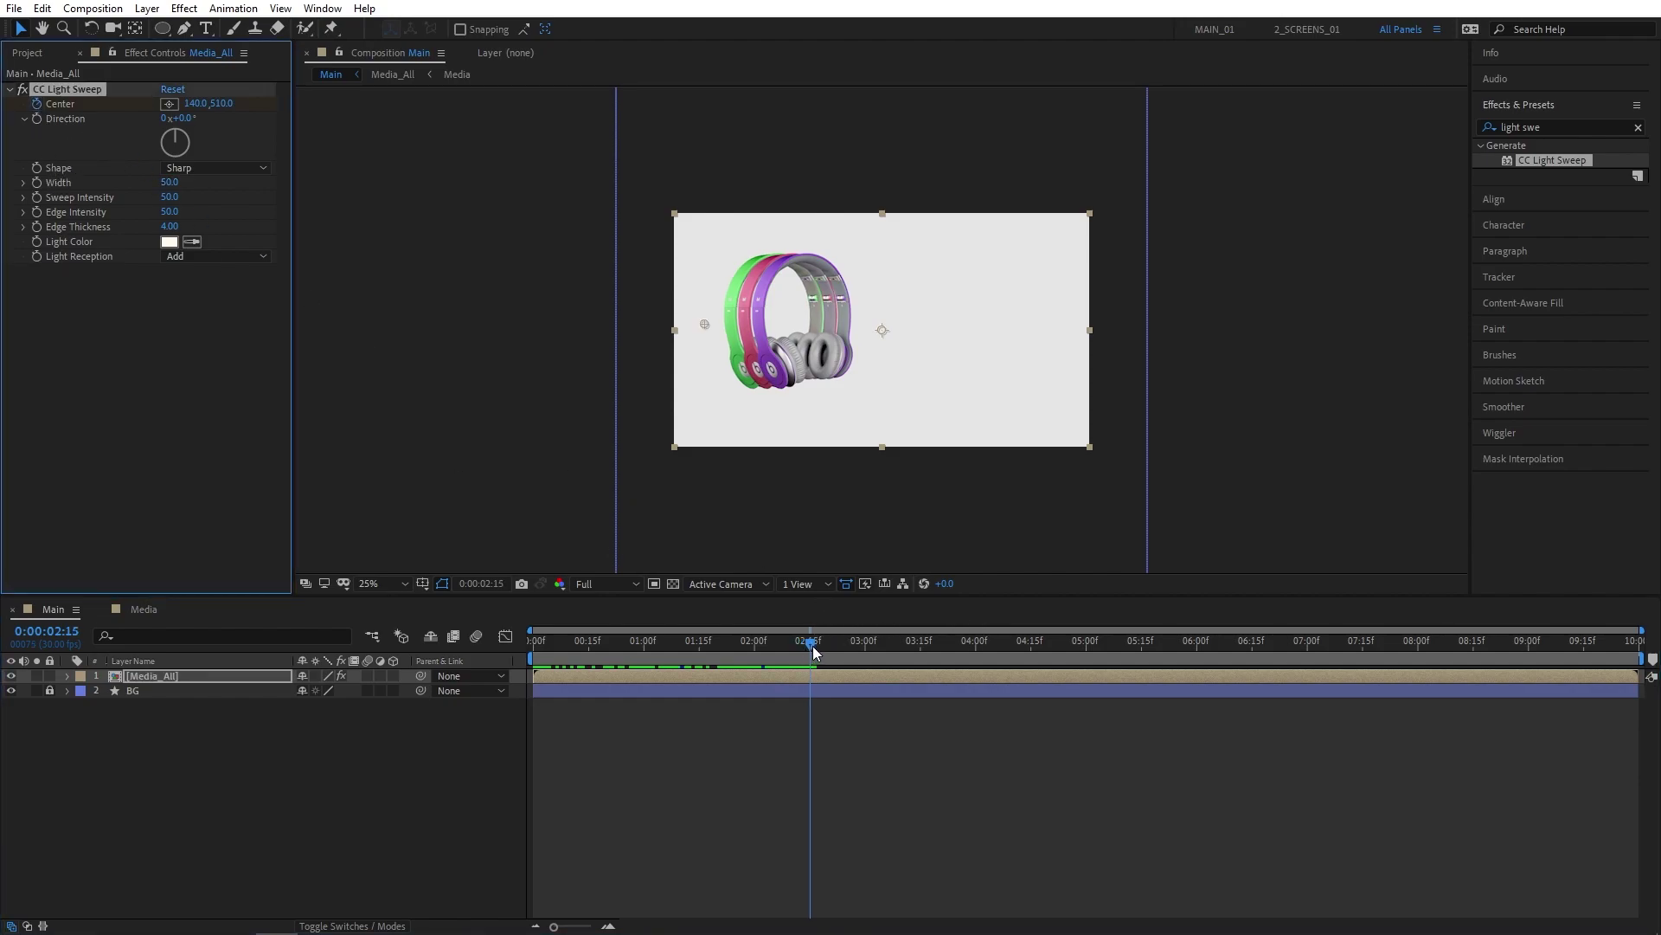
pyautogui.moveTo(813, 647); pyautogui.dragTo(865, 652)
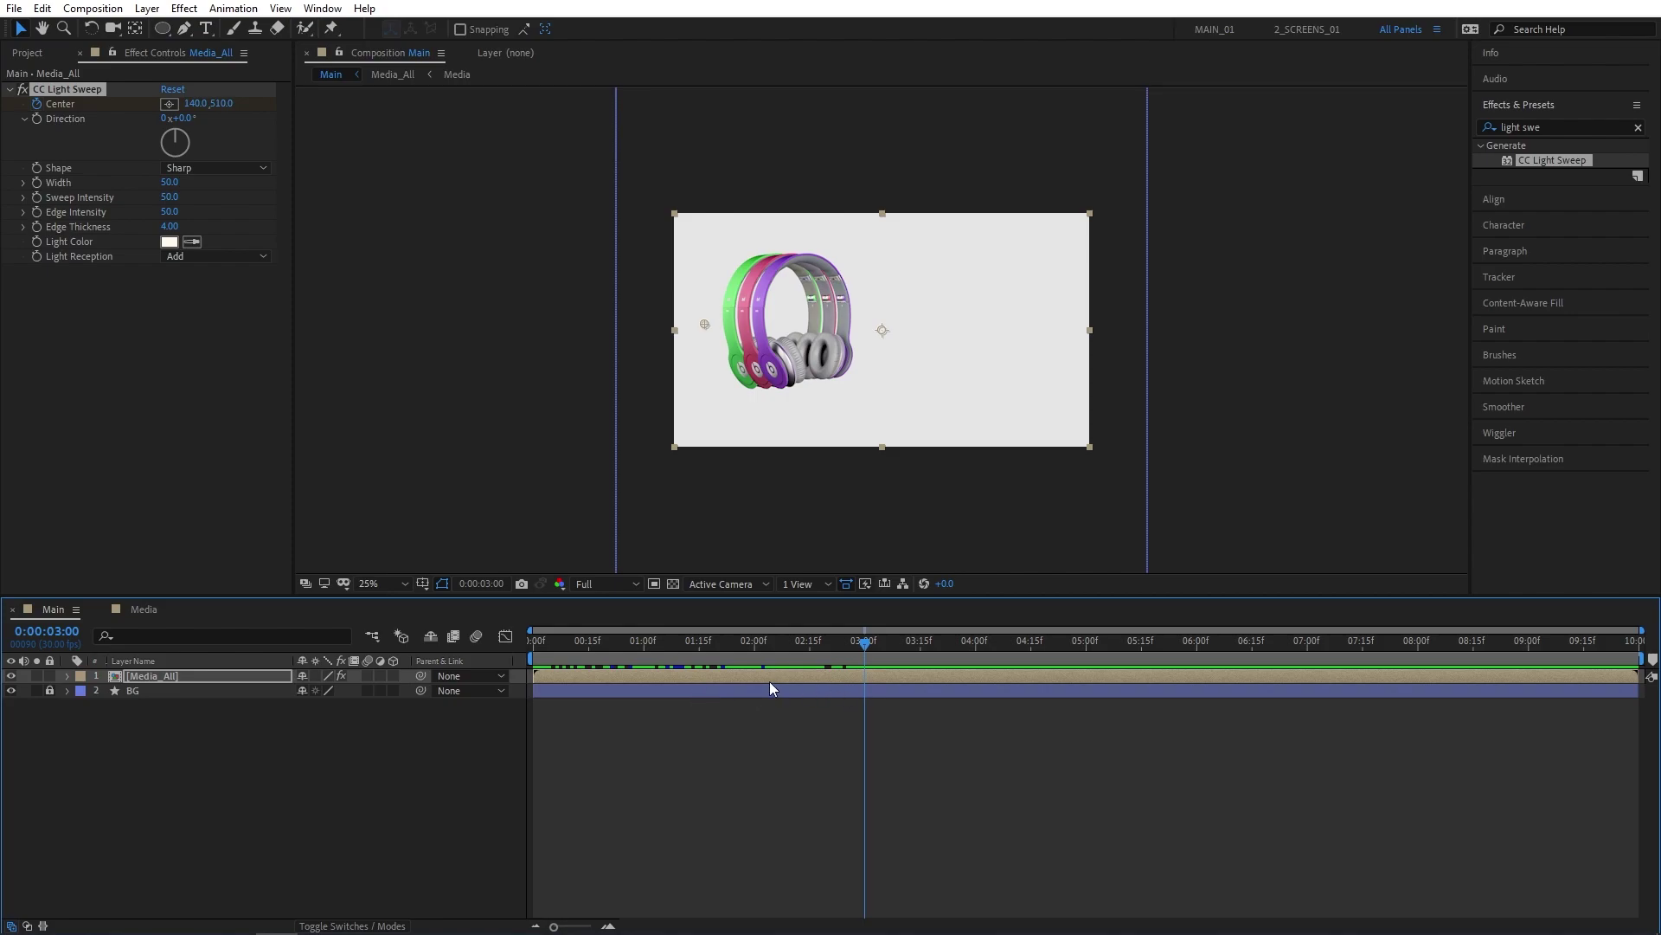
pyautogui.moveTo(706, 324); pyautogui.dragTo(865, 321)
pyautogui.click(802, 645)
pyautogui.moveTo(771, 654)
pyautogui.mouseDown()
pyautogui.moveTo(891, 642)
pyautogui.moveTo(794, 649)
pyautogui.mouseUp()
# Step: Apply Drop Shadow to Media_All with opacity 100%, distance 40 and softness 200, and preview the result
pyautogui.click(1549, 128)
pyautogui.write('dro')
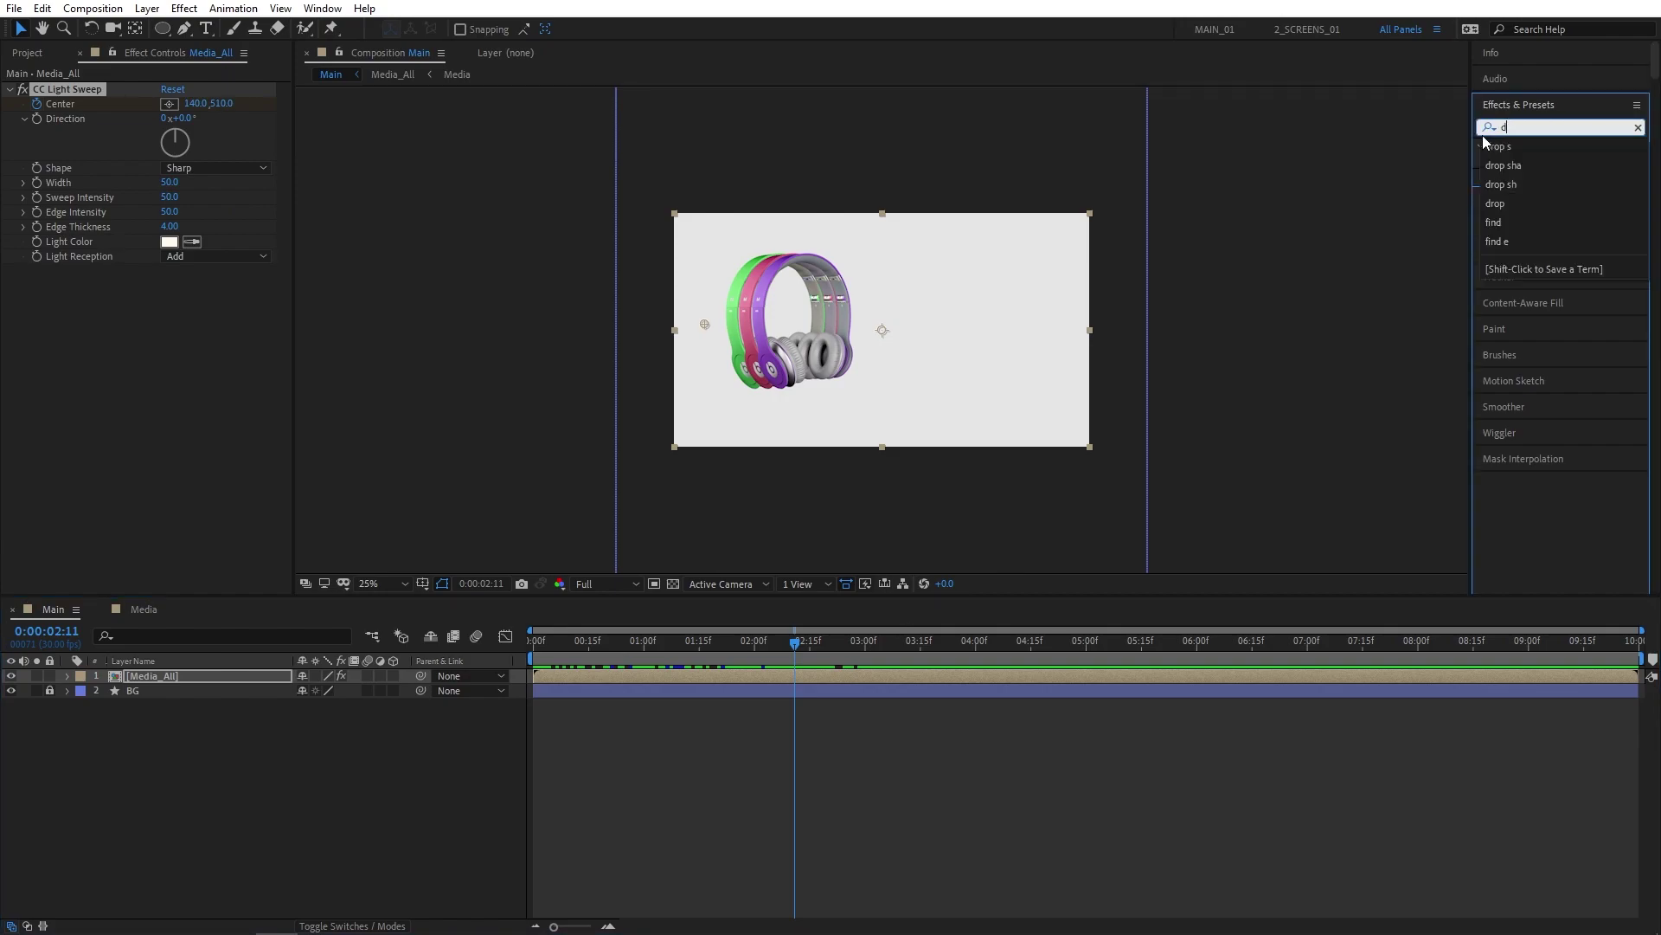
pyautogui.click(1486, 129)
pyautogui.write('p sh')
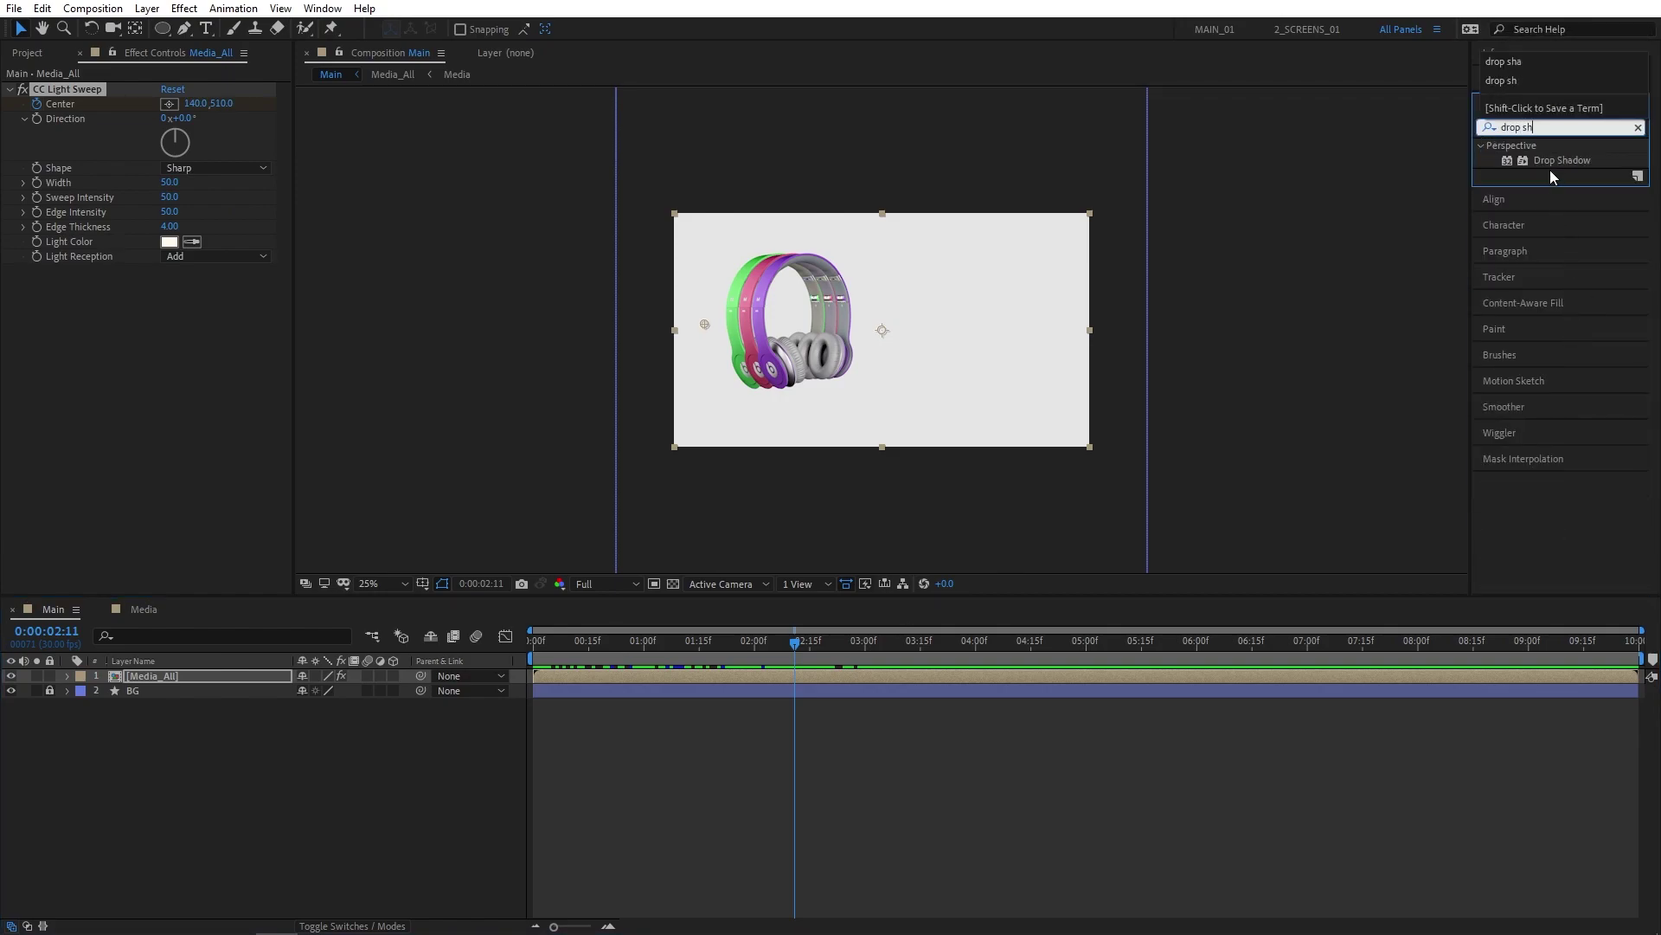
pyautogui.moveTo(1562, 160); pyautogui.dragTo(235, 679)
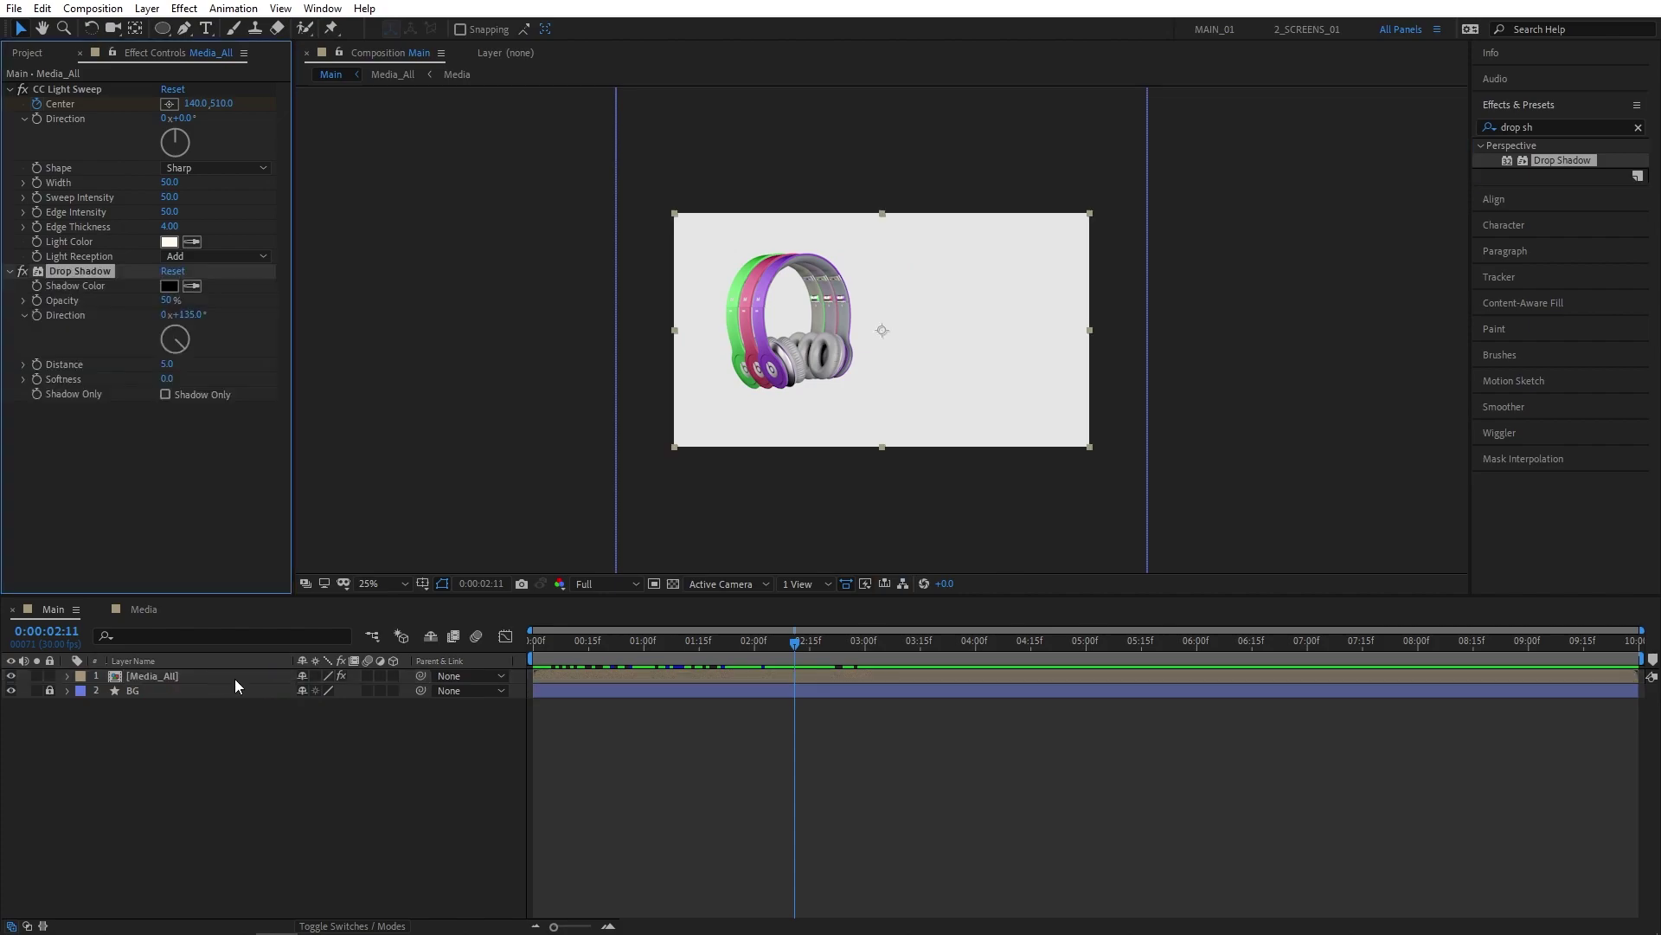
pyautogui.moveTo(170, 365); pyautogui.dragTo(239, 477)
pyautogui.moveTo(697, 642); pyautogui.dragTo(869, 642)
pyautogui.click(338, 824)
pyautogui.click(232, 171)
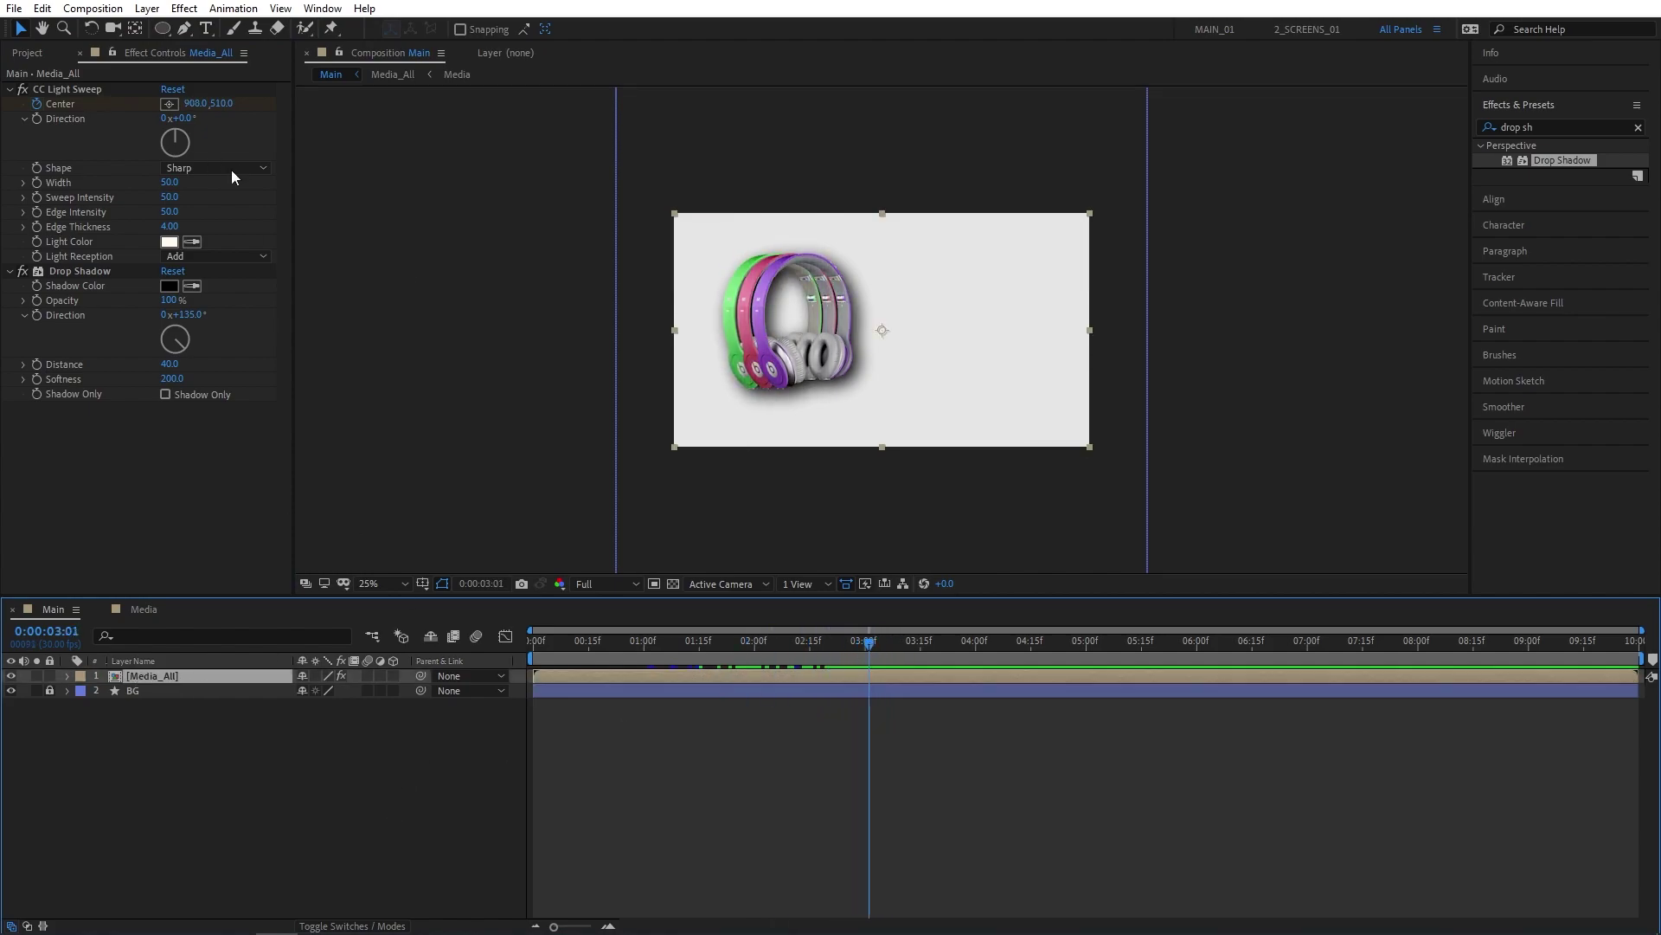
# Step: Move the Media_All anchor point to the middle of the headphones and return to the start of the timeline
pyautogui.click(136, 30)
pyautogui.moveTo(883, 332); pyautogui.dragTo(788, 318)
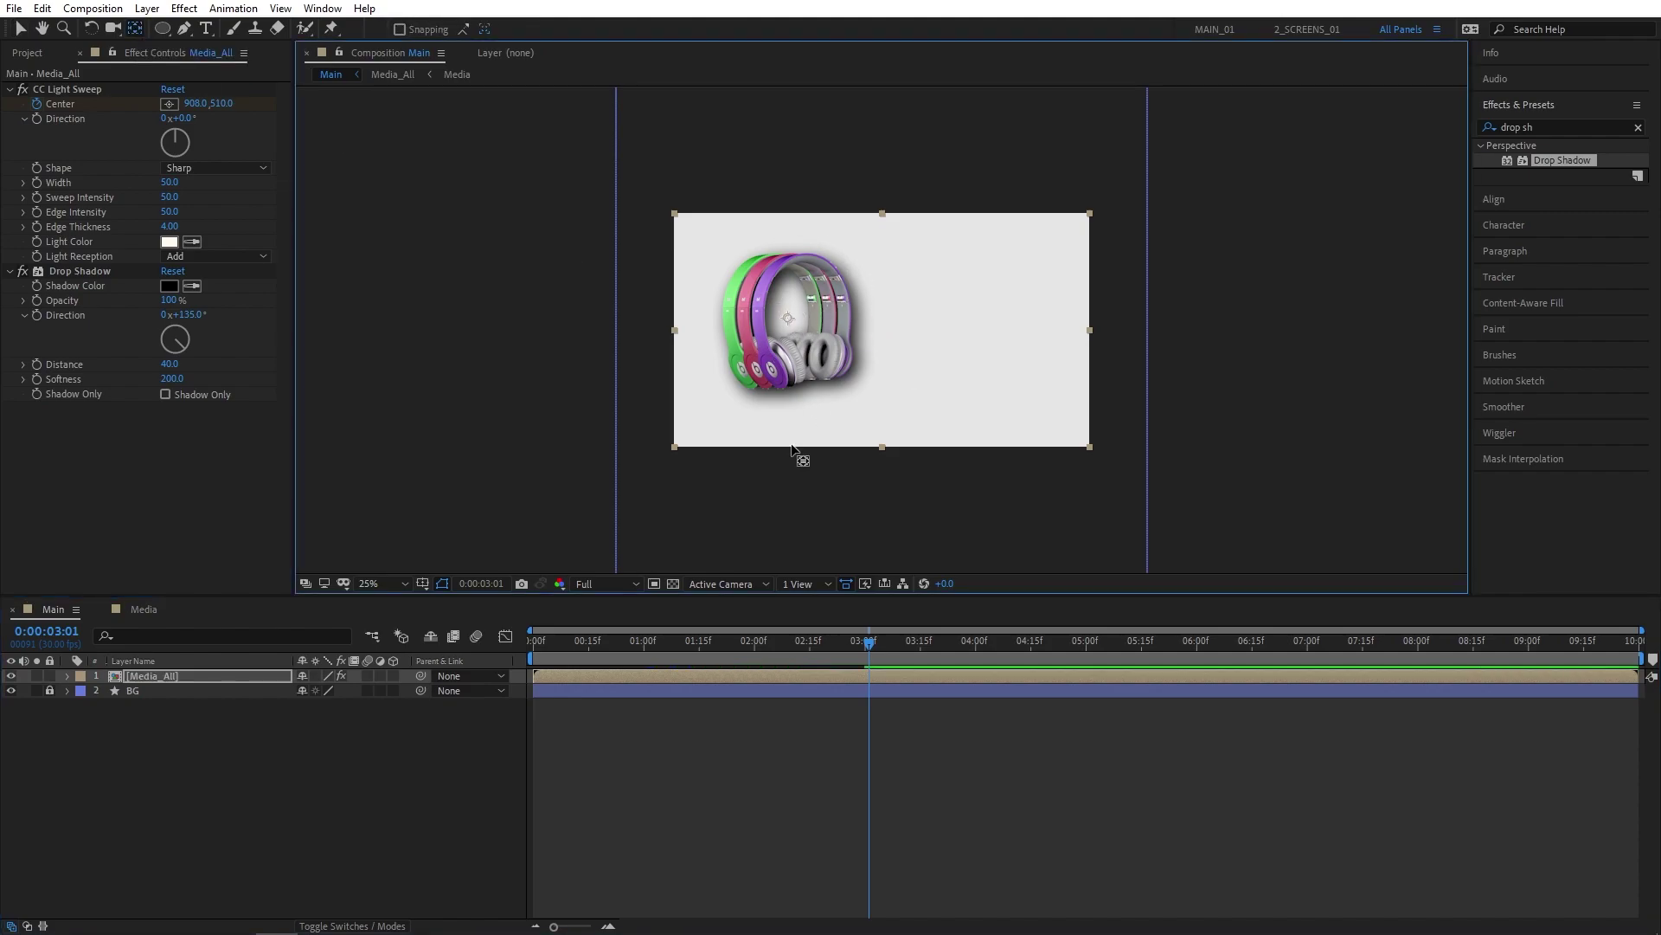
pyautogui.moveTo(869, 644); pyautogui.dragTo(491, 676)
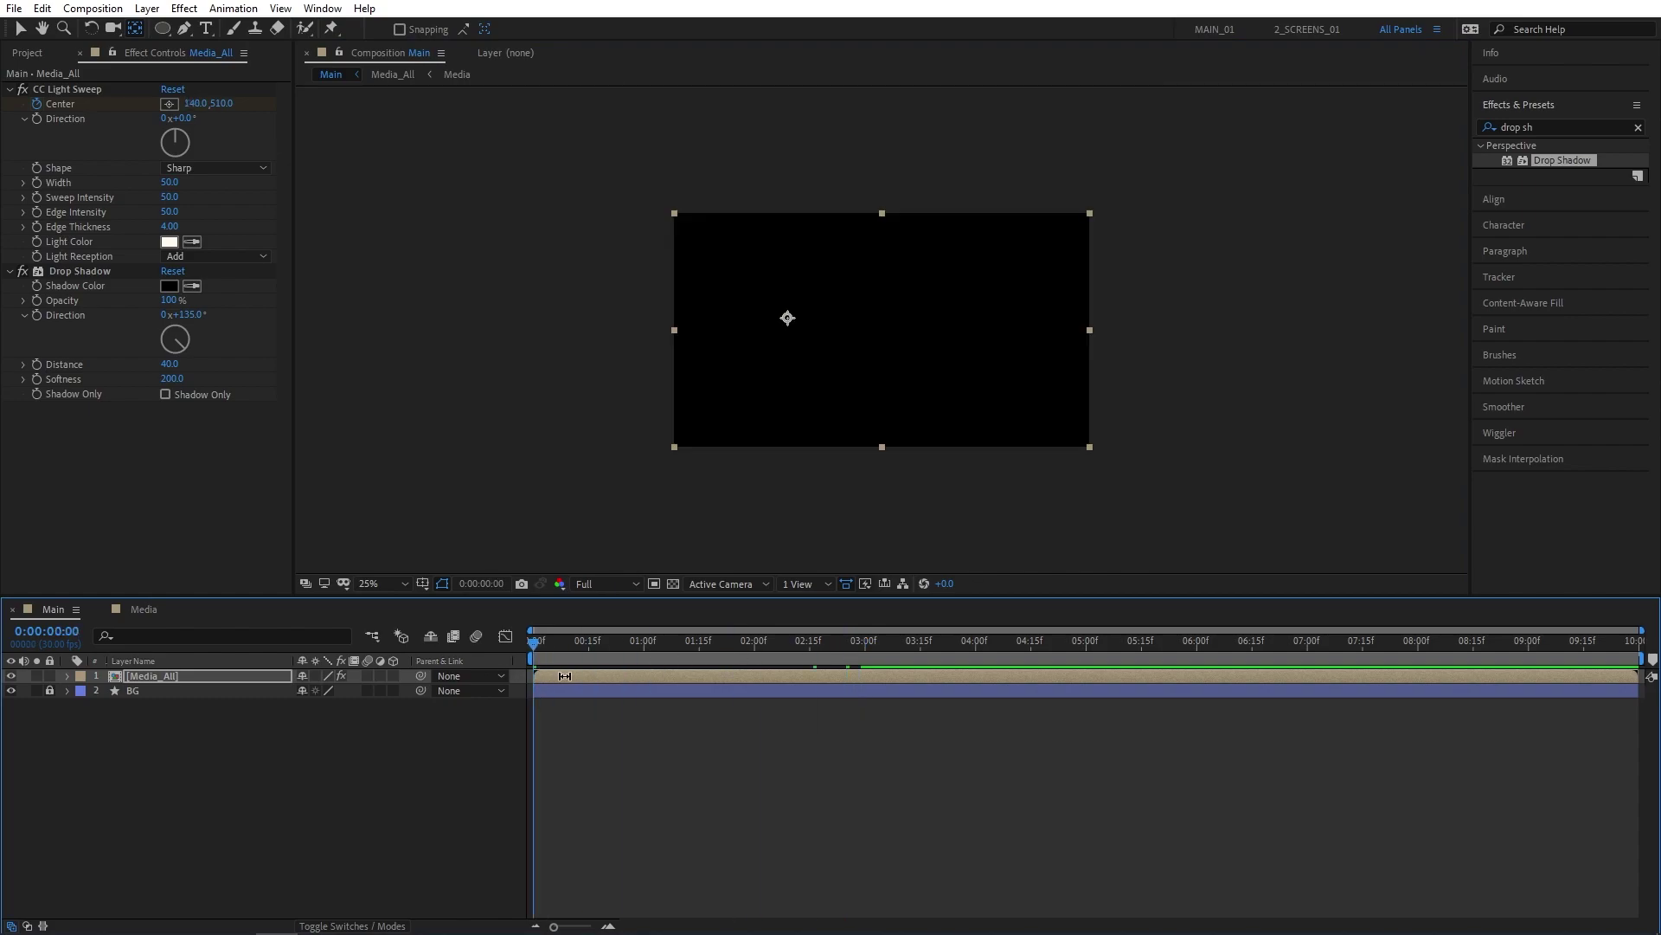
pyautogui.click(23, 33)
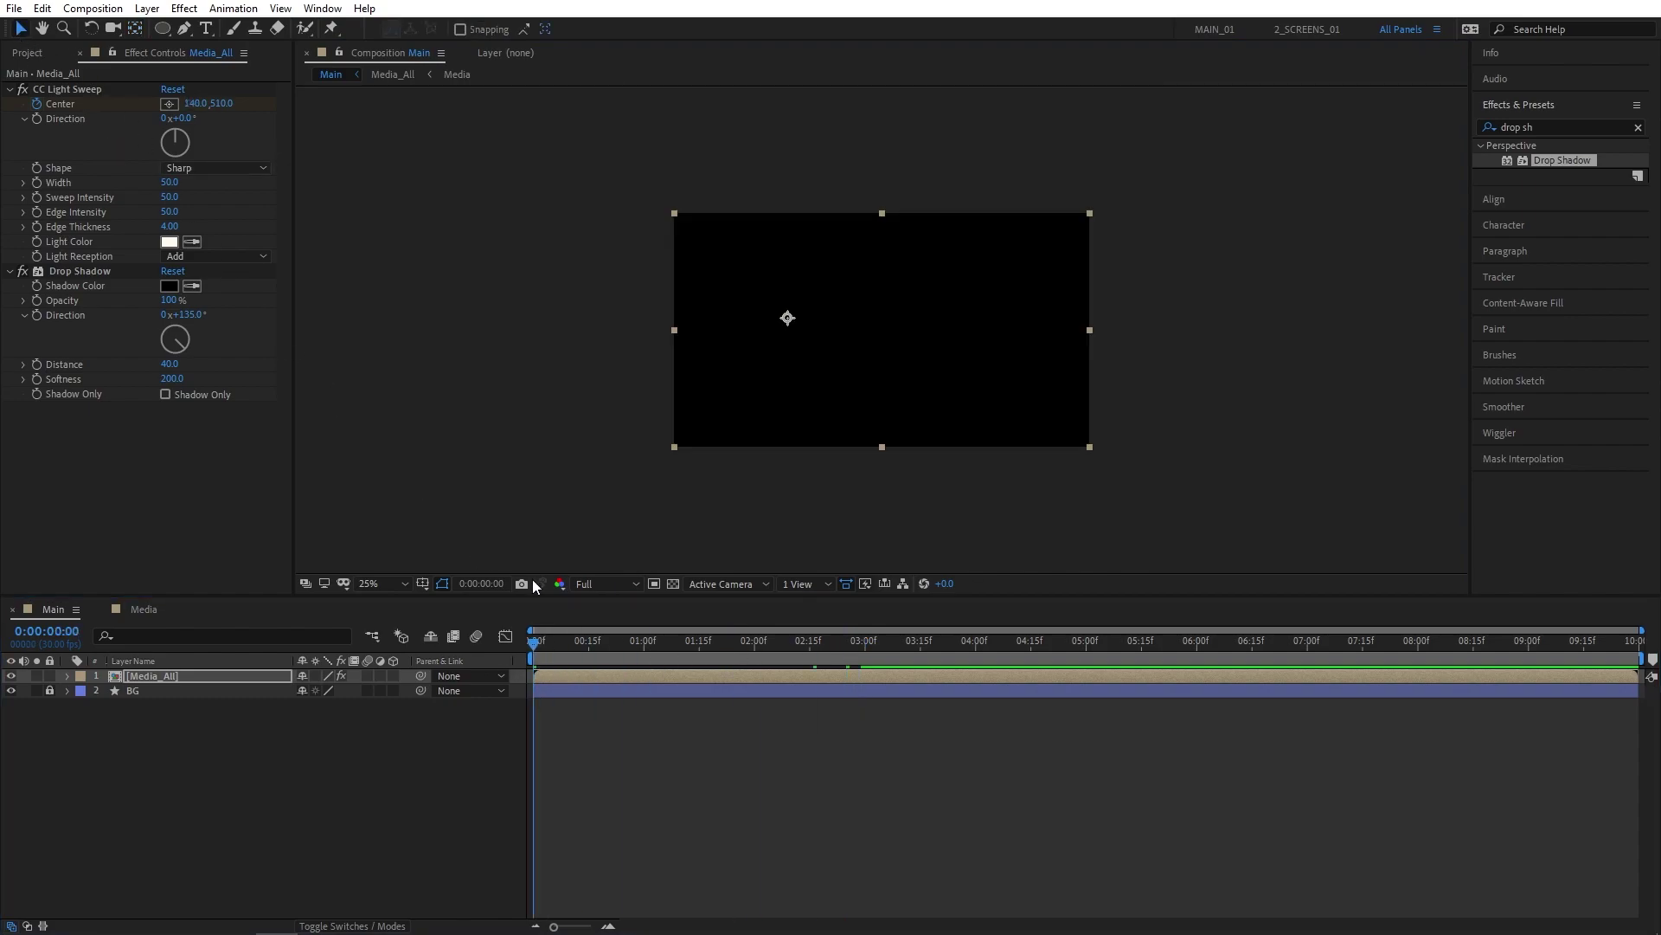
# Step: Add Scale and Rotation keyframes to Media_All at 0:00, with the rotation set to -10°
pyautogui.press('r')
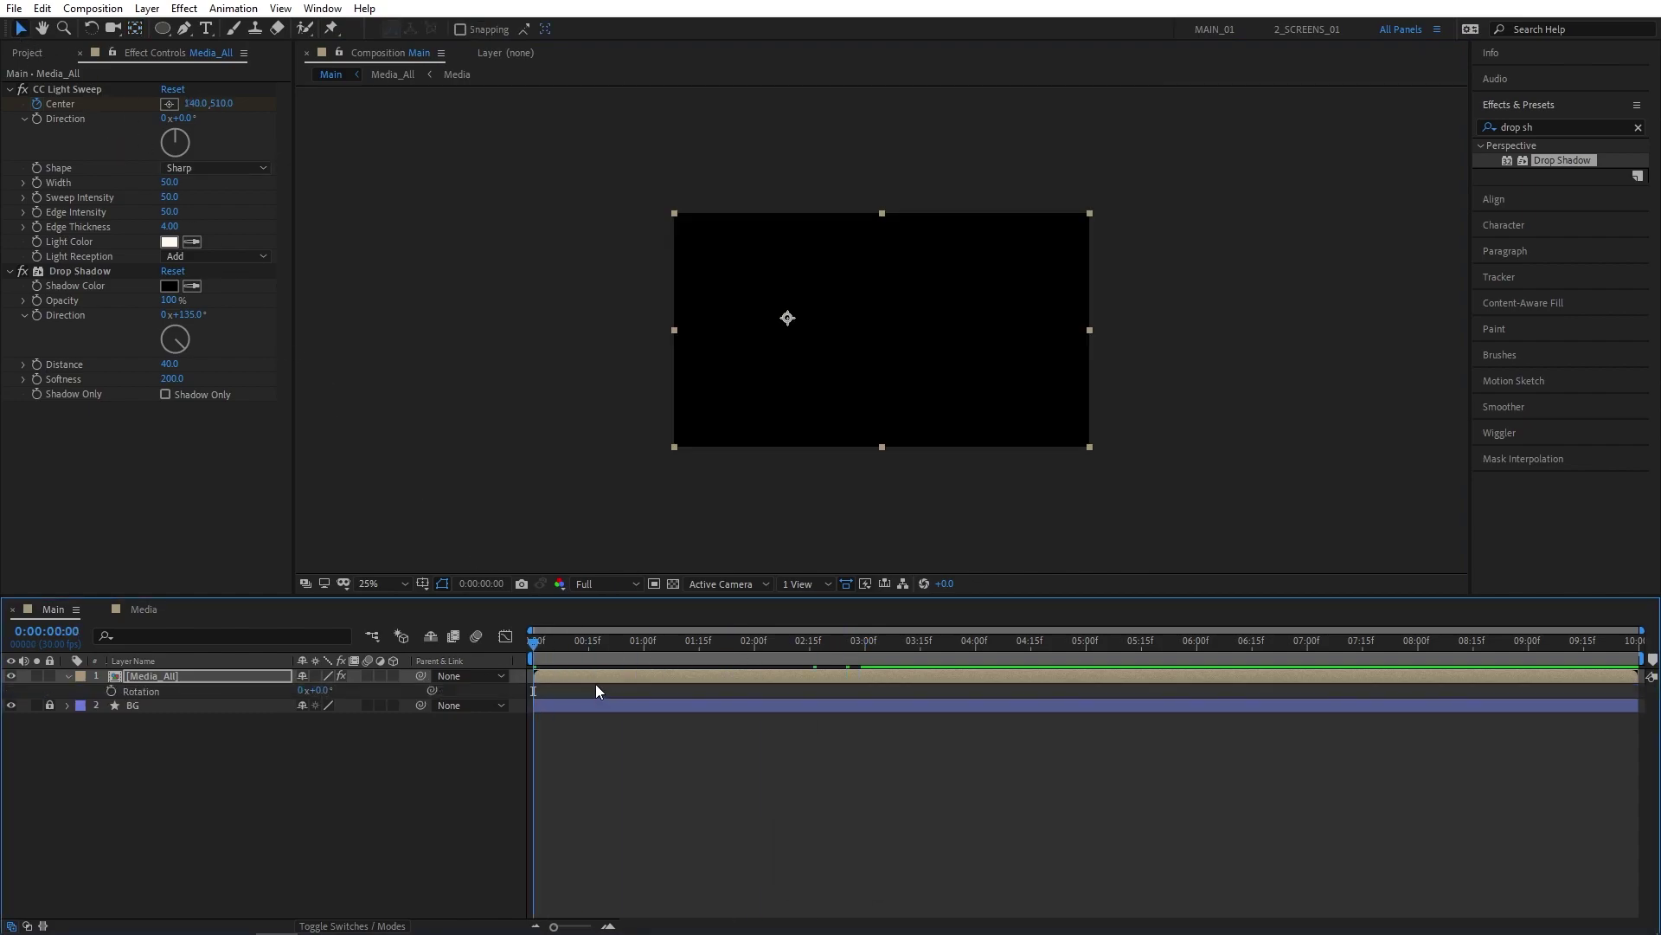
pyautogui.hotkey('shift', 's')
pyautogui.click(111, 692)
pyautogui.click(112, 705)
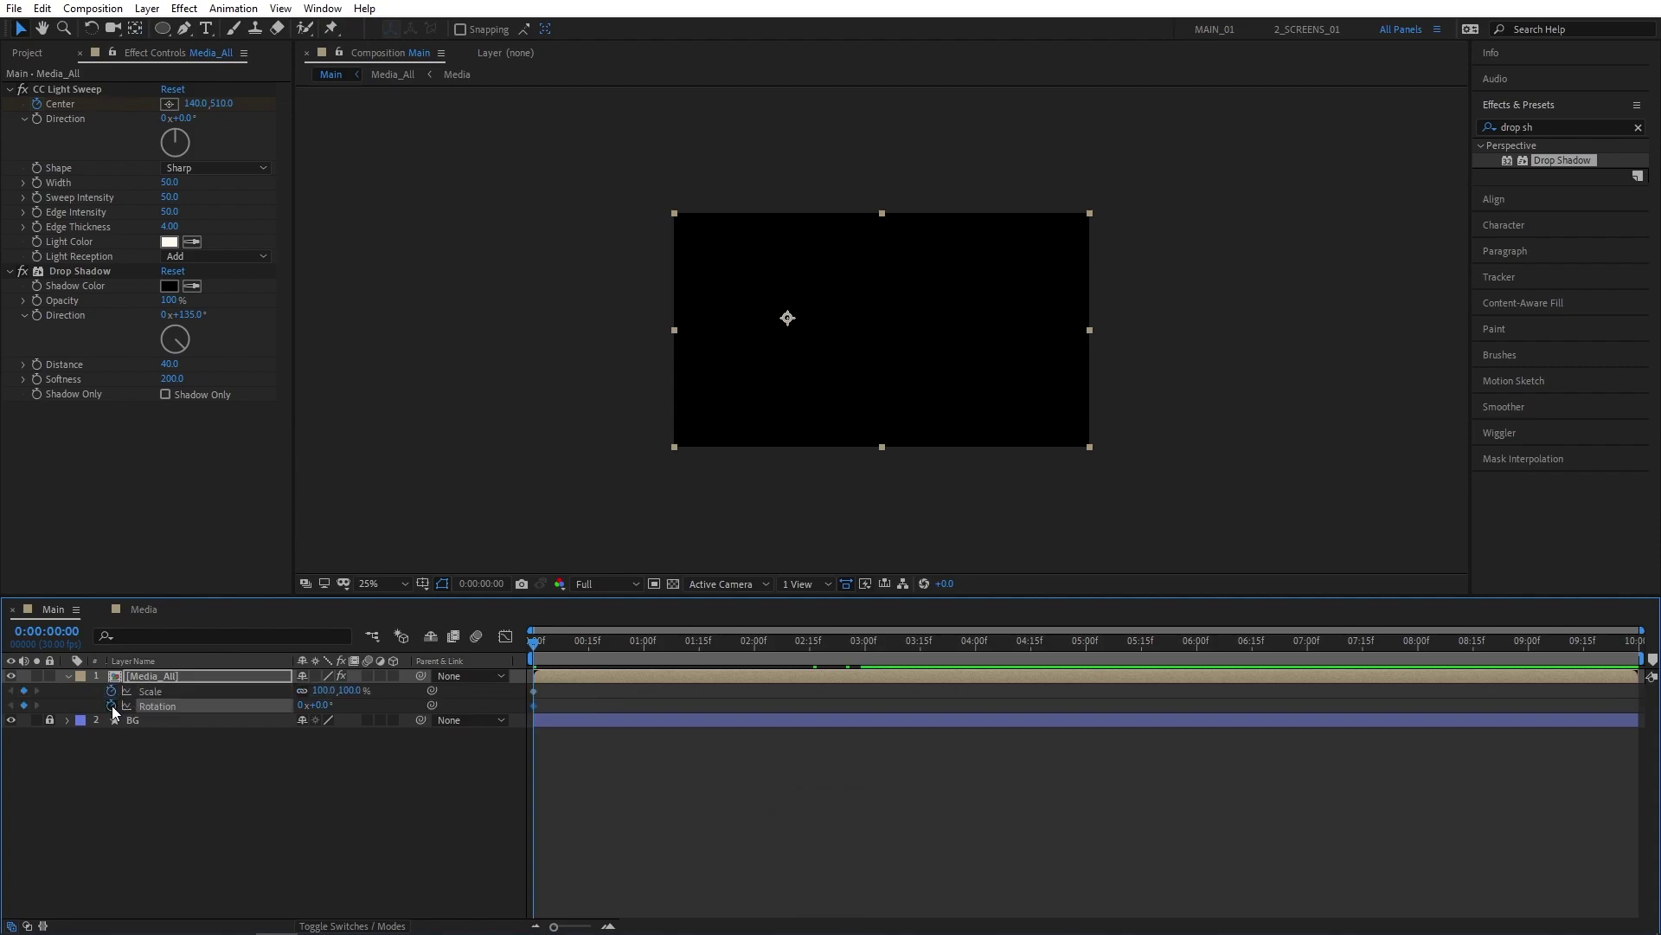
pyautogui.click(357, 781)
pyautogui.click(319, 705)
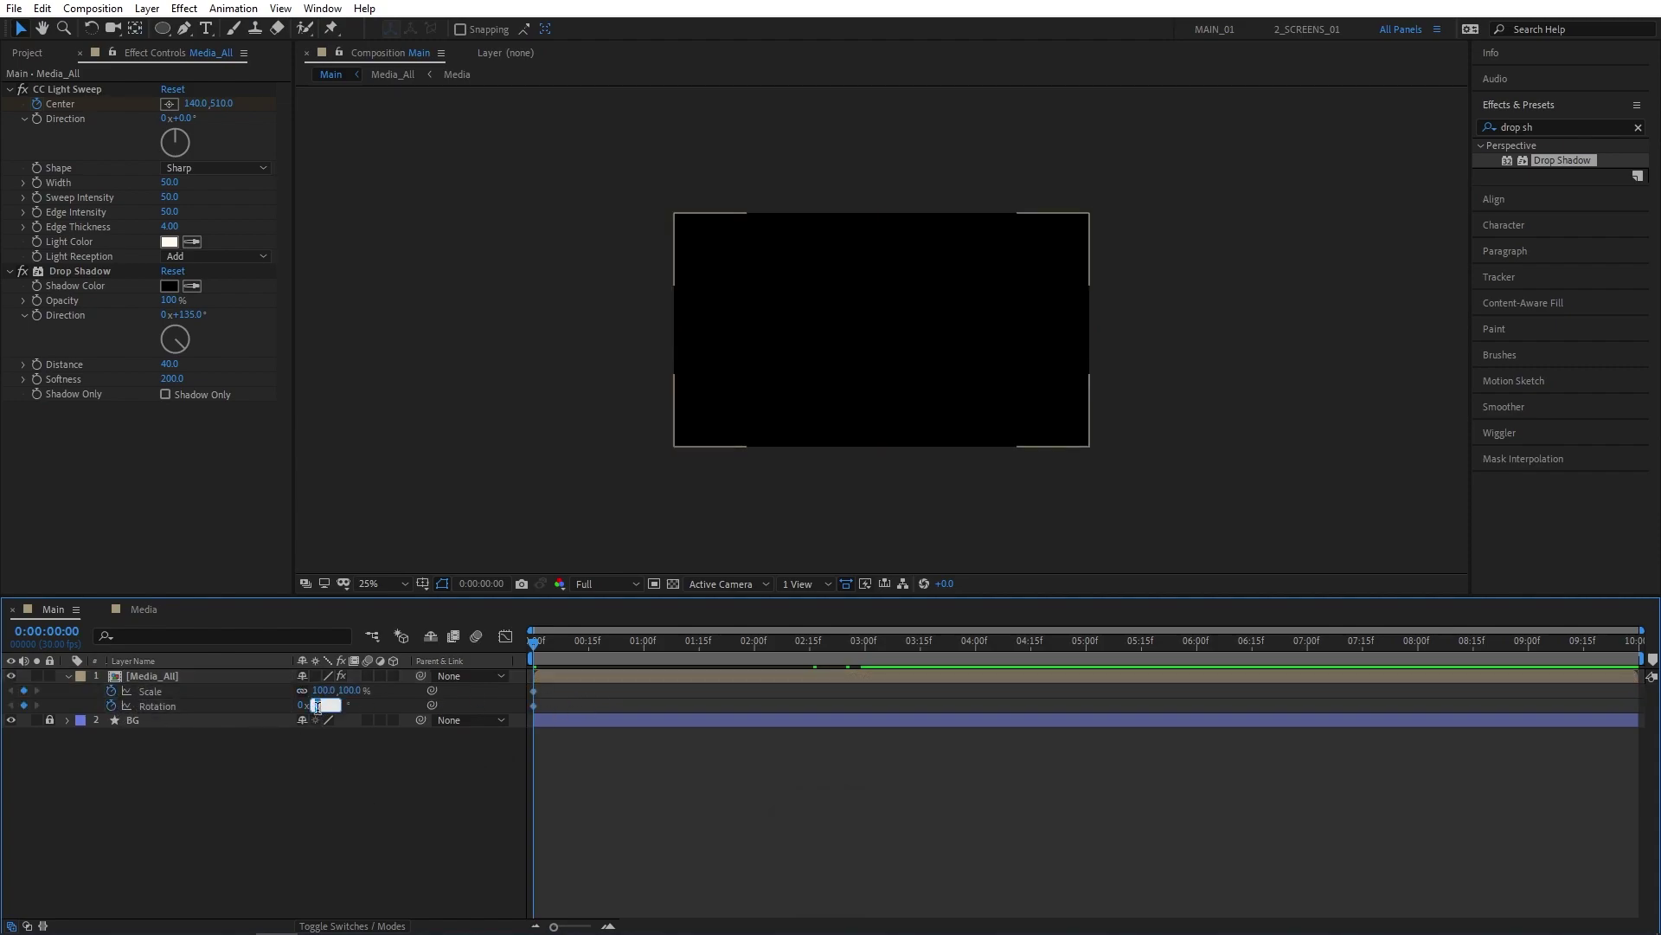
pyautogui.press('Return')
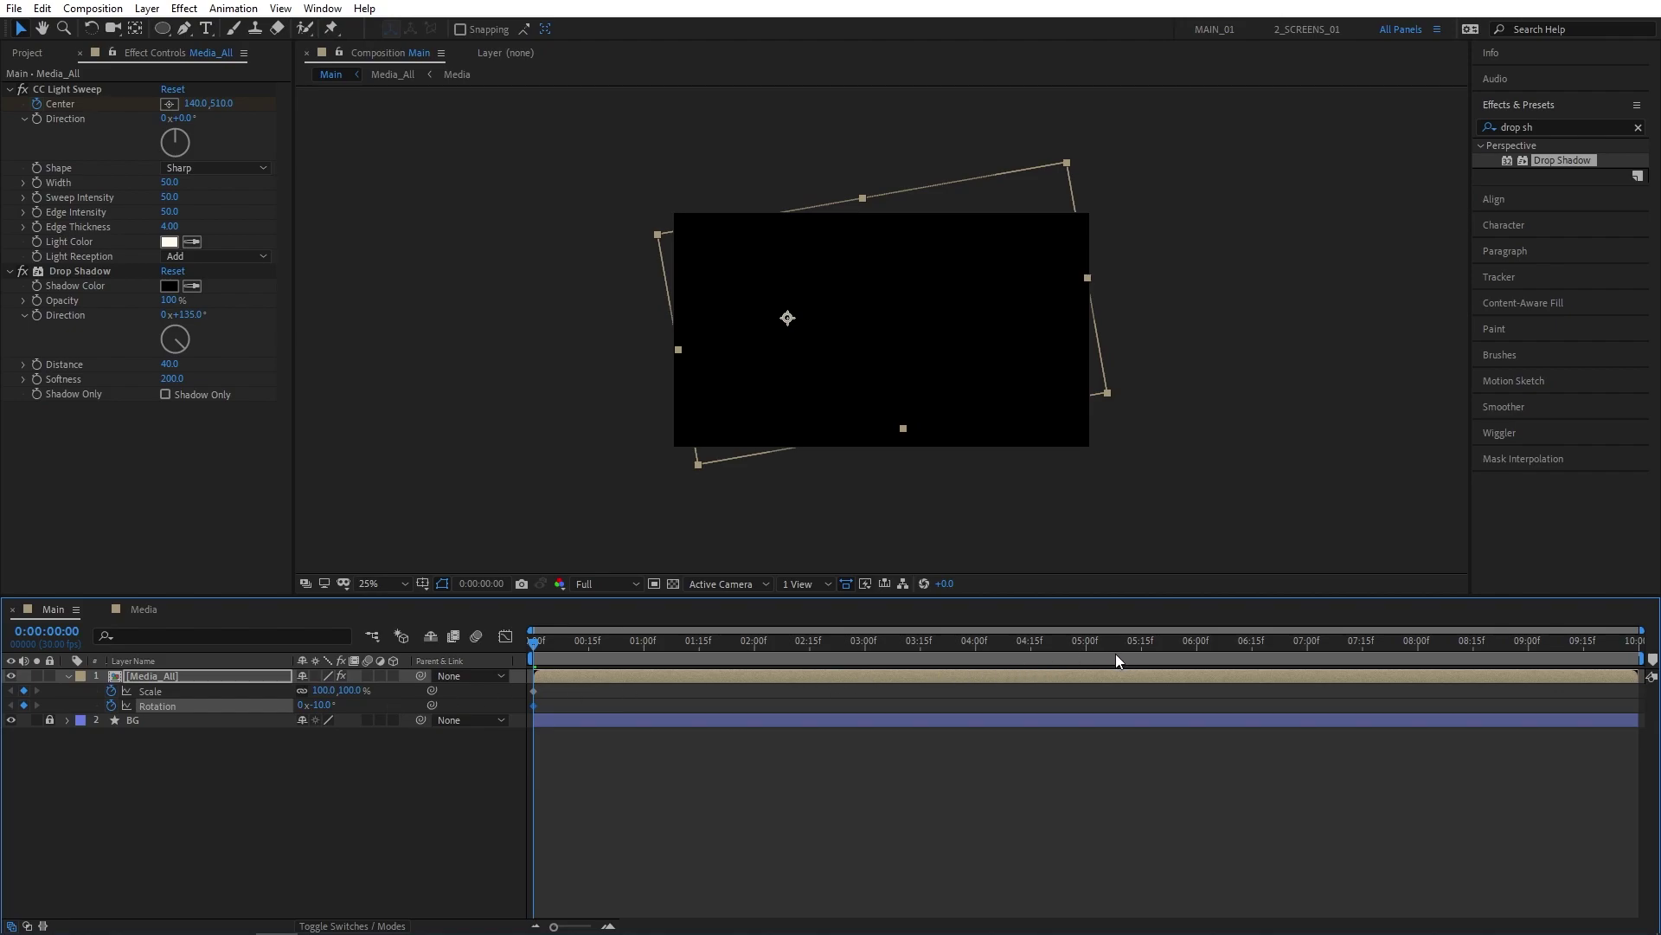
# Step: At 5:00, set Media_All's scale to 110% and give it a clockwise rotation, then preview the motion and collapse the layer
pyautogui.click(1085, 645)
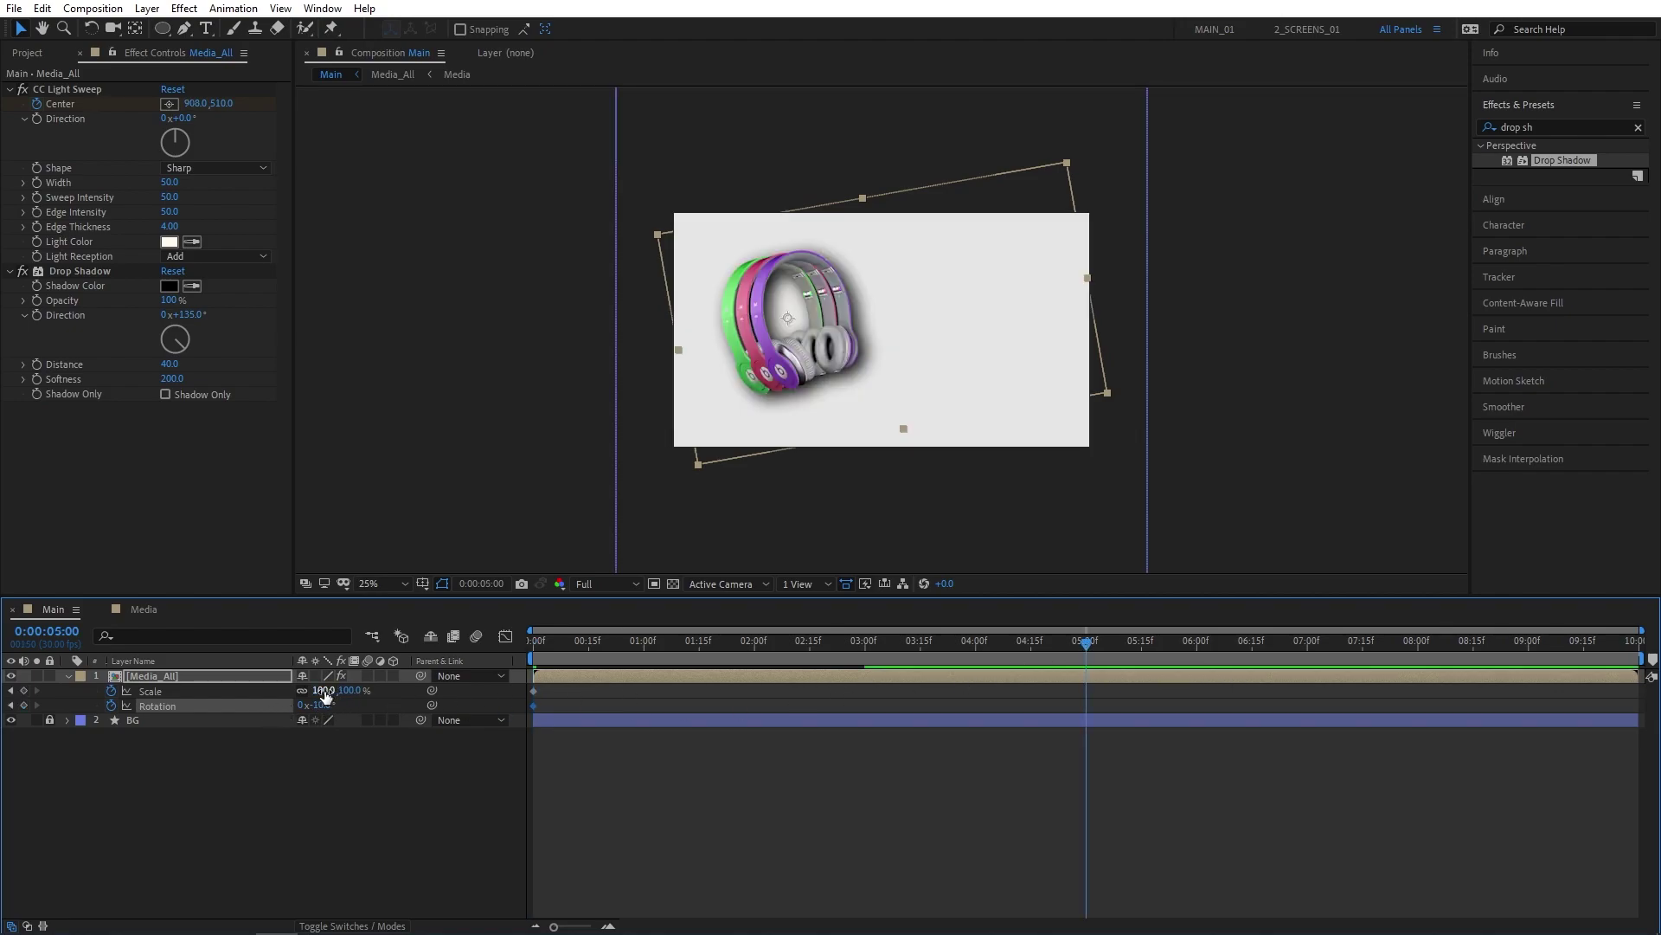
pyautogui.click(325, 692)
pyautogui.write('110')
pyautogui.click(328, 764)
pyautogui.click(322, 706)
pyautogui.write('1')
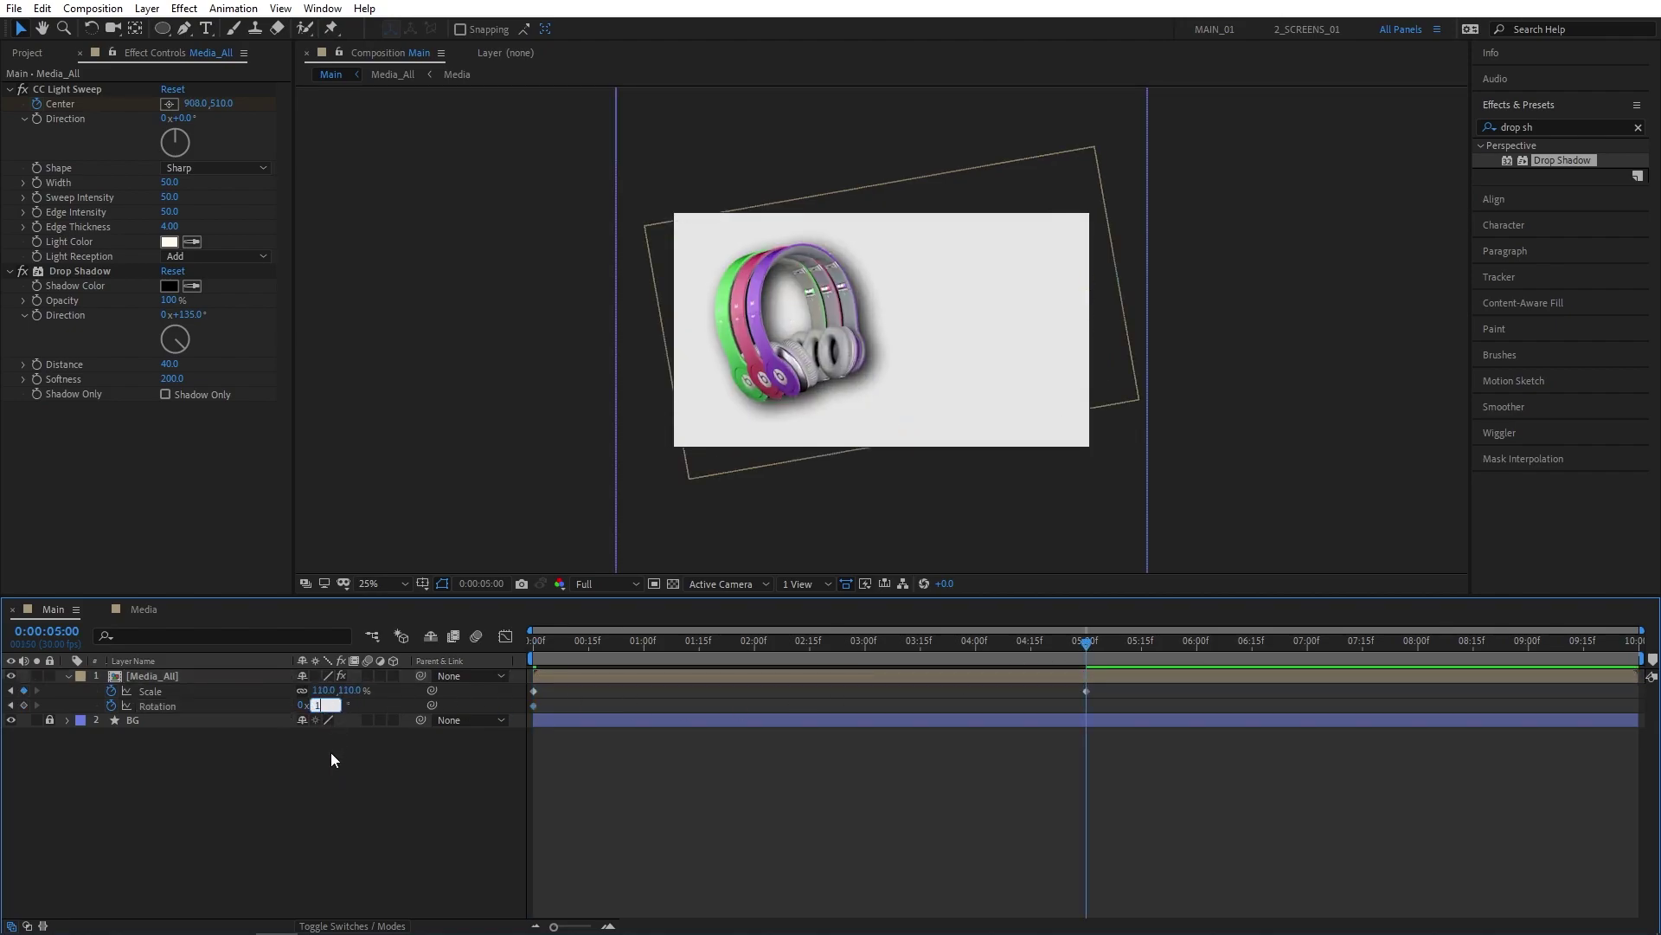
pyautogui.press('Return')
pyautogui.moveTo(865, 647); pyautogui.dragTo(964, 649)
pyautogui.press('u')
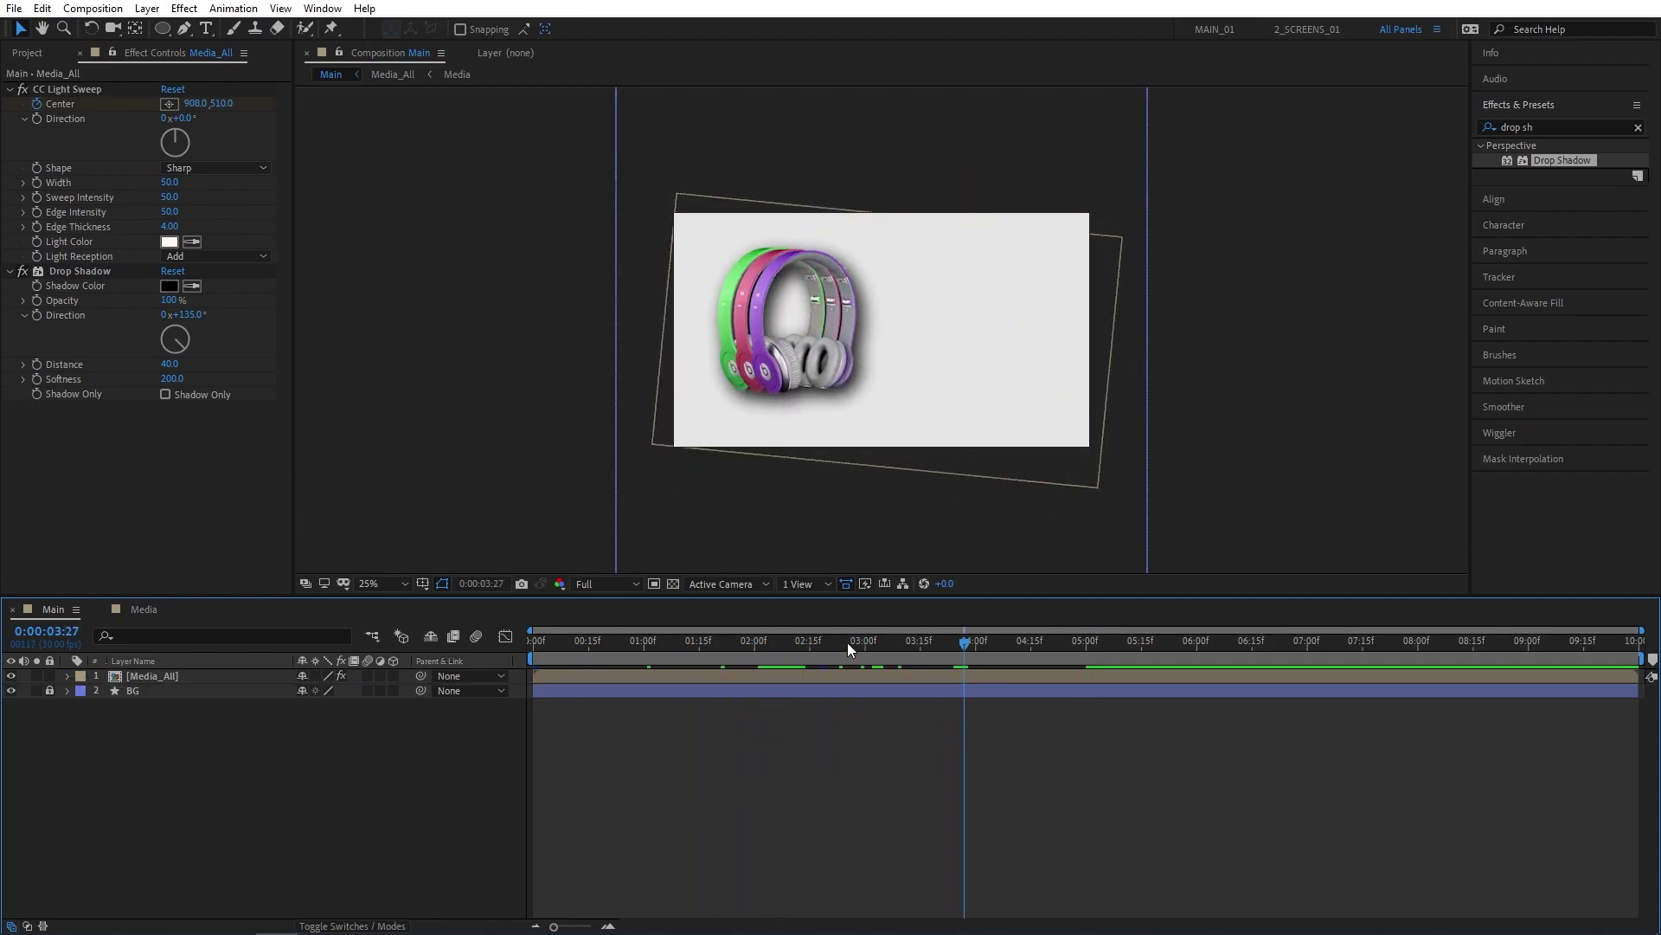
# Step: Add the title text "New Product Launch" on three lines and position it beside the headphones
pyautogui.press('pageup')
pyautogui.click(209, 38)
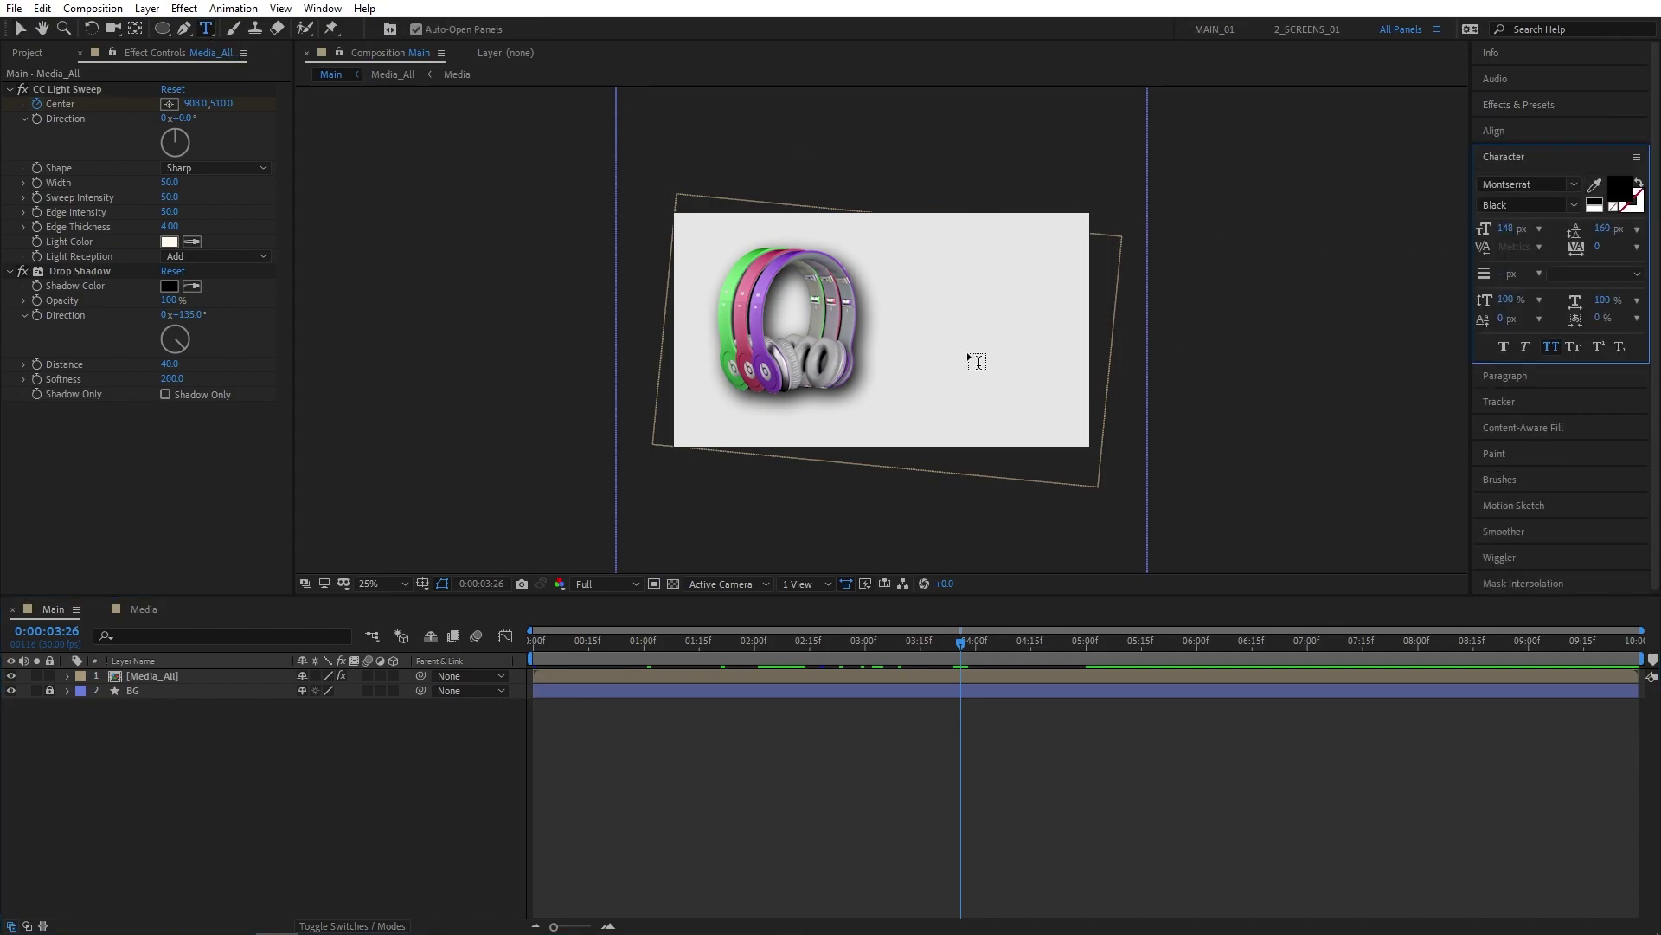
pyautogui.click(912, 329)
pyautogui.write('New')
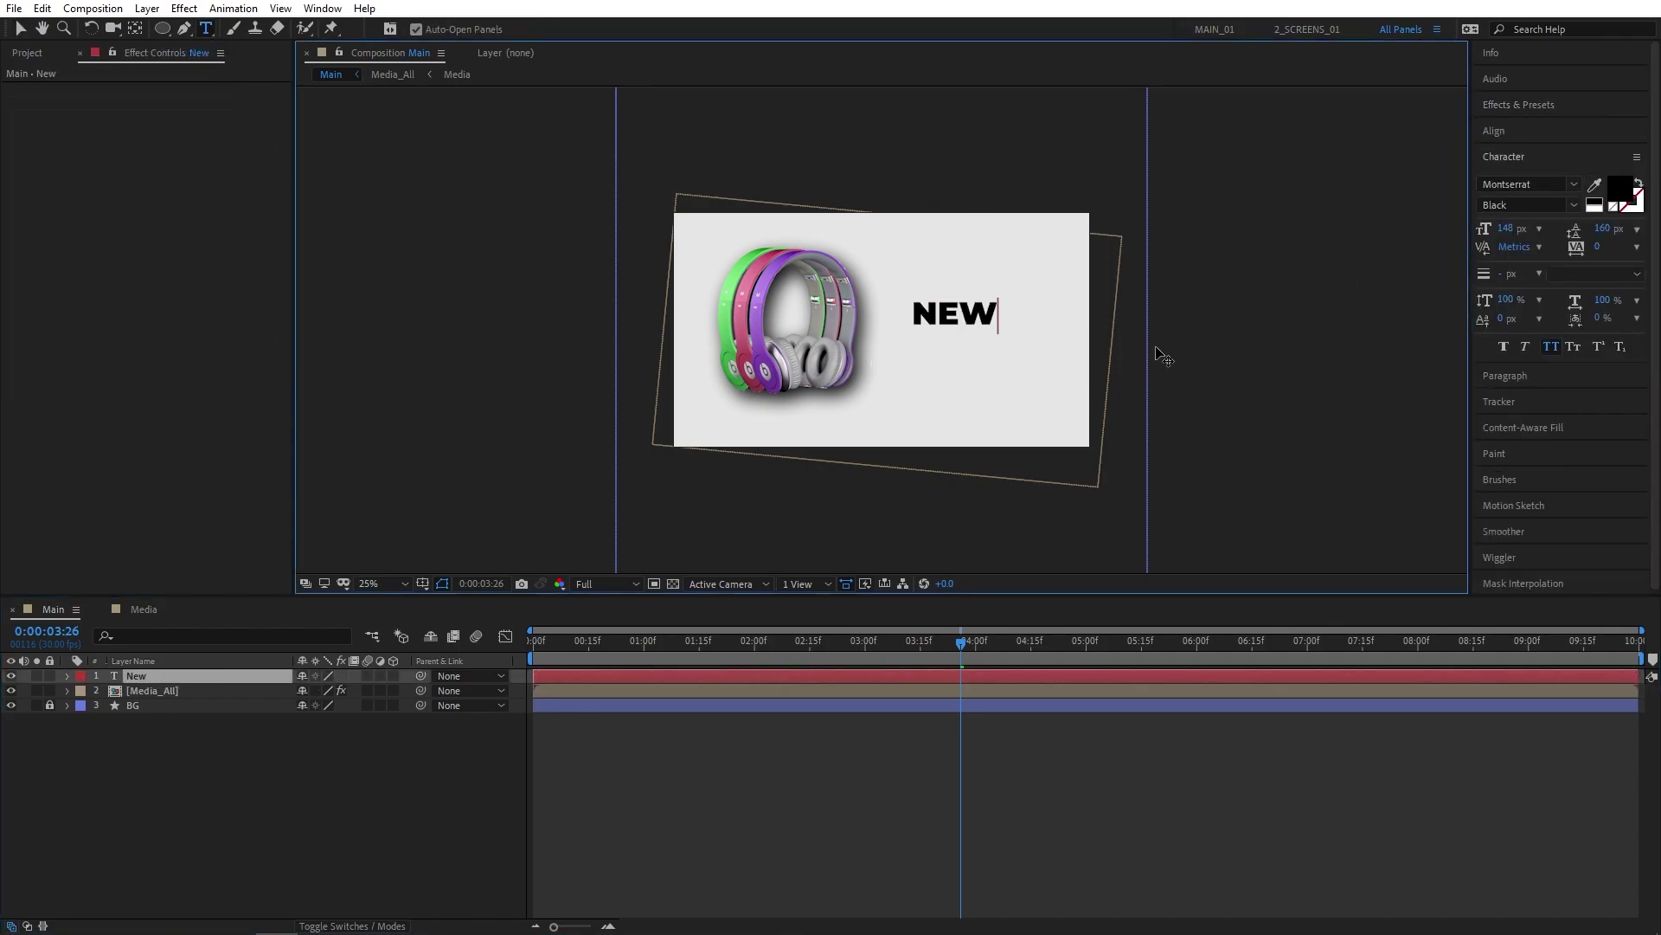
pyautogui.press('Return')
pyautogui.write('Product')
pyautogui.press('Return')
pyautogui.write('LauncH')
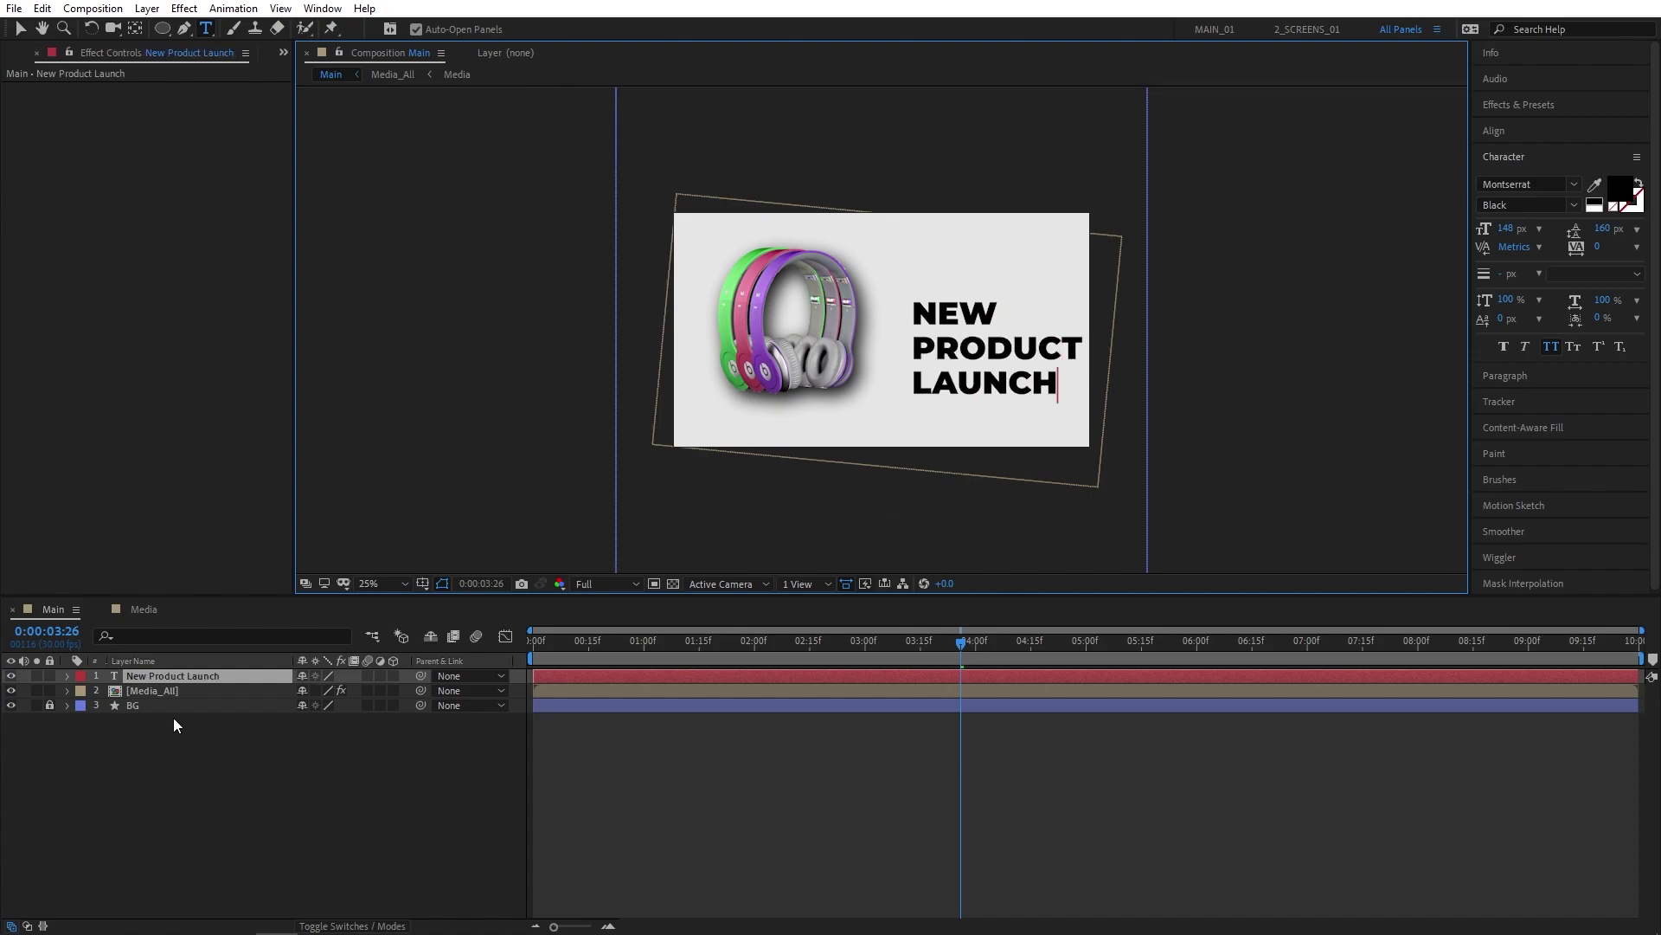
pyautogui.click(19, 30)
pyautogui.moveTo(939, 348); pyautogui.dragTo(974, 328)
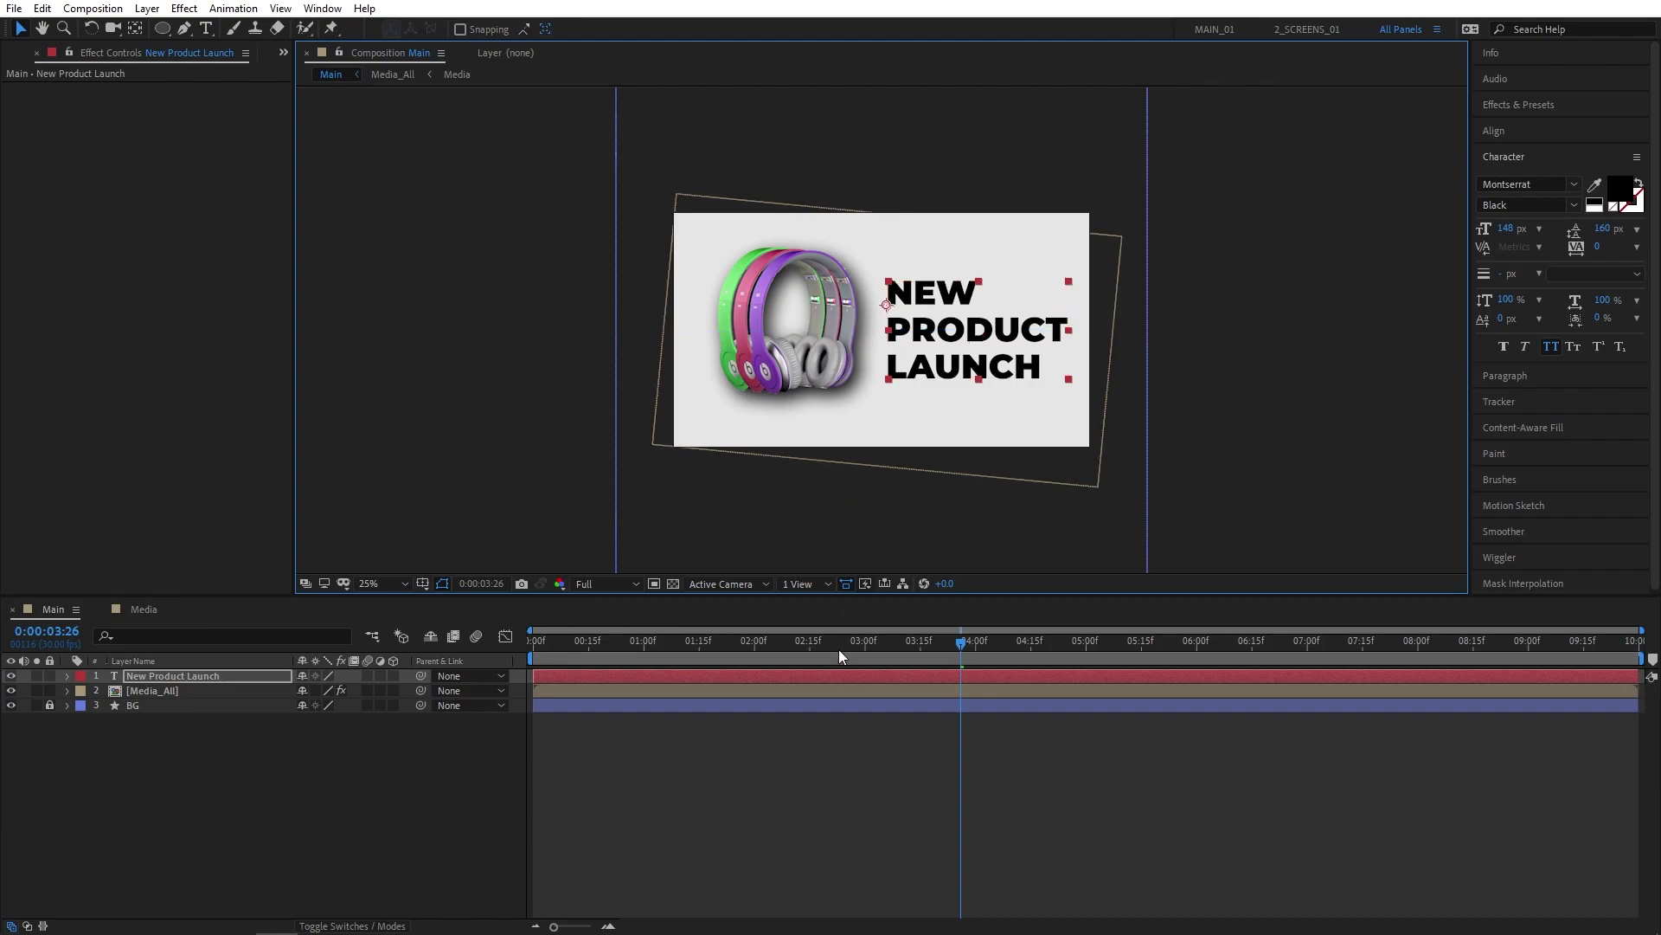
# Step: Add a text animator with Scale and Opacity properties to the New Product Launch layer
pyautogui.moveTo(839, 642); pyautogui.dragTo(758, 642)
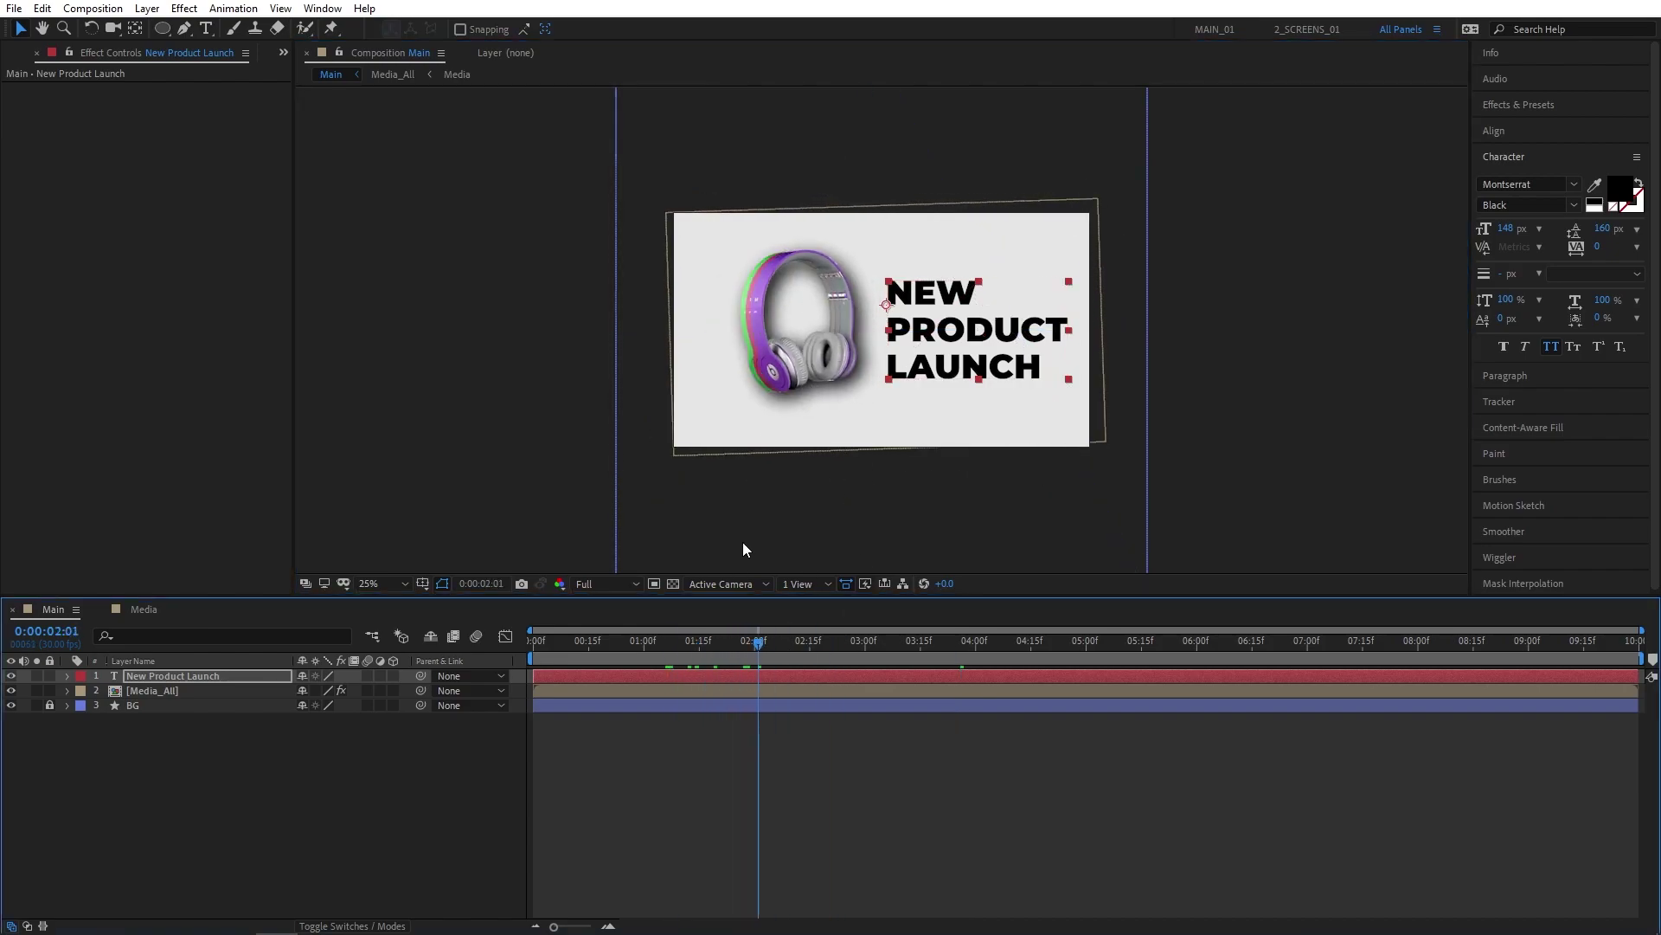
pyautogui.click(67, 675)
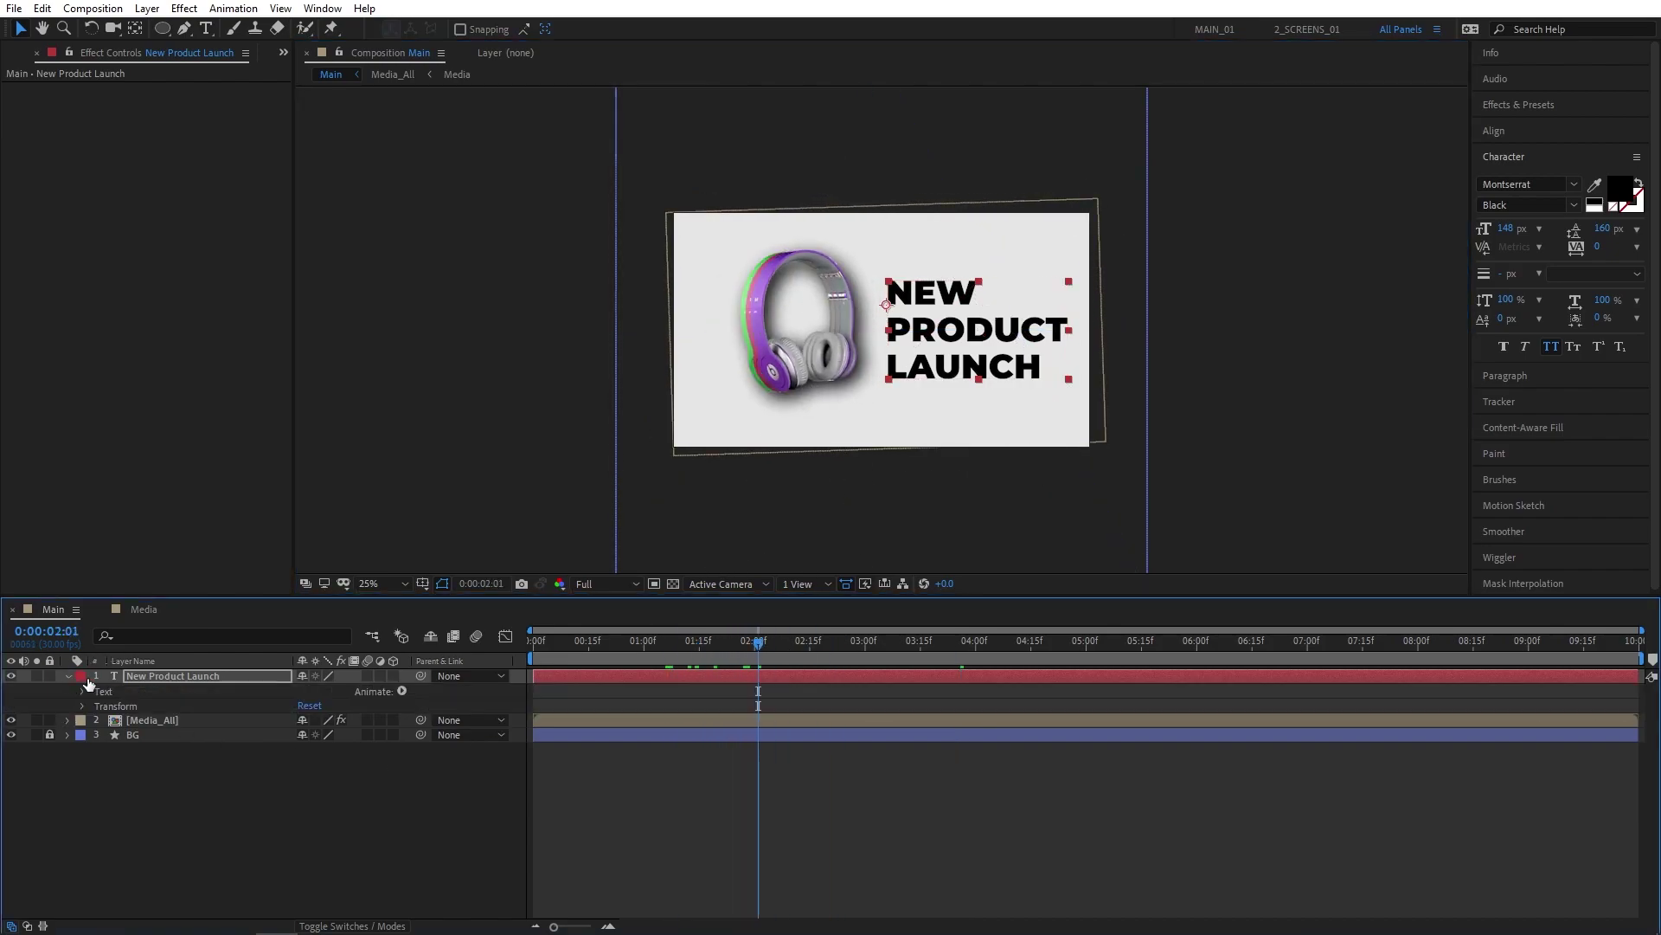
pyautogui.click(402, 691)
pyautogui.click(467, 403)
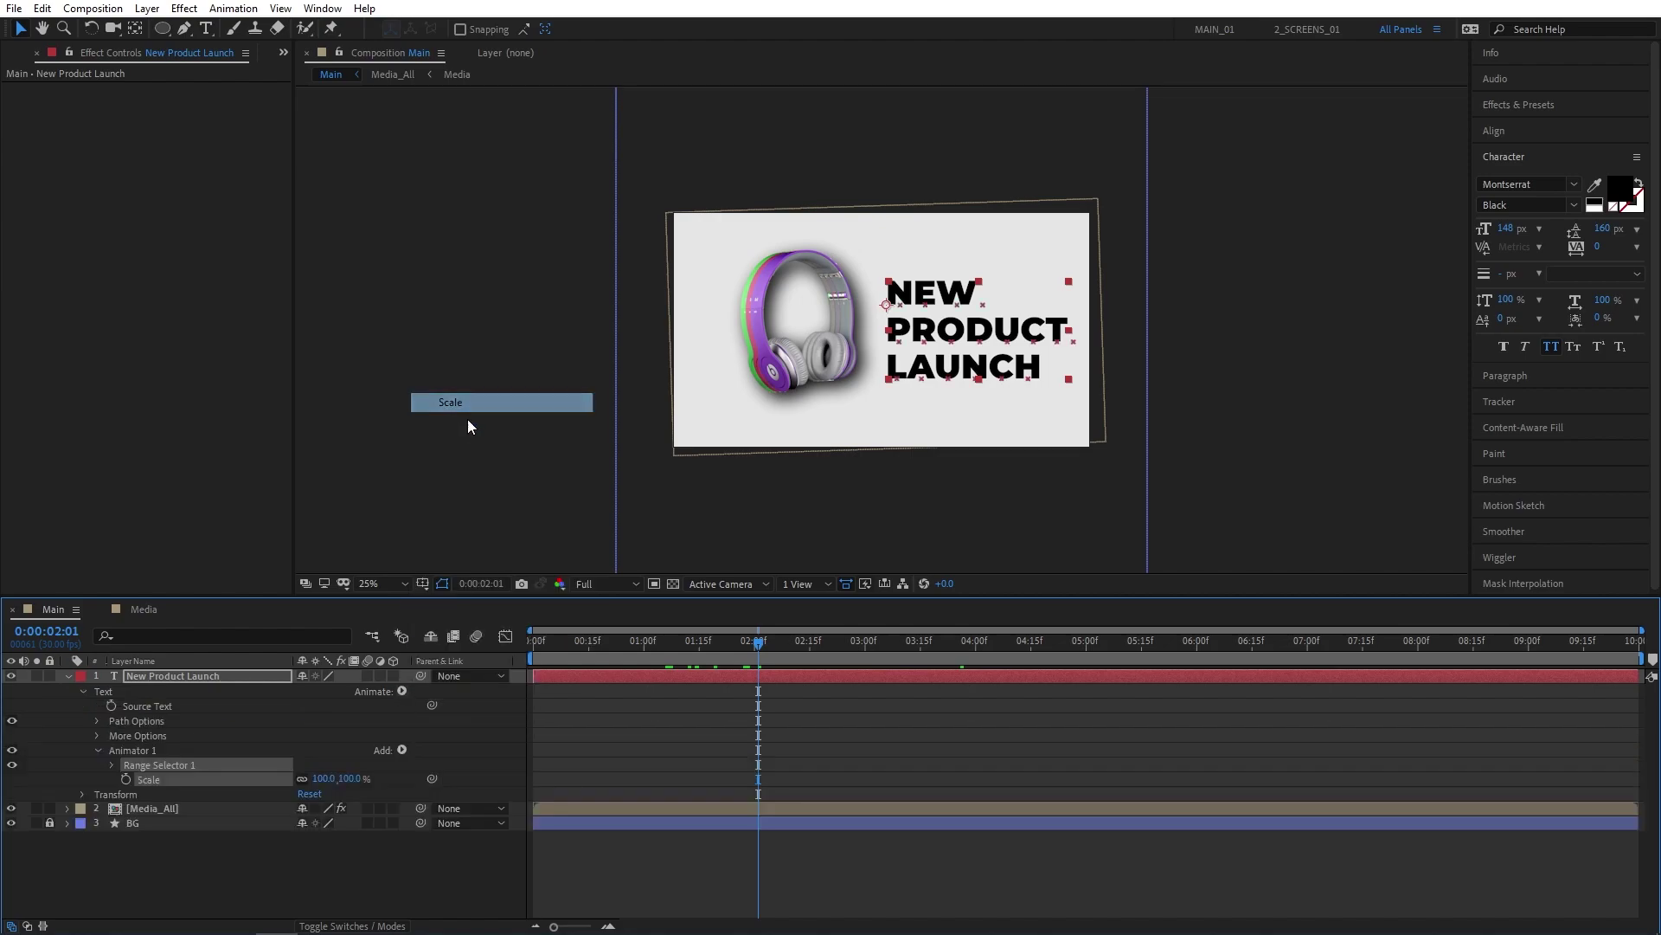
pyautogui.click(401, 750)
pyautogui.moveTo(450, 756)
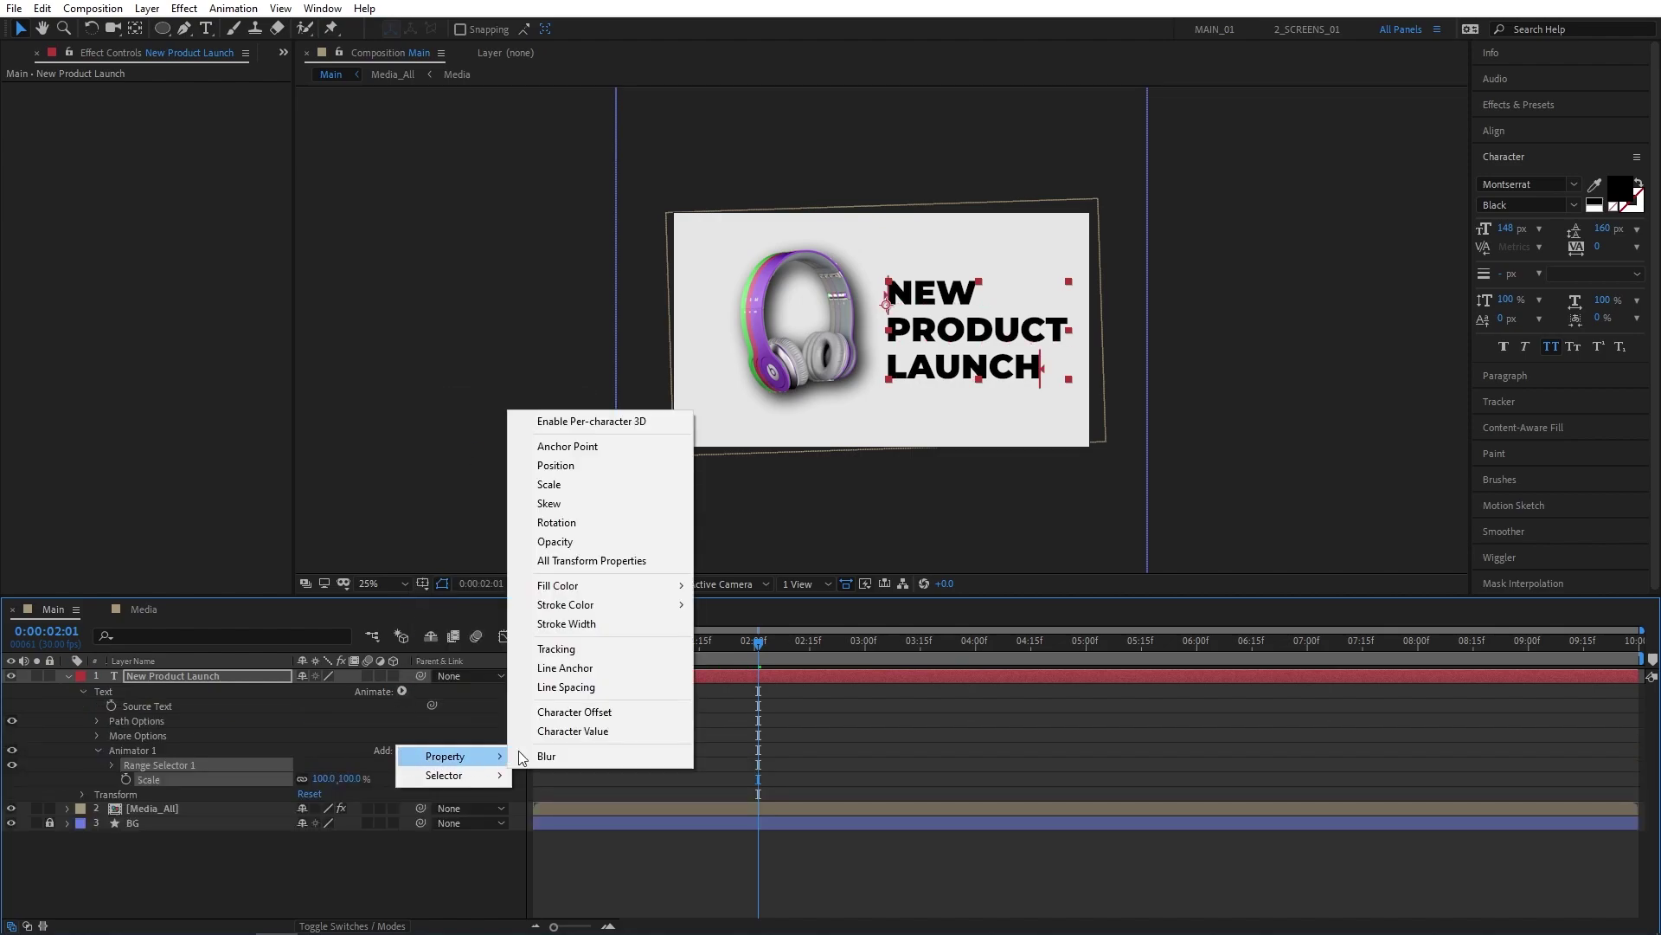
pyautogui.click(564, 542)
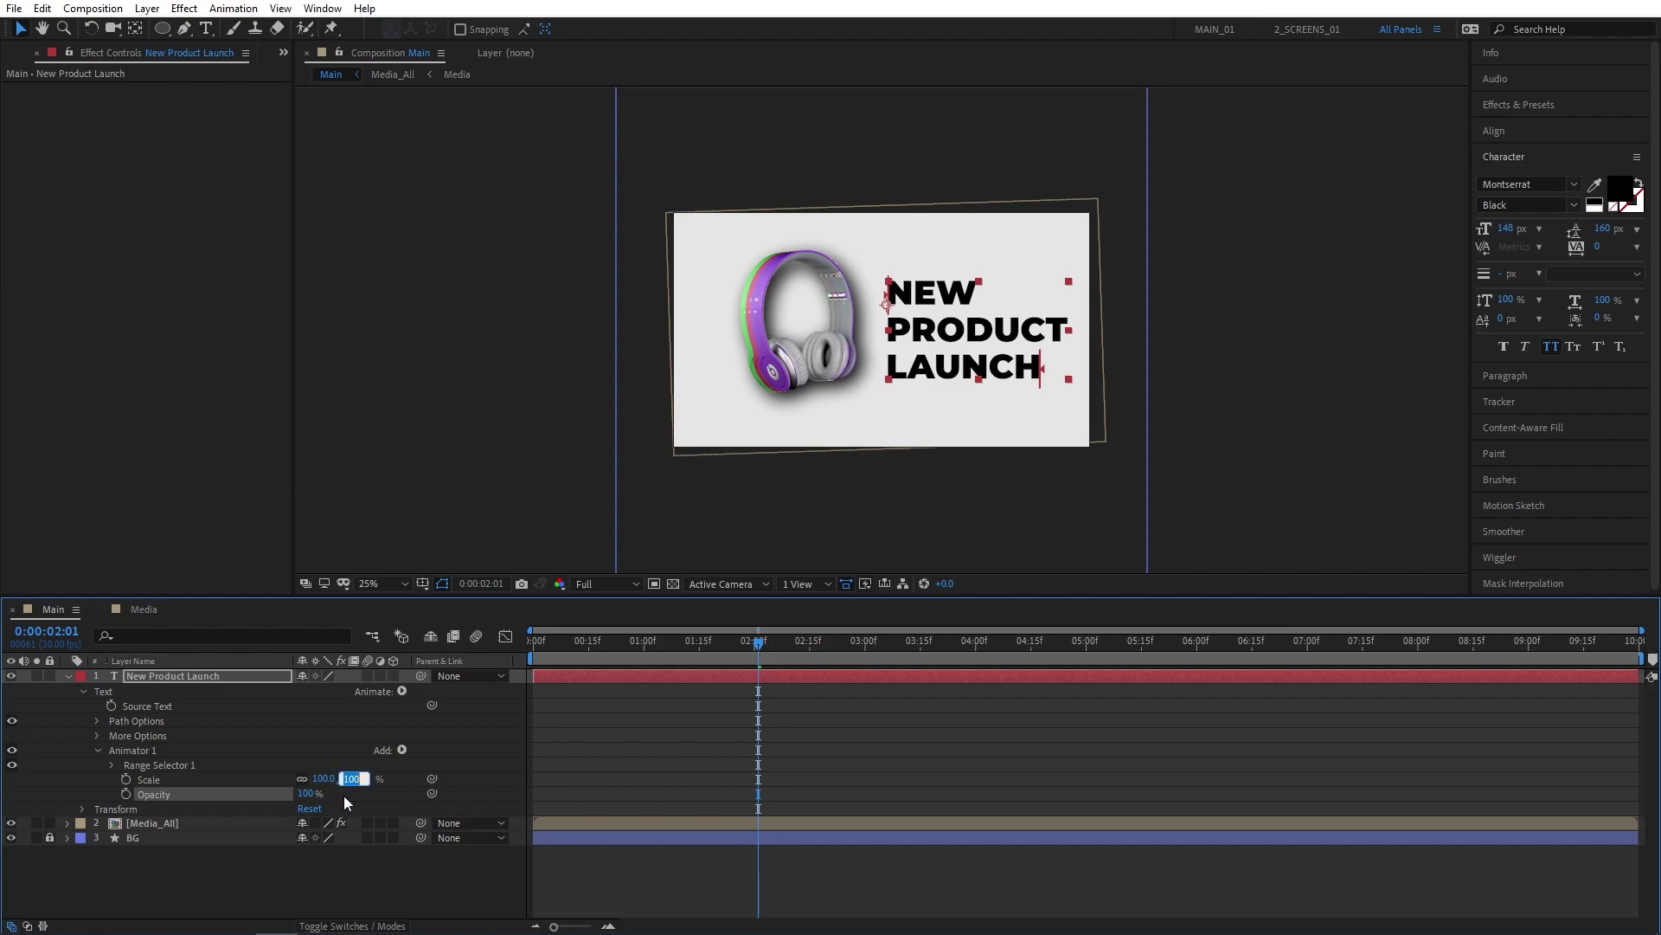
# Step: Set the title animator's Scale and Opacity both to 0%
pyautogui.write('0')
pyautogui.press('Tab')
pyautogui.write('0')
pyautogui.click(340, 874)
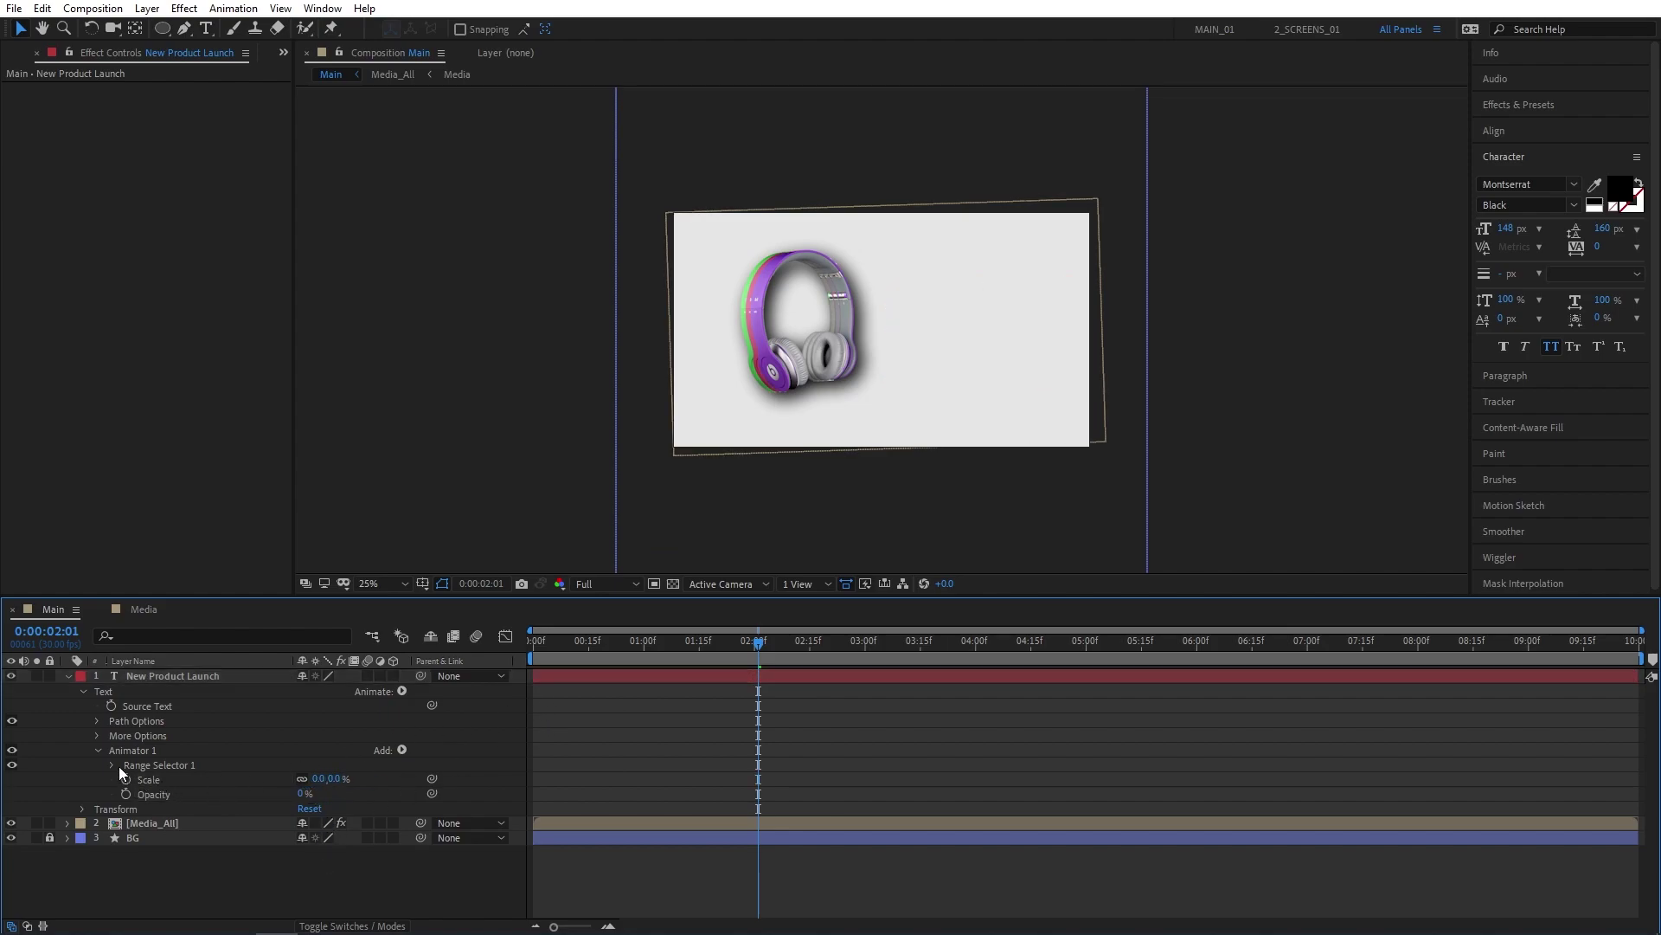
# Step: Keyframe the title's Range Selector Offset at -100% at 0:00 and 100% at 1:00
pyautogui.click(112, 765)
pyautogui.moveTo(758, 647); pyautogui.dragTo(497, 659)
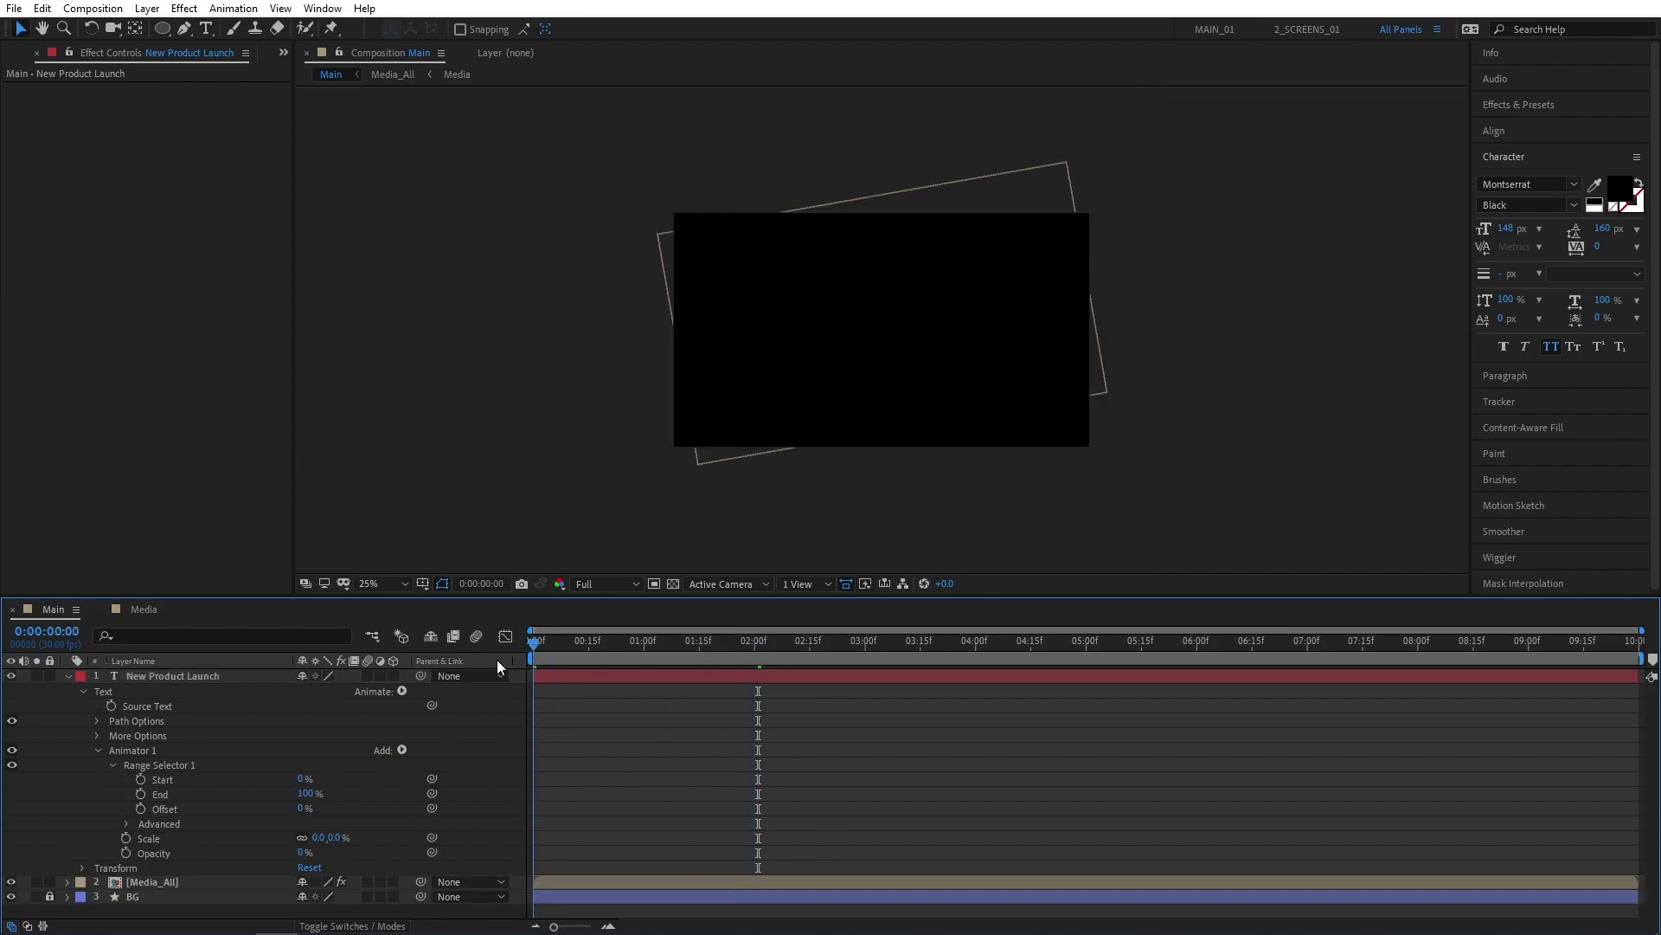
pyautogui.click(140, 810)
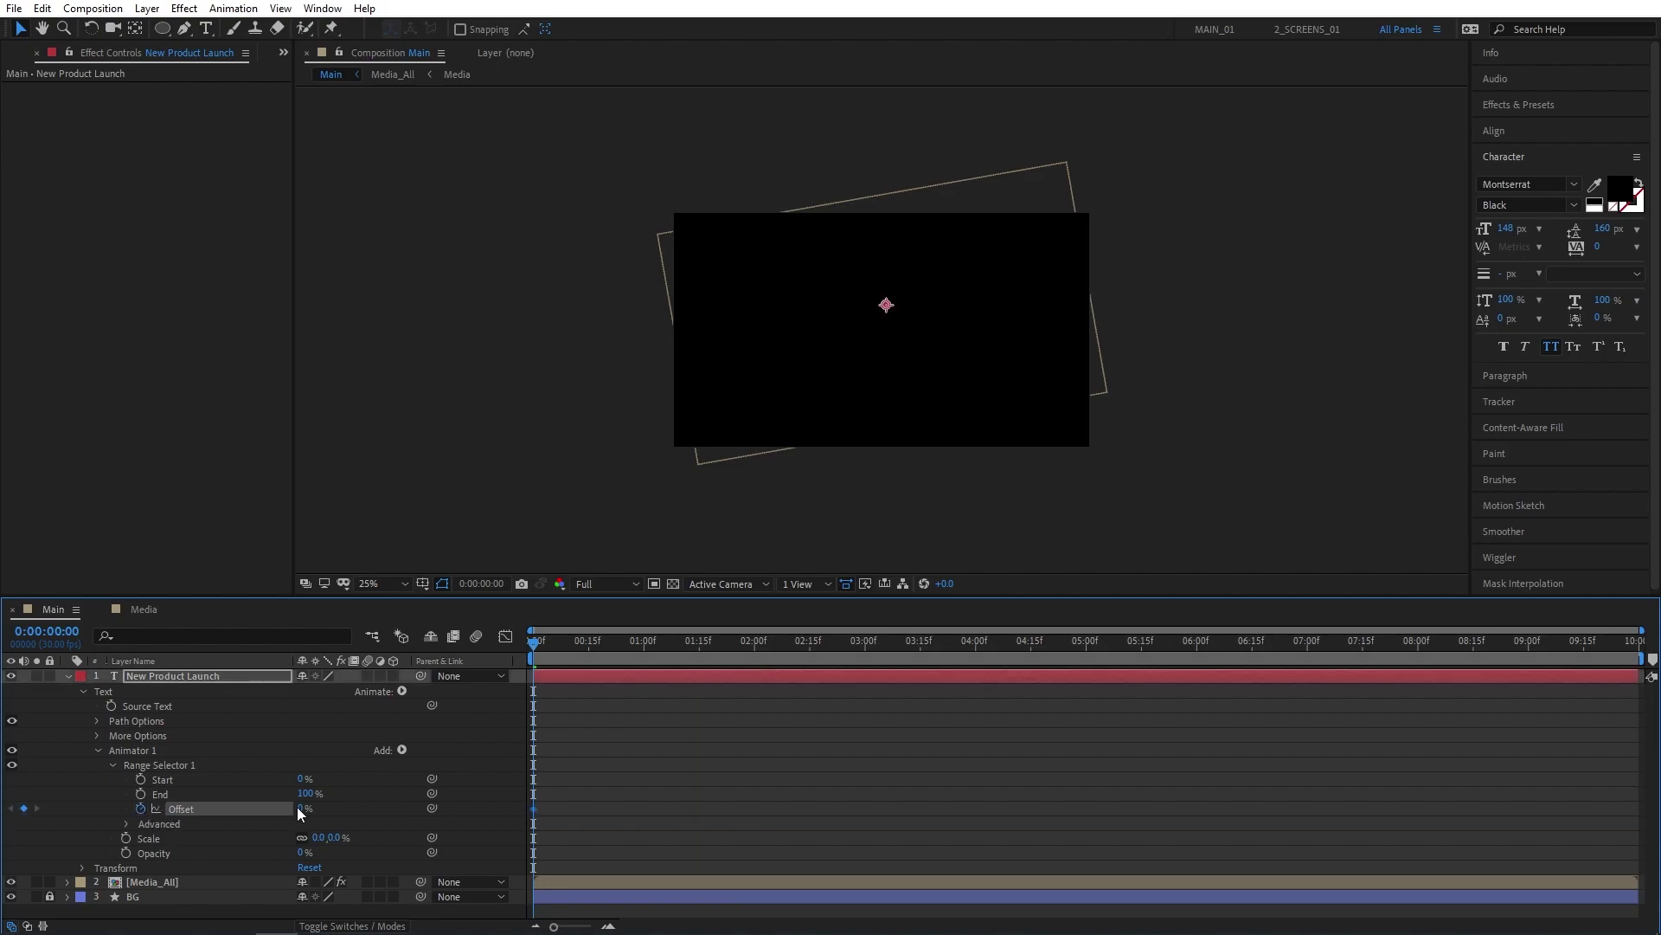
pyautogui.moveTo(301, 808); pyautogui.dragTo(70, 807)
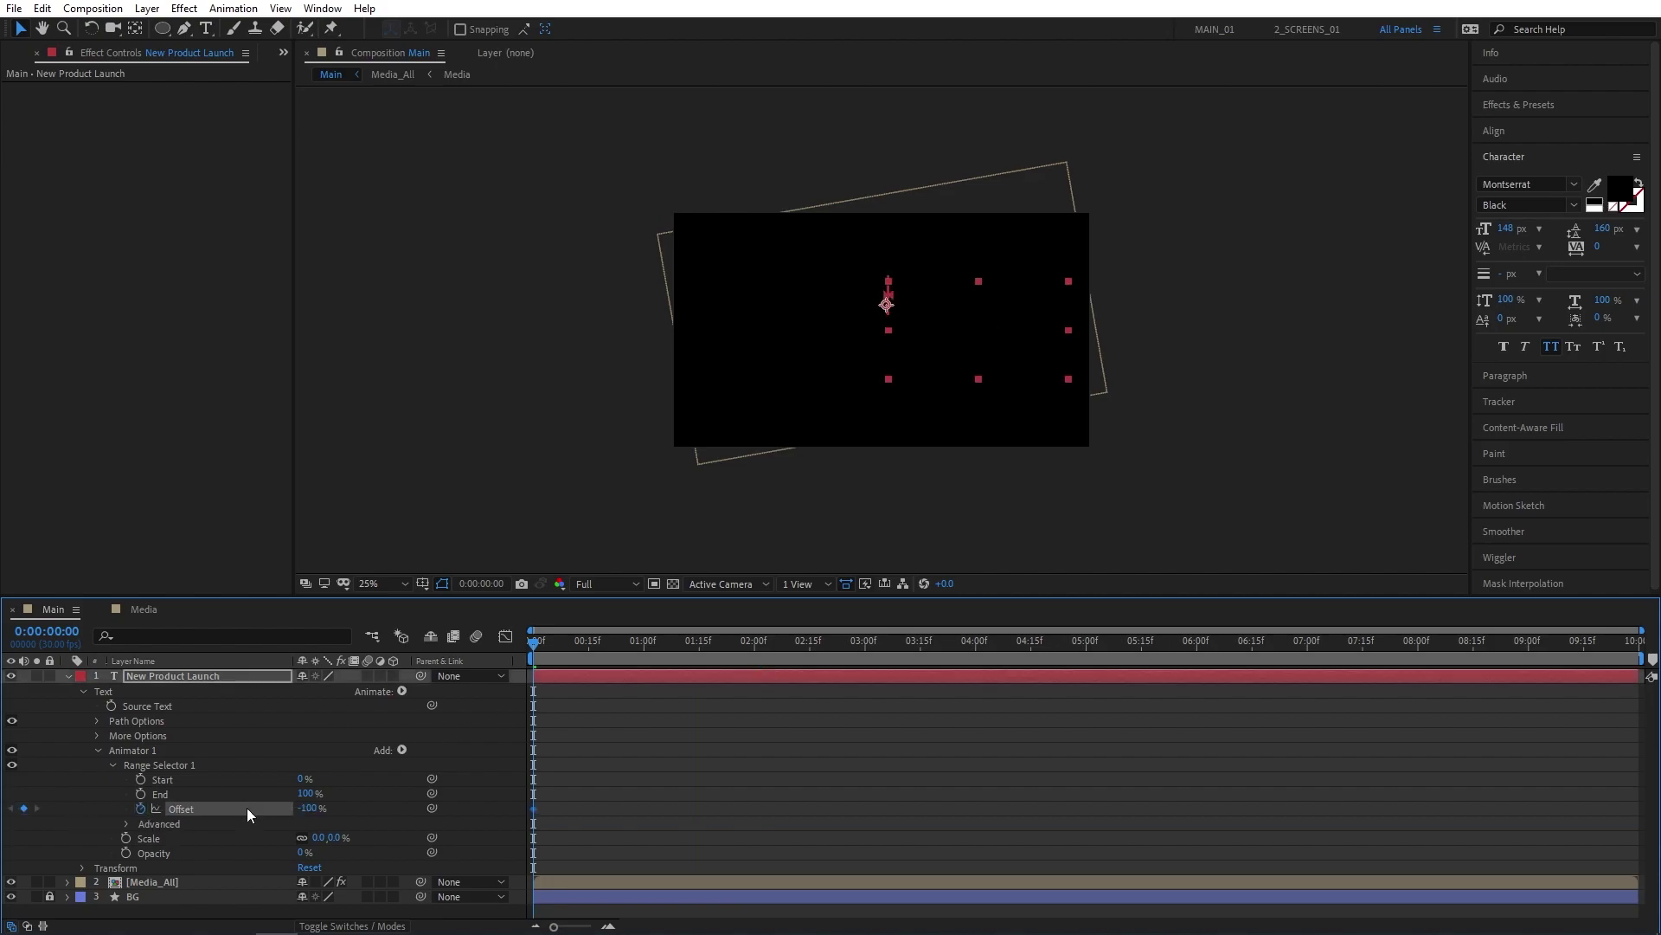
pyautogui.click(643, 645)
pyautogui.moveTo(309, 811); pyautogui.dragTo(509, 786)
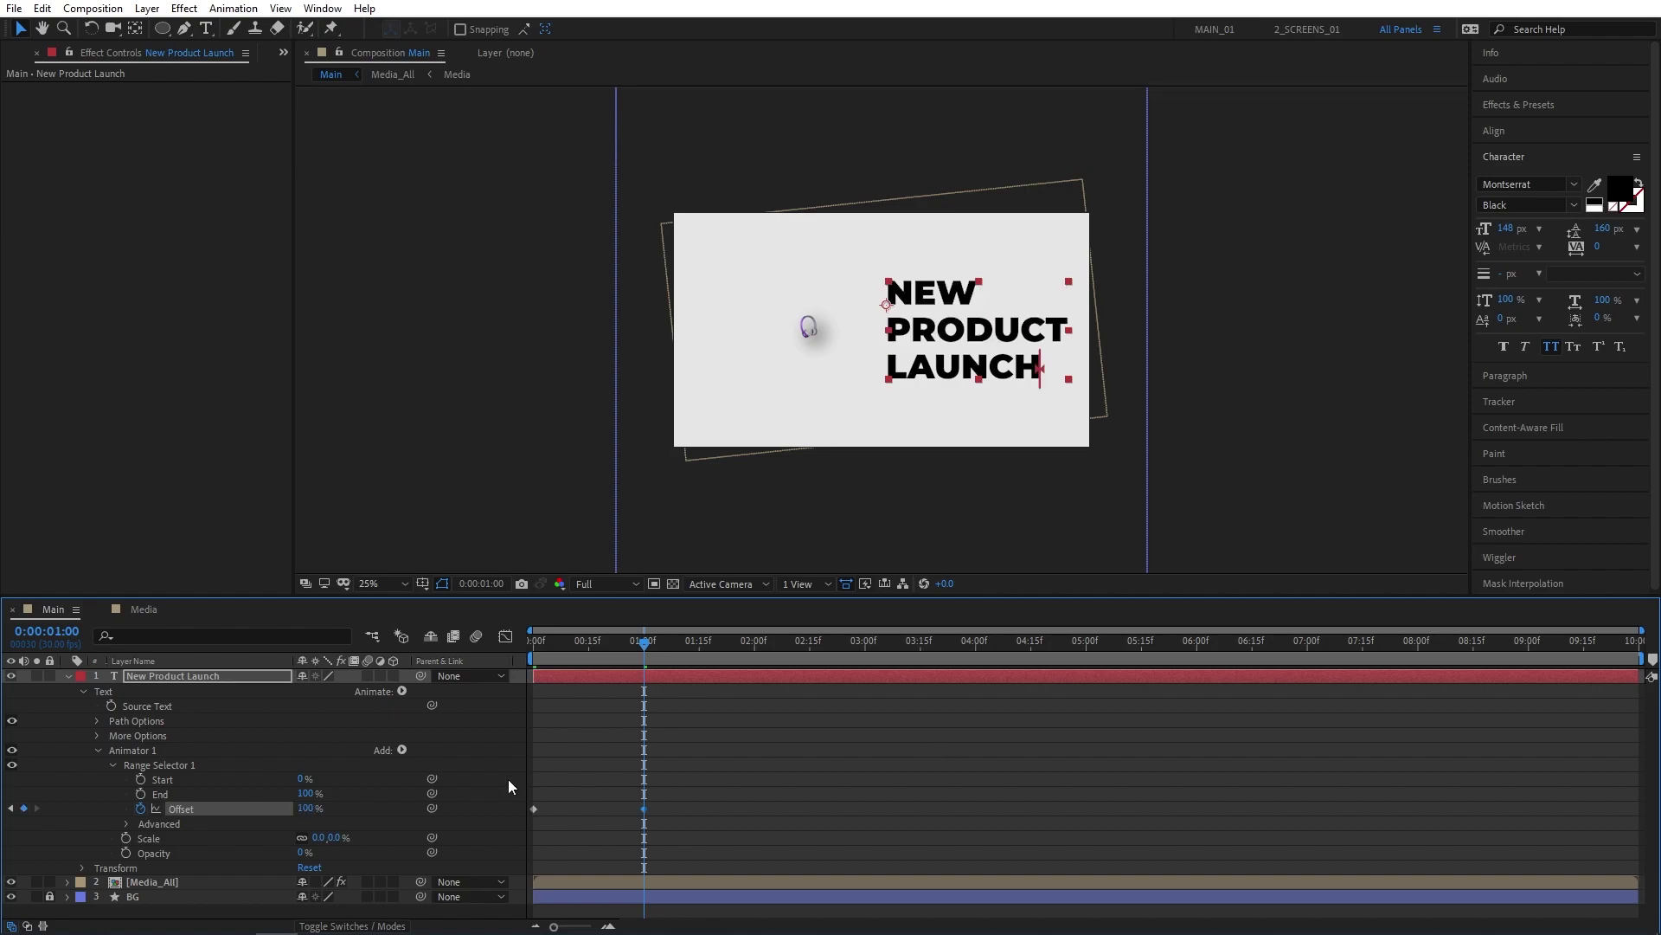
# Step: In the range selector's advanced settings, set Shape to Ramp Up and Ease High to 100%
pyautogui.click(125, 824)
pyautogui.click(334, 851)
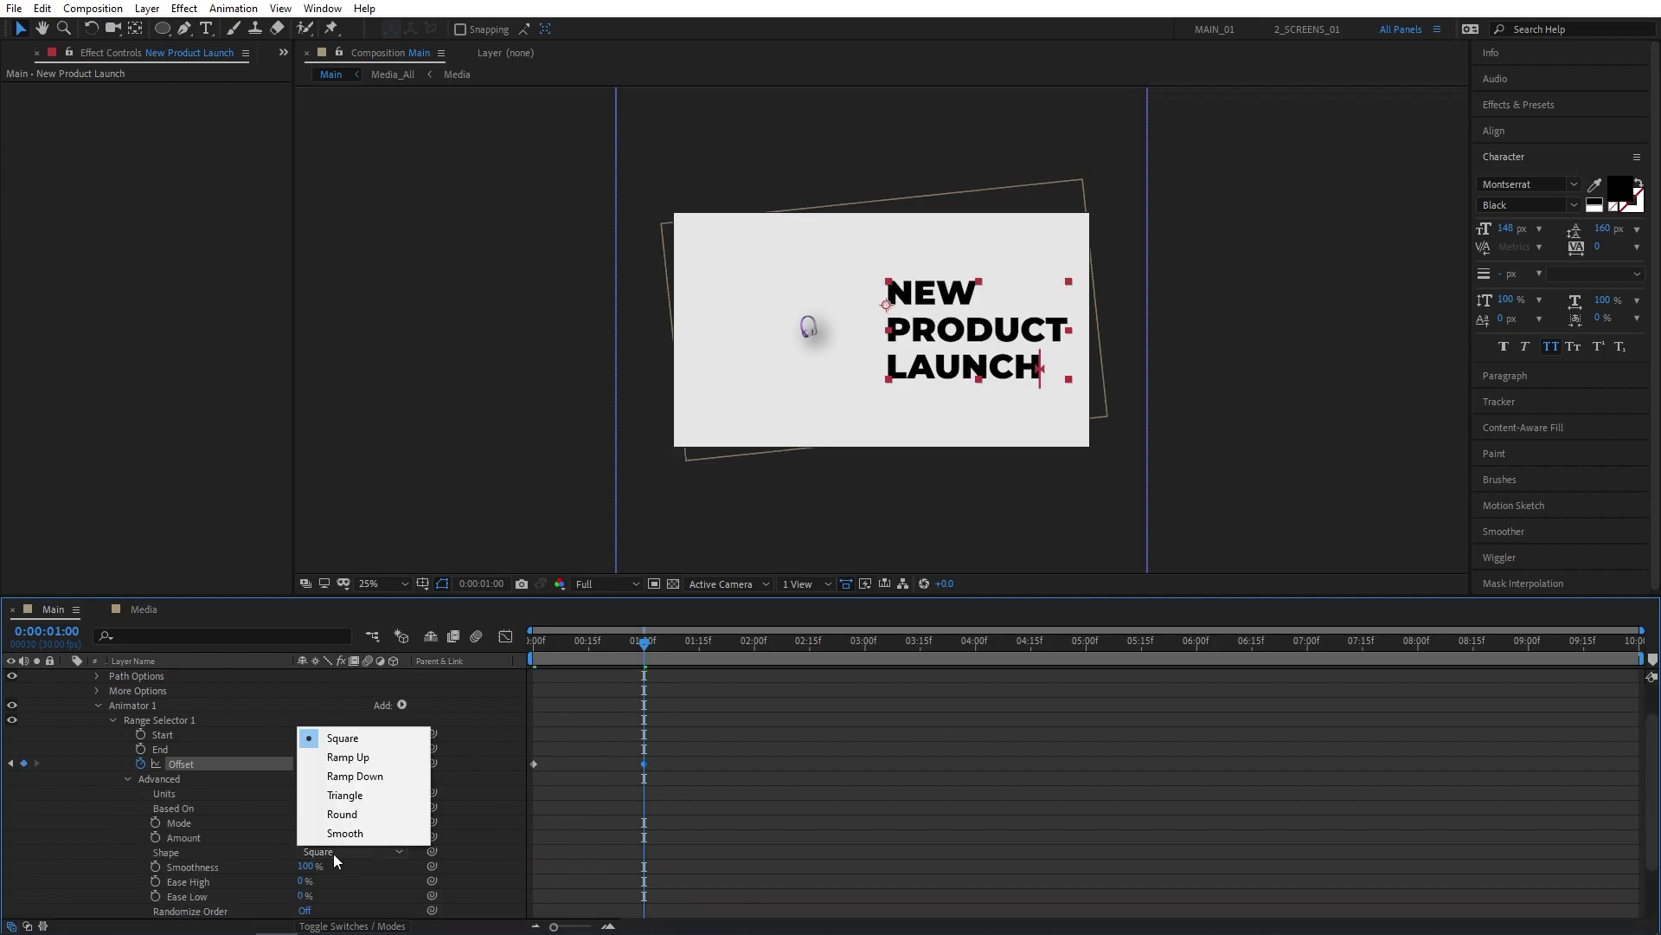
pyautogui.click(368, 764)
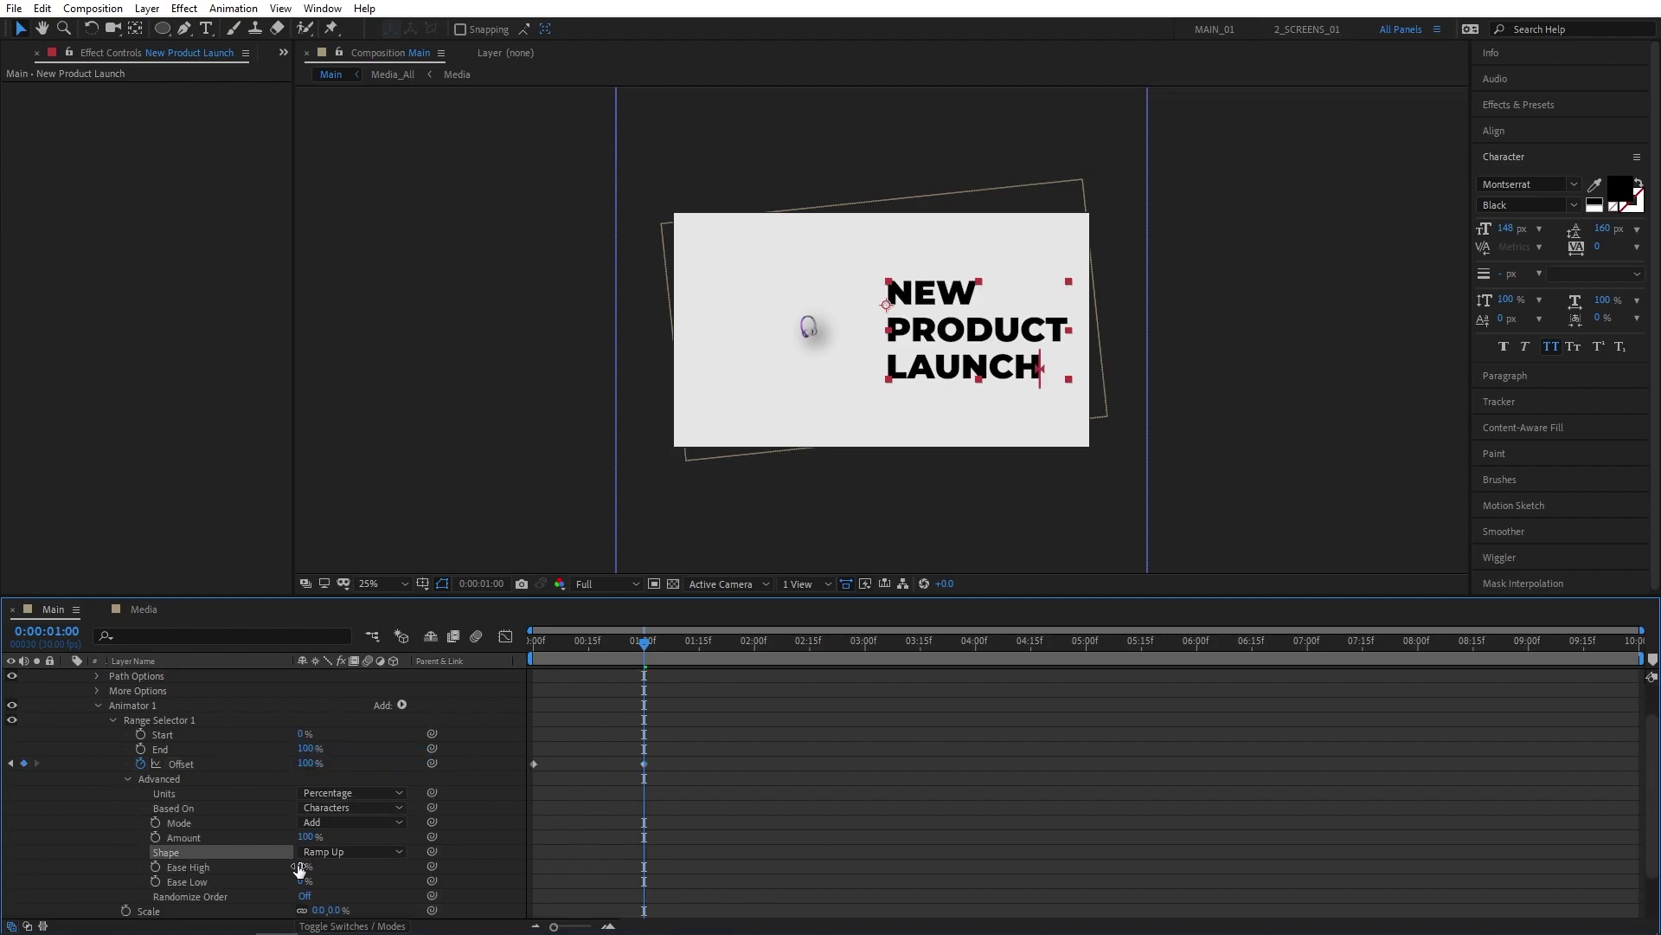
pyautogui.moveTo(305, 870); pyautogui.dragTo(565, 851)
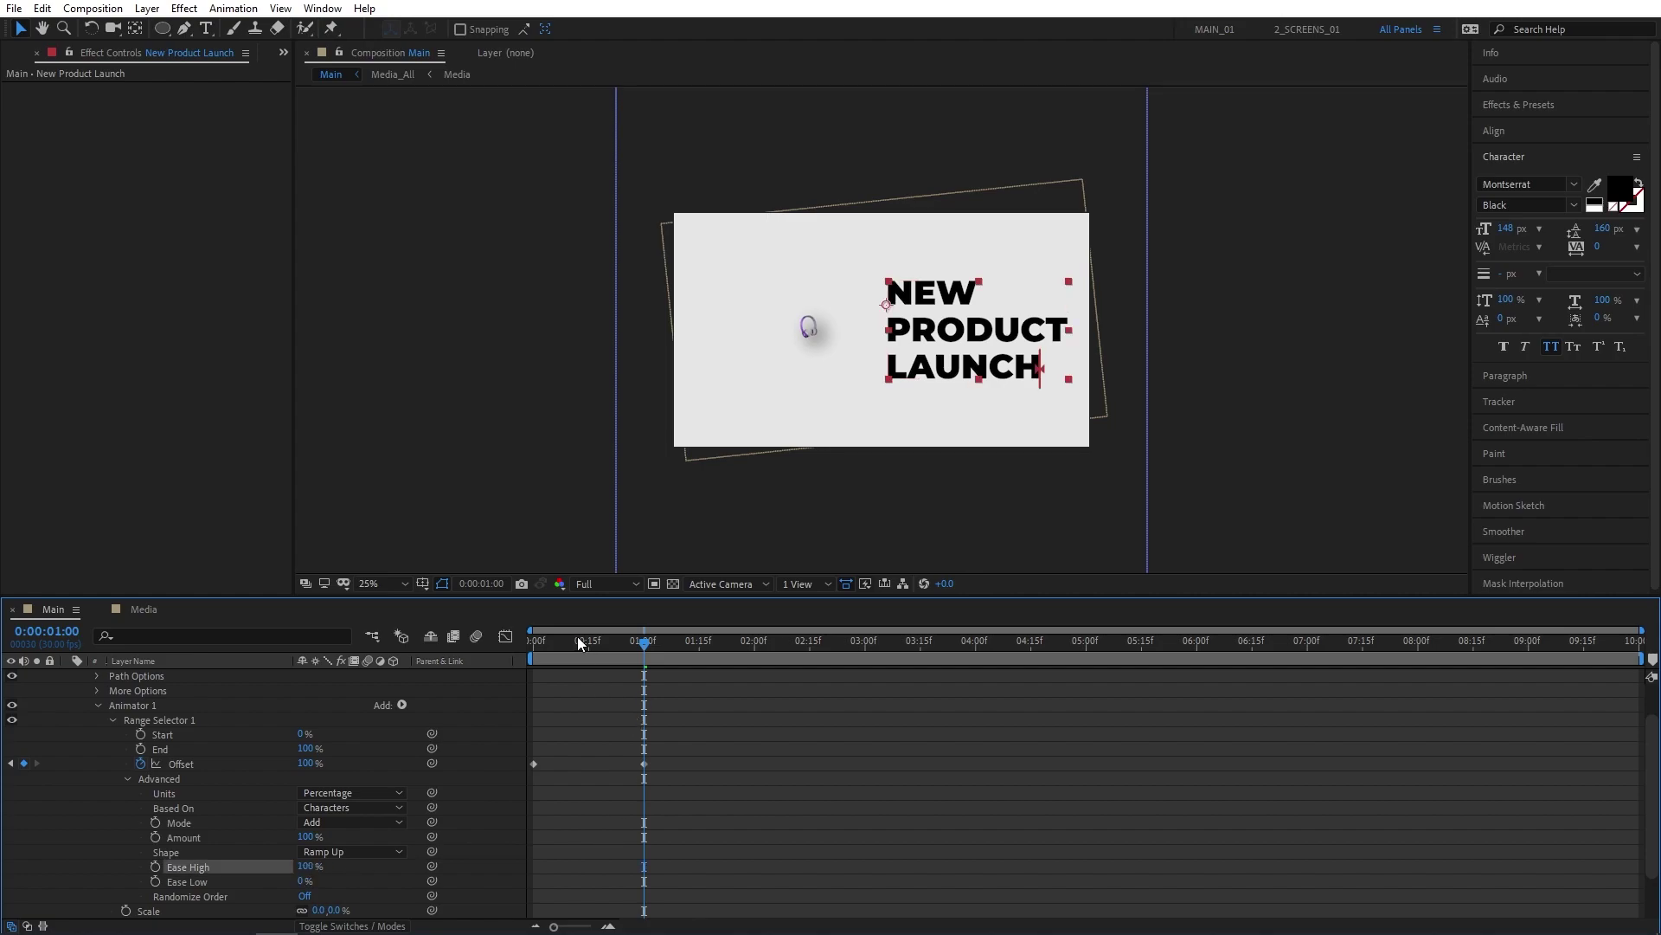
# Step: Shift the New Product Launch layer to start at 0:15, then collapse and deselect it
pyautogui.moveTo(641, 643)
pyautogui.mouseDown()
pyautogui.moveTo(585, 643)
pyautogui.moveTo(612, 677)
pyautogui.moveTo(659, 642)
pyautogui.moveTo(725, 651)
pyautogui.moveTo(610, 647)
pyautogui.mouseUp()
pyautogui.scroll(1, 580, 679)
pyautogui.press('u')
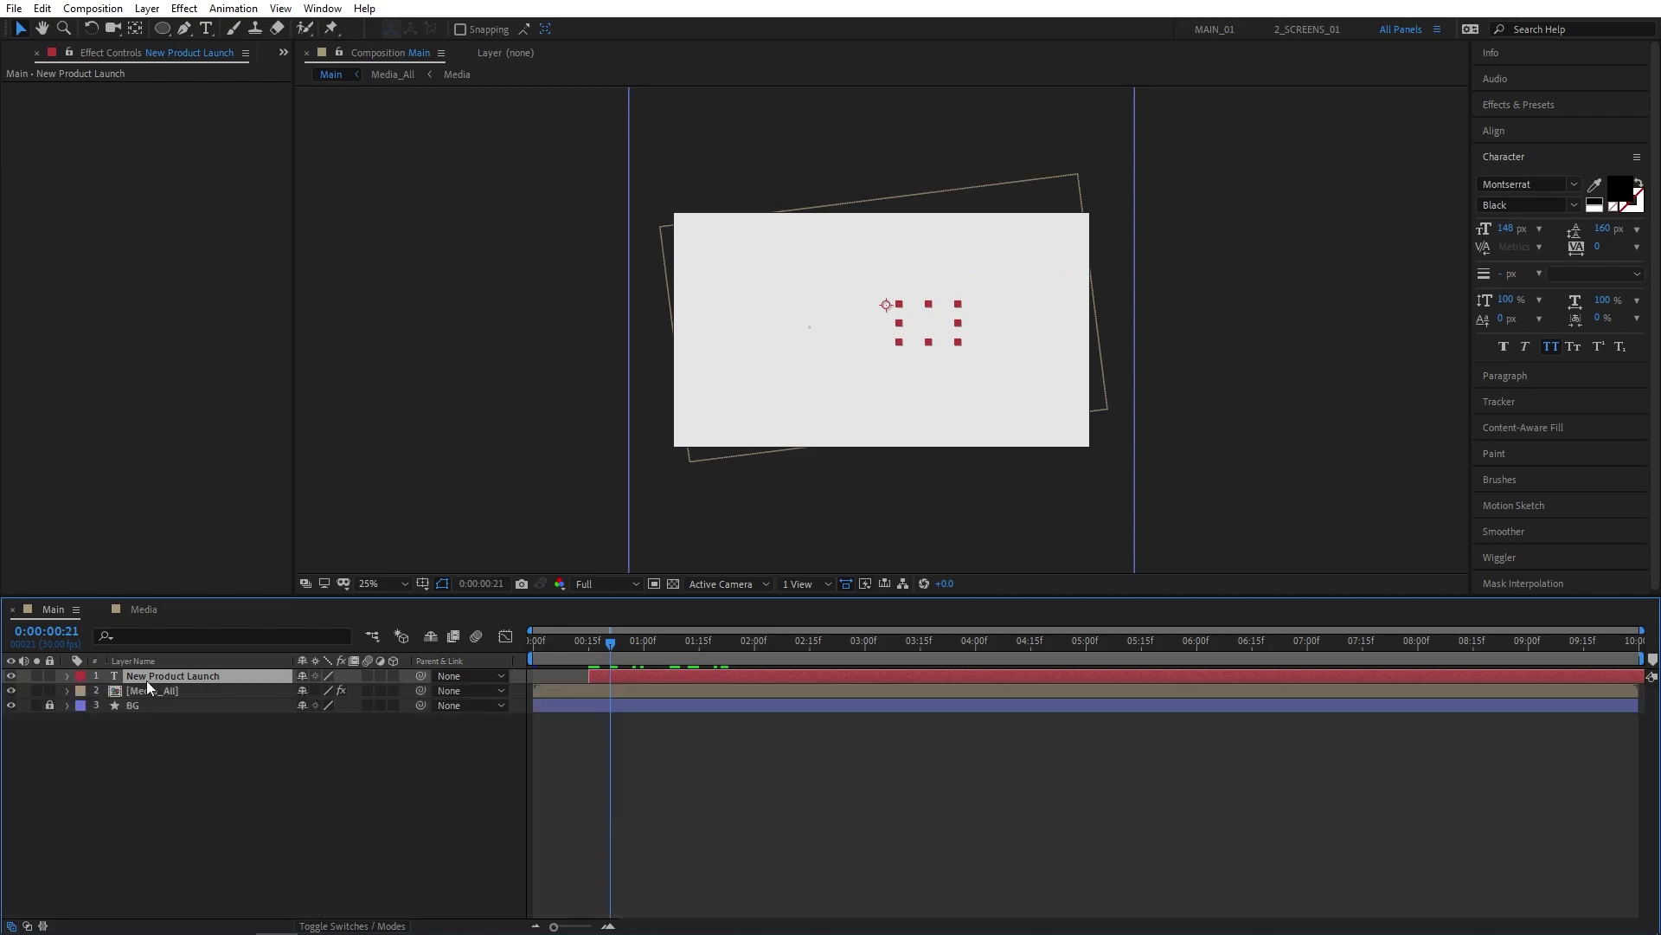
pyautogui.press('F2')
# Step: Draw a rounded rectangle with a white (FFFFFF) fill that covers the whole title text
pyautogui.moveTo(161, 28); pyautogui.dragTo(221, 62)
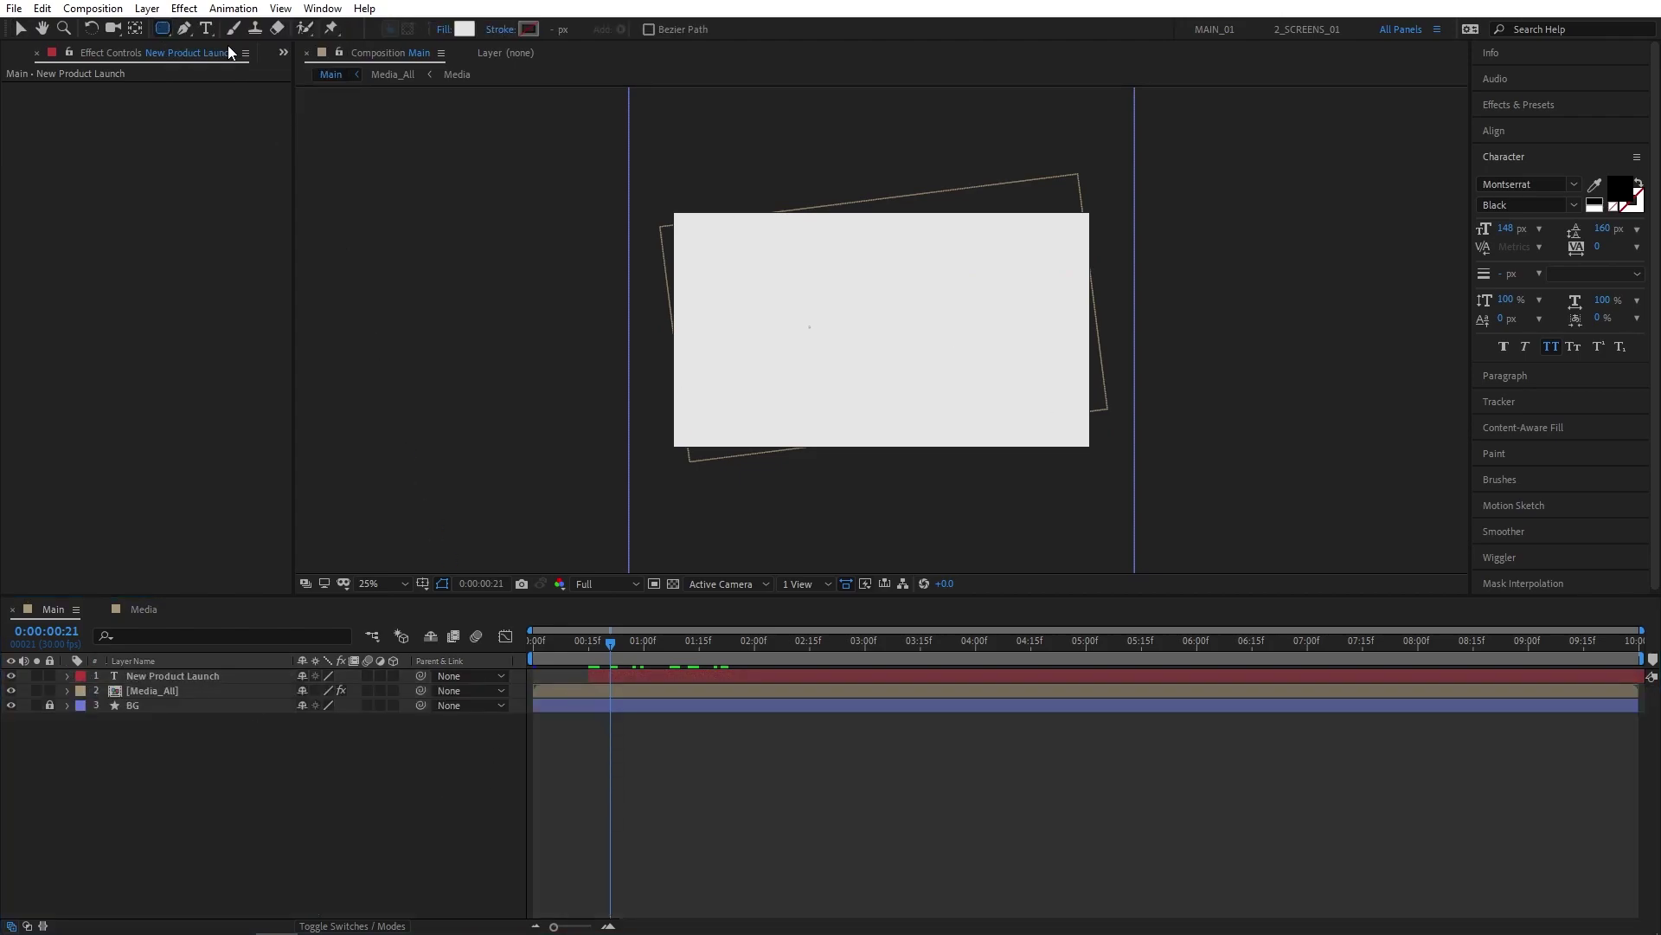
pyautogui.click(465, 28)
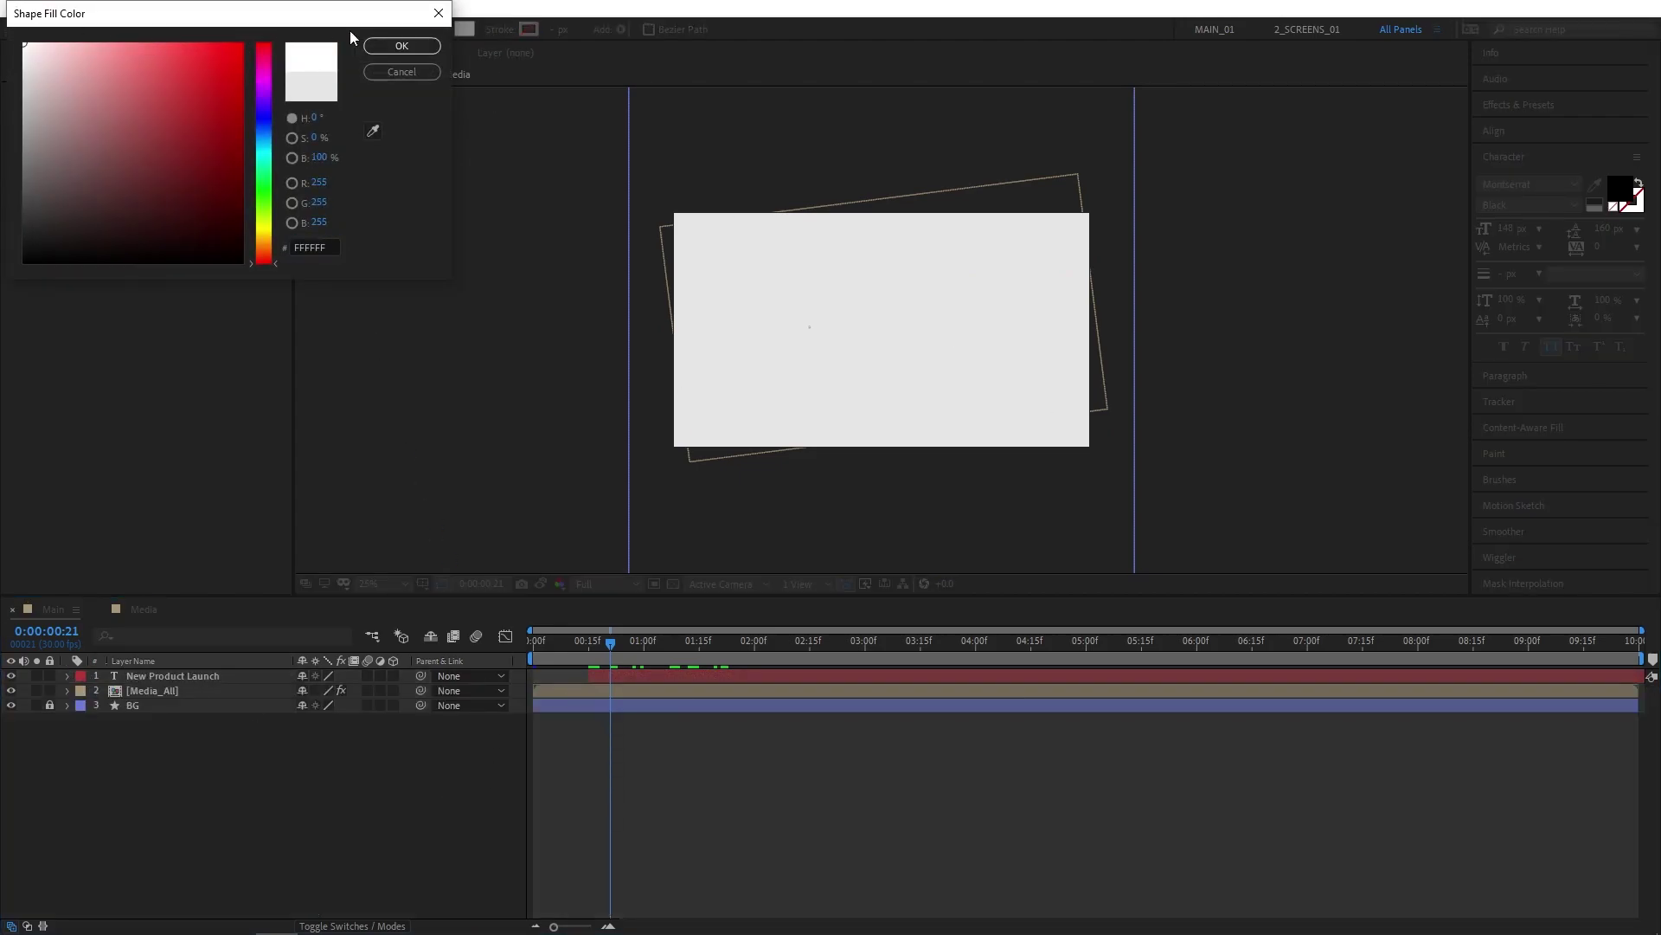
pyautogui.click(402, 46)
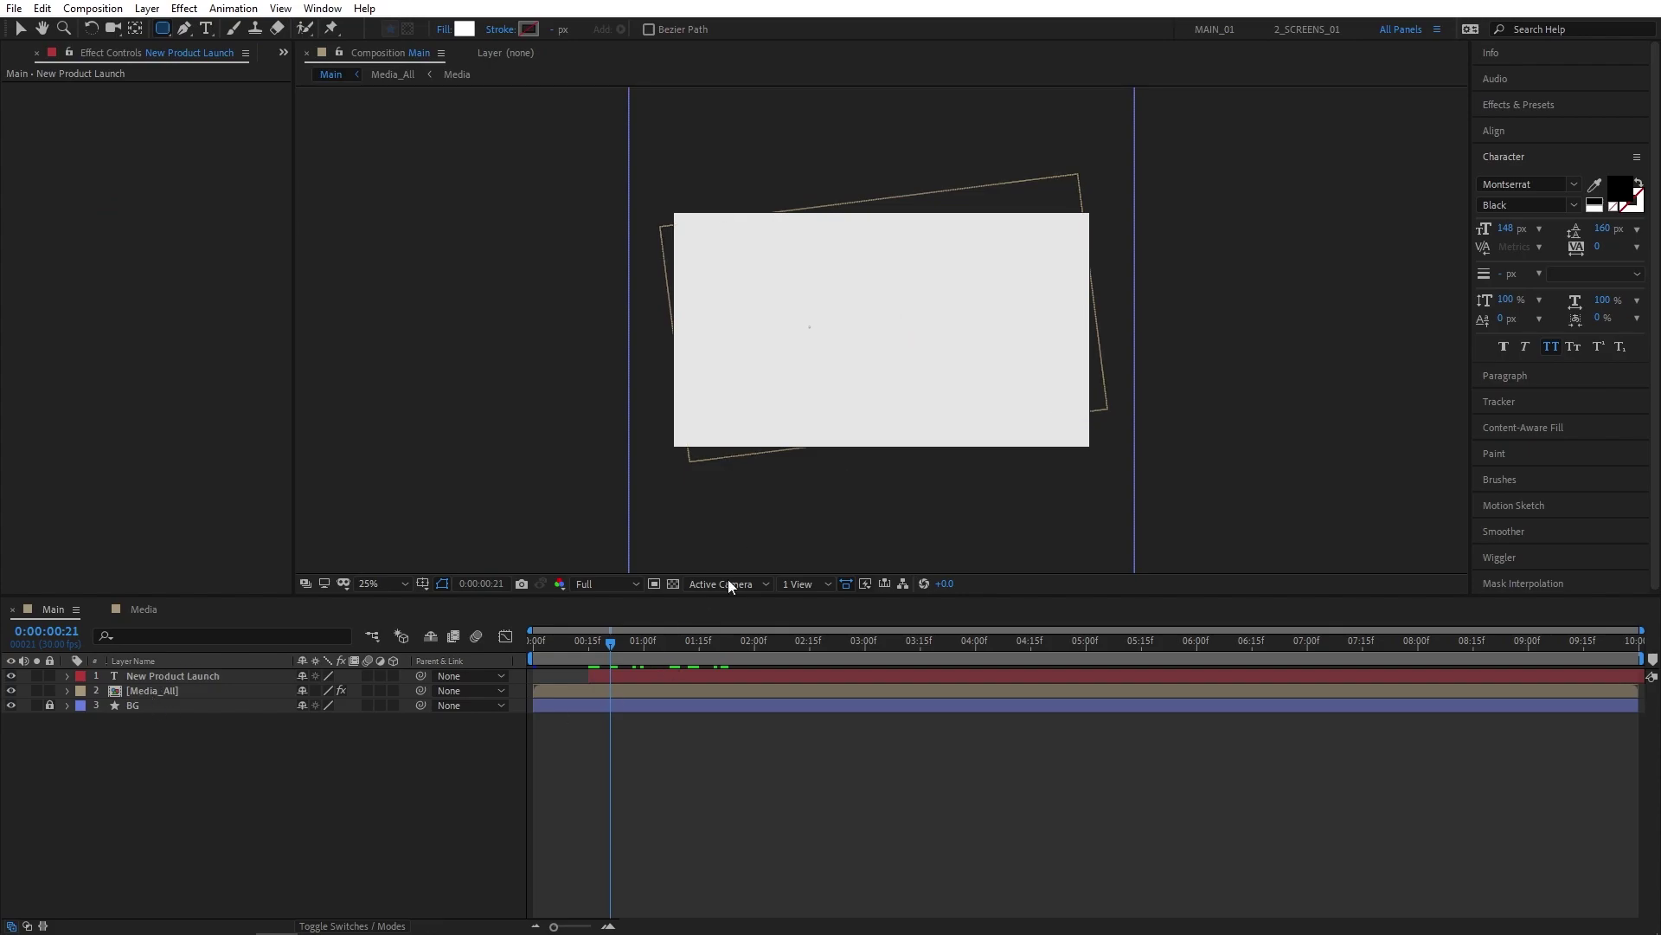
pyautogui.moveTo(630, 644); pyautogui.dragTo(791, 640)
pyautogui.scroll(2, 971, 386)
pyautogui.moveTo(1000, 372); pyautogui.dragTo(840, 366)
pyautogui.moveTo(721, 212)
pyautogui.mouseDown()
pyautogui.moveTo(927, 371)
pyautogui.moveTo(1106, 446)
pyautogui.mouseUp()
# Step: Place Shape Layer 1 beneath the title layer and nudge the rectangle so it is centred behind the text
pyautogui.moveTo(204, 679); pyautogui.dragTo(205, 743)
pyautogui.click(20, 29)
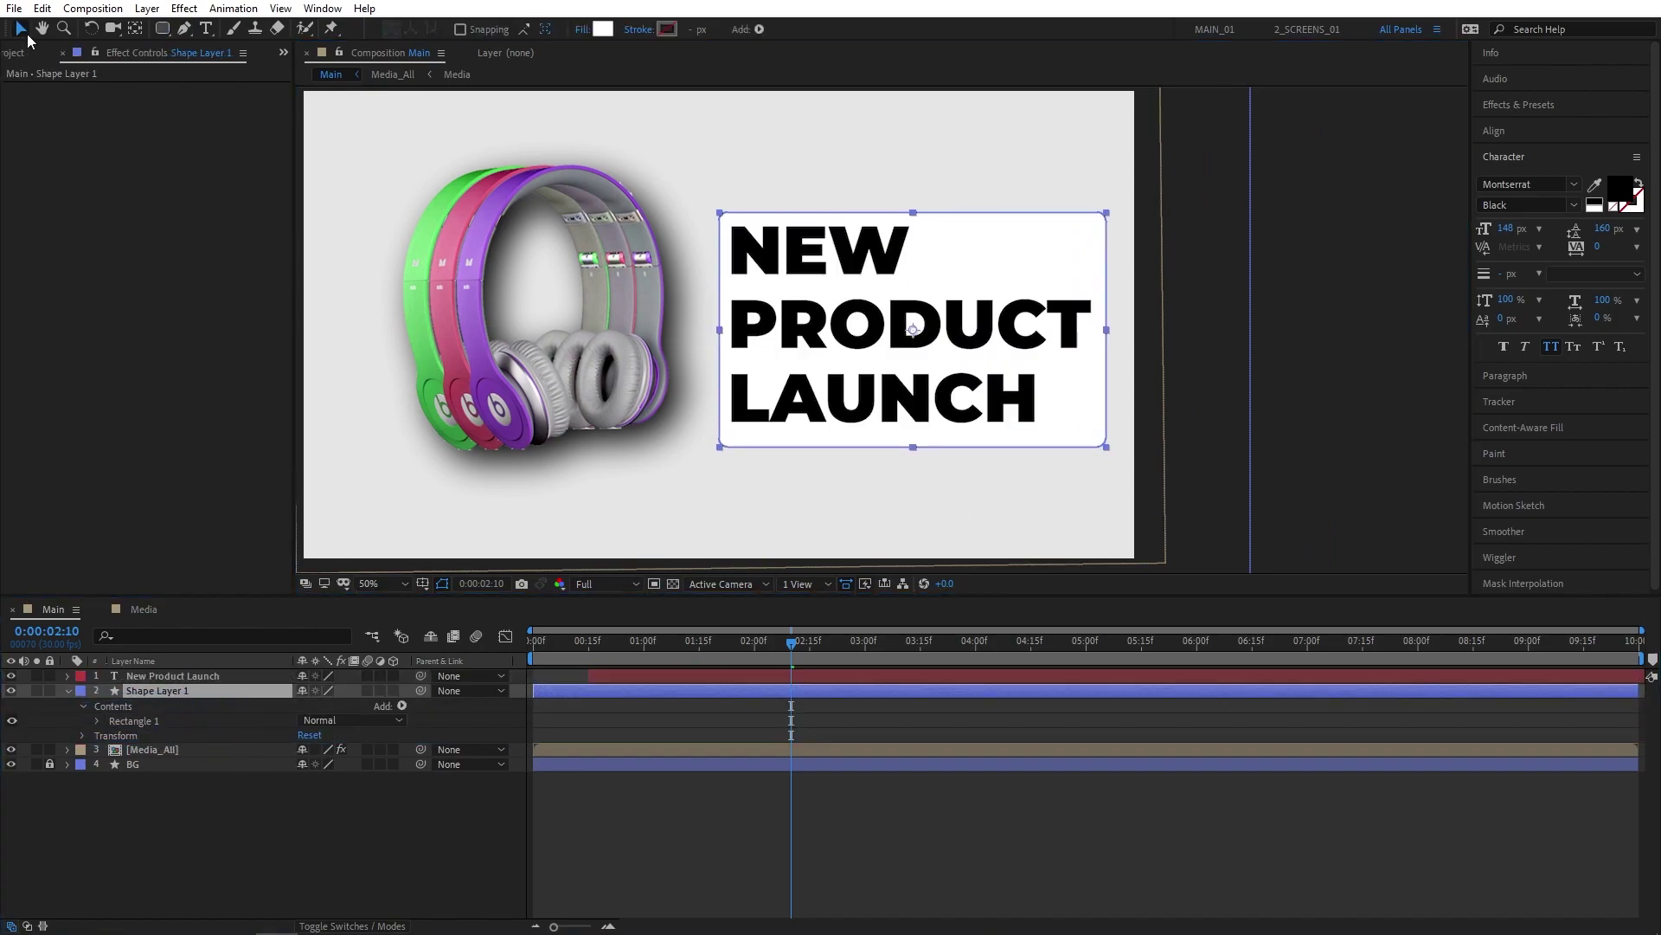
pyautogui.moveTo(978, 344); pyautogui.dragTo(972, 342)
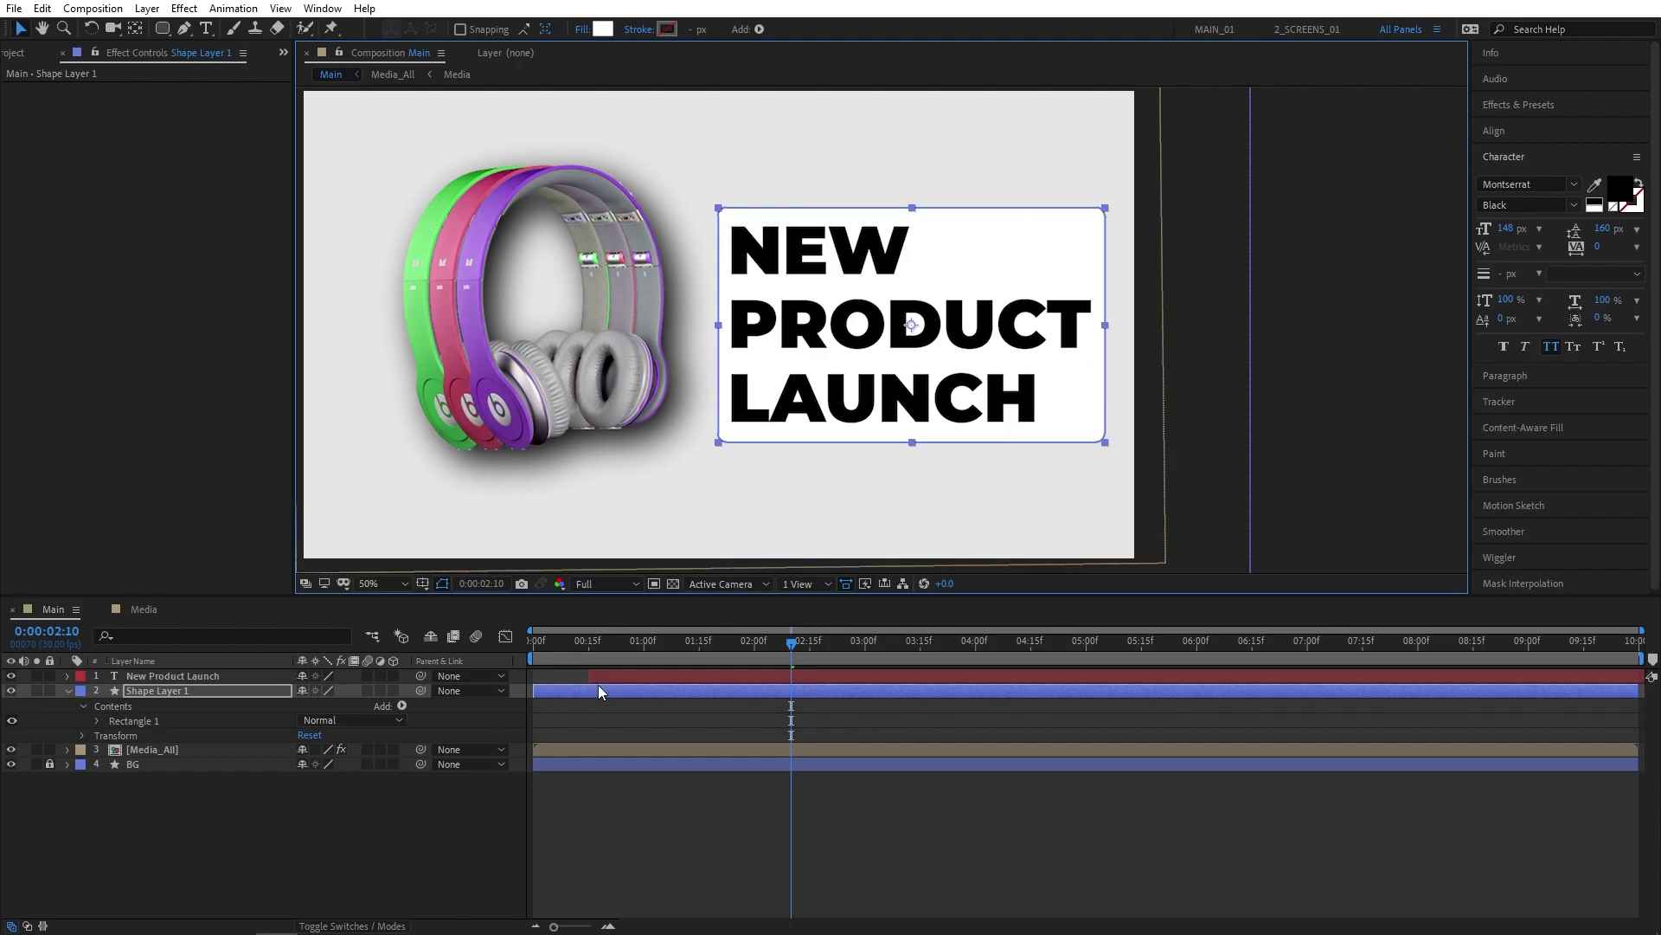
# Step: Shift Shape Layer 1 to start at 0:15 and add an Opacity keyframe of 0% there
pyautogui.moveTo(539, 690); pyautogui.dragTo(597, 681)
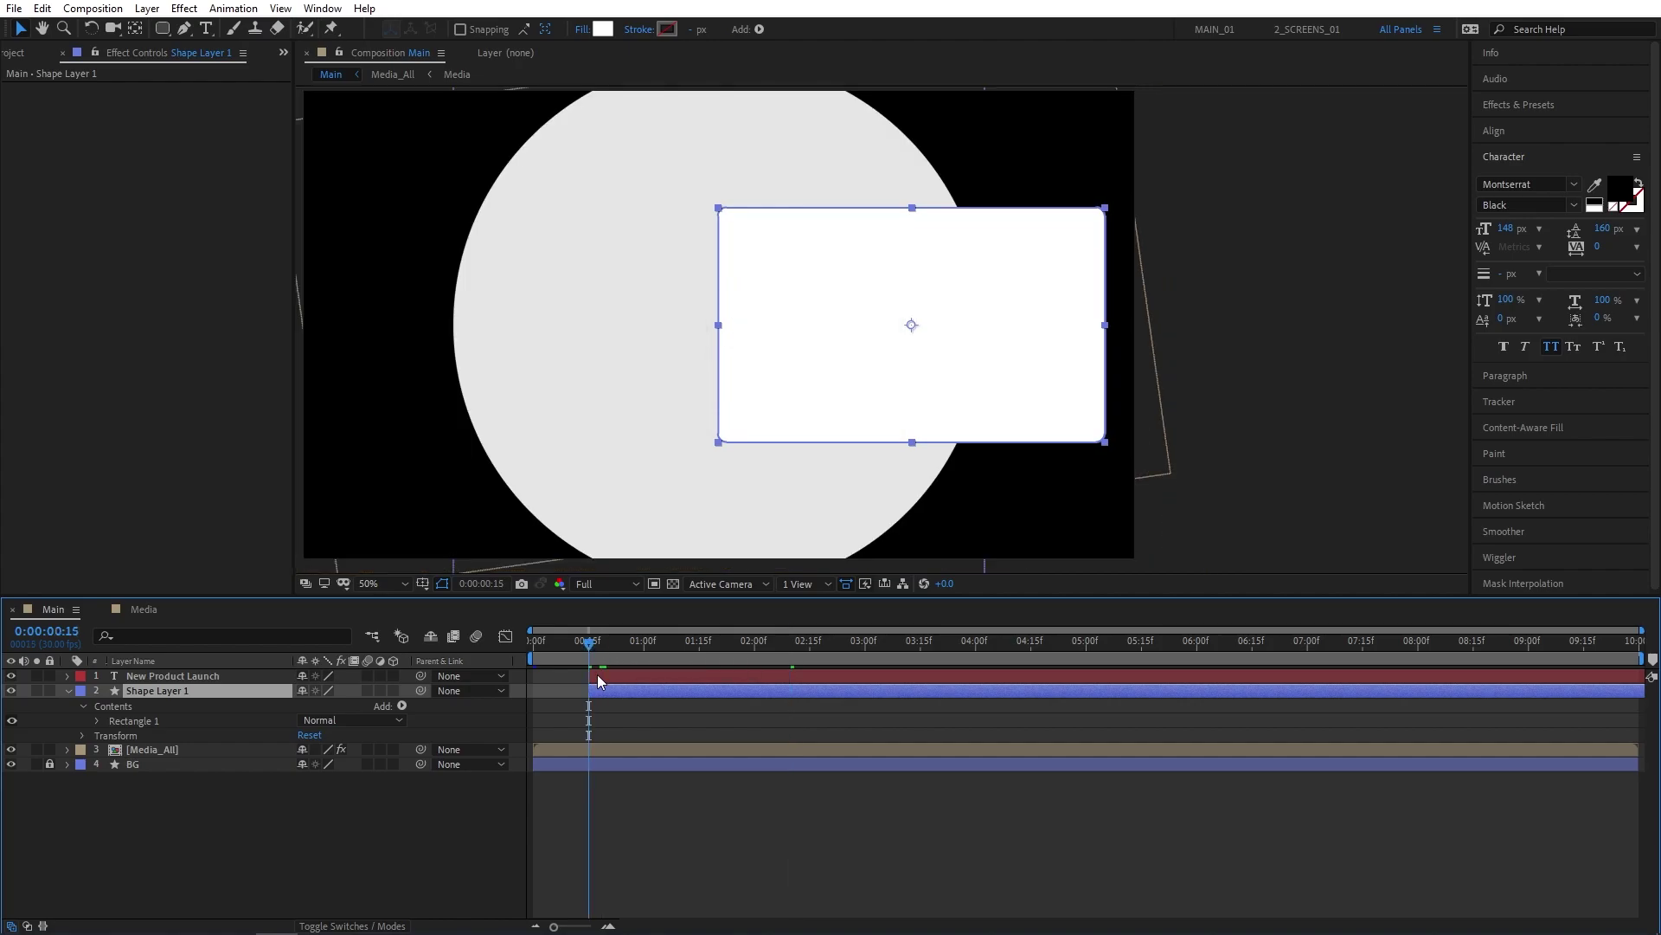
pyautogui.press('t')
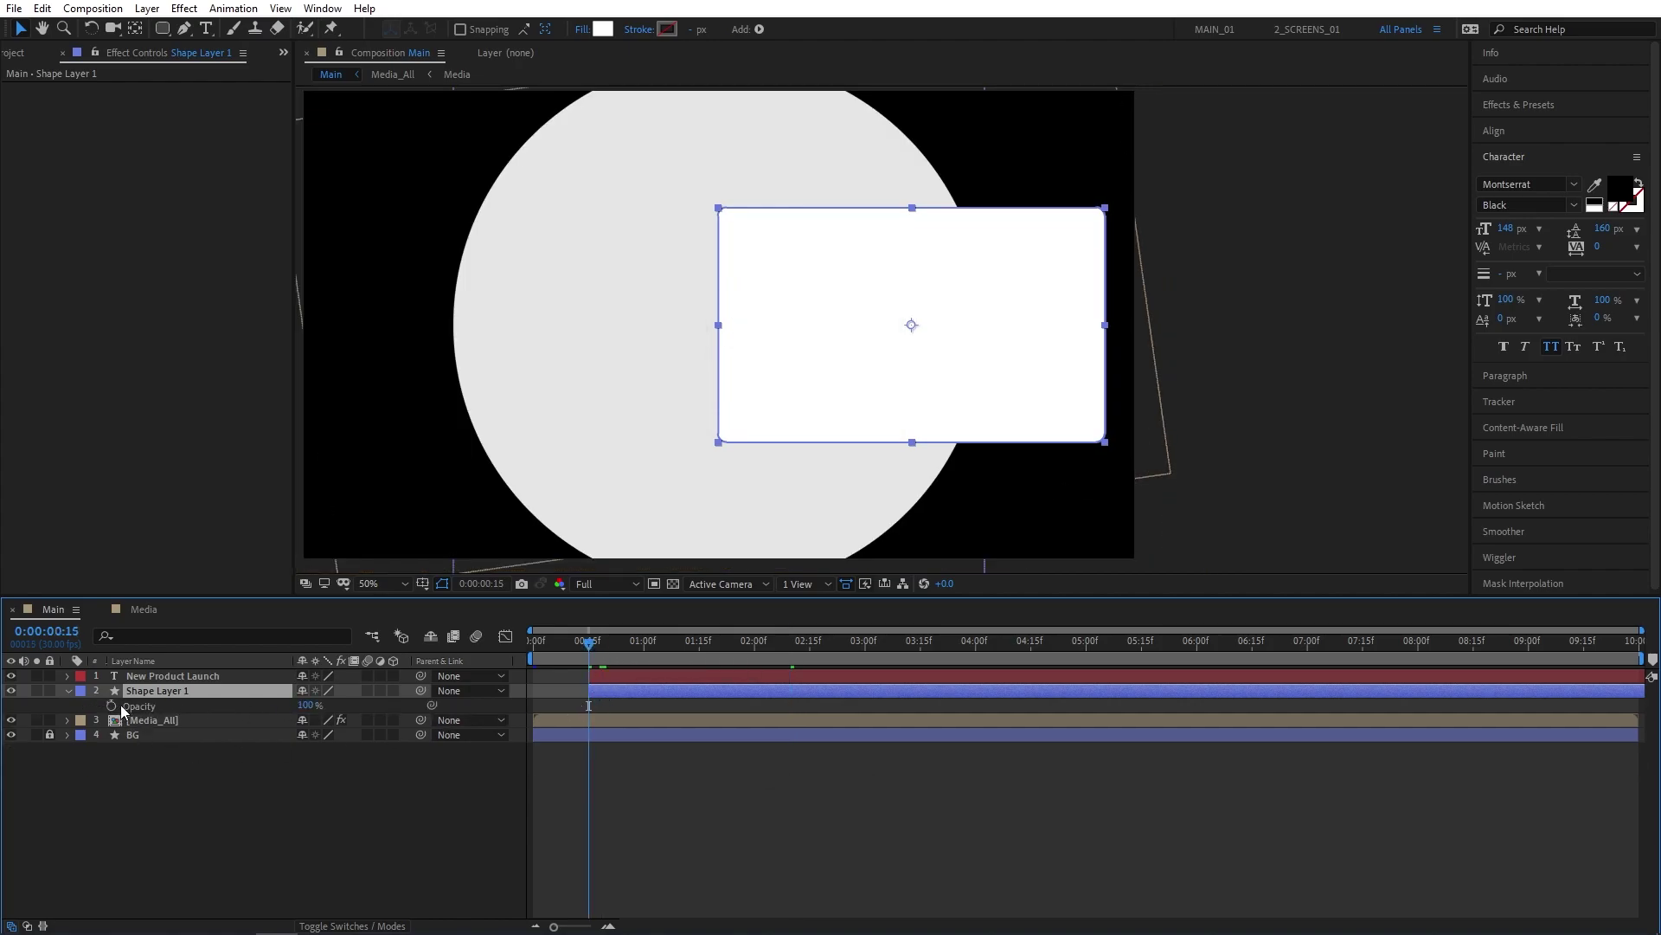
pyautogui.click(111, 705)
pyautogui.click(305, 705)
pyautogui.write('0')
pyautogui.press('Return')
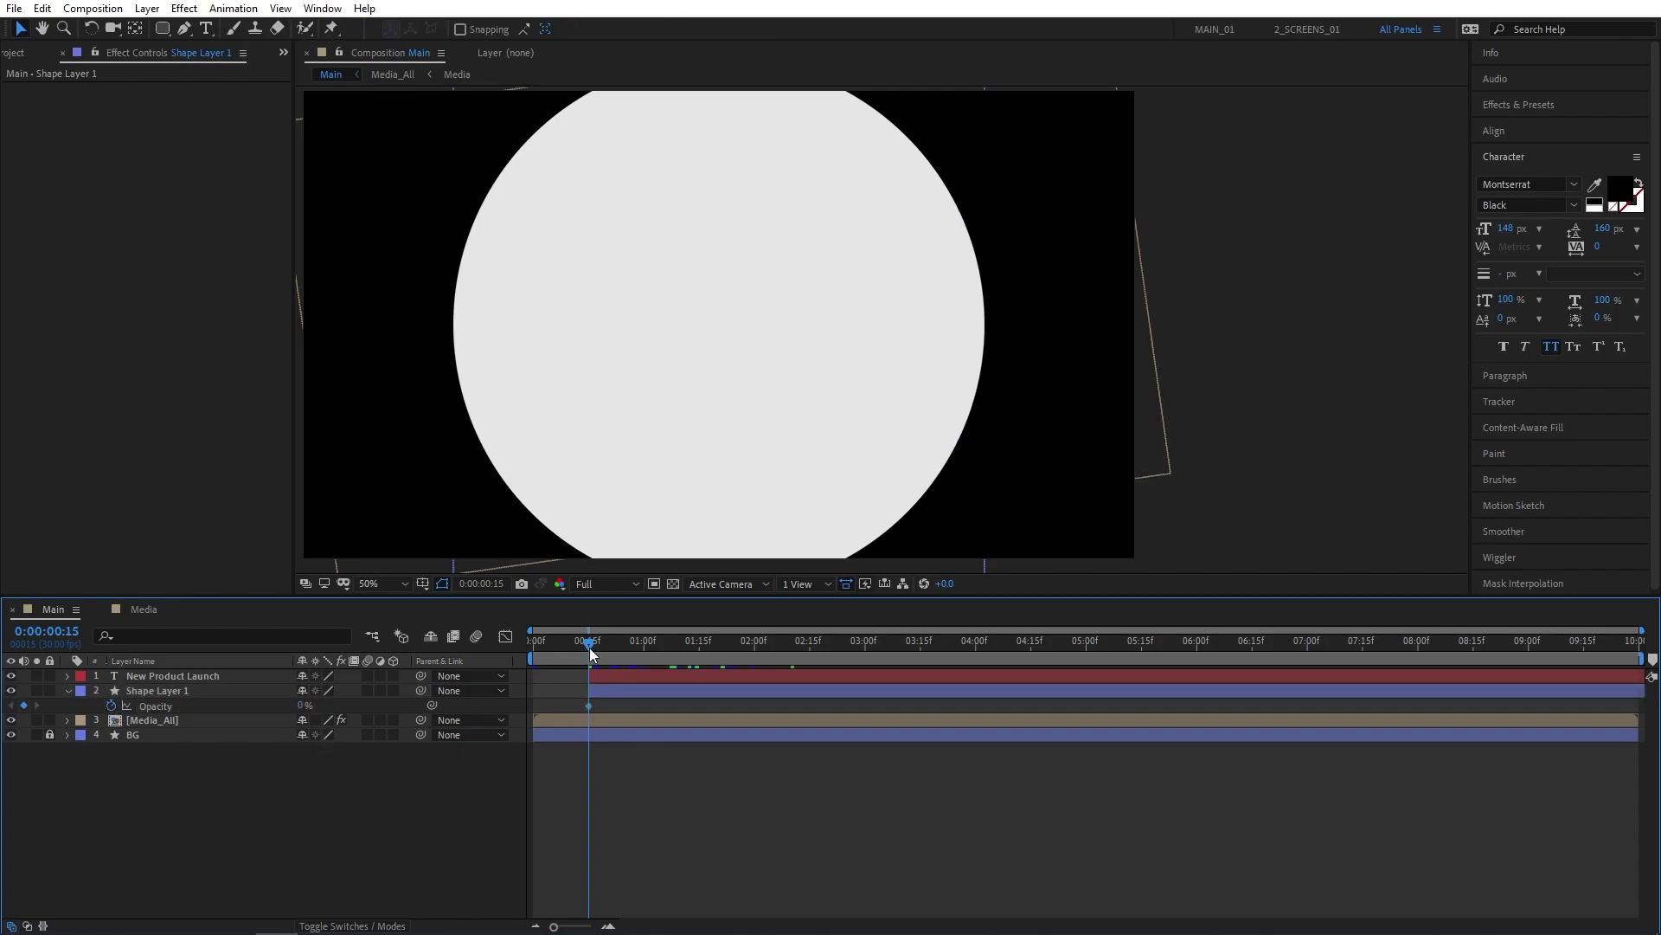
# Step: Set Shape Layer 1's Opacity to 25% at 1:15 and preview the fade-in
pyautogui.moveTo(589, 642); pyautogui.dragTo(690, 657)
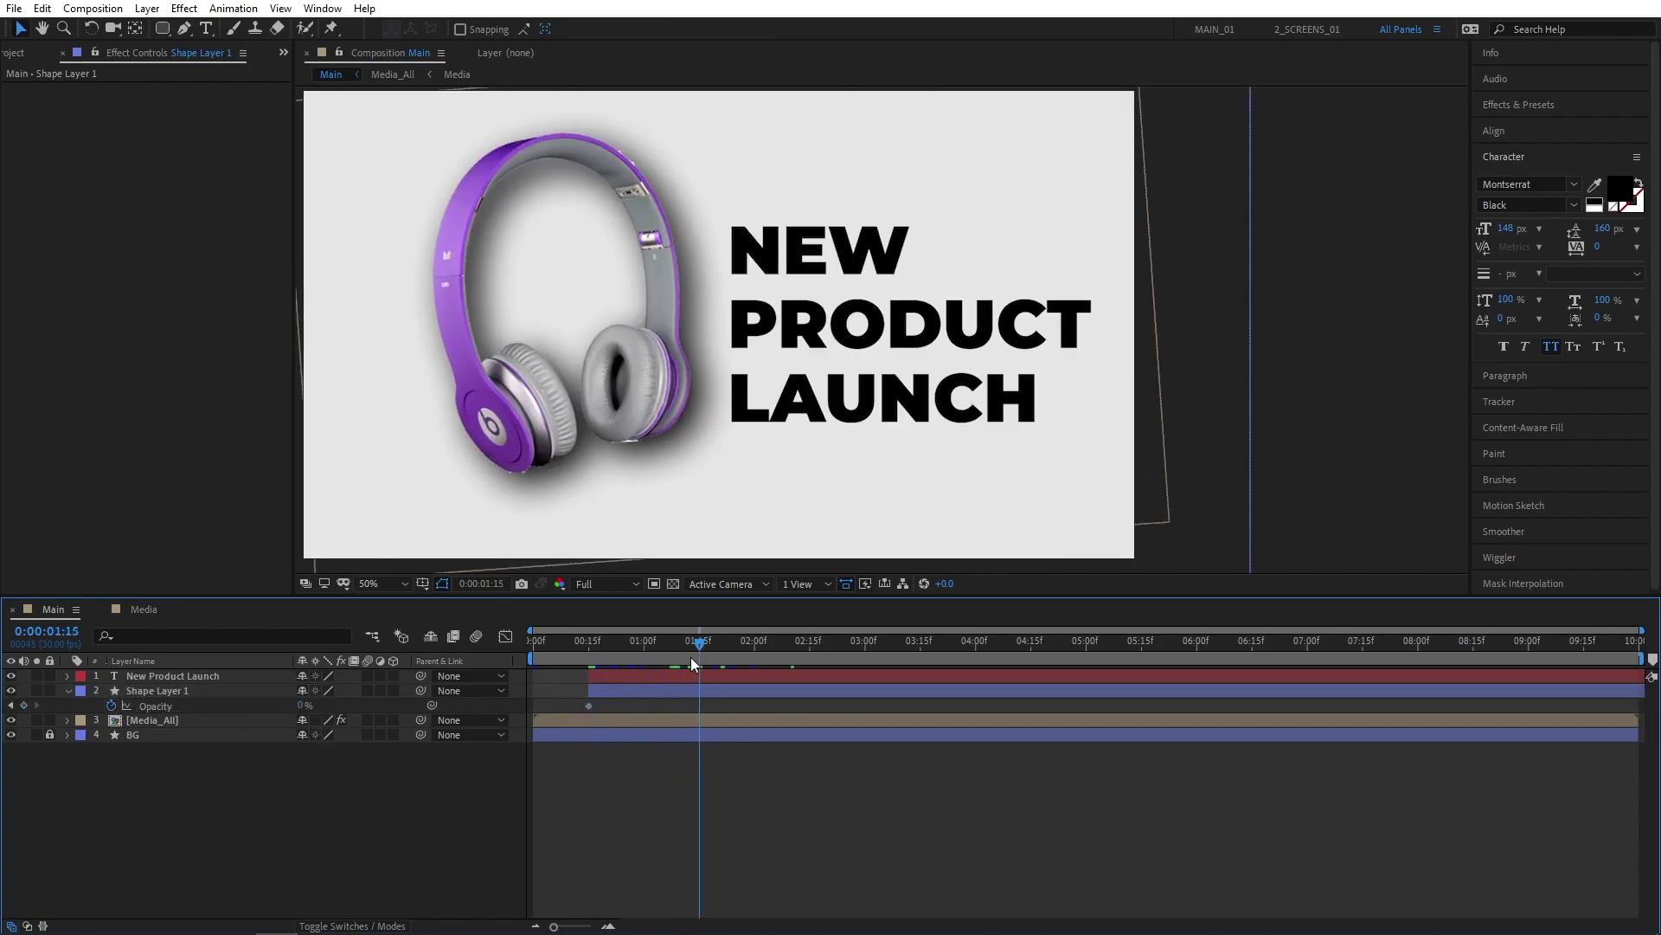
pyautogui.click(545, 710)
pyautogui.click(300, 706)
pyautogui.write('25')
pyautogui.click(308, 807)
pyautogui.moveTo(691, 644); pyautogui.dragTo(828, 647)
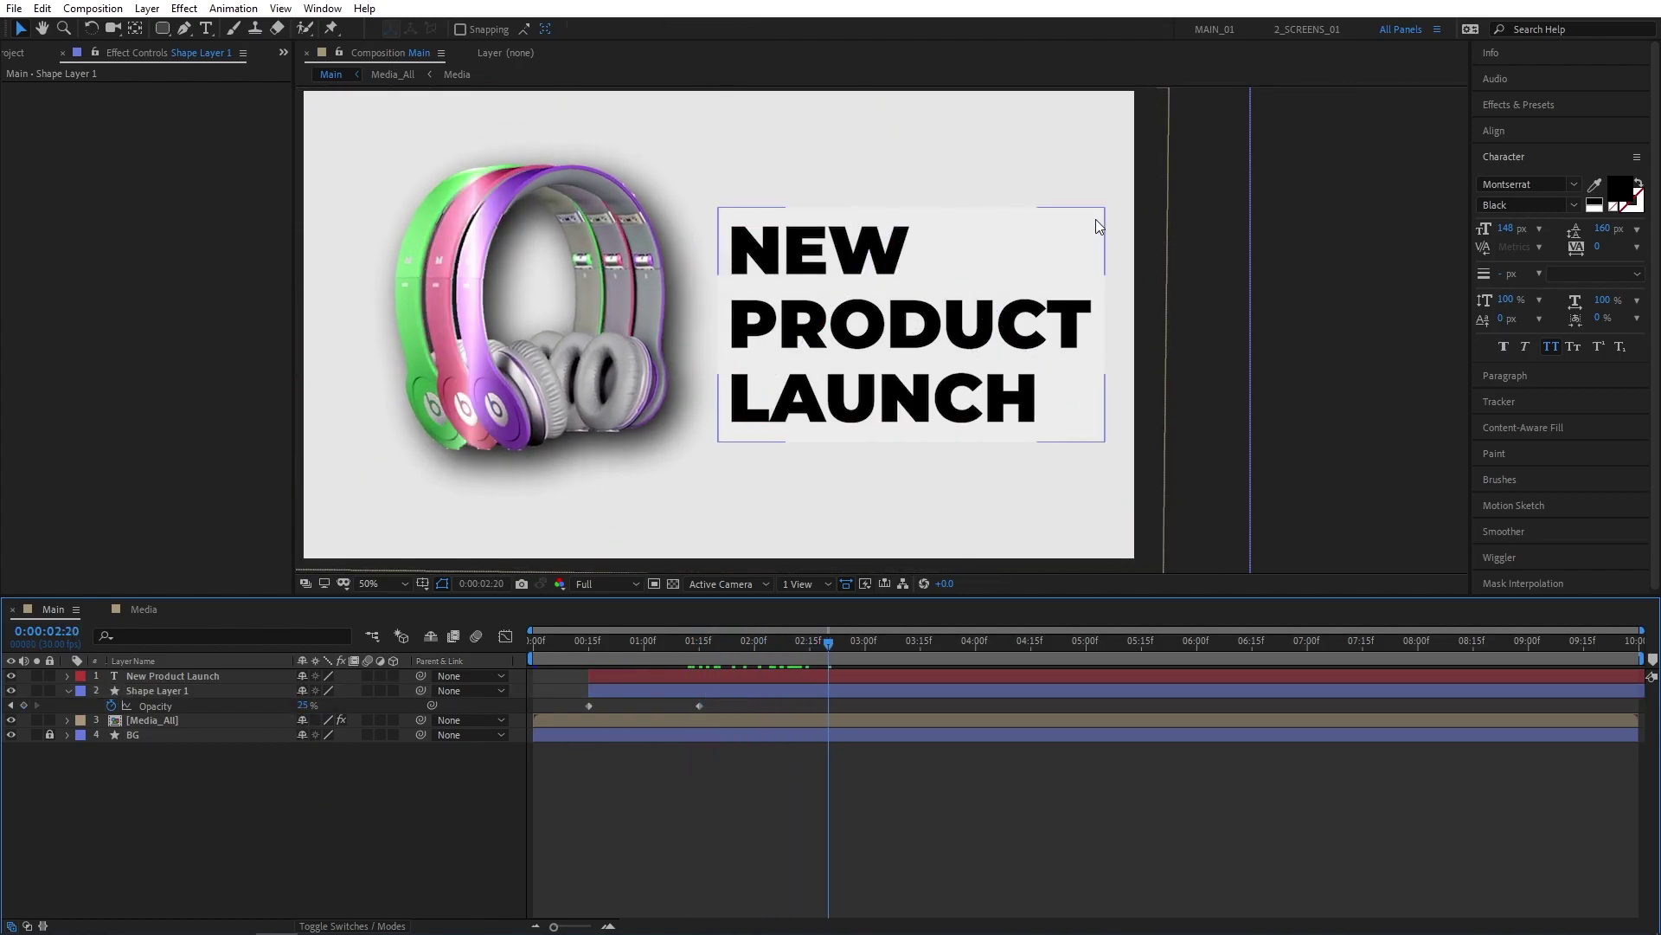
# Step: Pre-compose the New Product Launch layer and Shape Layer 1 together under the name Text
pyautogui.click(151, 676)
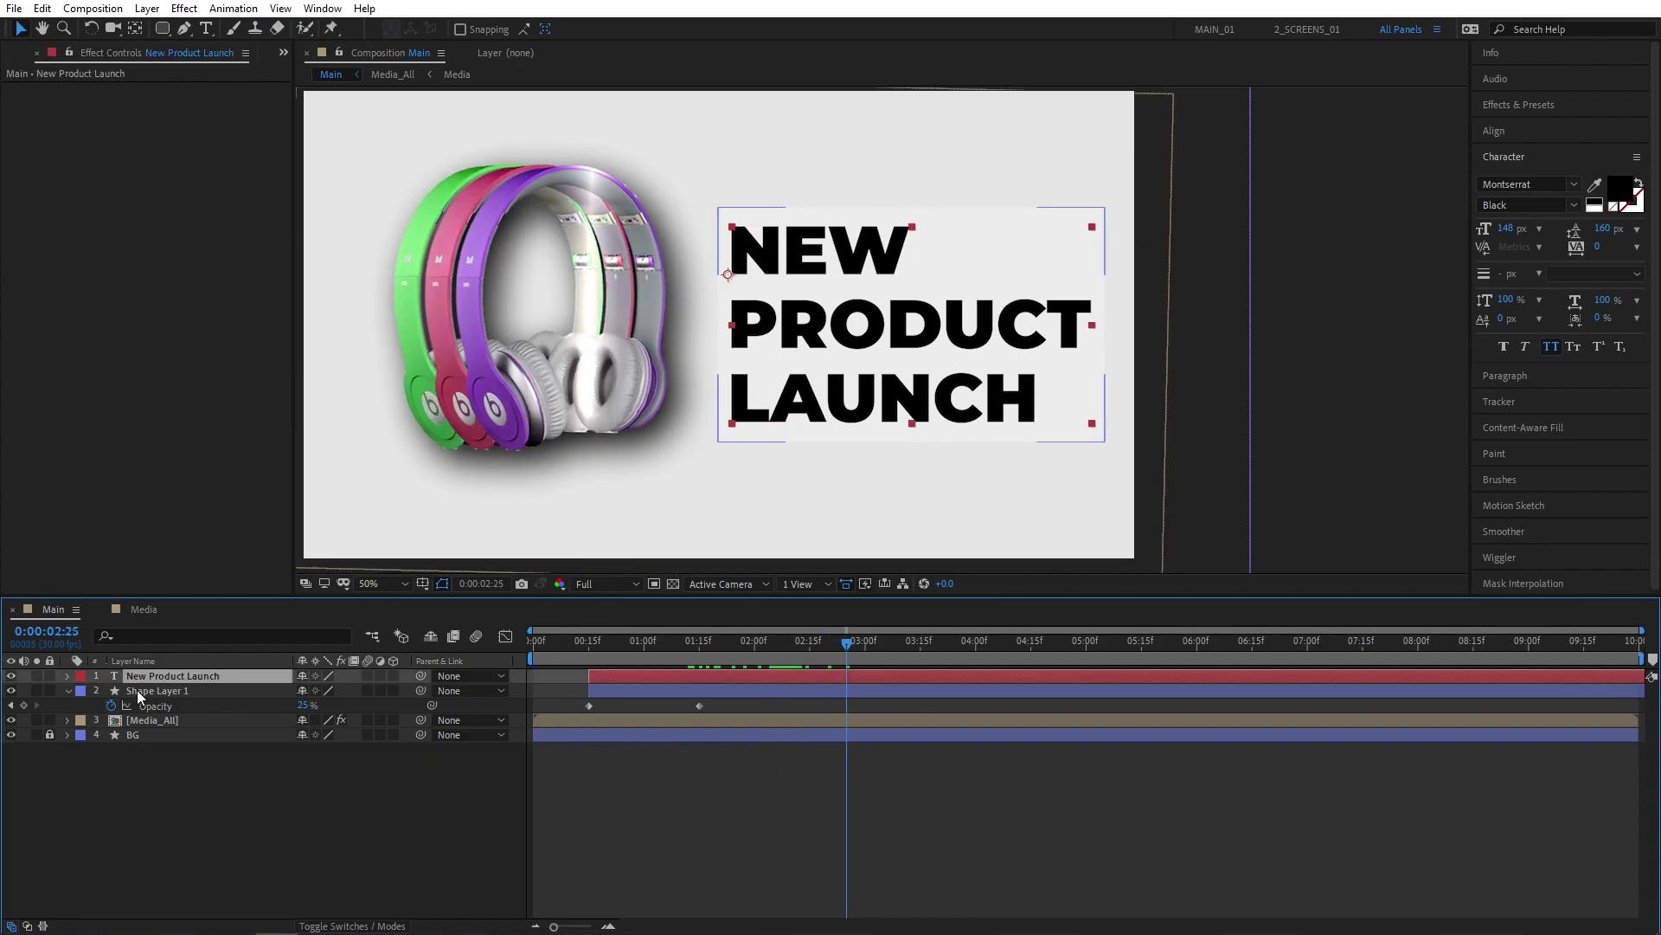
pyautogui.keyDown('shift'); pyautogui.click(137, 689); pyautogui.keyUp('shift')
pyautogui.rightClick(173, 679)
pyautogui.click(230, 581)
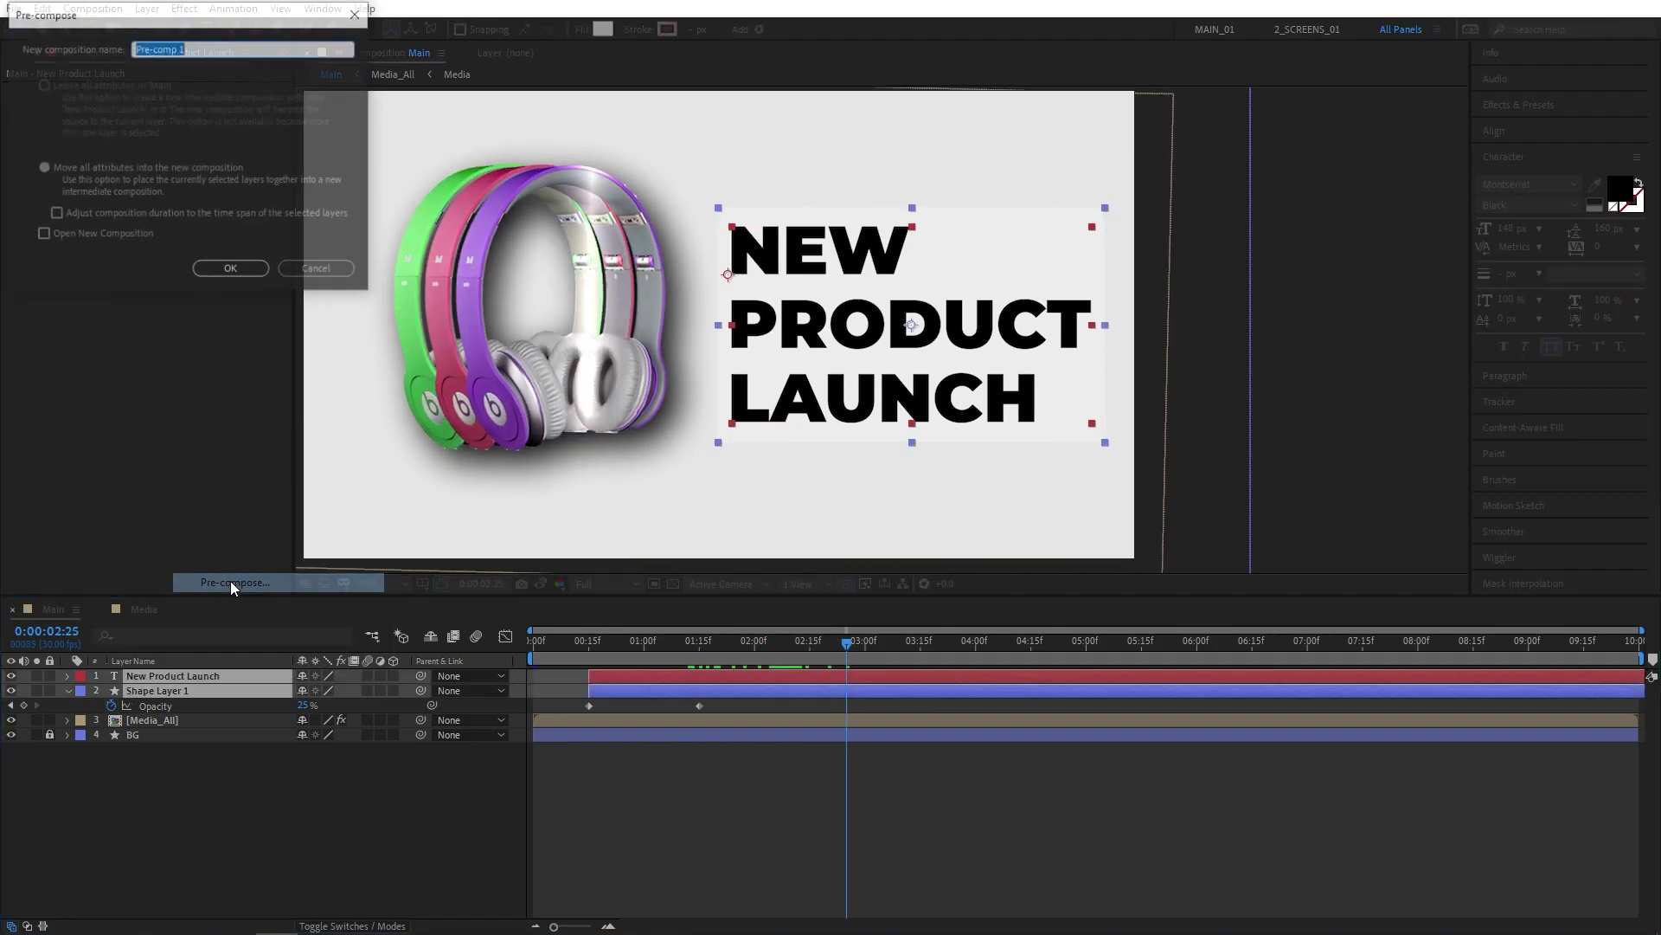
pyautogui.write('Text')
pyautogui.press('Return')
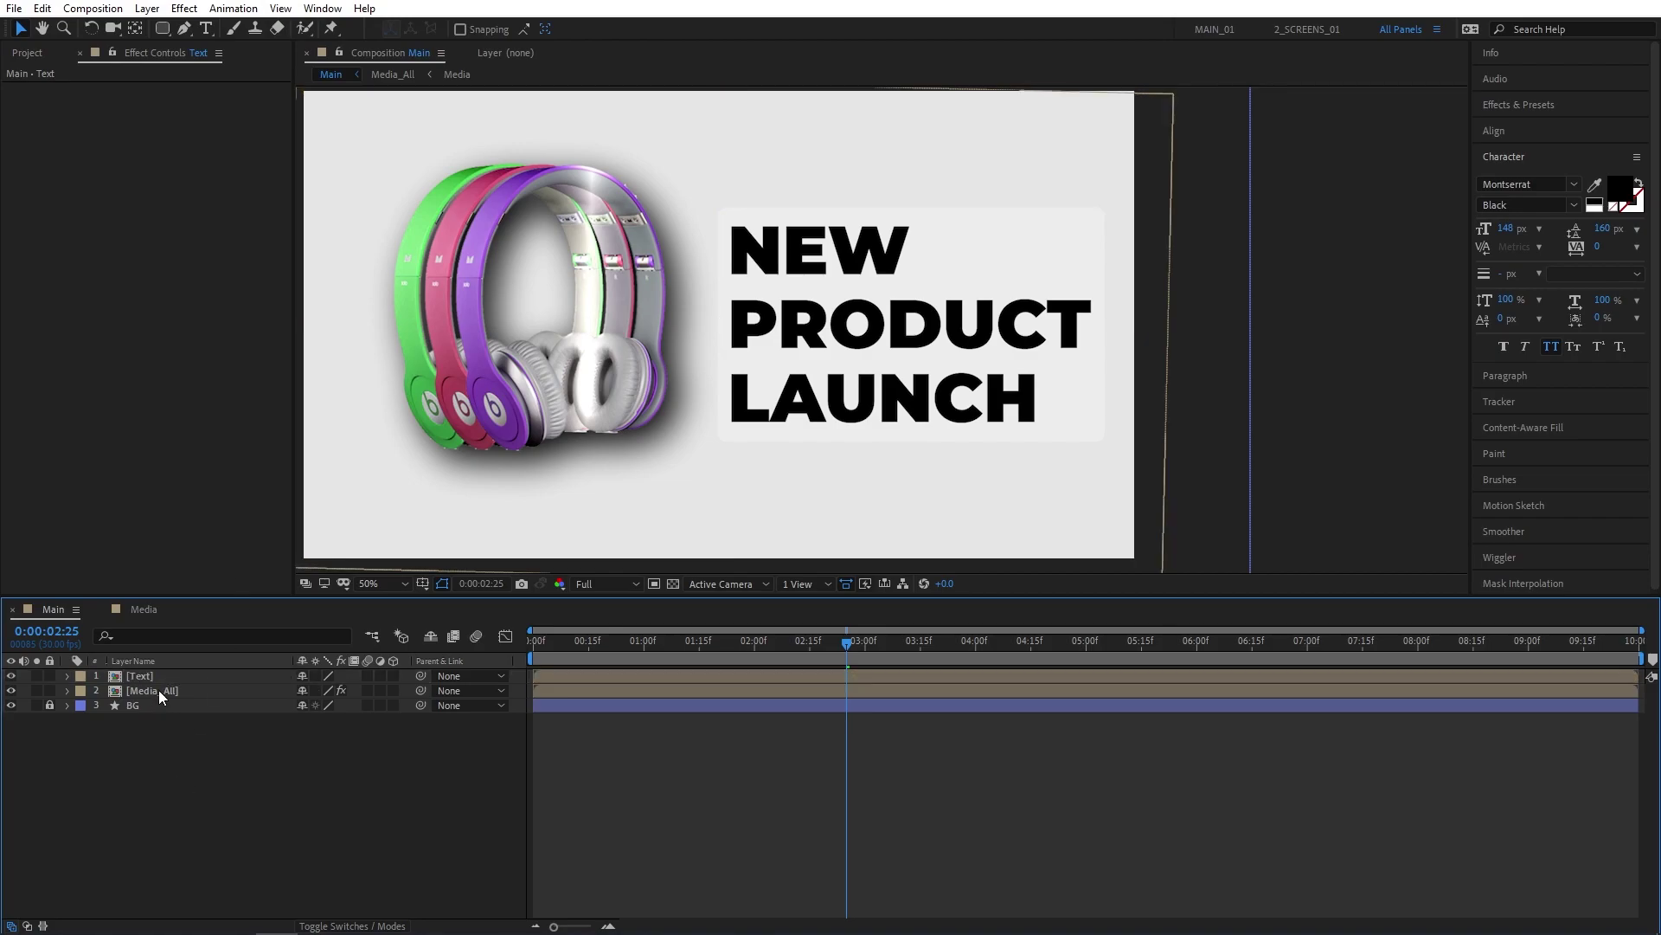
# Step: Copy the Drop Shadow effect from Media_All to the Text layer and preview the result
pyautogui.click(154, 689)
pyautogui.click(76, 271)
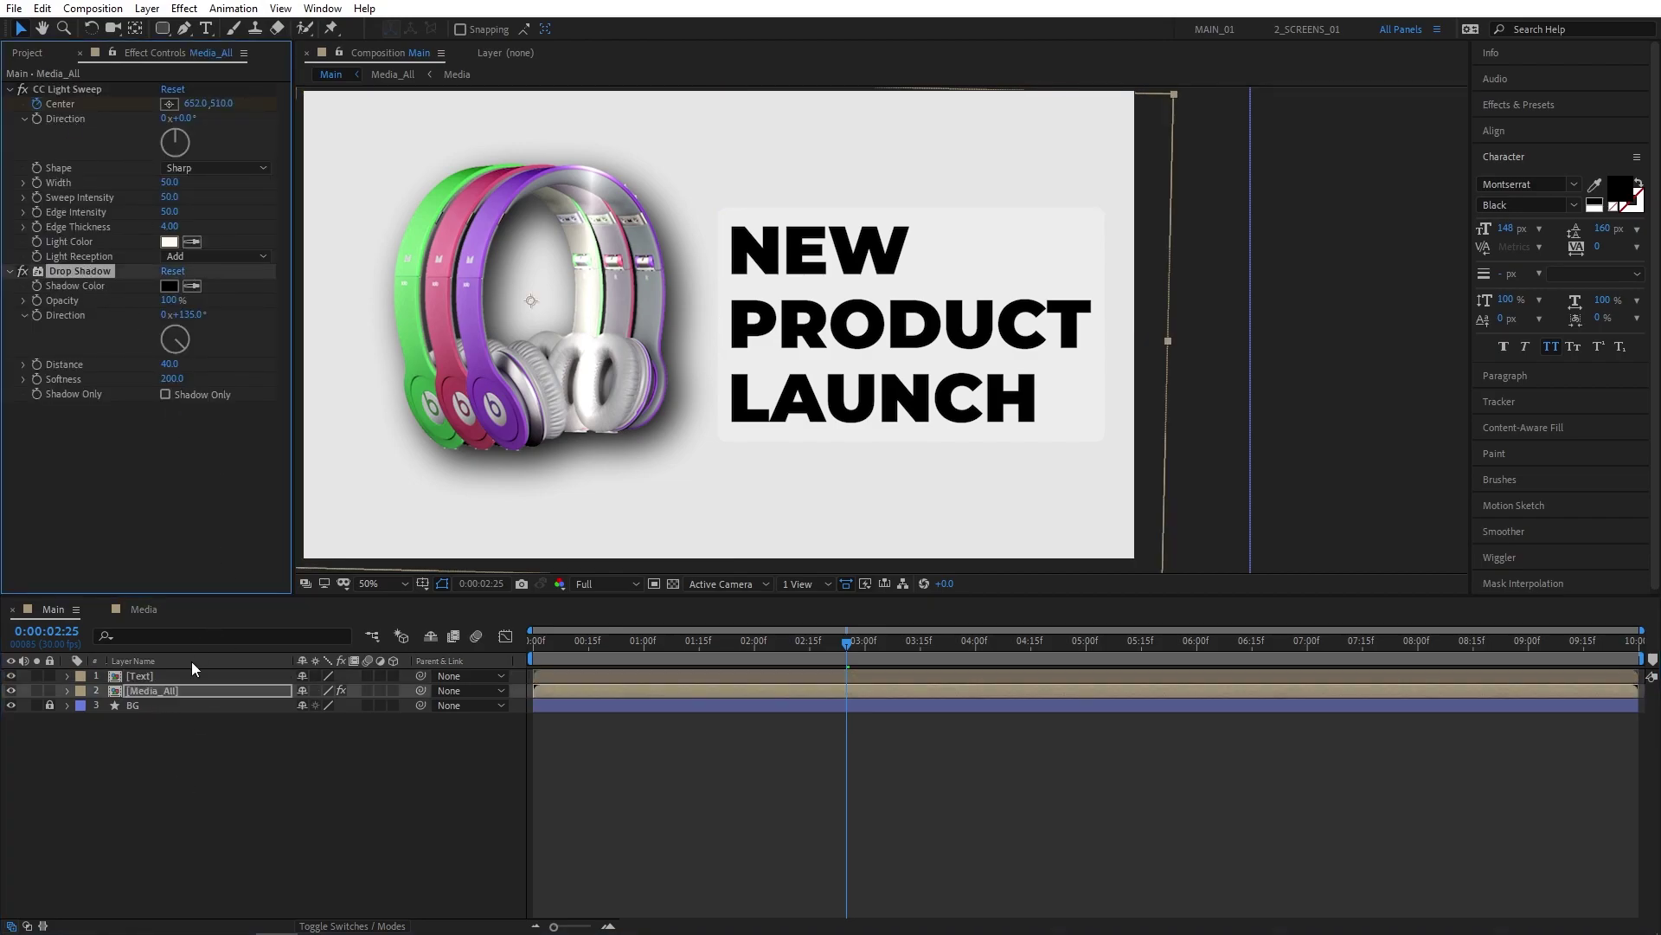
pyautogui.hotkey('ctrl', 'c')
pyautogui.click(144, 675)
pyautogui.hotkey('ctrl', 'v')
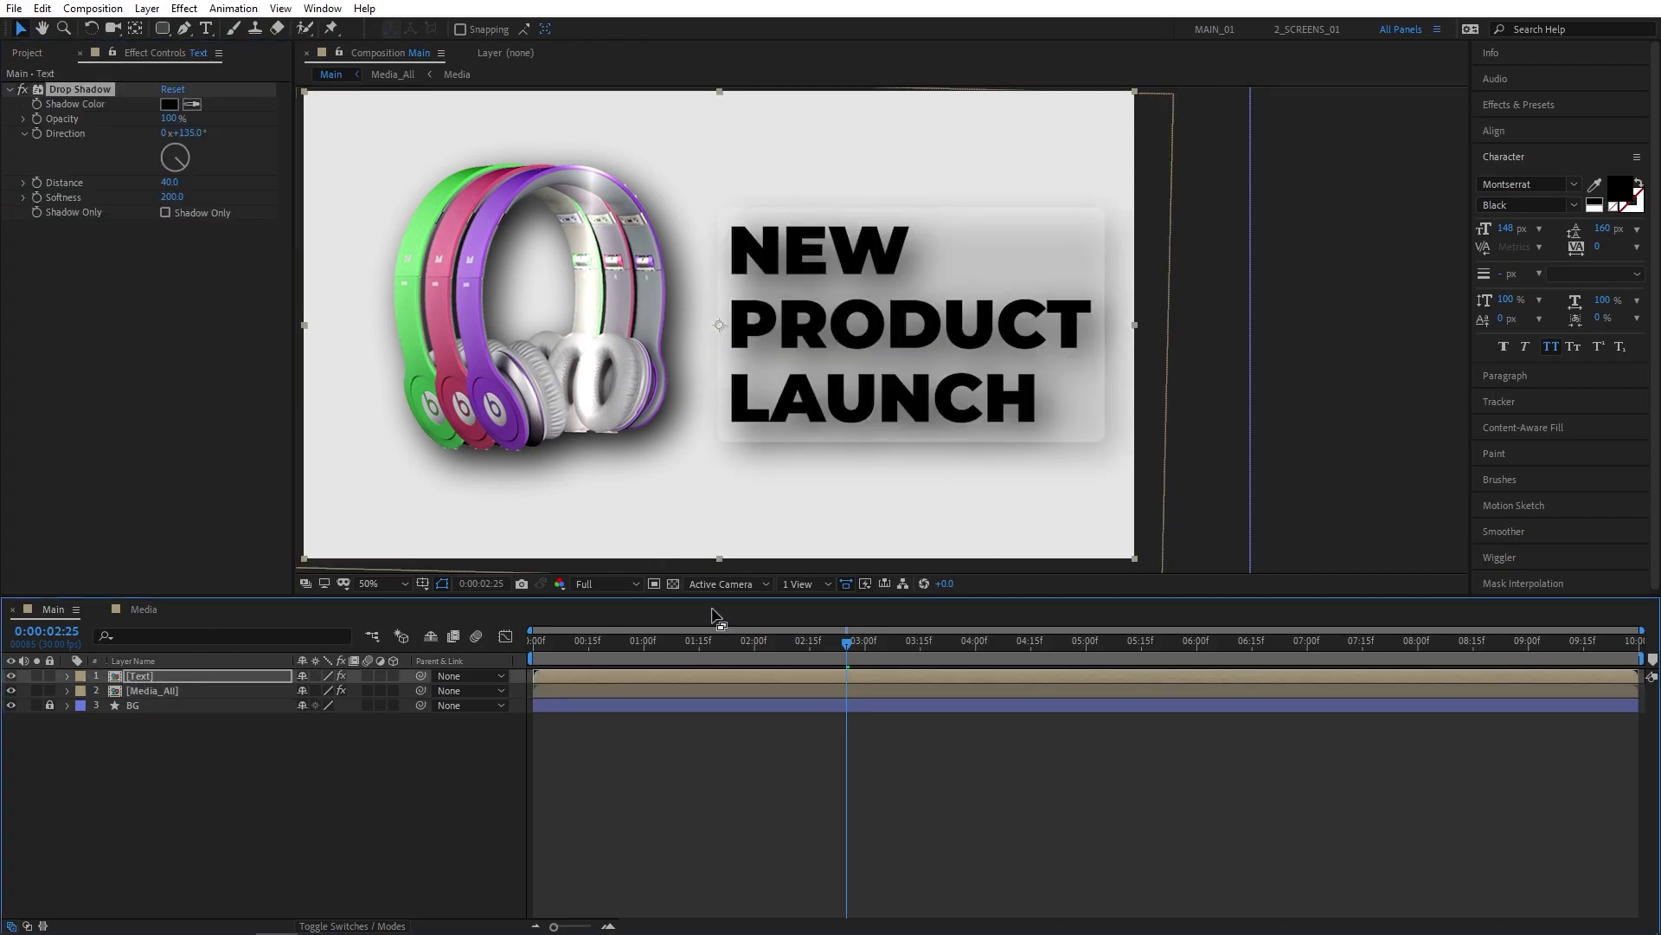
pyautogui.moveTo(848, 649); pyautogui.dragTo(761, 648)
pyautogui.scroll(-1, 896, 454)
pyautogui.click(690, 719)
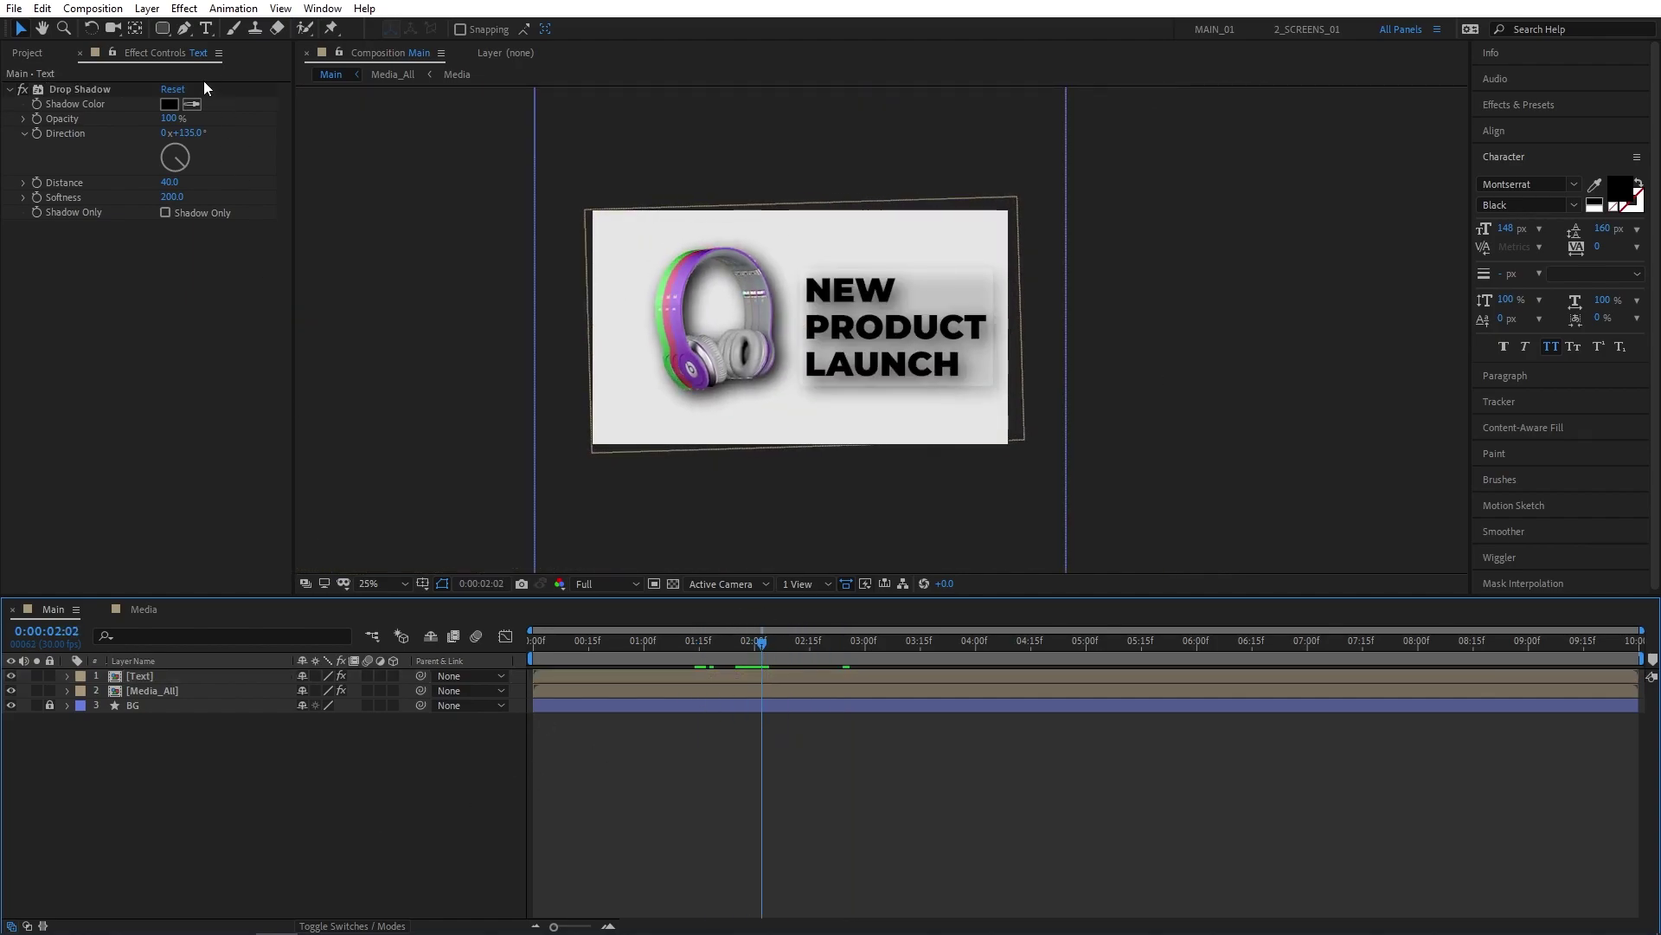
# Step: Draw a circle with a white (FFFFFF) fill over the centre of the composition as a new shape layer
pyautogui.moveTo(162, 29); pyautogui.dragTo(218, 32)
pyautogui.click(465, 30)
pyautogui.moveTo(81, 56); pyautogui.dragTo(23, 43)
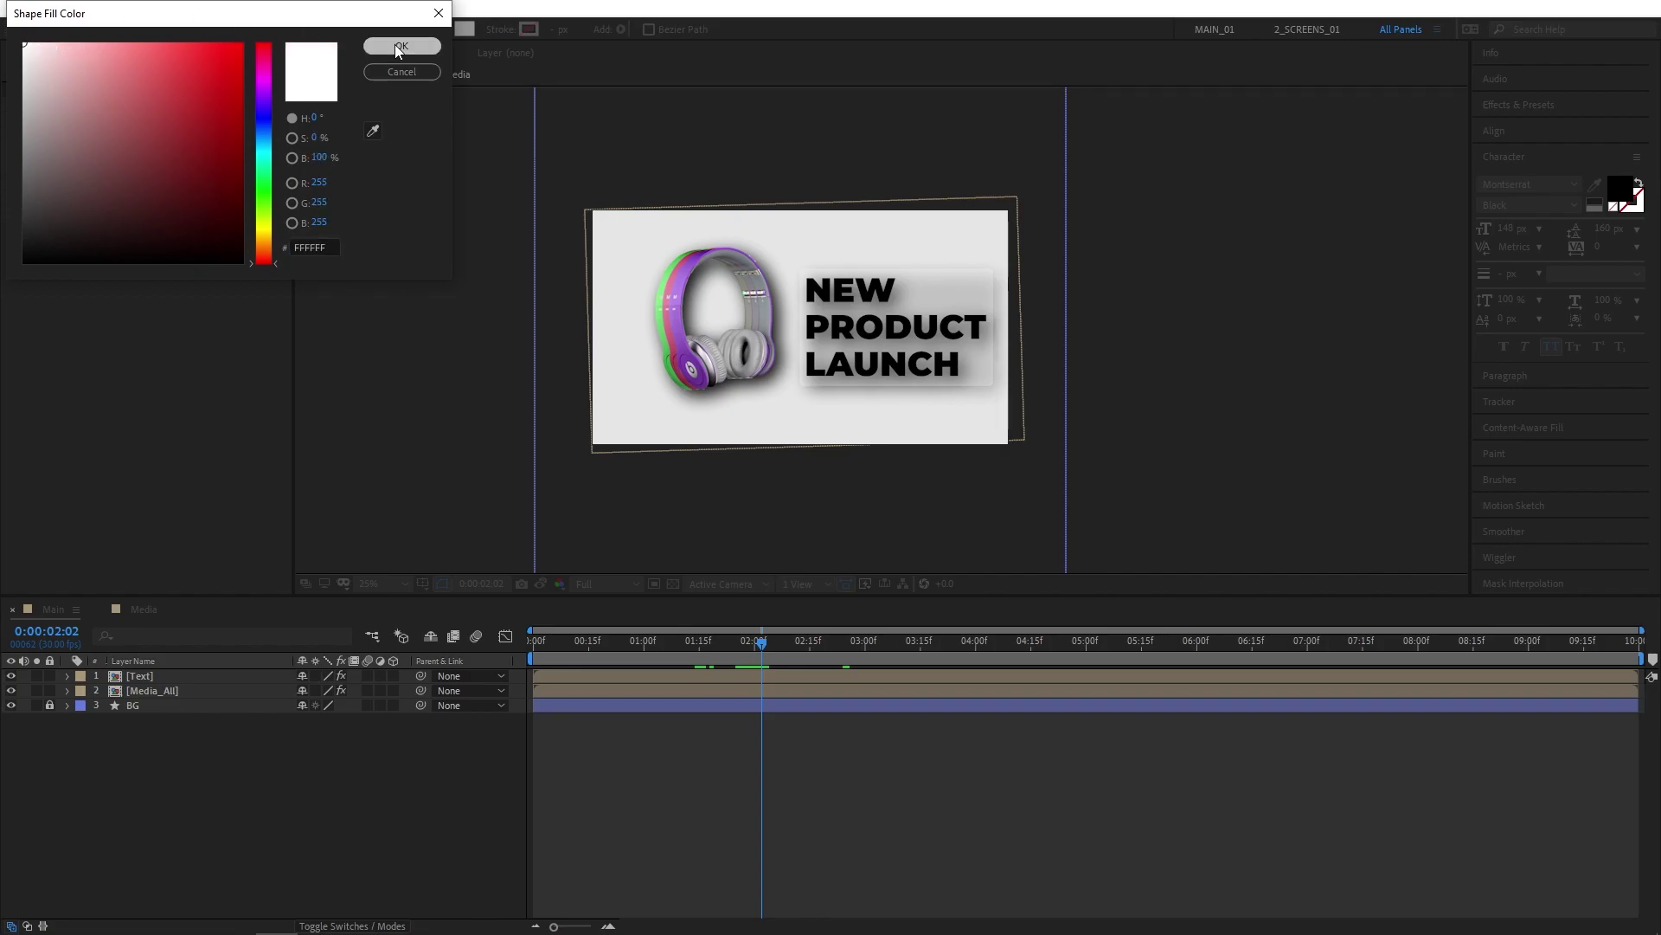
pyautogui.click(400, 46)
pyautogui.moveTo(806, 325); pyautogui.dragTo(892, 347)
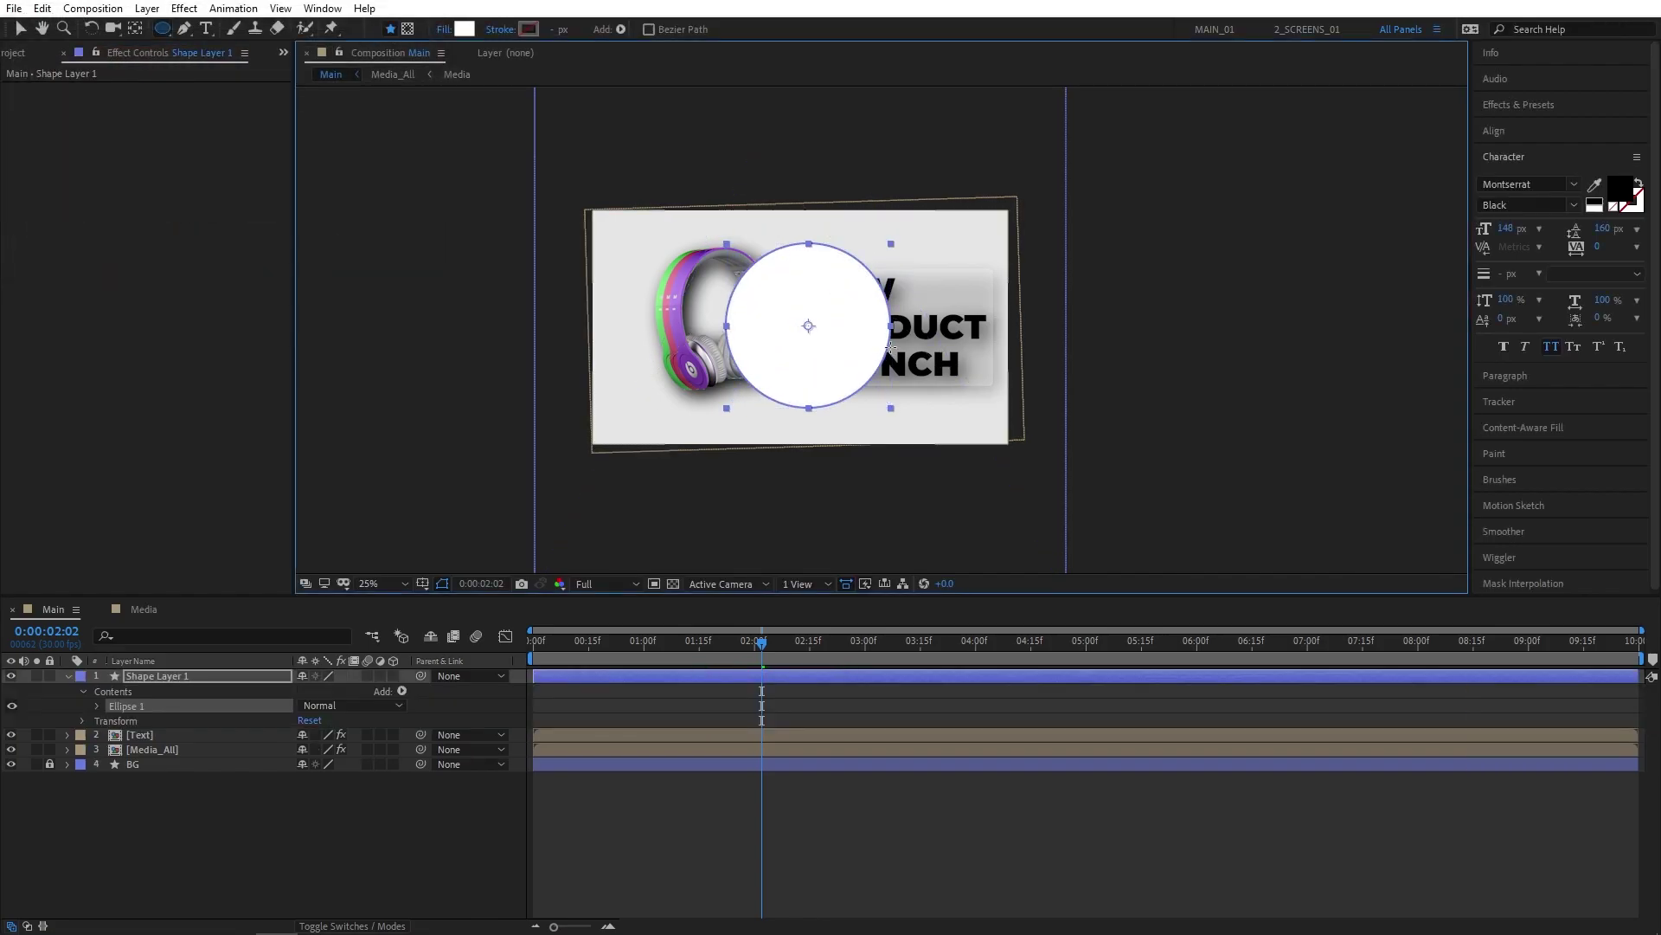
# Step: Add an Inner Shadow layer style to the white circle with Angle -45°, Distance 150 and Size 200
pyautogui.rightClick(198, 676)
pyautogui.moveTo(266, 414)
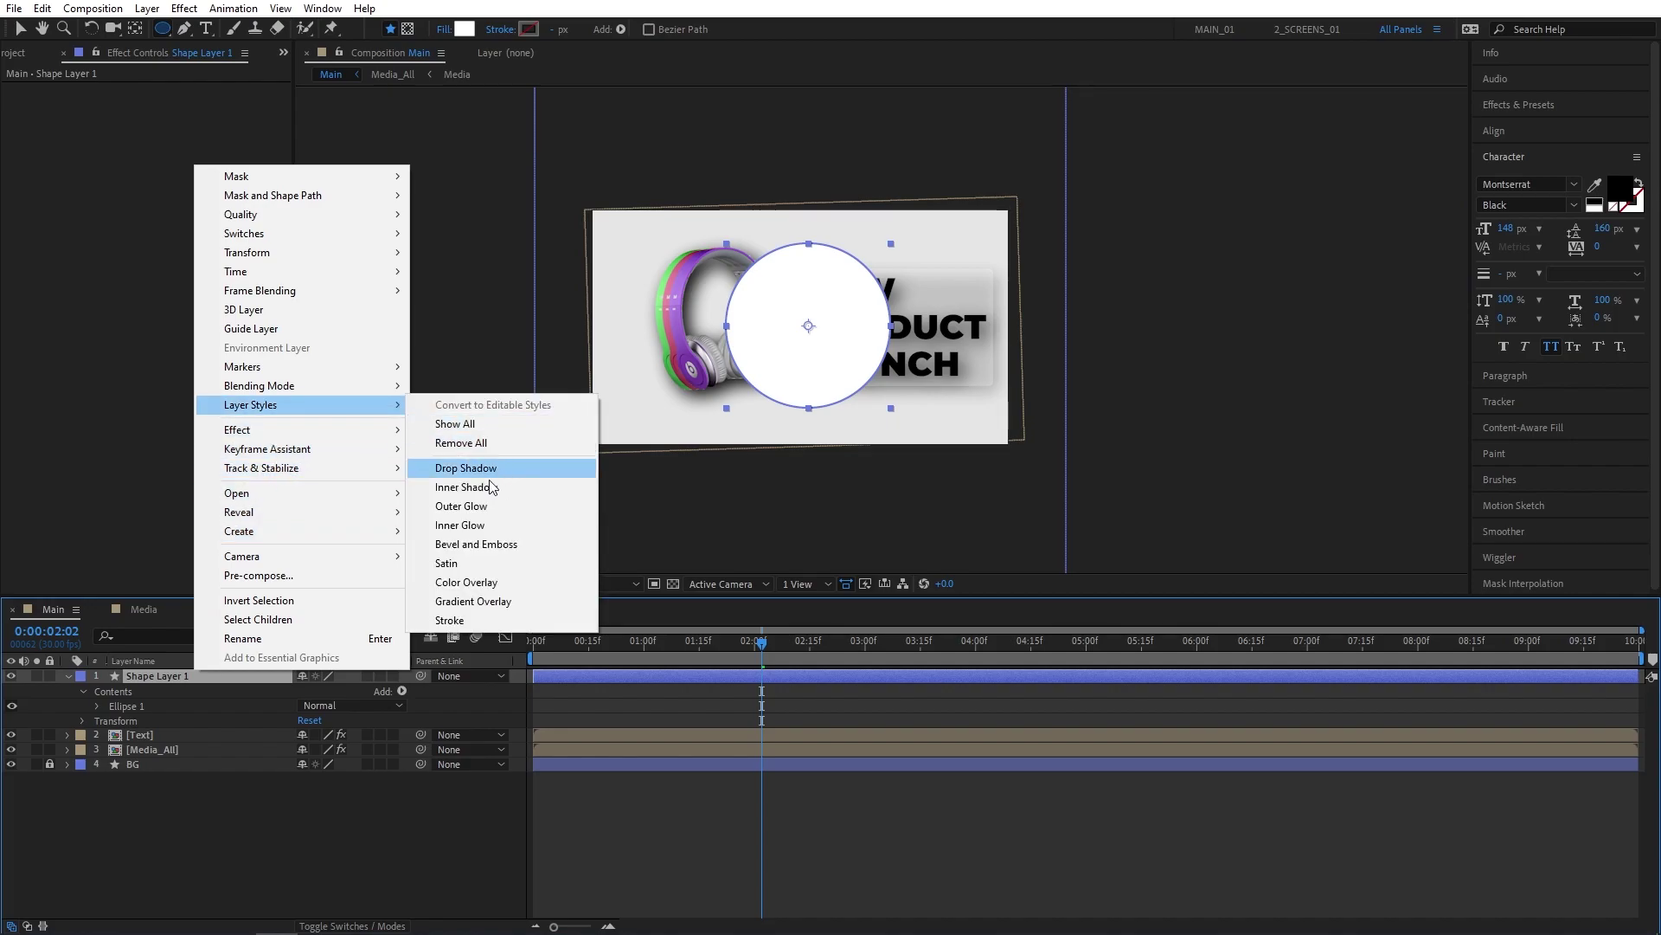
pyautogui.click(472, 484)
pyautogui.click(98, 765)
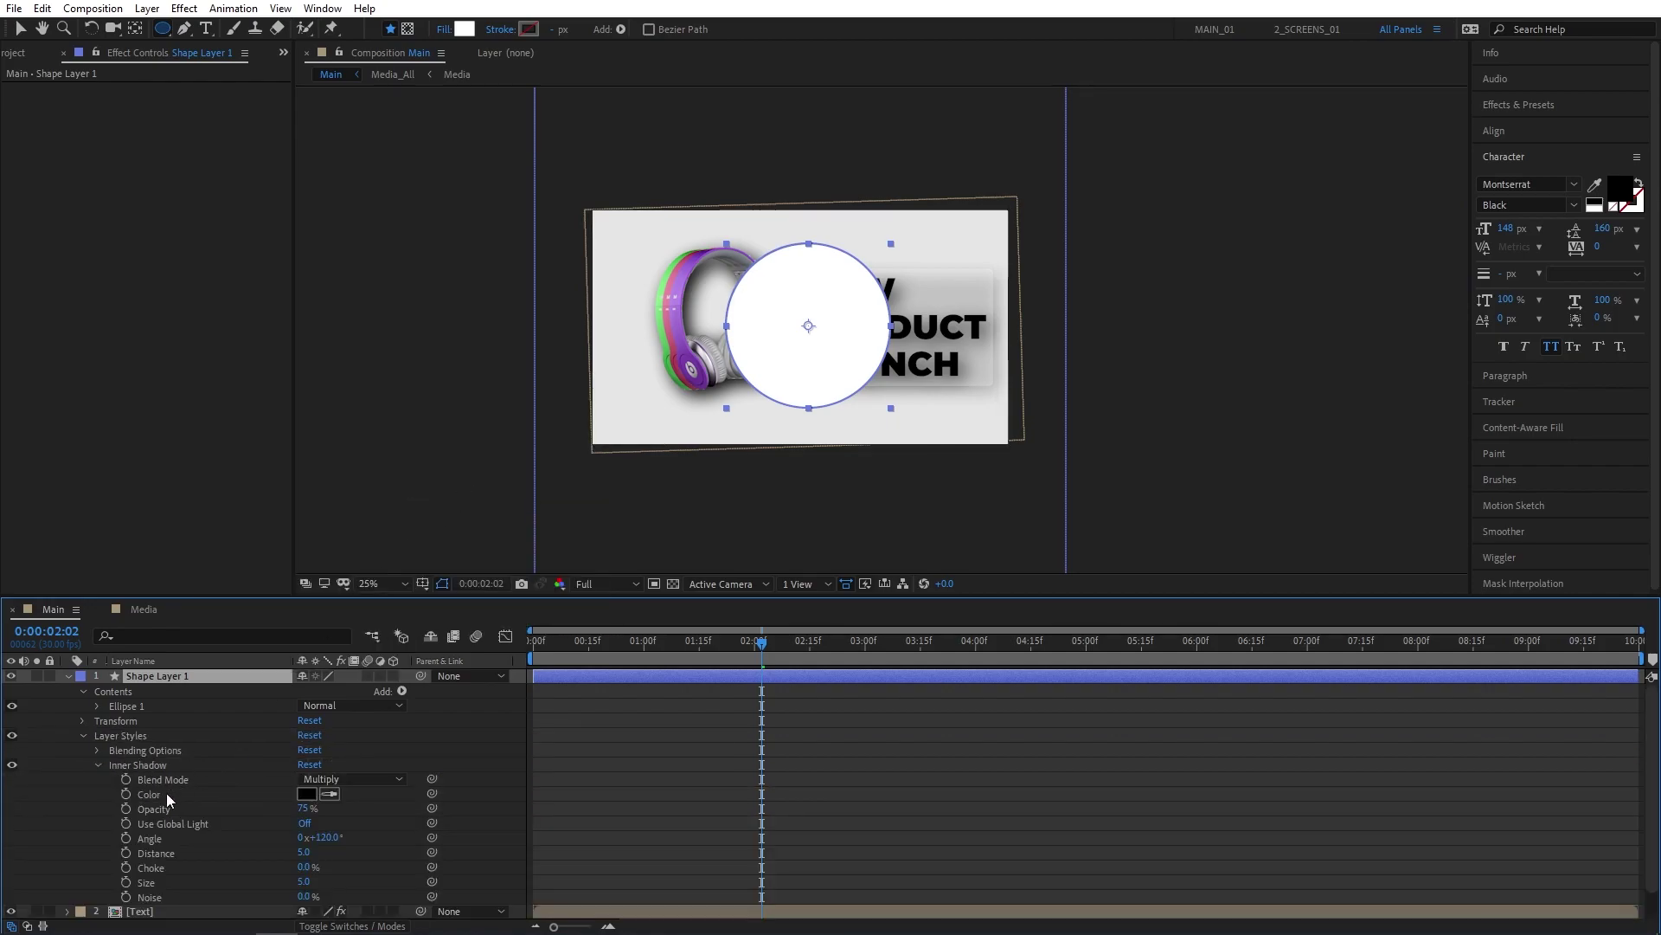
pyautogui.click(330, 837)
pyautogui.write('-45')
pyautogui.click(304, 852)
pyautogui.write('150')
pyautogui.press('Return')
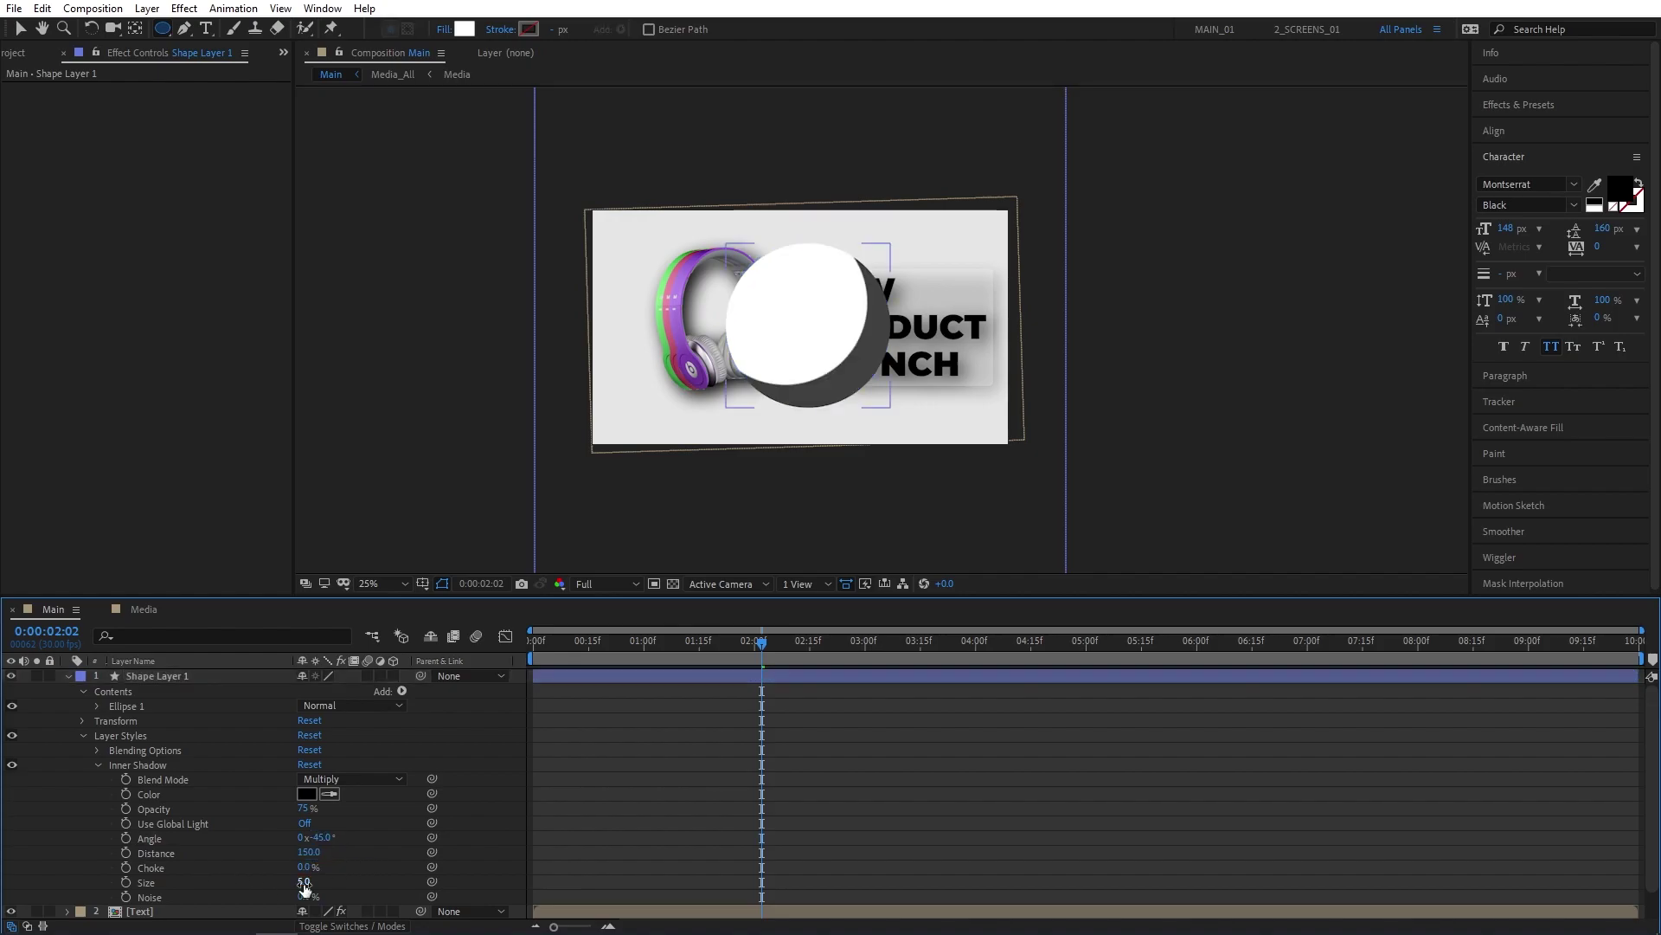
pyautogui.click(304, 881)
pyautogui.write('200')
pyautogui.press('Return')
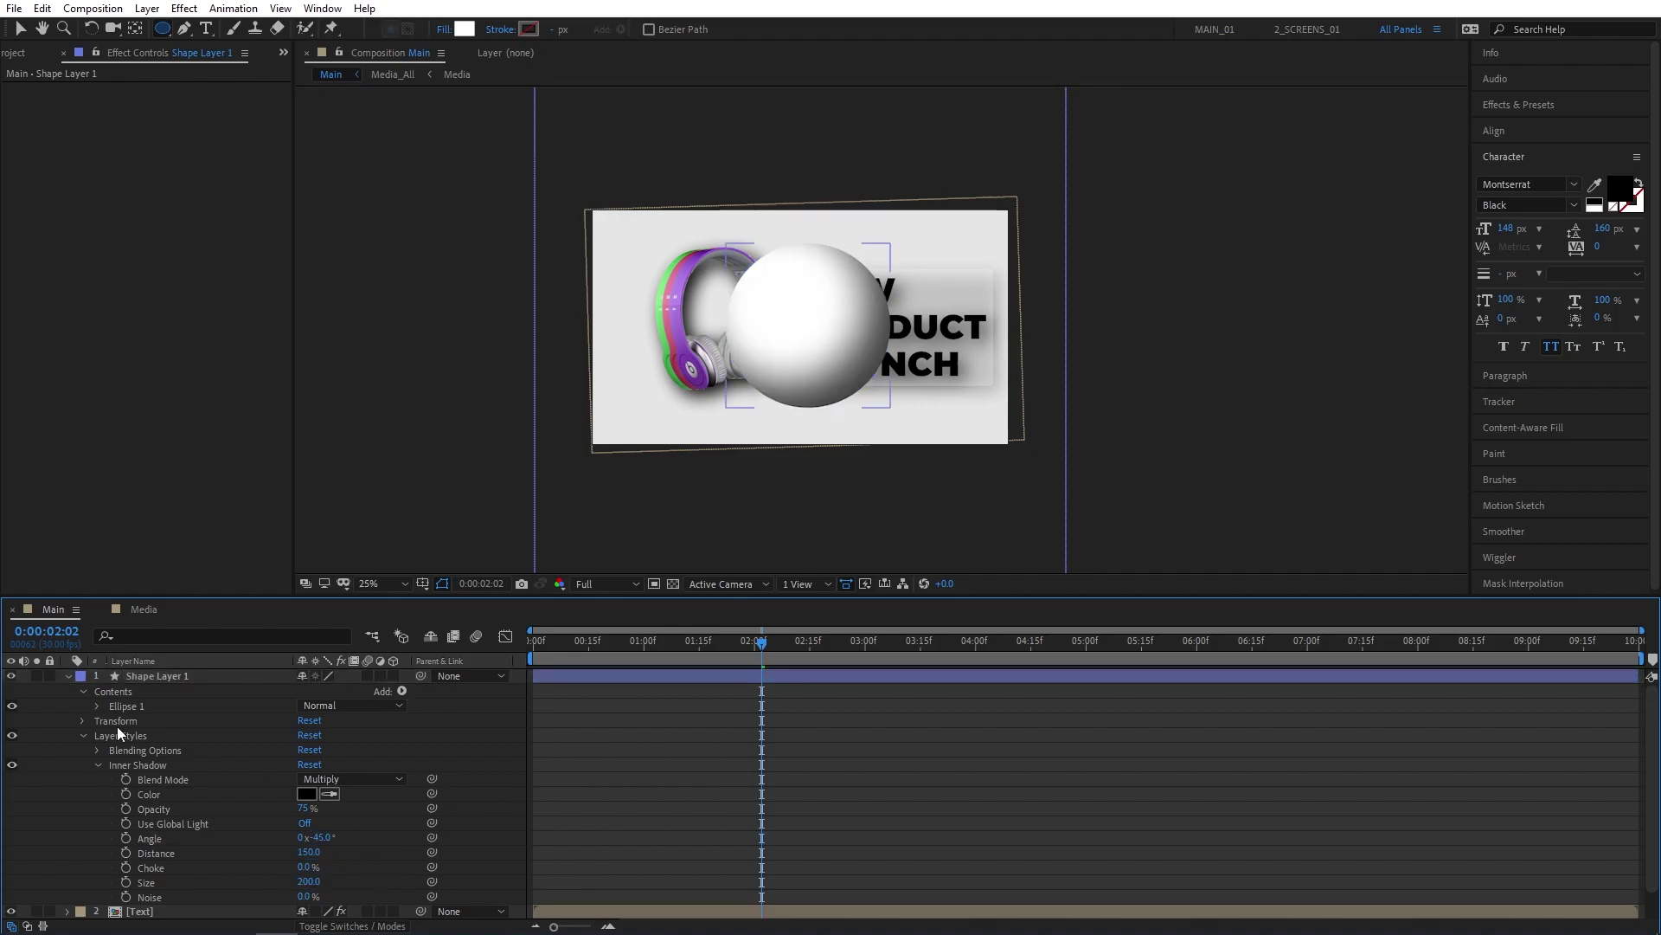
# Step: Pre-compose the shaded circle layer under the name Circle
pyautogui.rightClick(158, 678)
pyautogui.click(230, 581)
pyautogui.write('Circle')
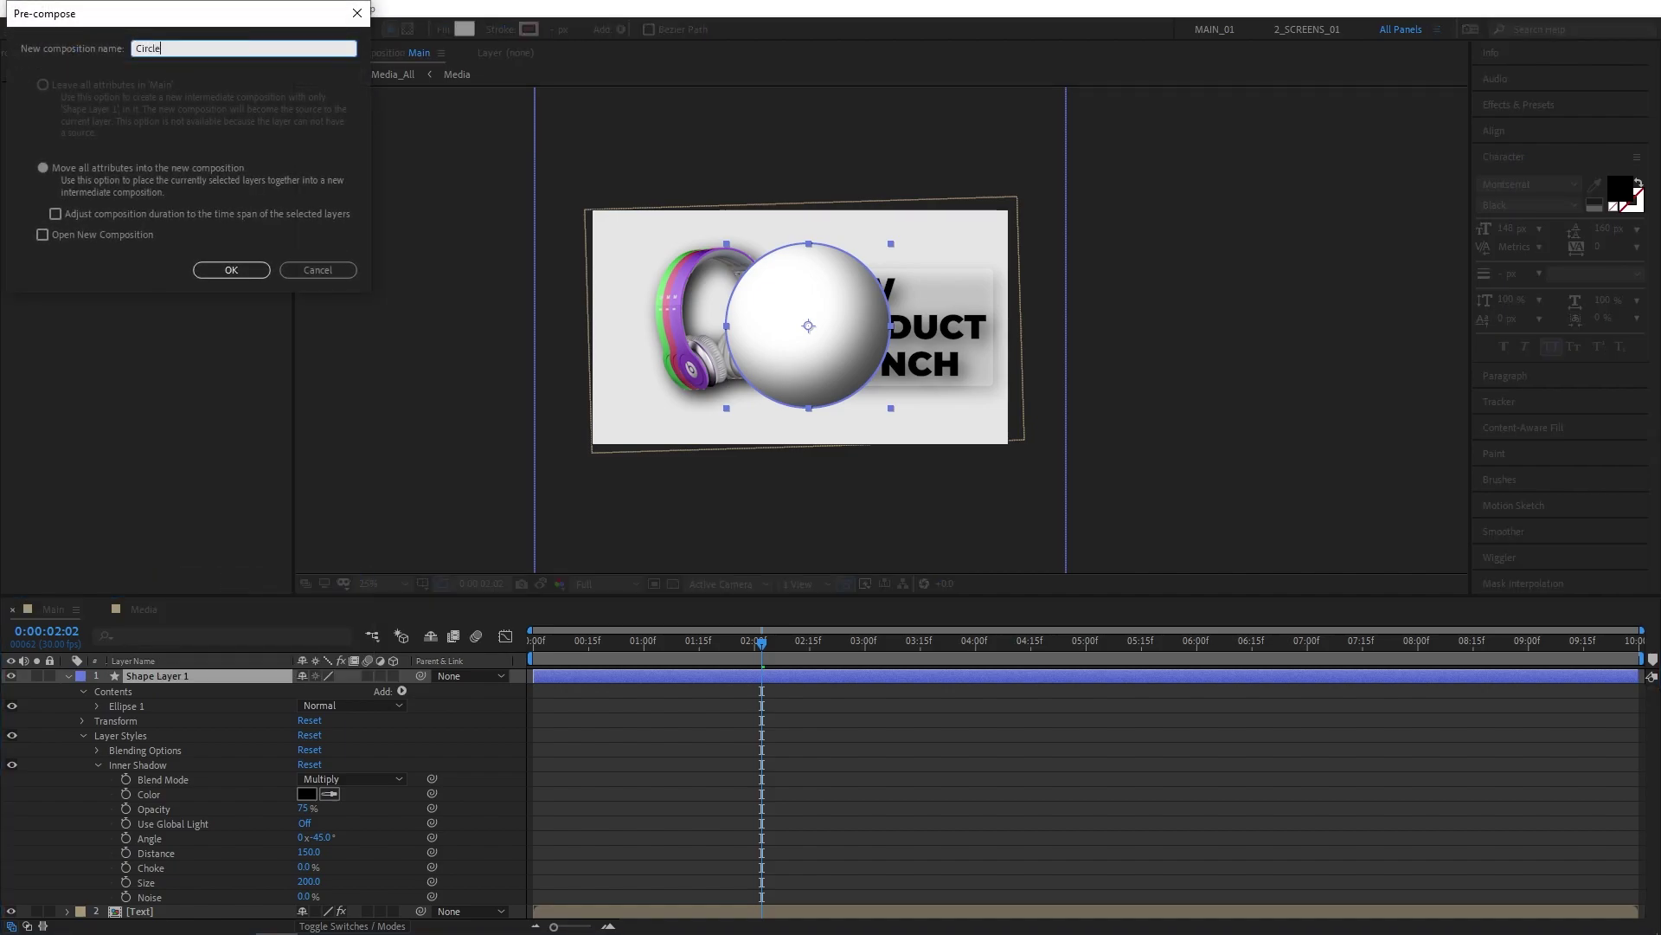
pyautogui.press('Return')
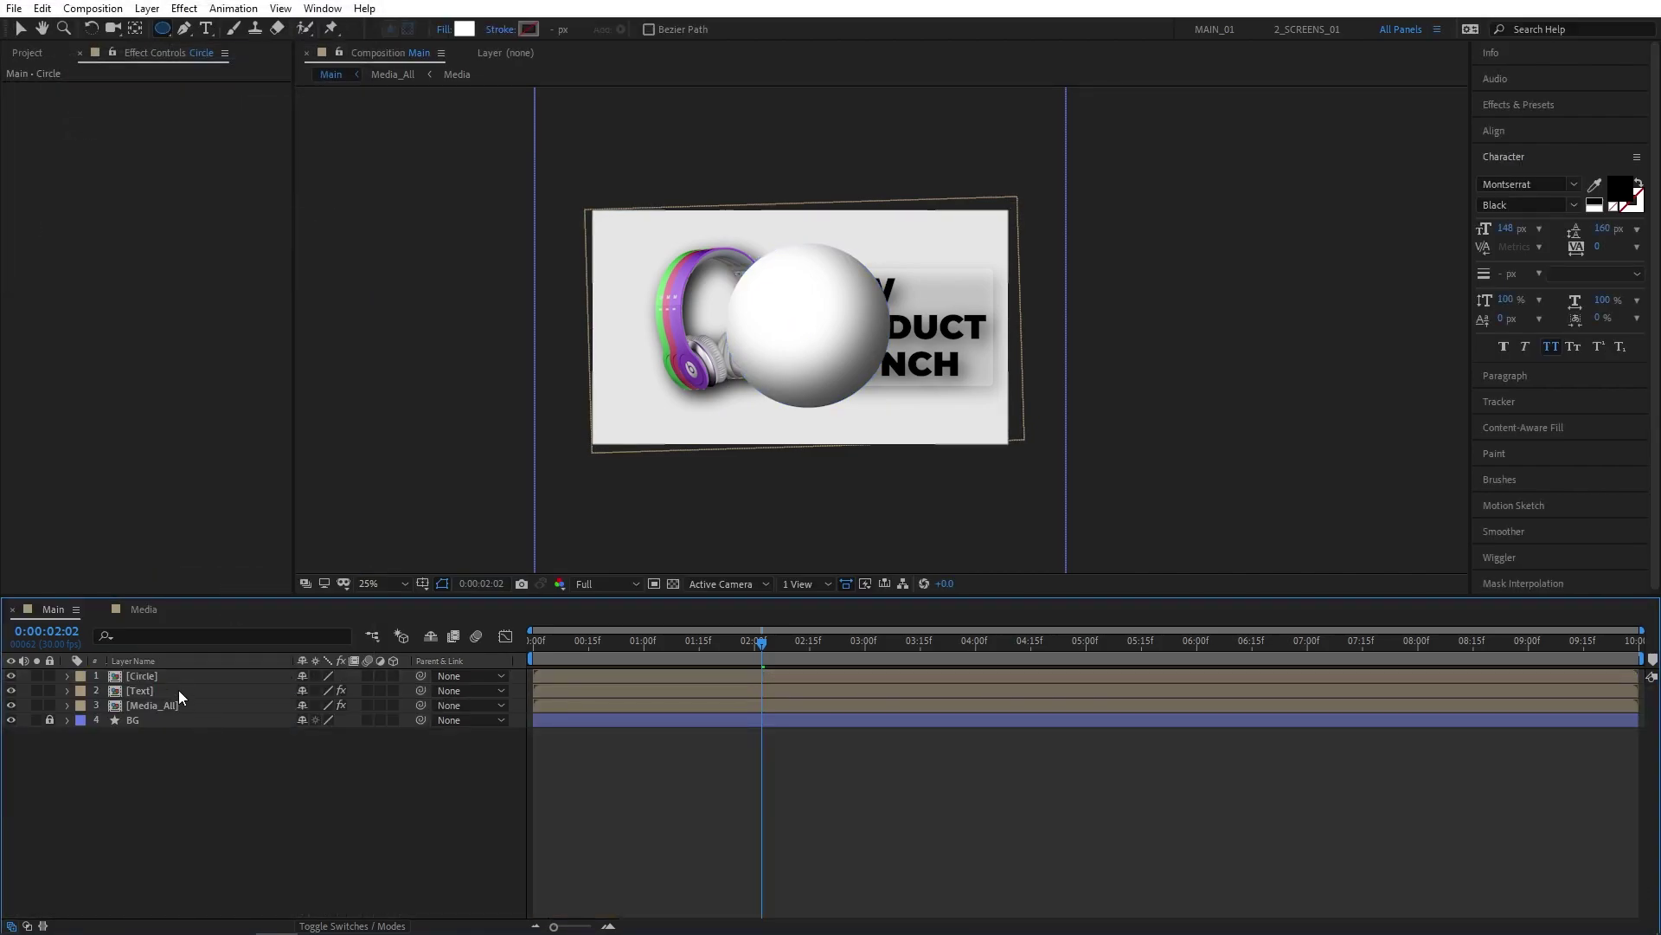
# Step: Scale the Circle layer to about 83% and duplicate it twice, placing the circles at the right edge, upper middle and left edge
pyautogui.moveTo(830, 346); pyautogui.dragTo(986, 381)
pyautogui.moveTo(1165, 246); pyautogui.dragTo(1132, 266)
pyautogui.hotkey('ctrl', 'd')
pyautogui.moveTo(1000, 347); pyautogui.dragTo(641, 349)
pyautogui.hotkey('ctrl', 'd')
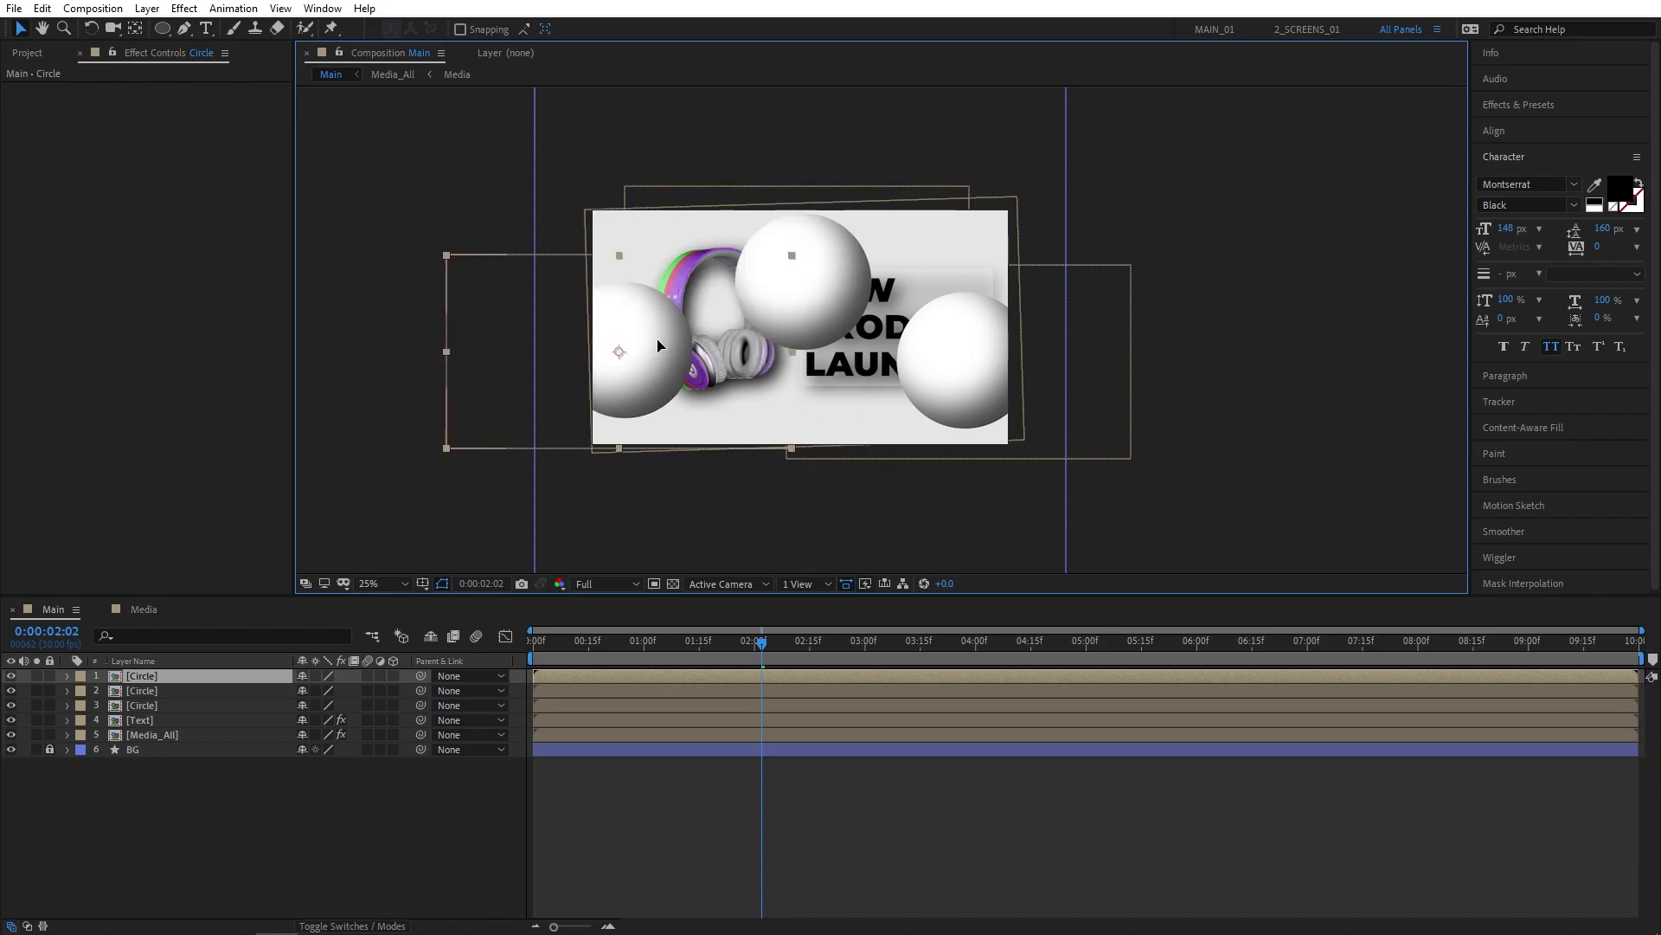
# Step: Move all three Circle layers below Media_All and above BG in the layer stack
pyautogui.click(156, 703)
pyautogui.keyDown('shift'); pyautogui.click(156, 676); pyautogui.keyUp('shift')
pyautogui.moveTo(153, 676); pyautogui.dragTo(134, 745)
pyautogui.press('F2')
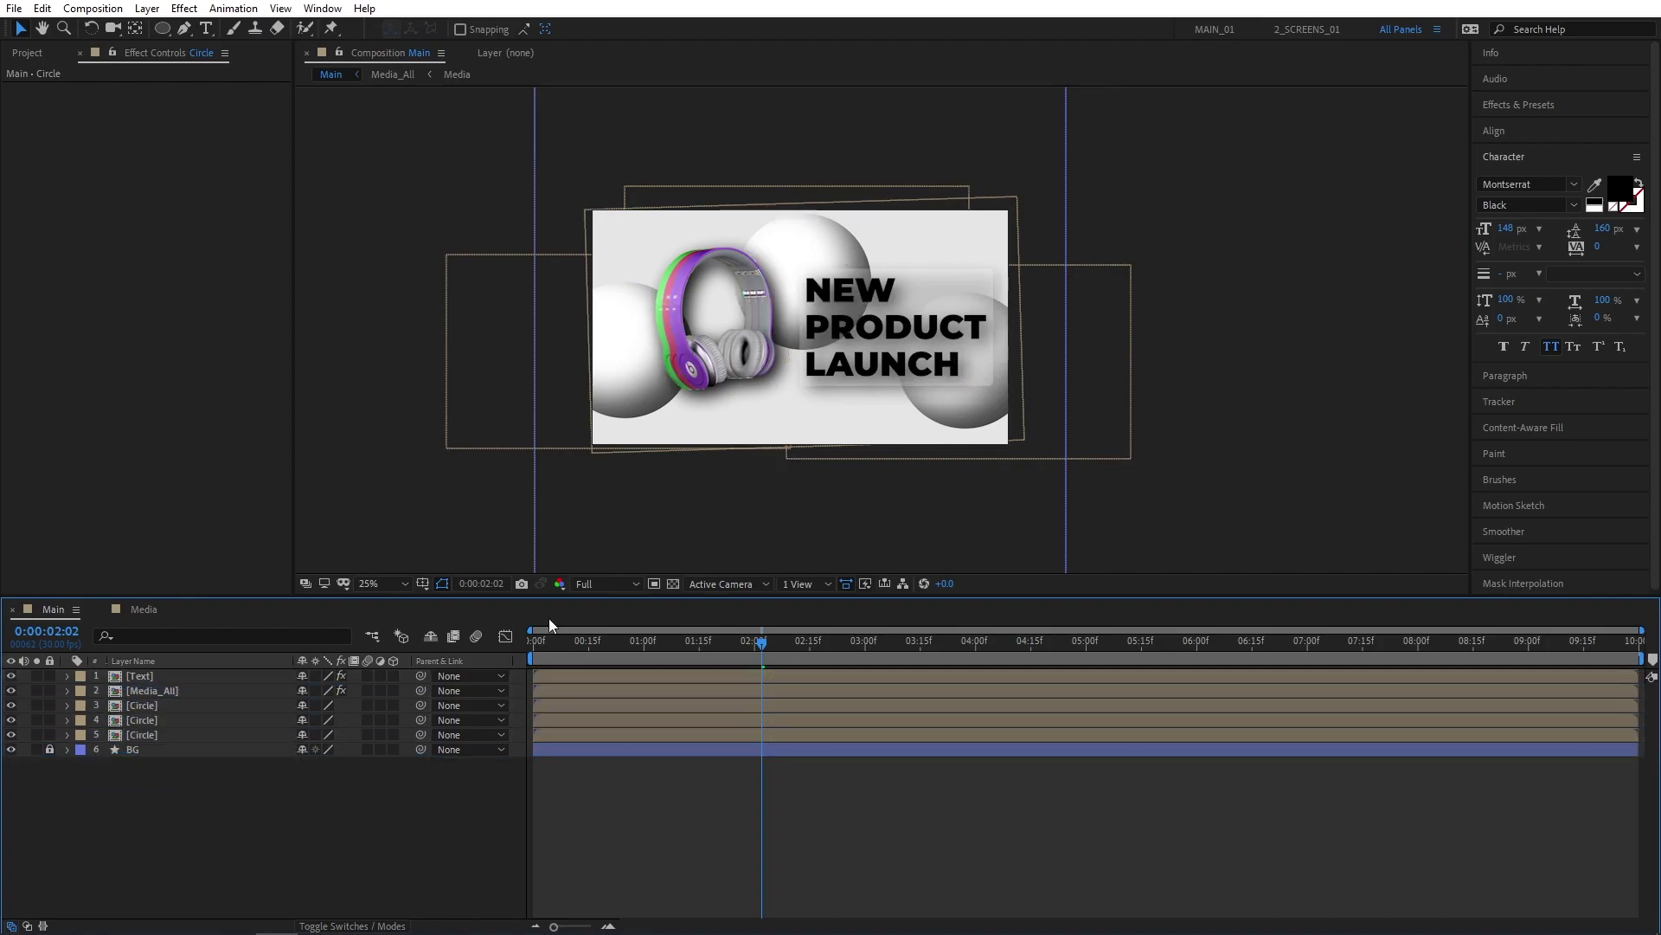
# Step: Apply Gaussian Blur to the circle at the frame's left edge and set its Blurriness to 100
pyautogui.click(1532, 106)
pyautogui.write('gaus')
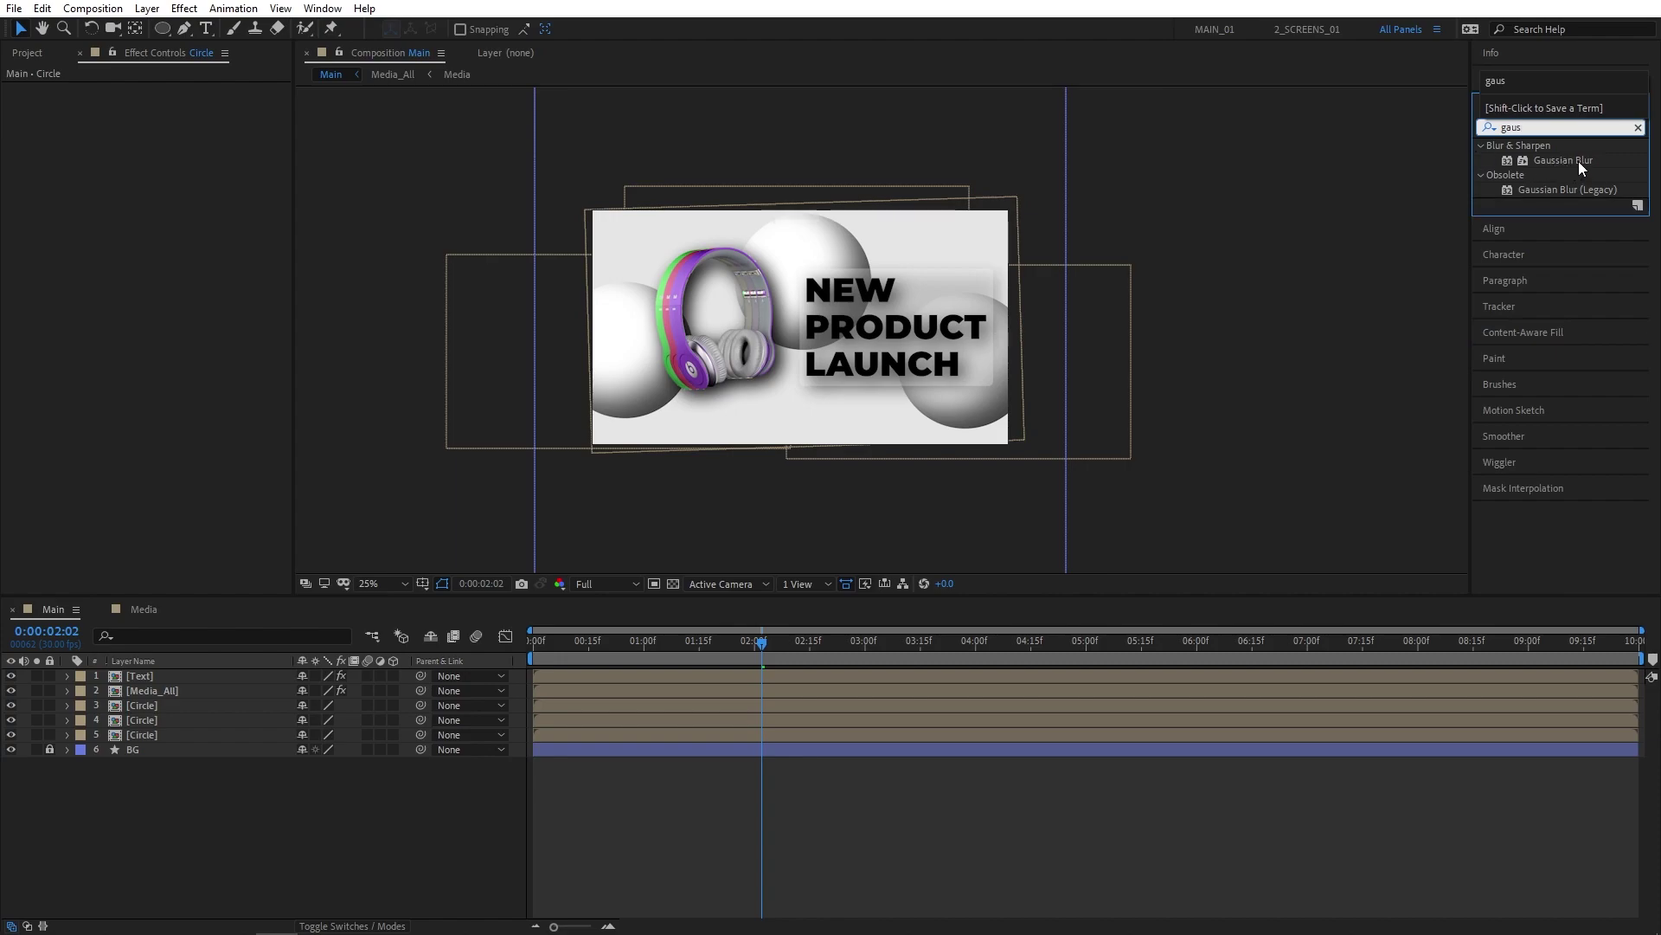
pyautogui.moveTo(1578, 161); pyautogui.dragTo(151, 708)
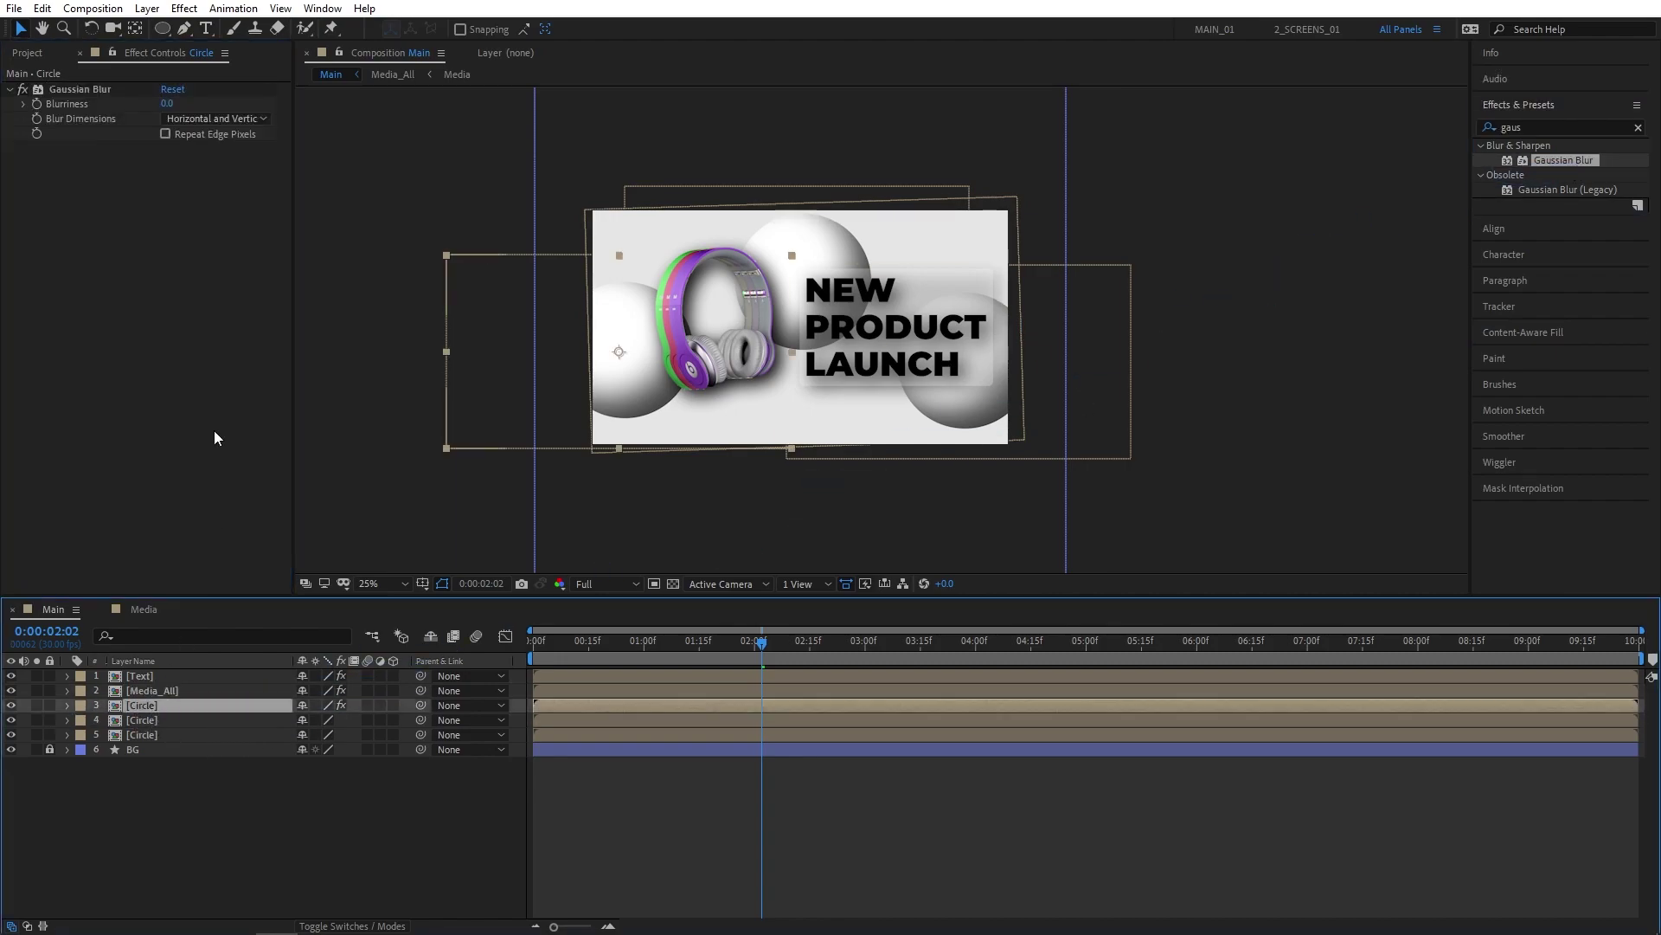
pyautogui.click(166, 104)
pyautogui.write('100')
pyautogui.press('Return')
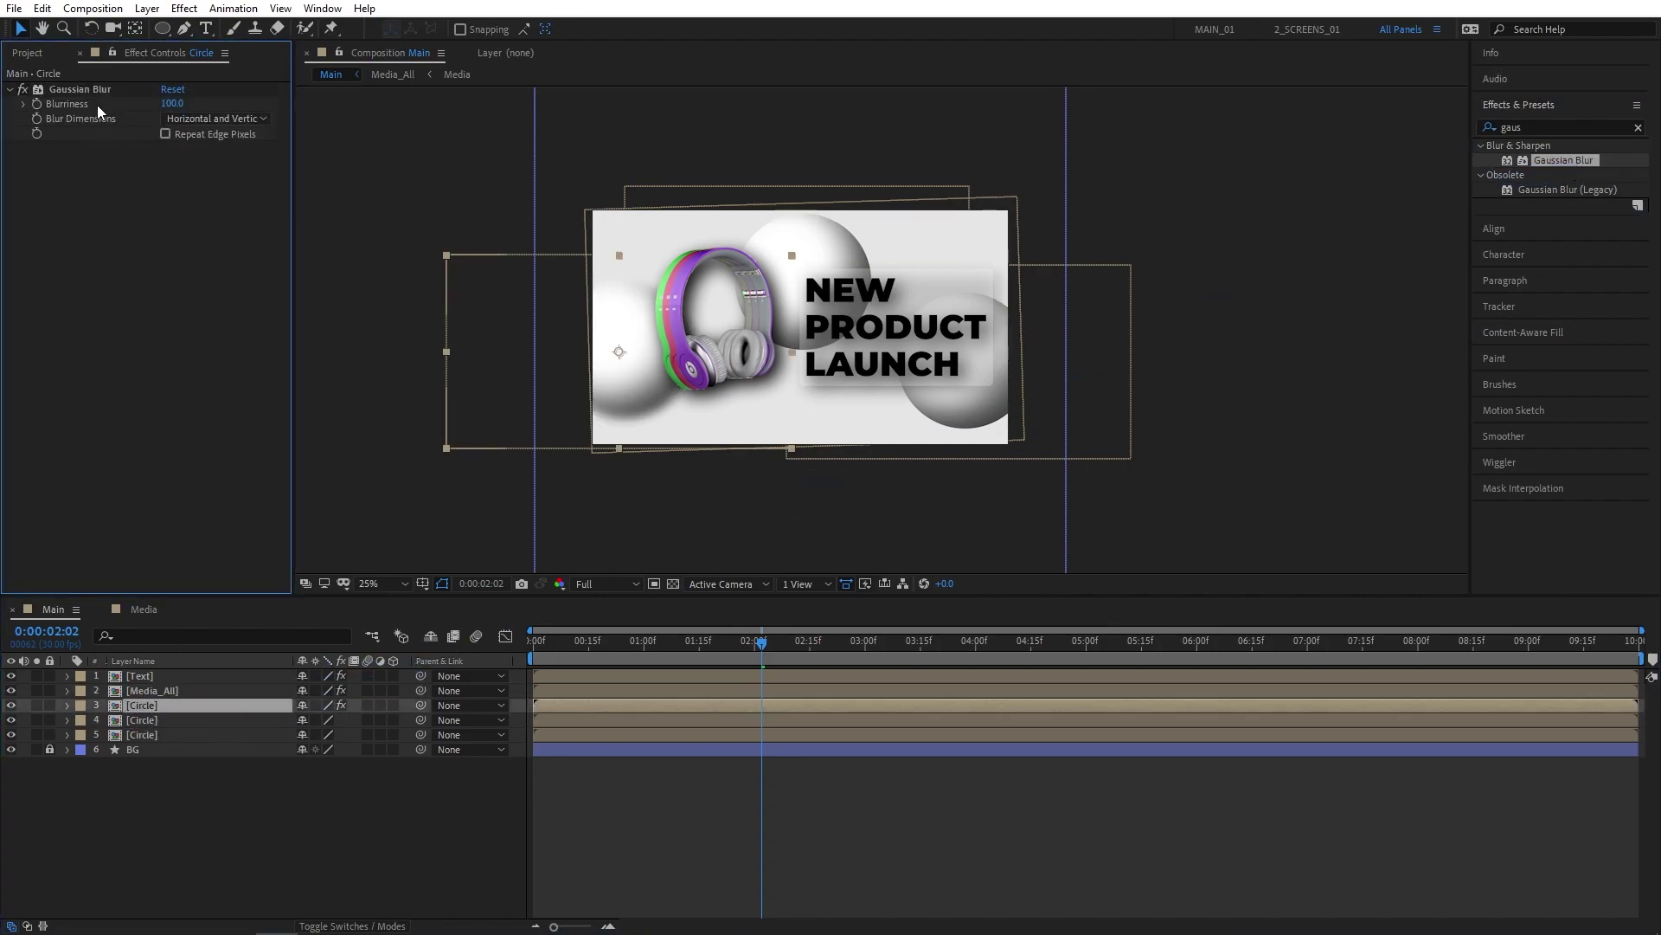
# Step: Copy the Gaussian Blur effect to the other two Circle layers
pyautogui.click(87, 91)
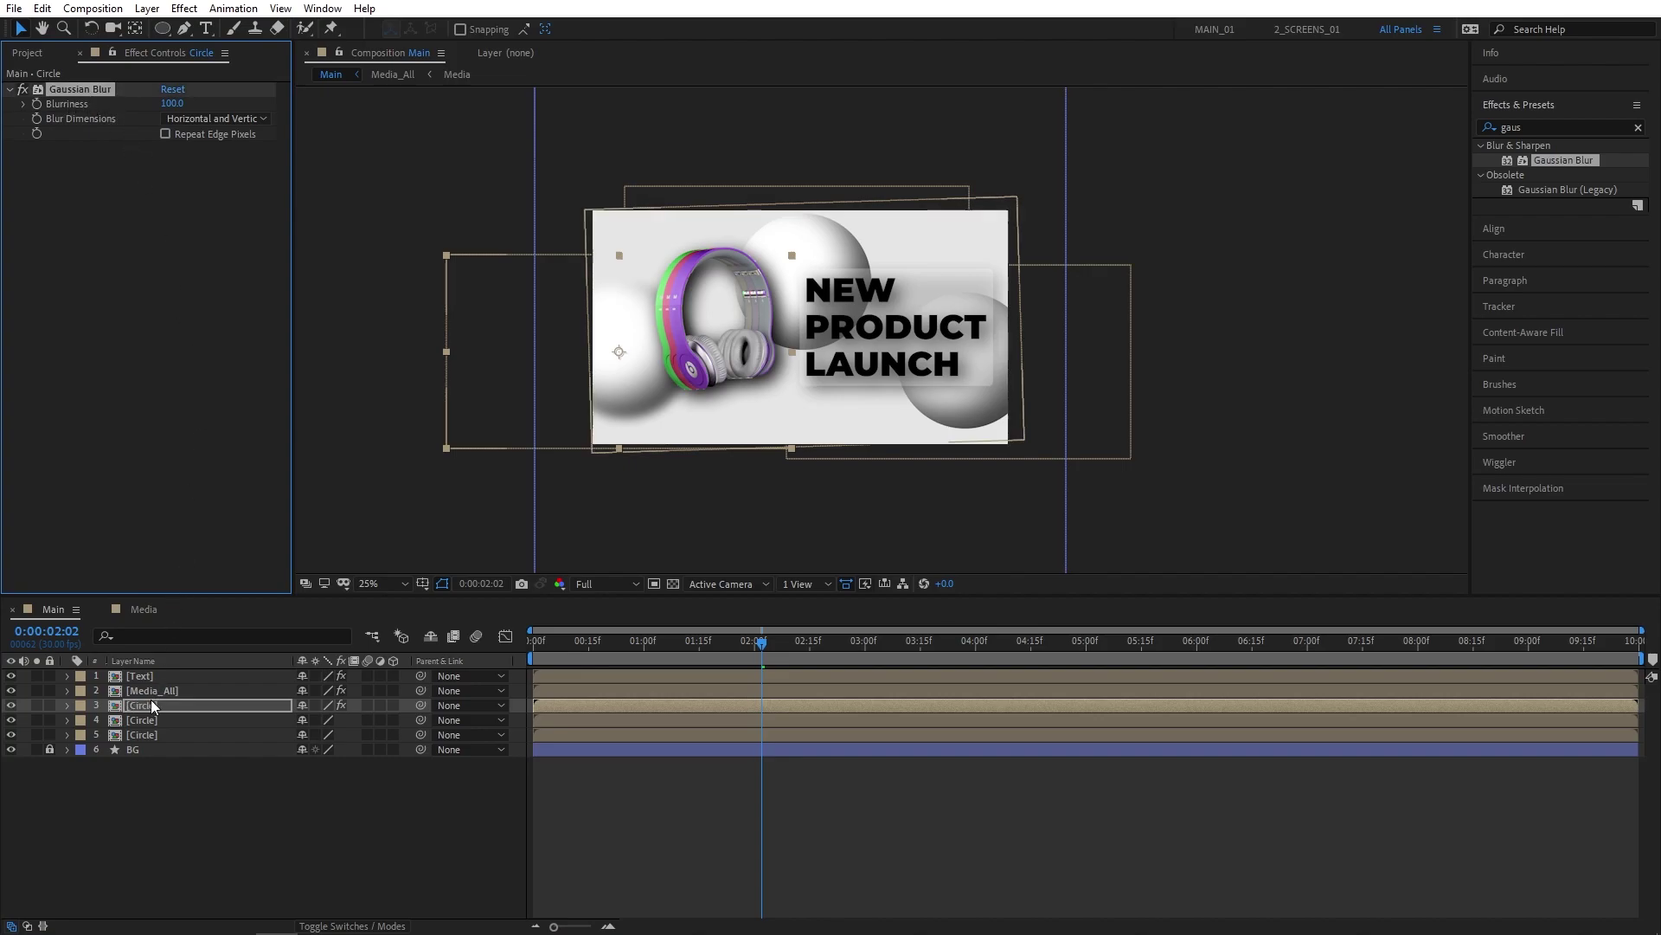
pyautogui.click(143, 720)
pyautogui.keyDown('shift'); pyautogui.click(140, 734); pyautogui.keyUp('shift')
pyautogui.hotkey('ctrl', 'v')
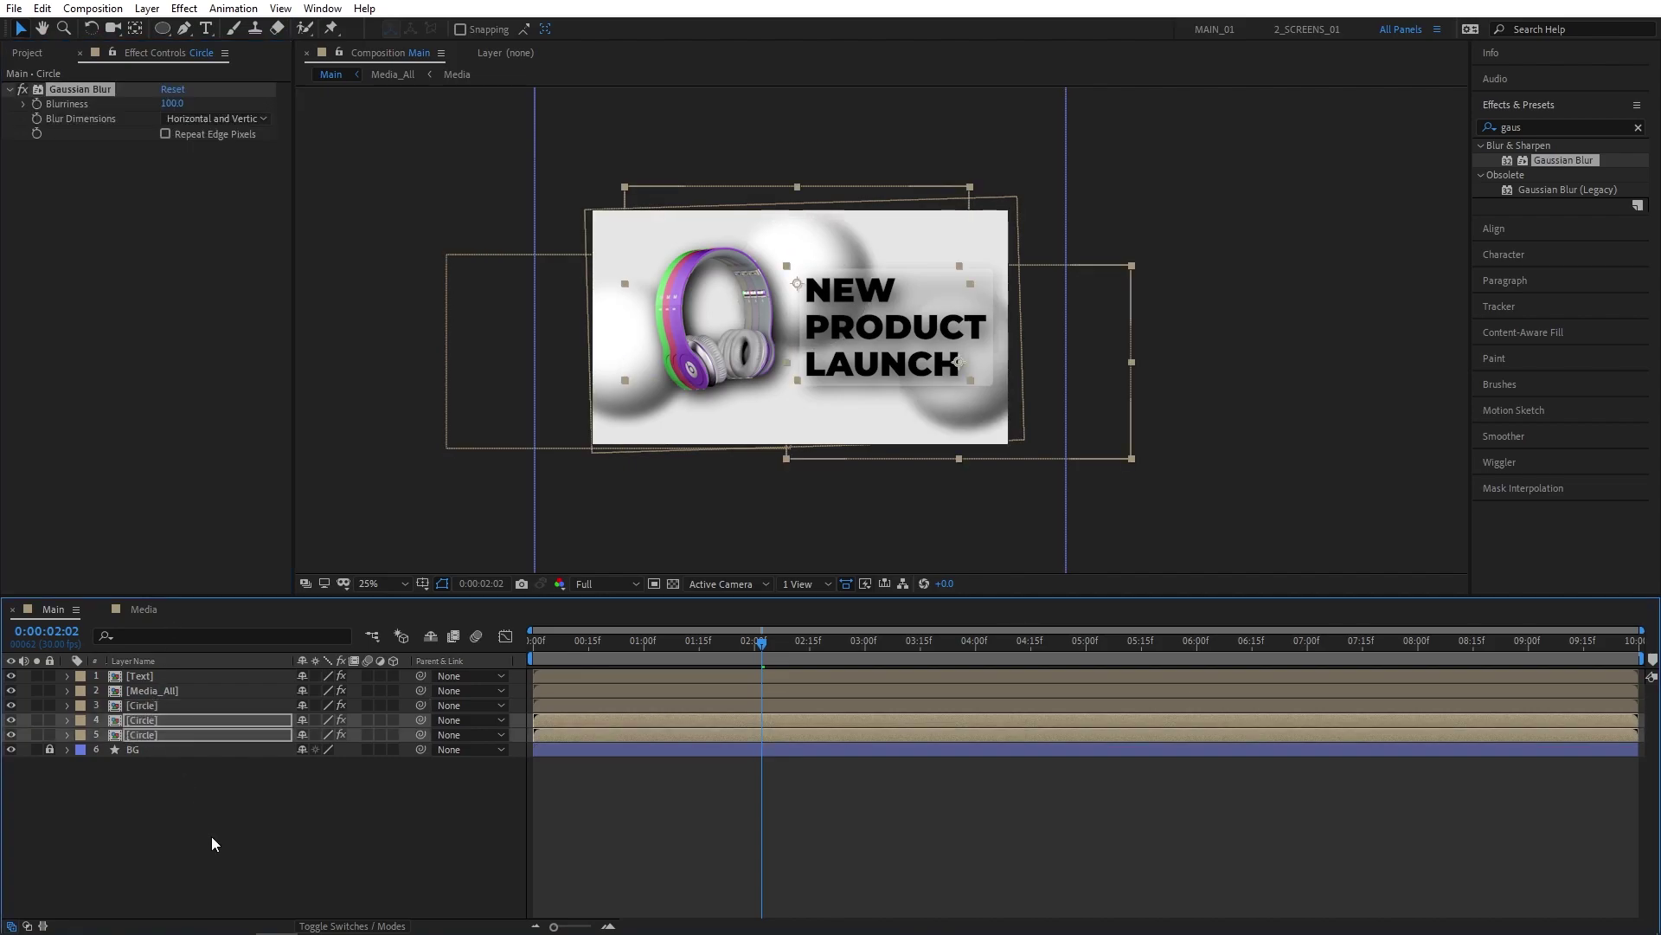
# Step: Apply the Tint effect to the left-edge circle and map white to the green sampled from the headphones
pyautogui.click(212, 835)
pyautogui.click(1523, 127)
pyautogui.write('tint')
pyautogui.moveTo(1542, 219); pyautogui.dragTo(149, 706)
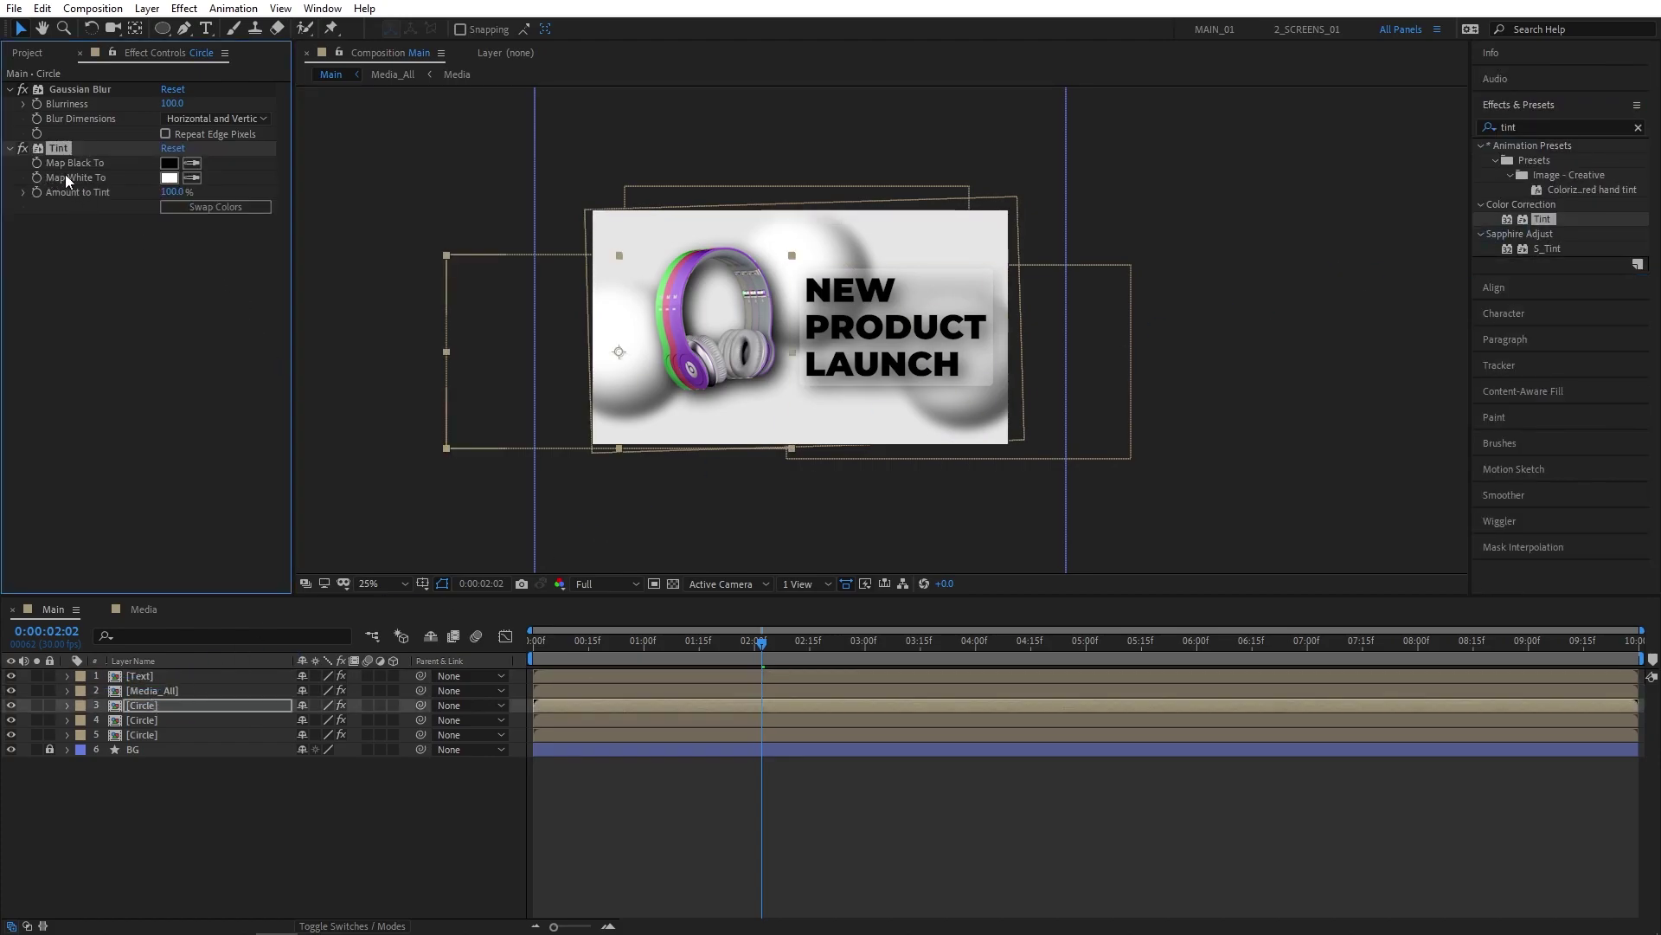
pyautogui.click(192, 177)
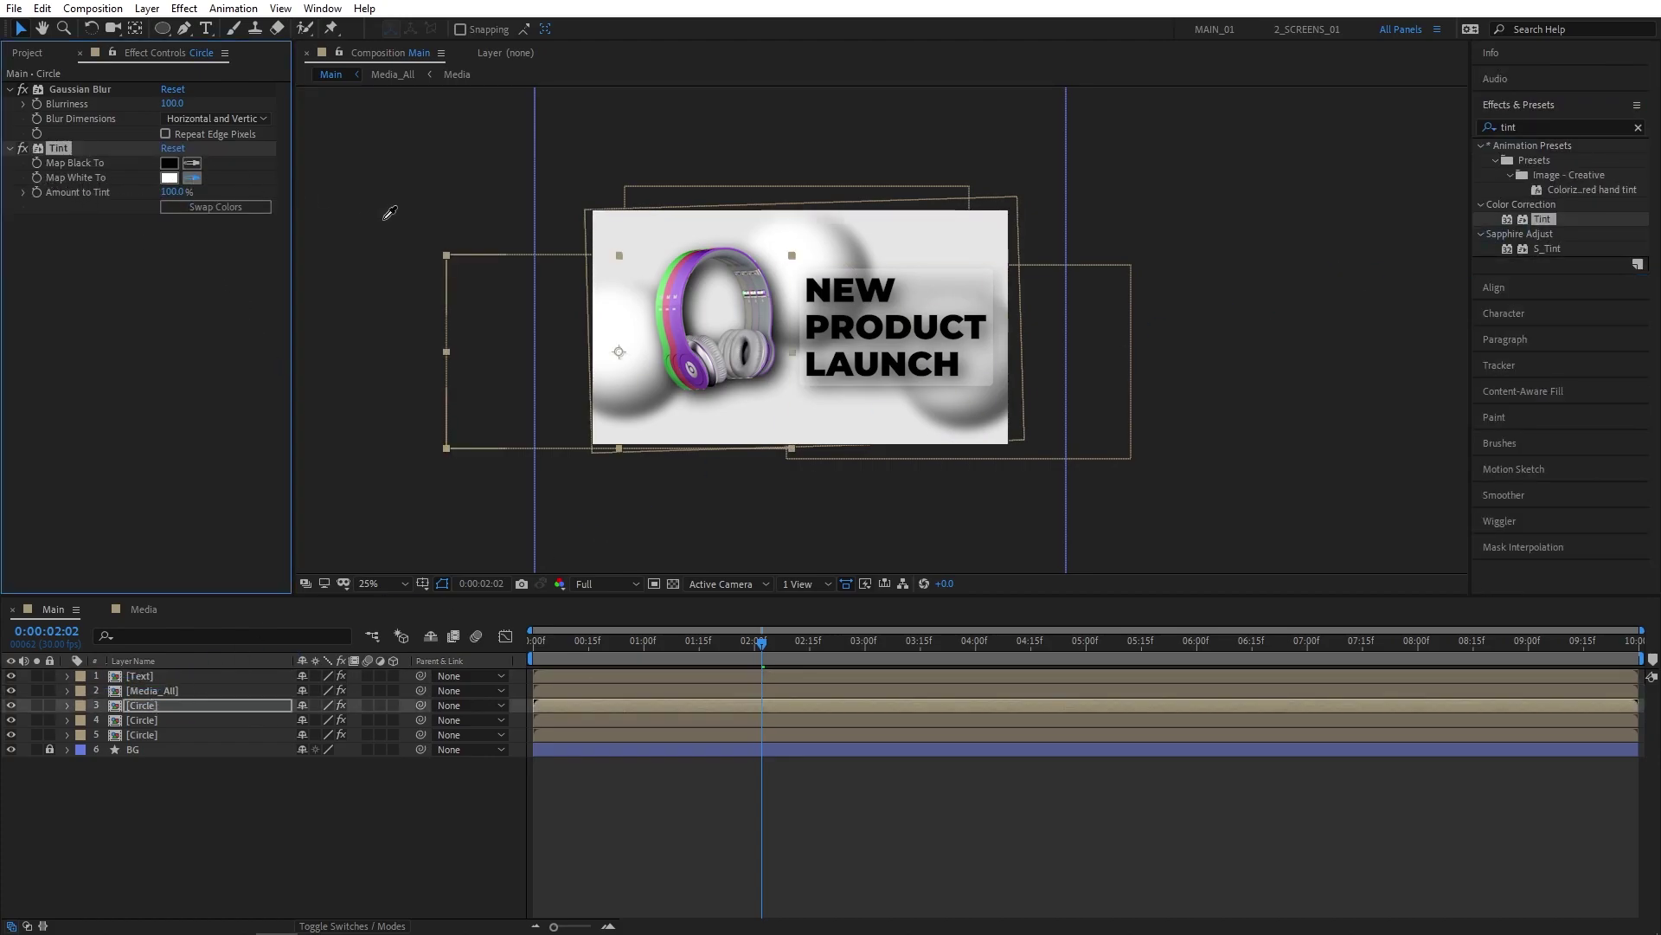
pyautogui.click(670, 274)
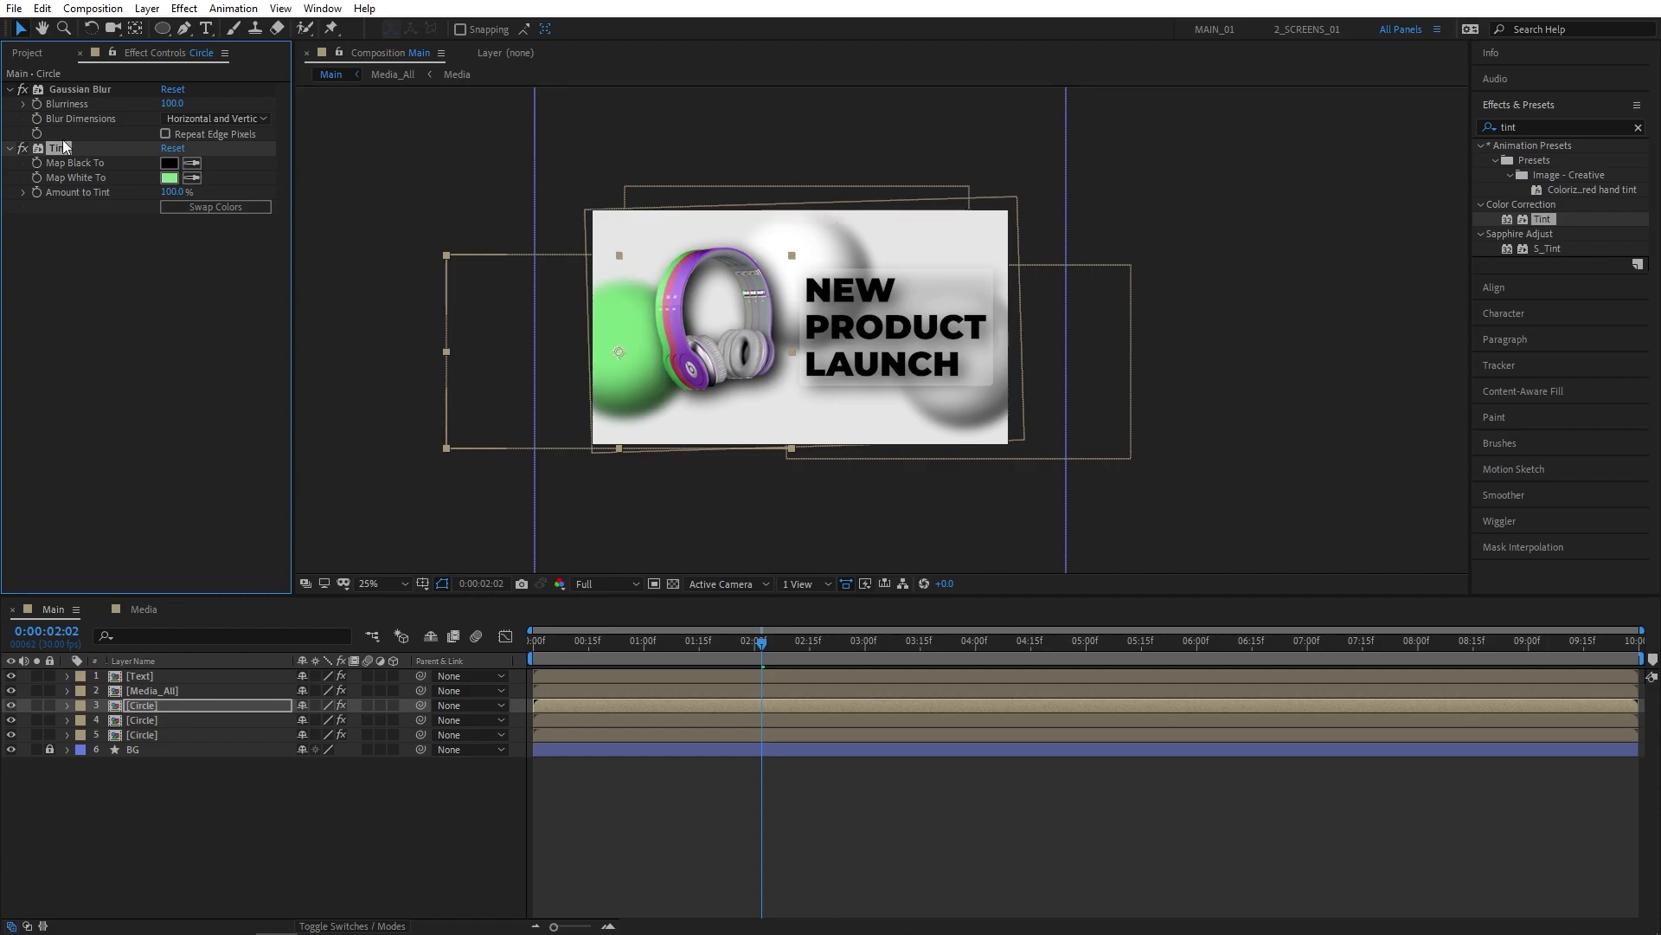
# Step: Copy the Tint effect to the upper-middle circle and map white to the pink sampled from the headphones
pyautogui.click(141, 719)
pyautogui.hotkey('ctrl', 'v')
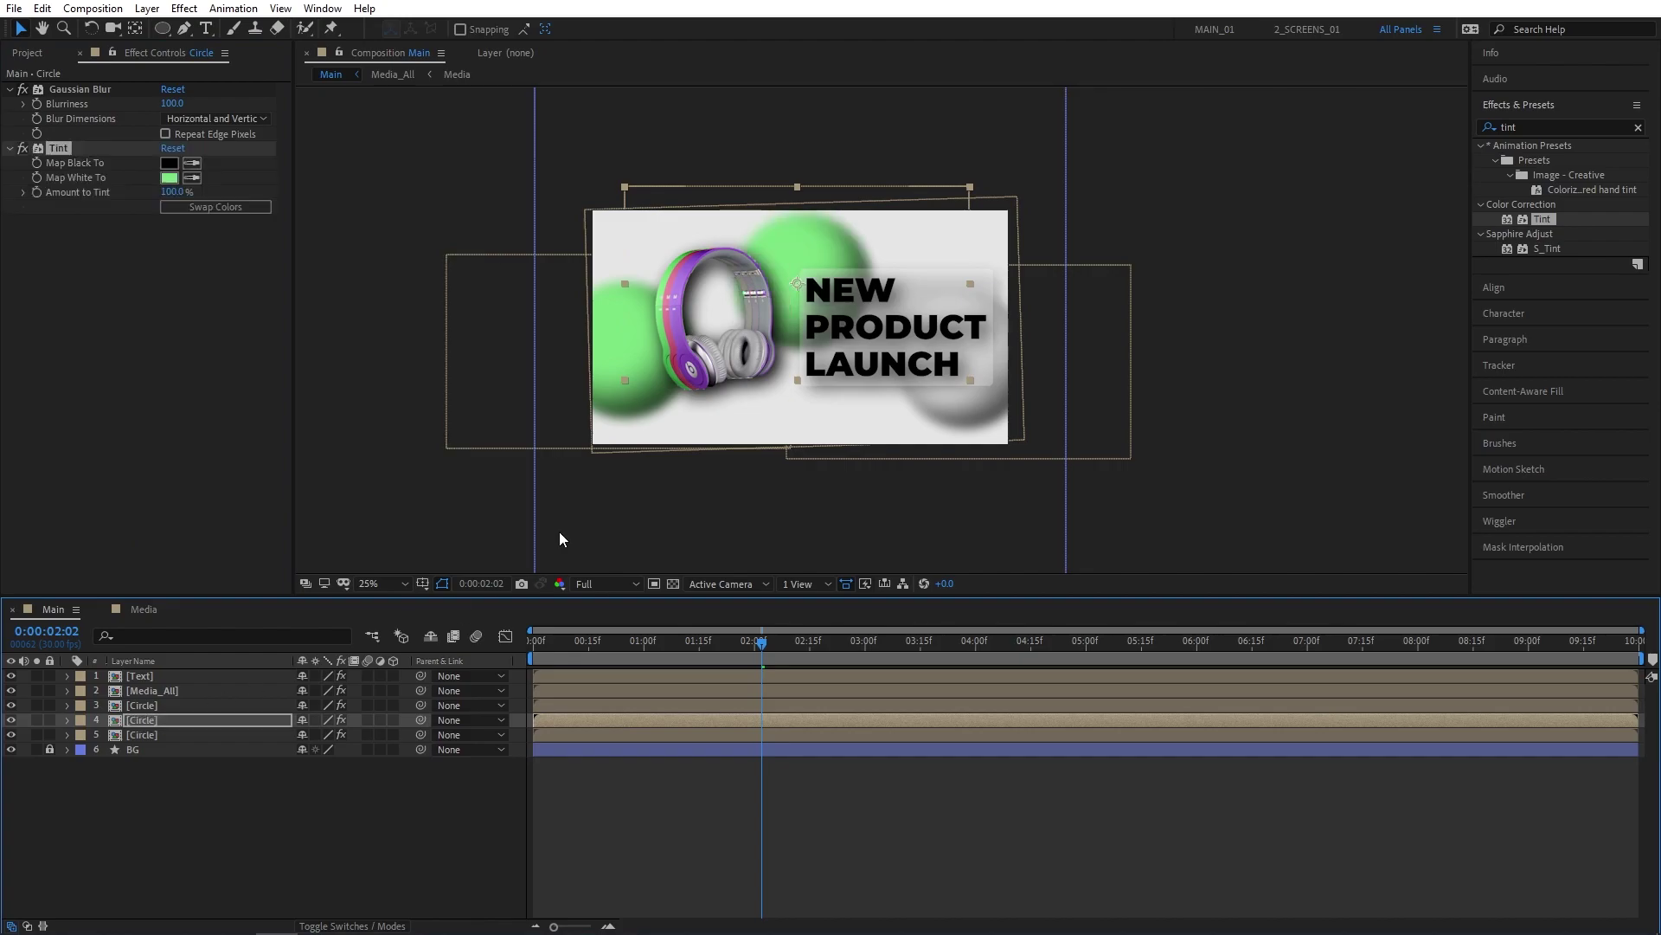
pyautogui.click(192, 177)
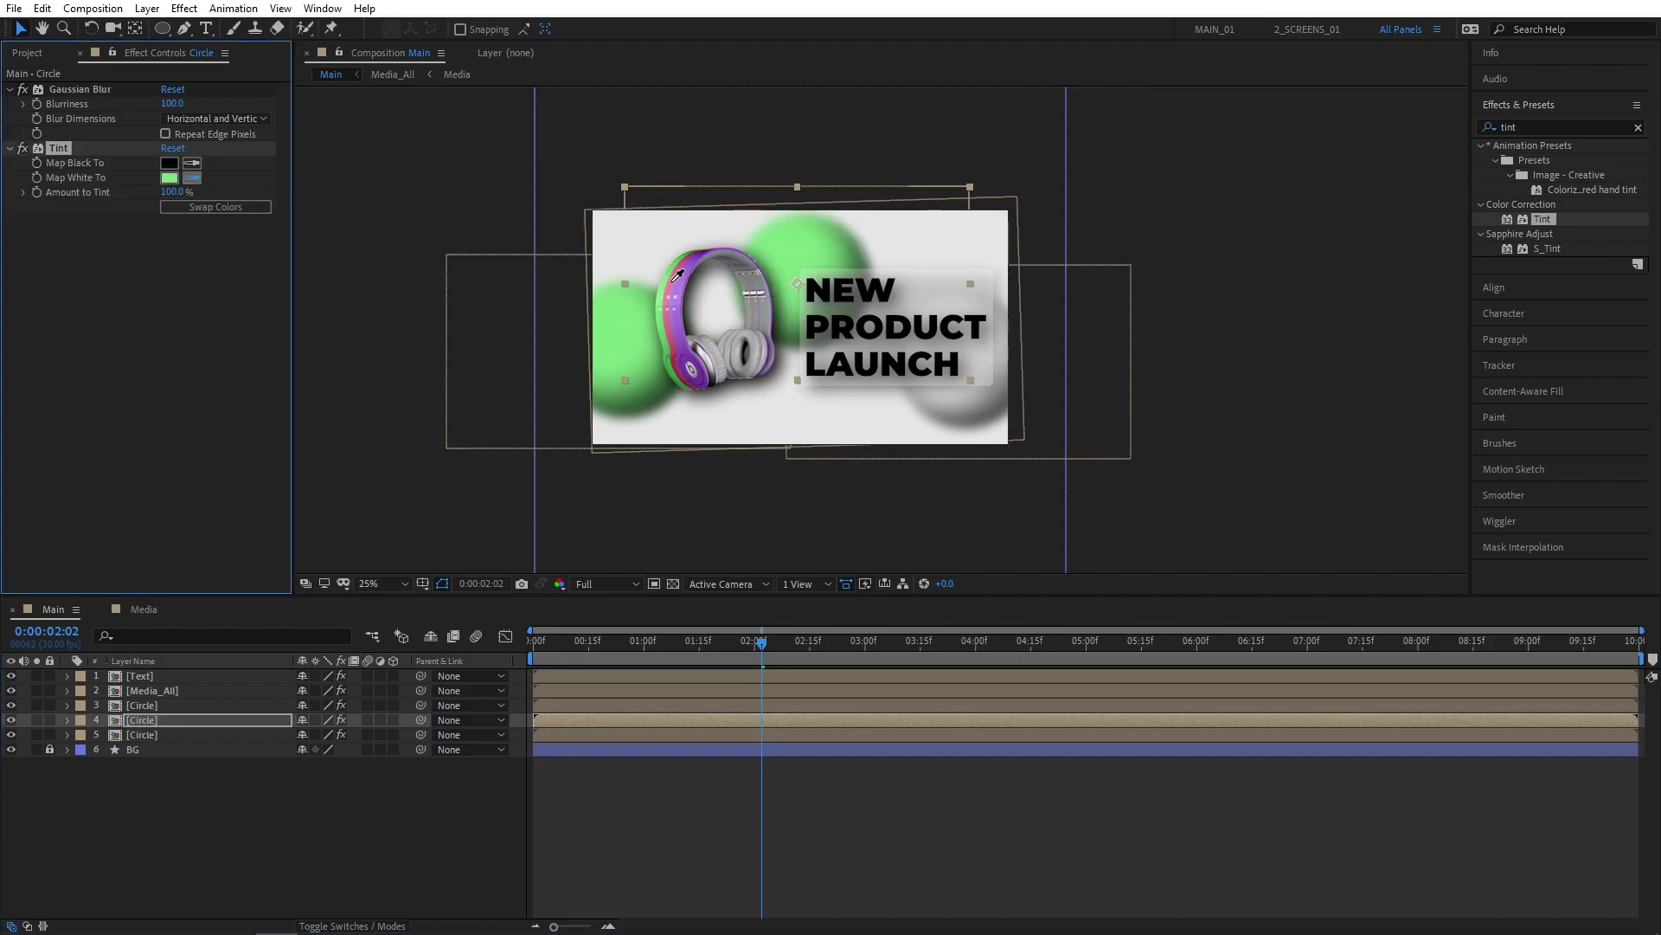
pyautogui.click(692, 303)
# Step: Copy the Tint effect to the right-edge circle and map white to the purple sampled from the headphones
pyautogui.click(167, 745)
pyautogui.press('space')
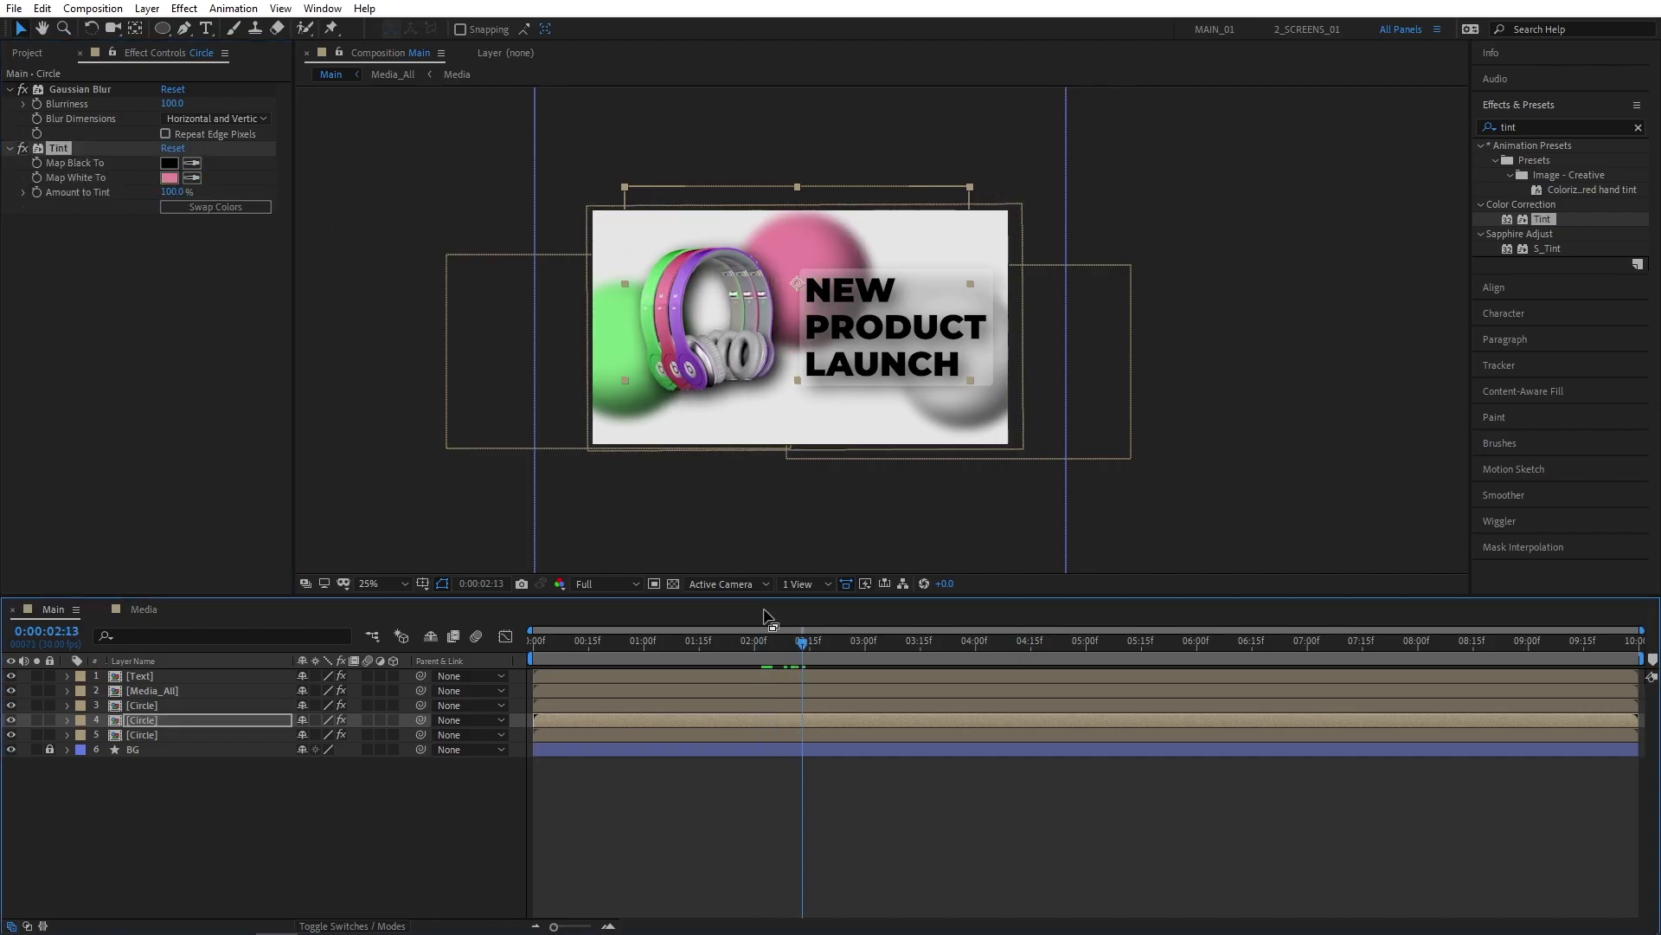
pyautogui.click(167, 736)
pyautogui.hotkey('ctrl', 'v')
pyautogui.click(192, 178)
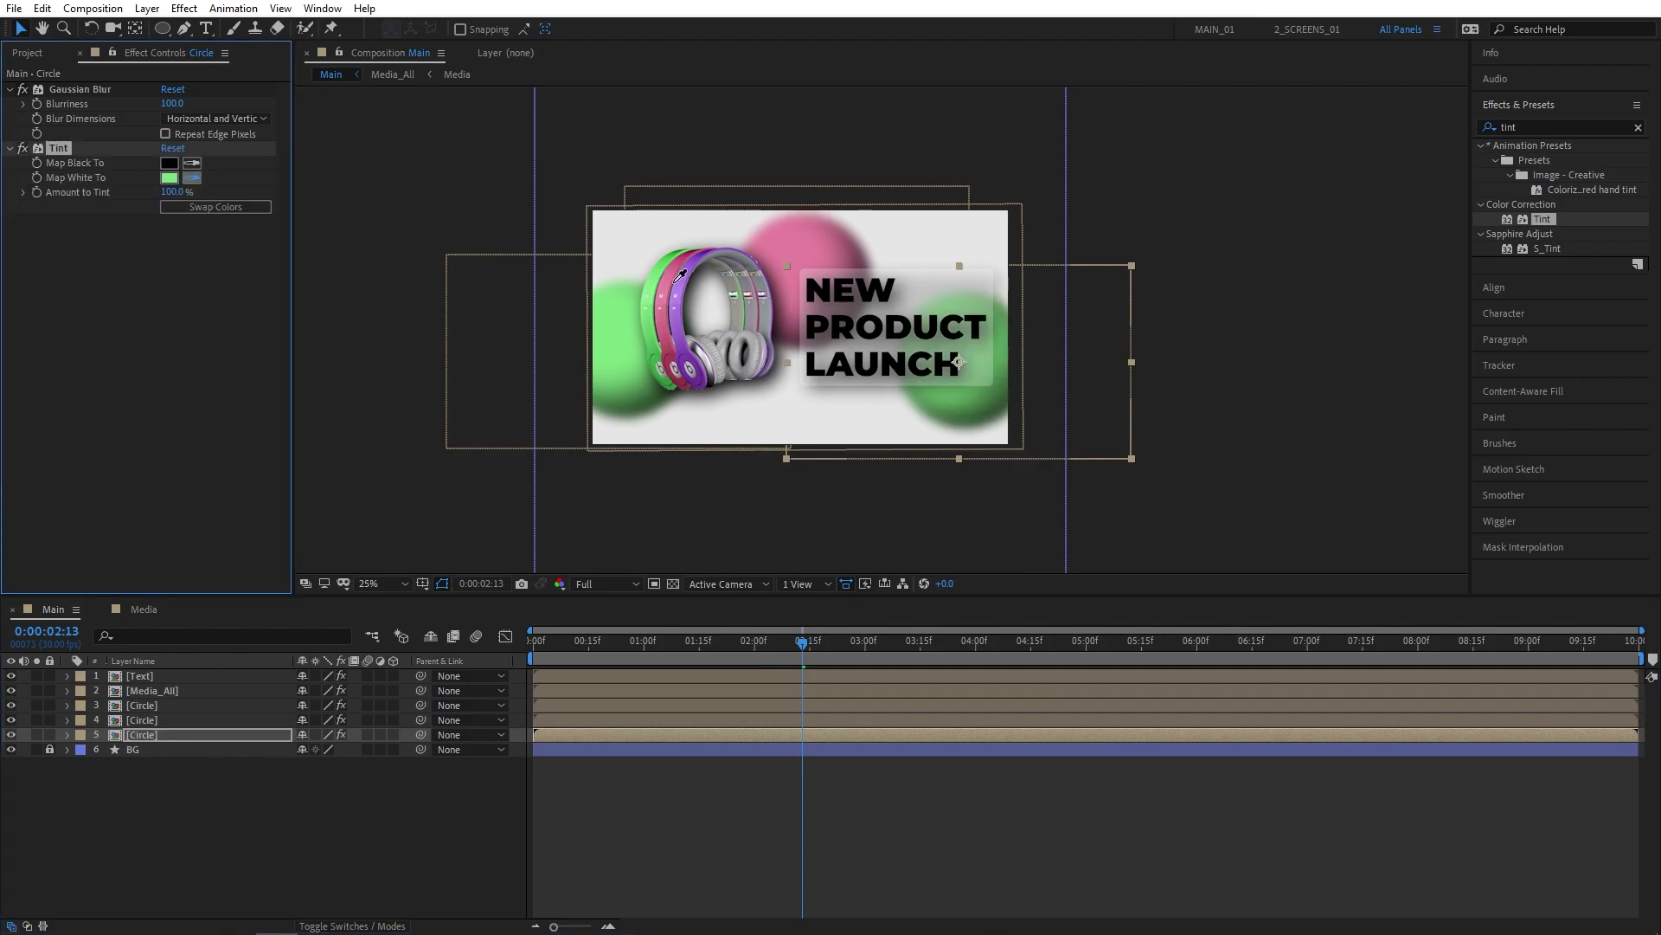
pyautogui.click(688, 275)
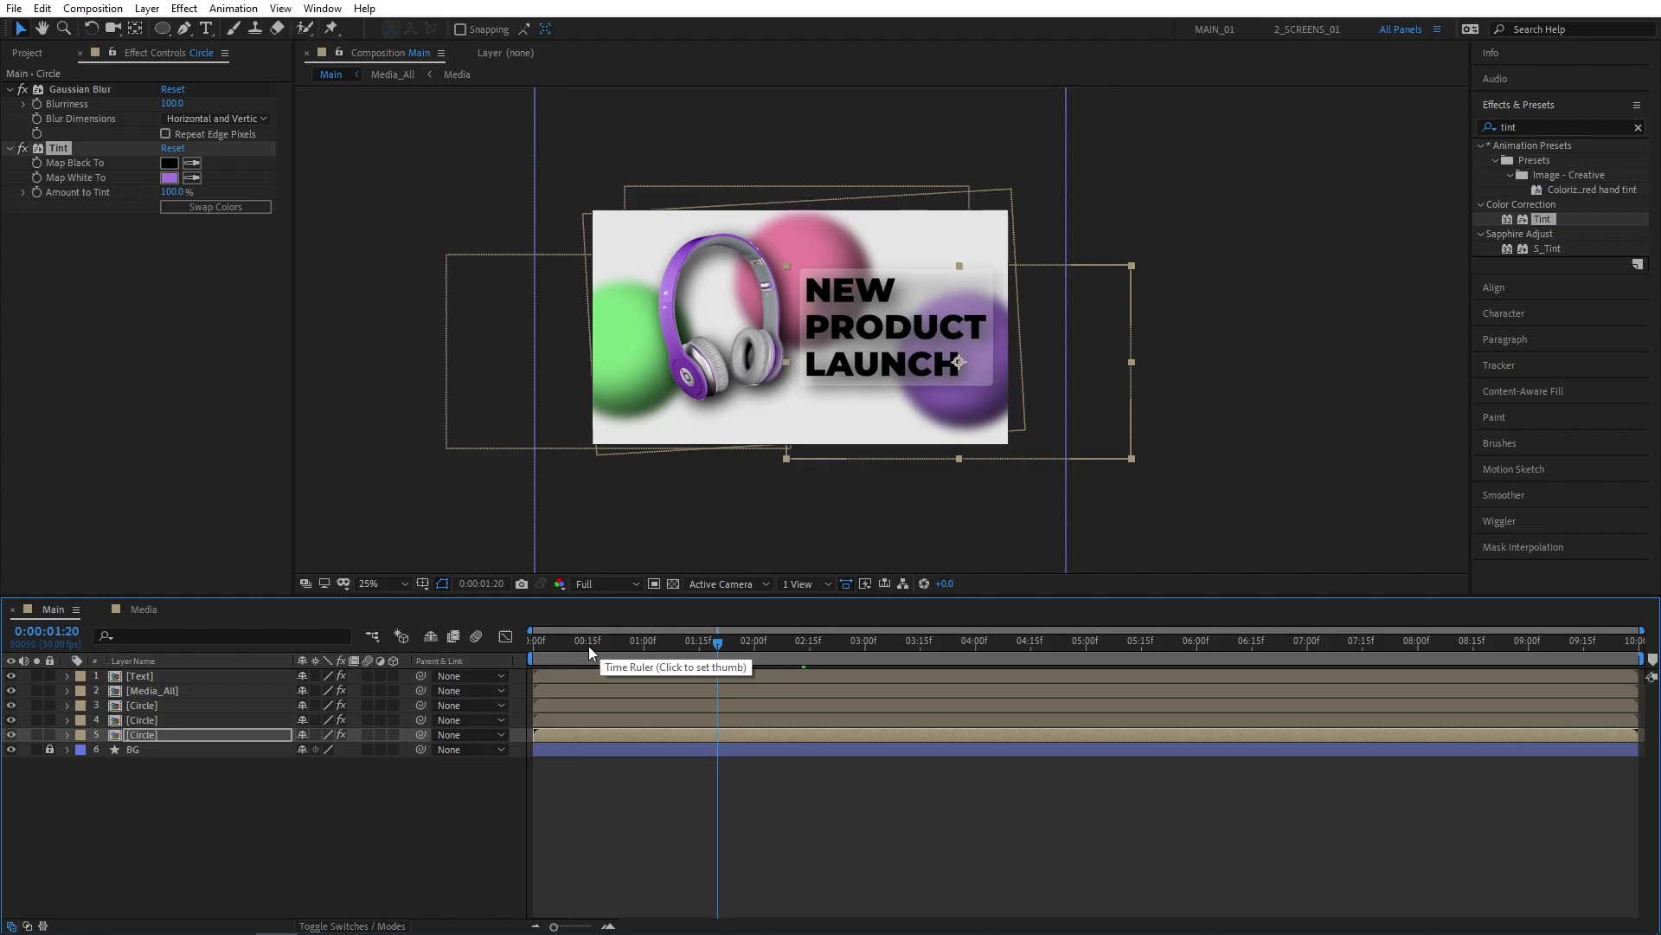
# Step: Add Scale keyframes to all three Circle layers, with Scale at 0% at 0:00 and full size at about 0:28
pyautogui.moveTo(589, 646); pyautogui.dragTo(530, 692)
pyautogui.click(147, 707)
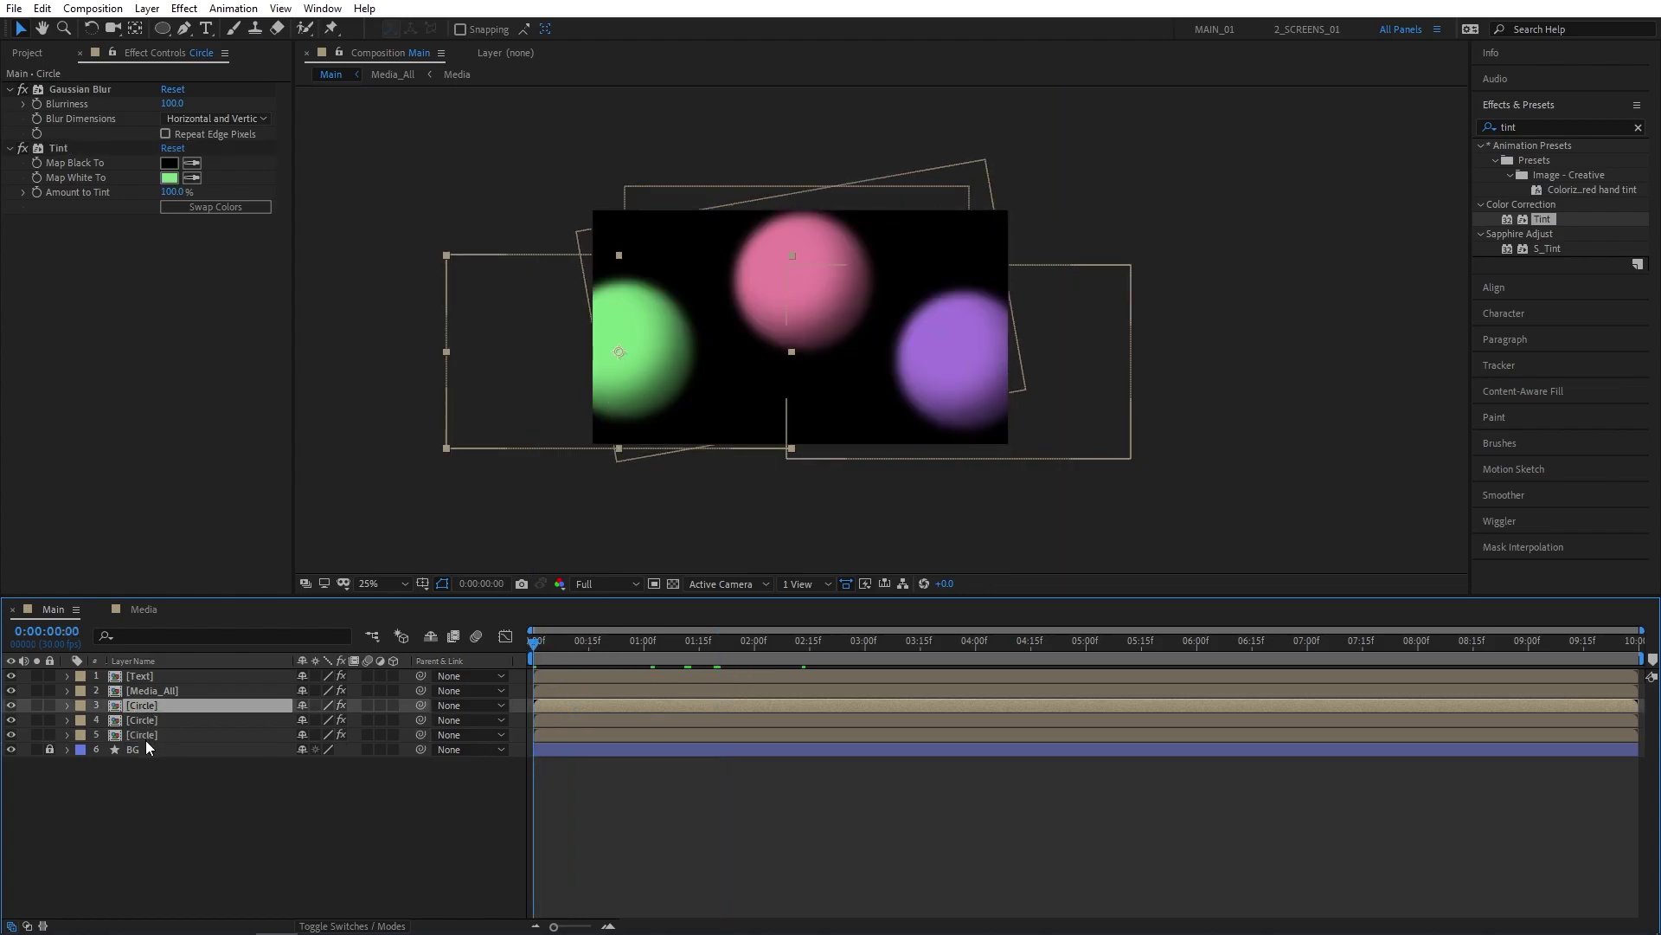
pyautogui.keyDown('shift'); pyautogui.click(145, 737); pyautogui.keyUp('shift')
pyautogui.press('s')
pyautogui.click(111, 721)
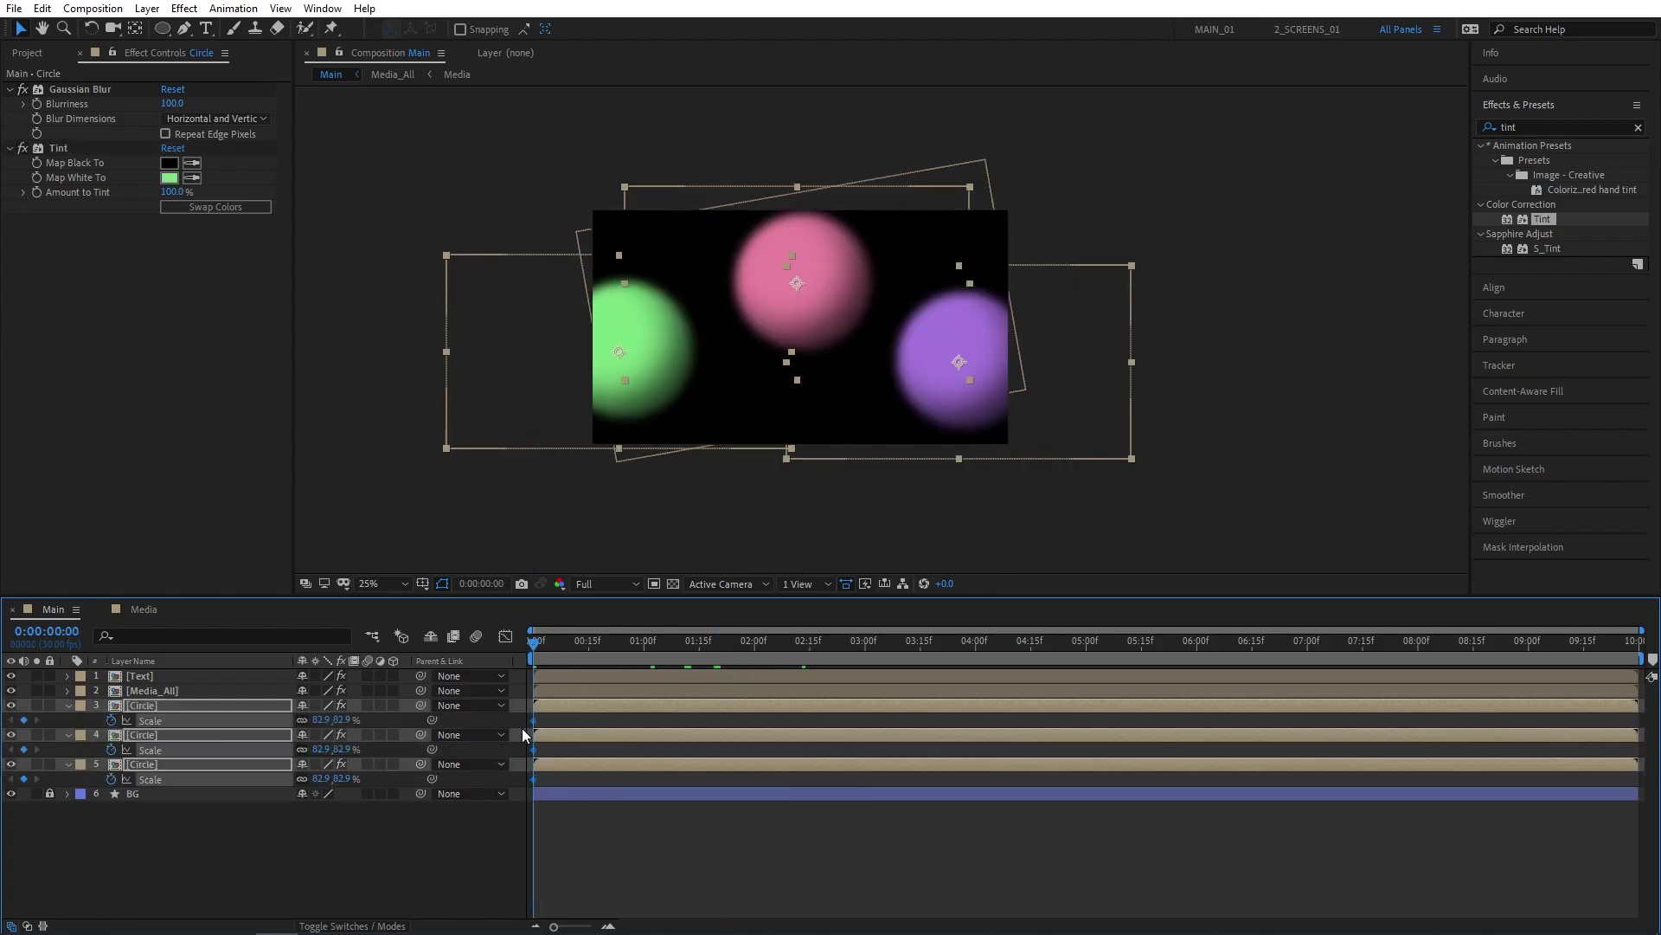
pyautogui.click(318, 720)
pyautogui.write('0')
pyautogui.click(346, 843)
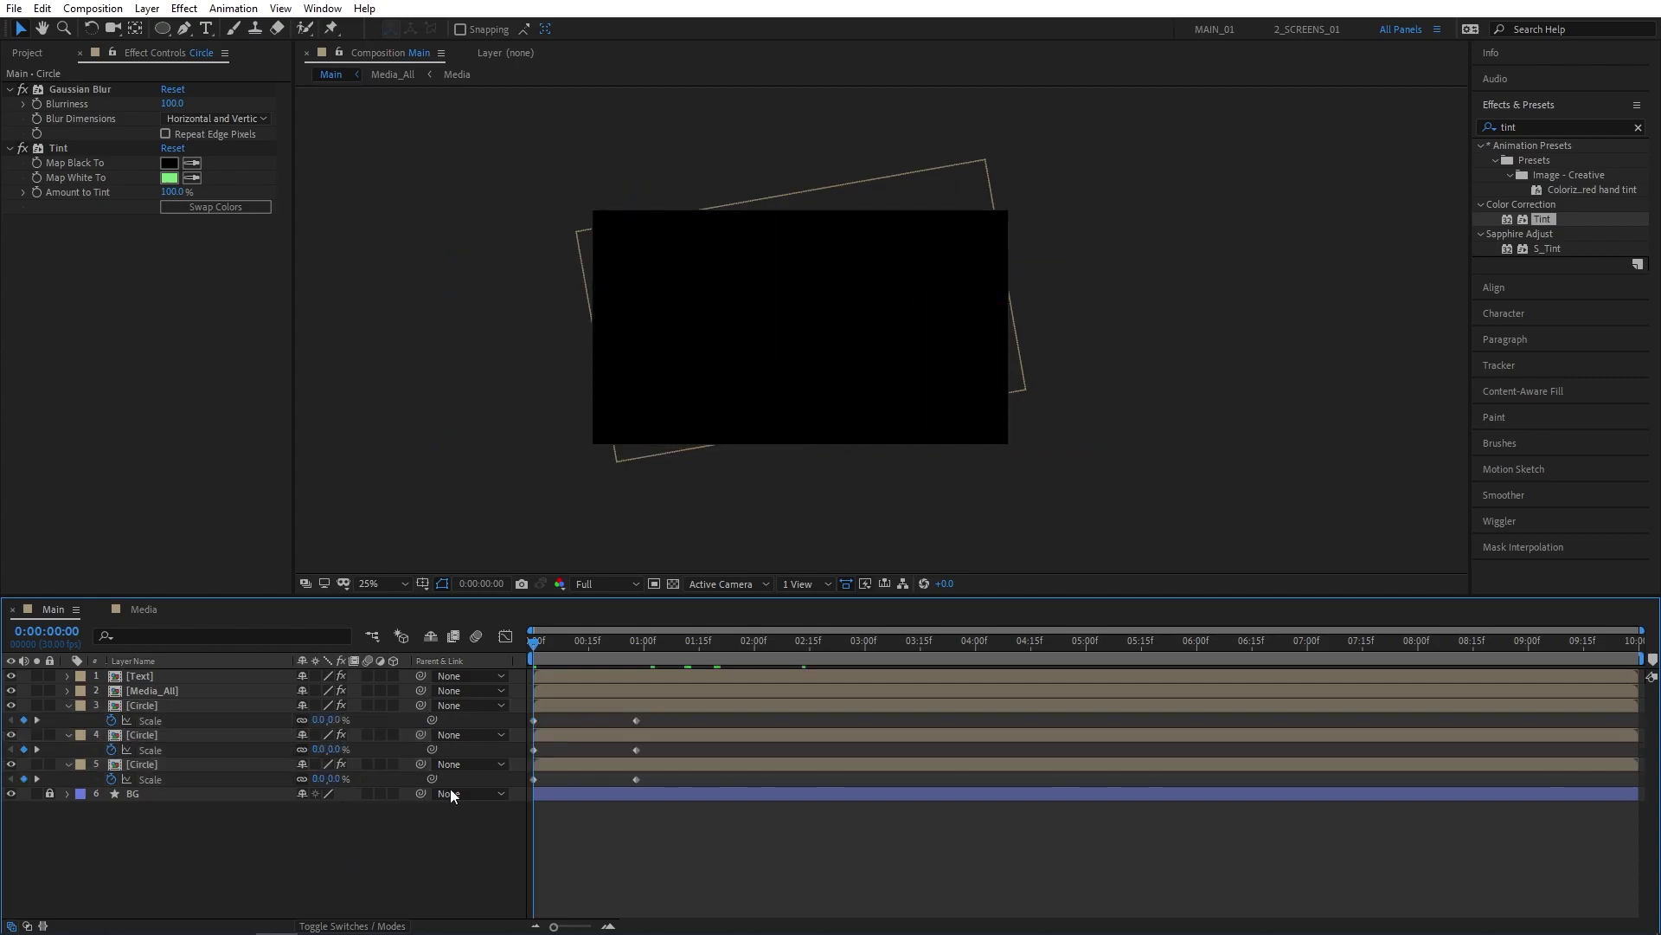
# Step: Move the full-size Scale keyframes of the three circles to 1:00
pyautogui.moveTo(534, 646); pyautogui.dragTo(645, 653)
pyautogui.moveTo(616, 713)
pyautogui.mouseDown()
pyautogui.moveTo(651, 786)
pyautogui.moveTo(644, 720)
pyautogui.mouseUp()
pyautogui.click(422, 862)
# Step: Reduce the end Scale at 1:00 to about 57% for the pink circle and about 77% for the purple circle
pyautogui.click(216, 734)
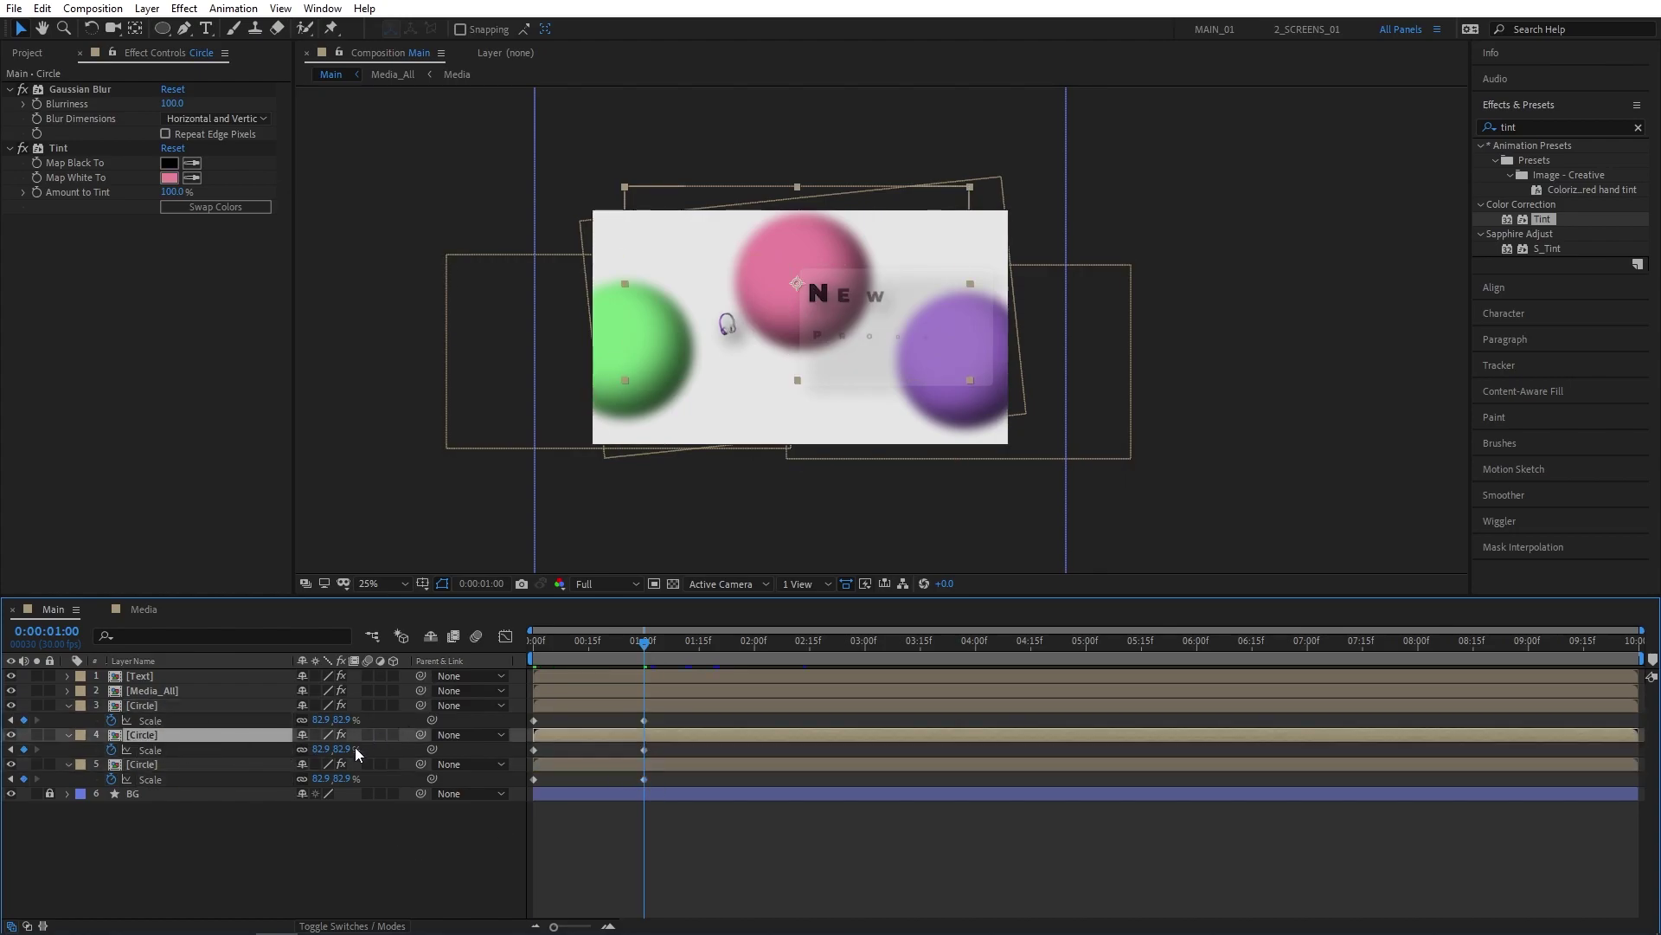
pyautogui.moveTo(346, 749)
pyautogui.mouseDown()
pyautogui.moveTo(322, 749)
pyautogui.moveTo(341, 778)
pyautogui.mouseUp()
pyautogui.click(161, 765)
# Step: Easy-ease all the circles' Scale keyframes and stretch the end handles toward the start so the growth begins fast and slows down
pyautogui.moveTo(674, 711); pyautogui.dragTo(522, 781)
pyautogui.click(505, 637)
pyautogui.press('F9')
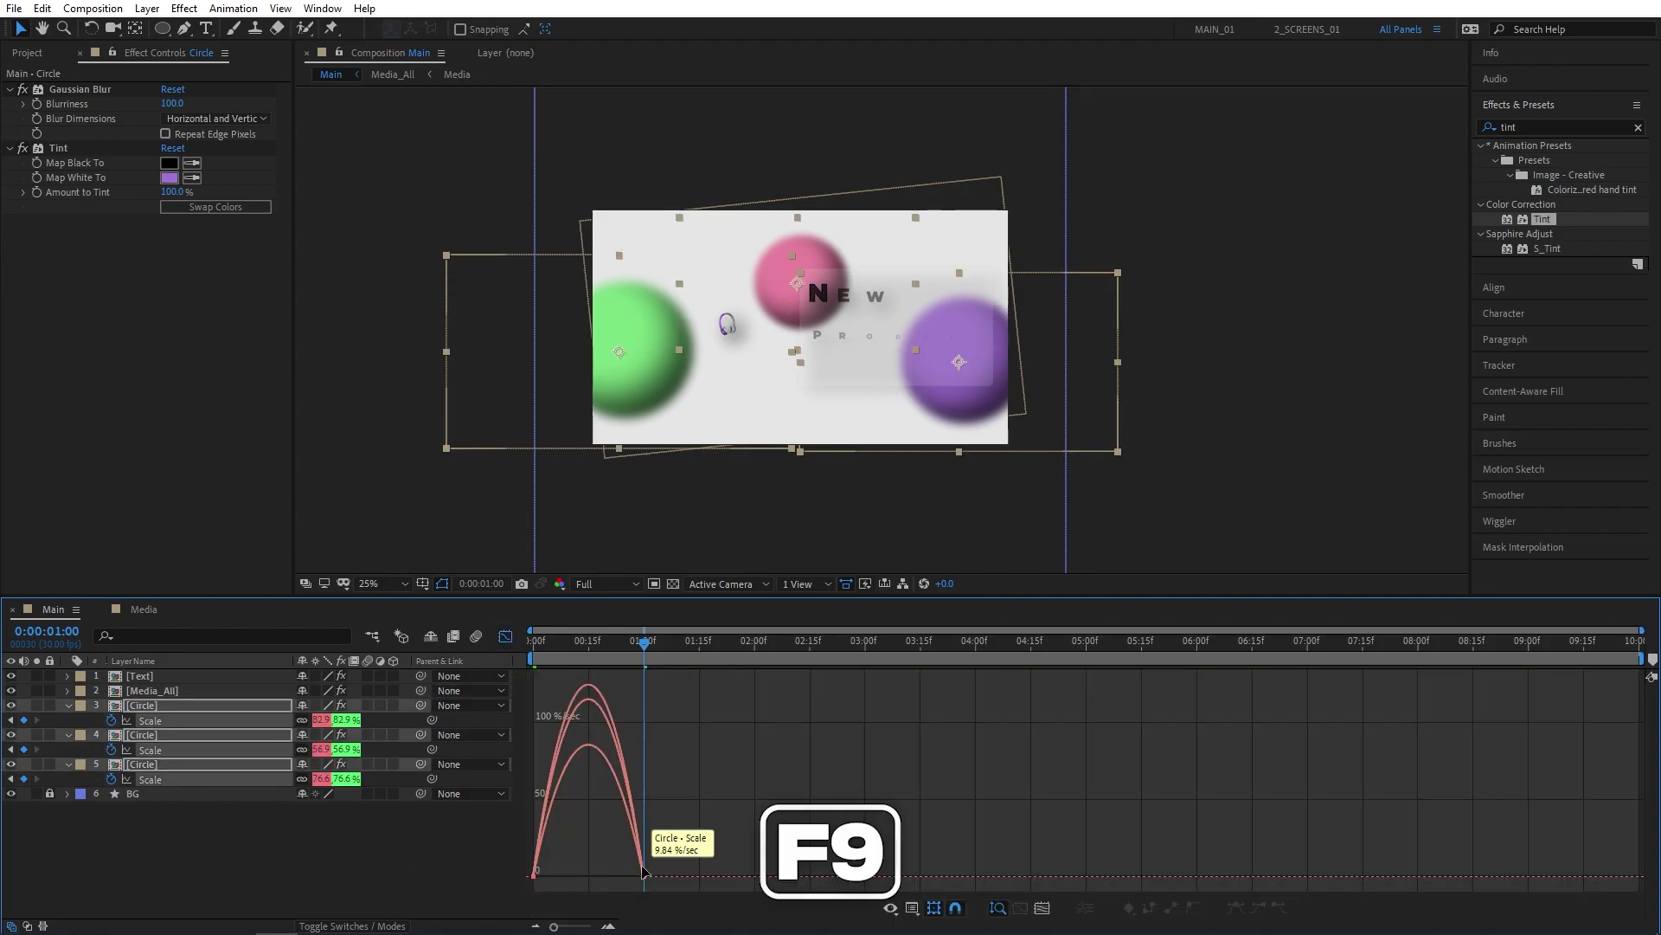
pyautogui.moveTo(670, 861); pyautogui.dragTo(549, 870)
pyautogui.click(505, 637)
pyautogui.click(408, 876)
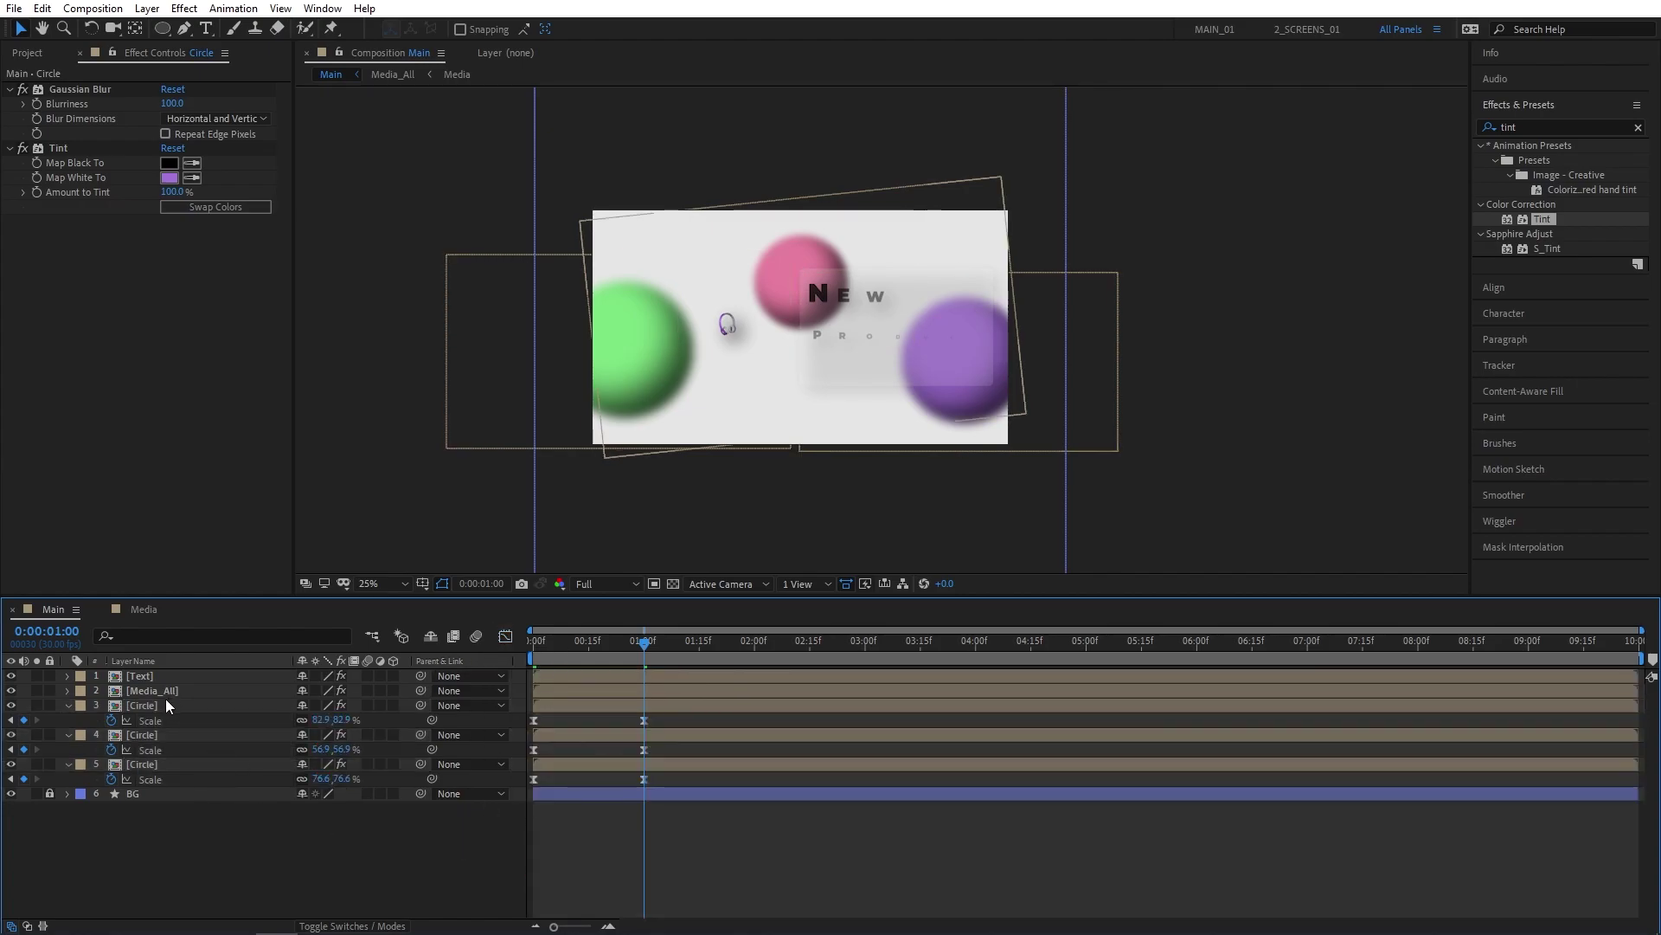
# Step: Reveal Position on the three Circle layers and add the expression wiggle(.2,40) to the green circle's Position
pyautogui.click(165, 705)
pyautogui.keyDown('shift'); pyautogui.click(158, 763); pyautogui.keyUp('shift')
pyautogui.press('p')
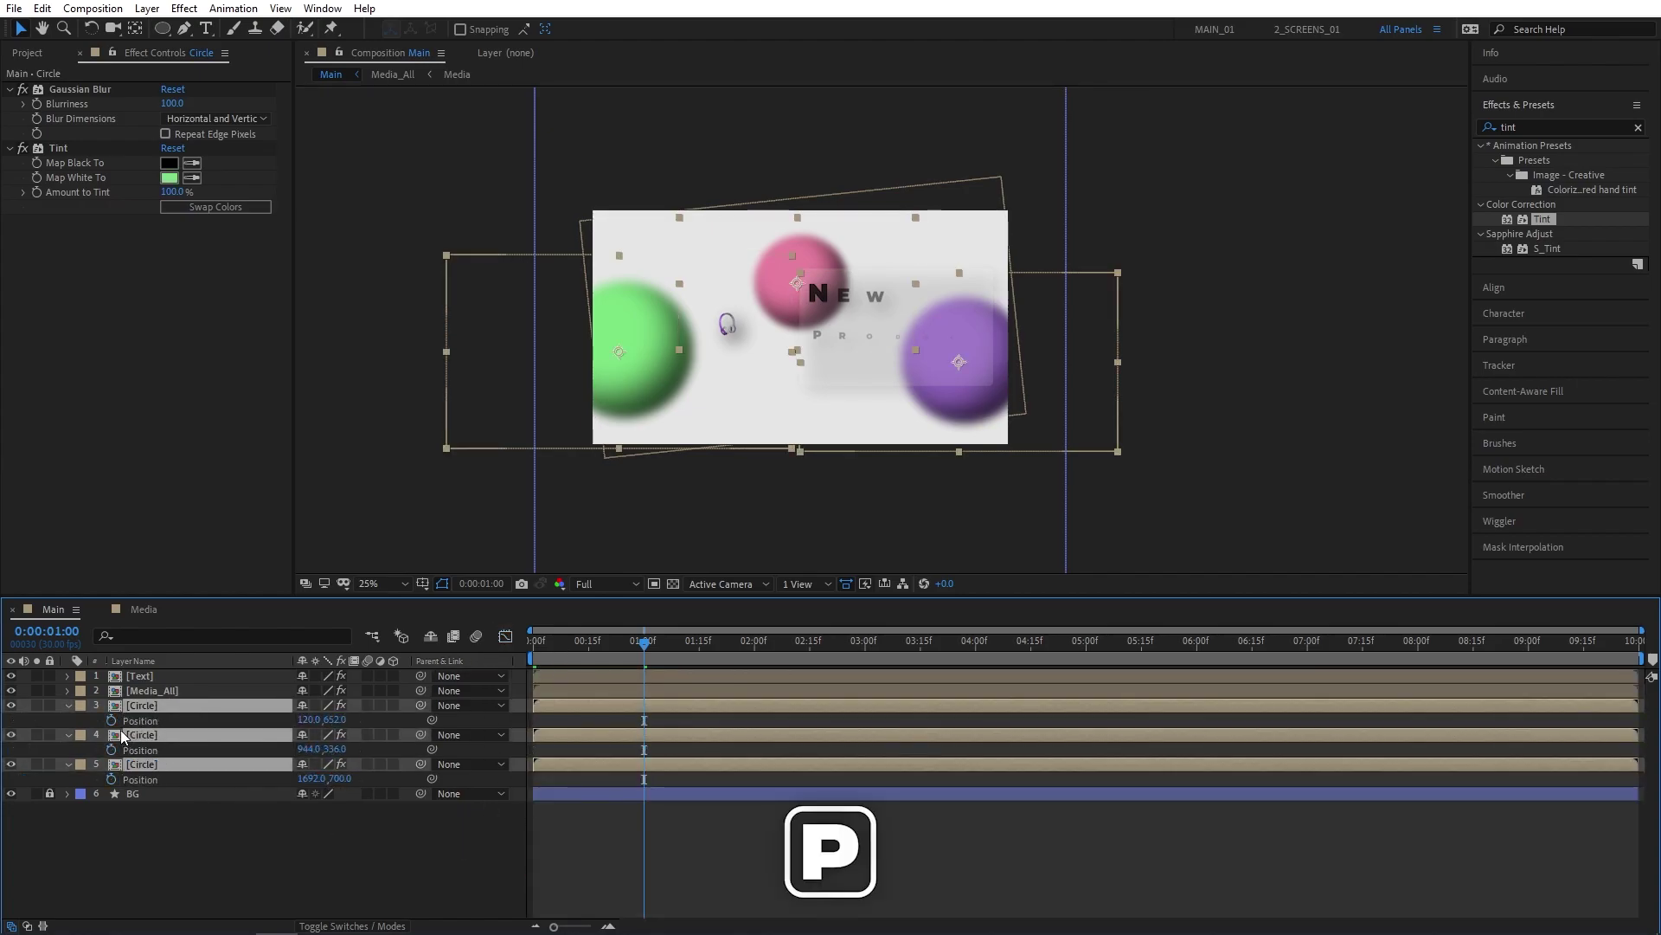
pyautogui.click(168, 822)
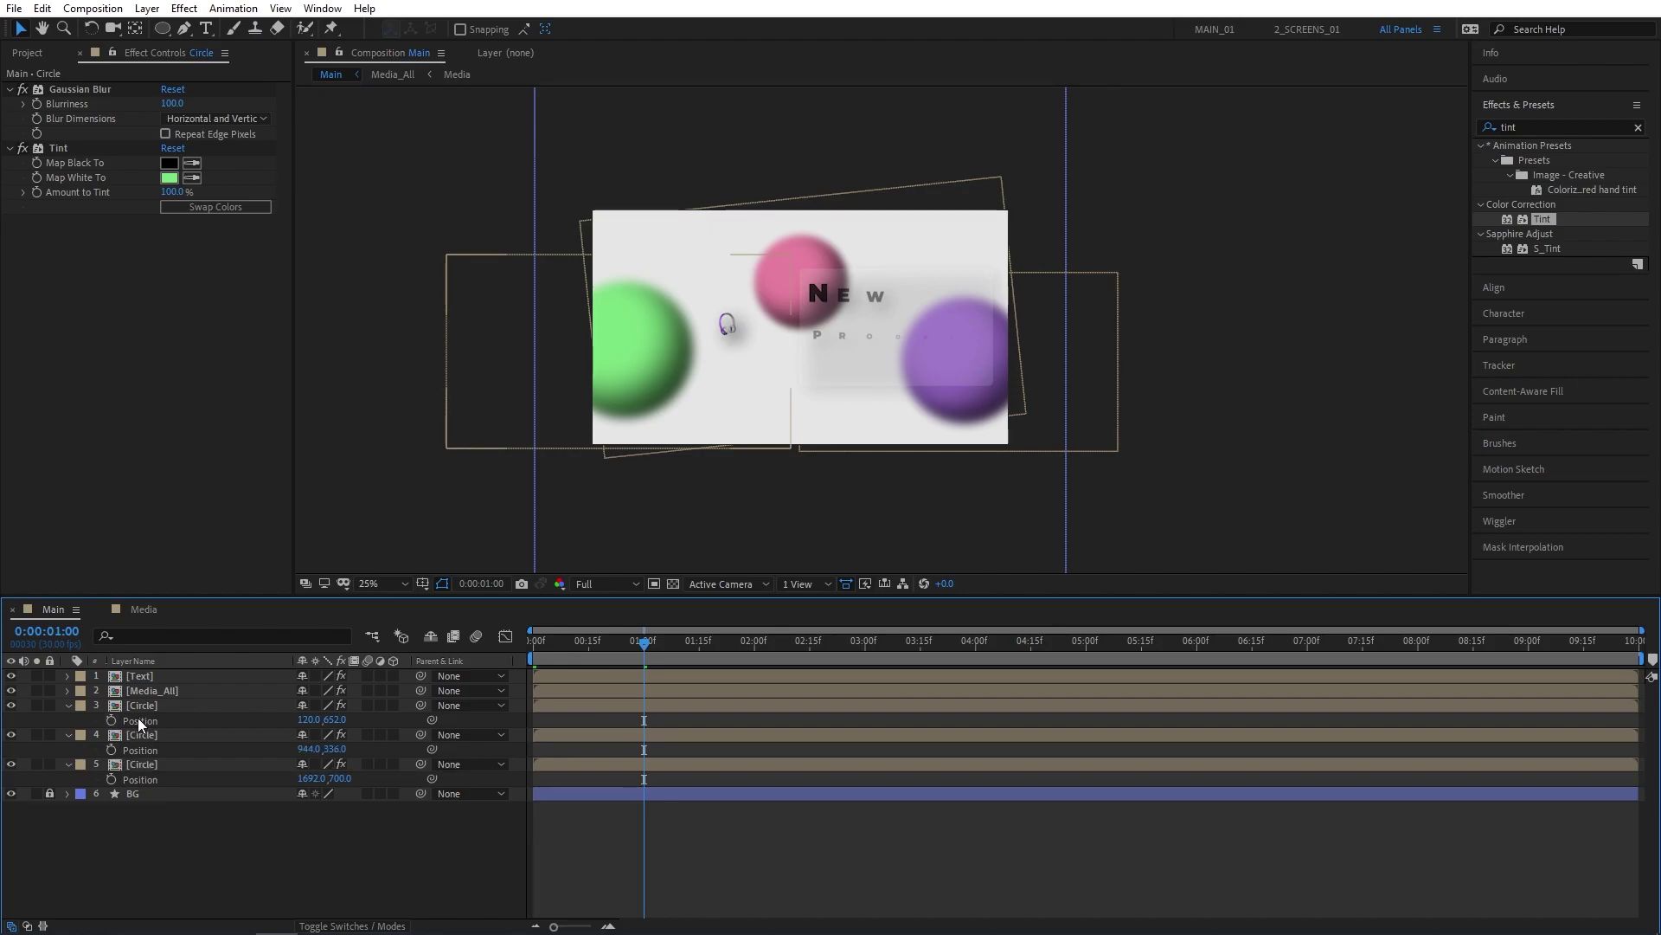
pyautogui.keyDown('alt'); pyautogui.click(112, 720); pyautogui.keyUp('alt')
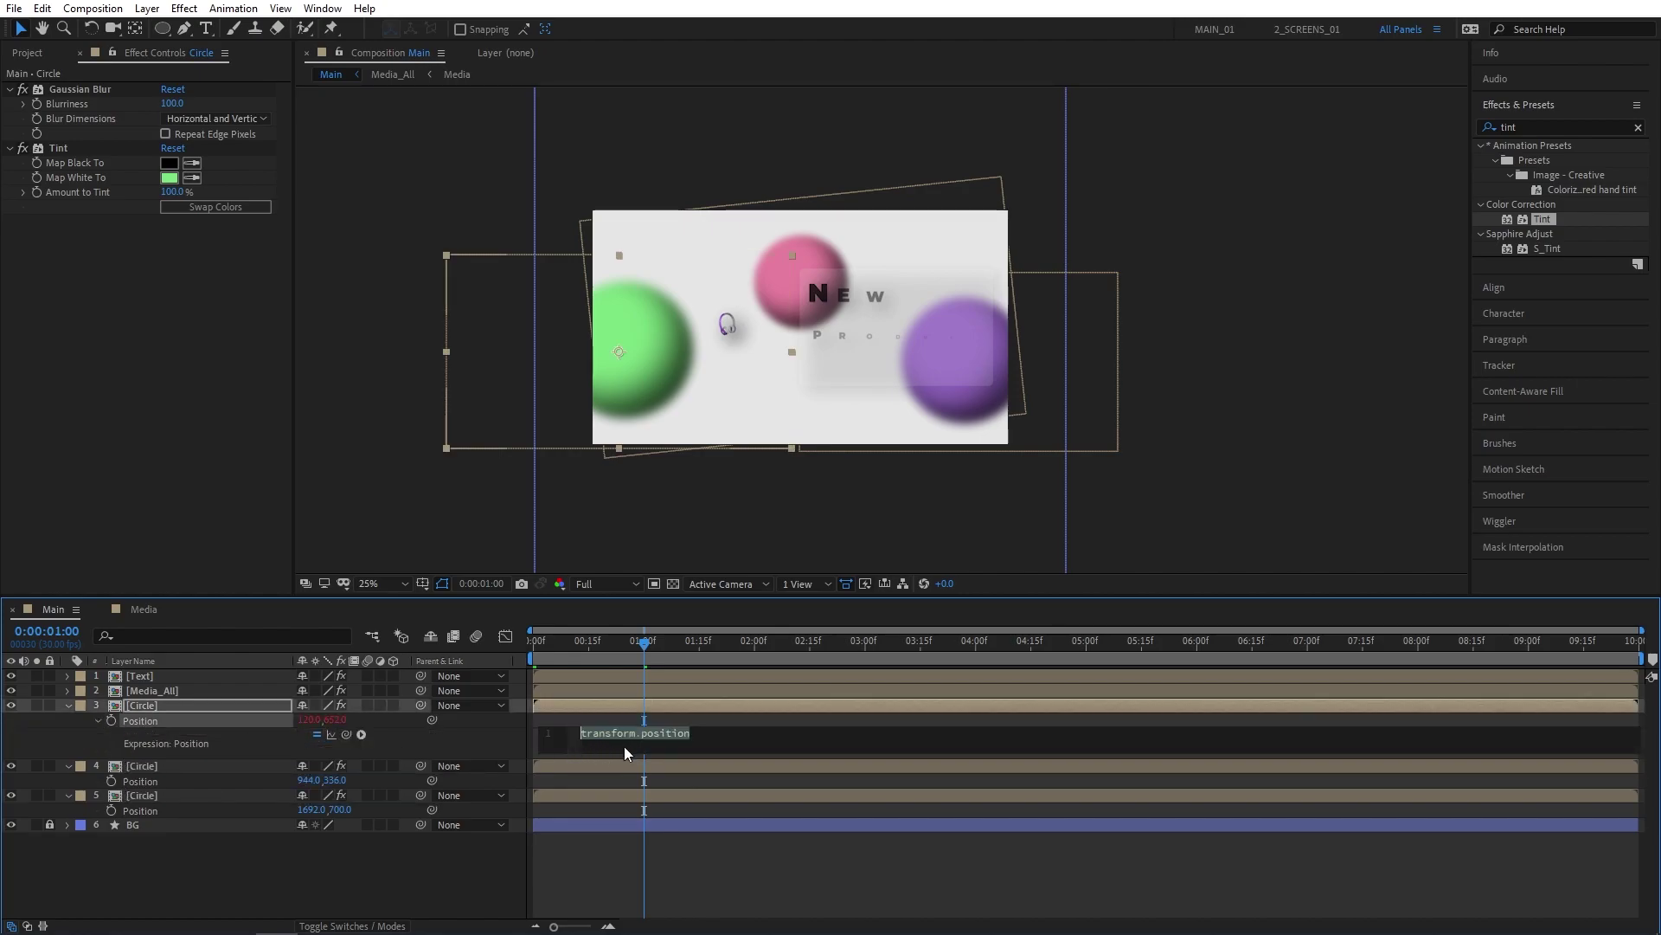
pyautogui.write('wg')
pyautogui.write('ggl')
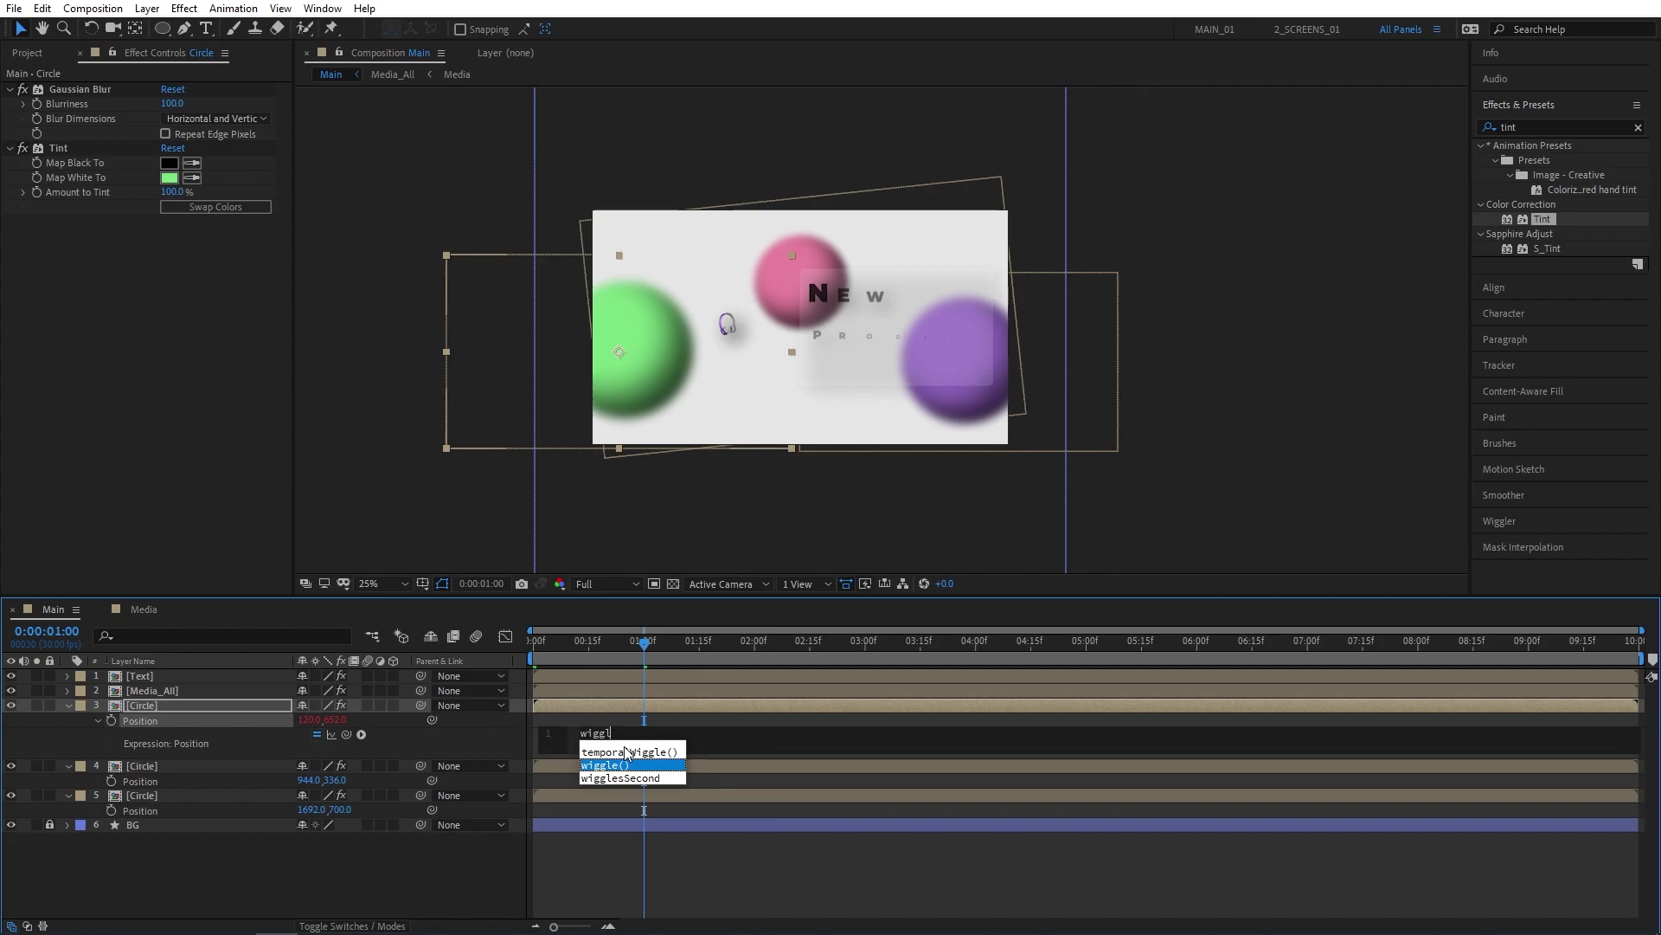
pyautogui.press('Return')
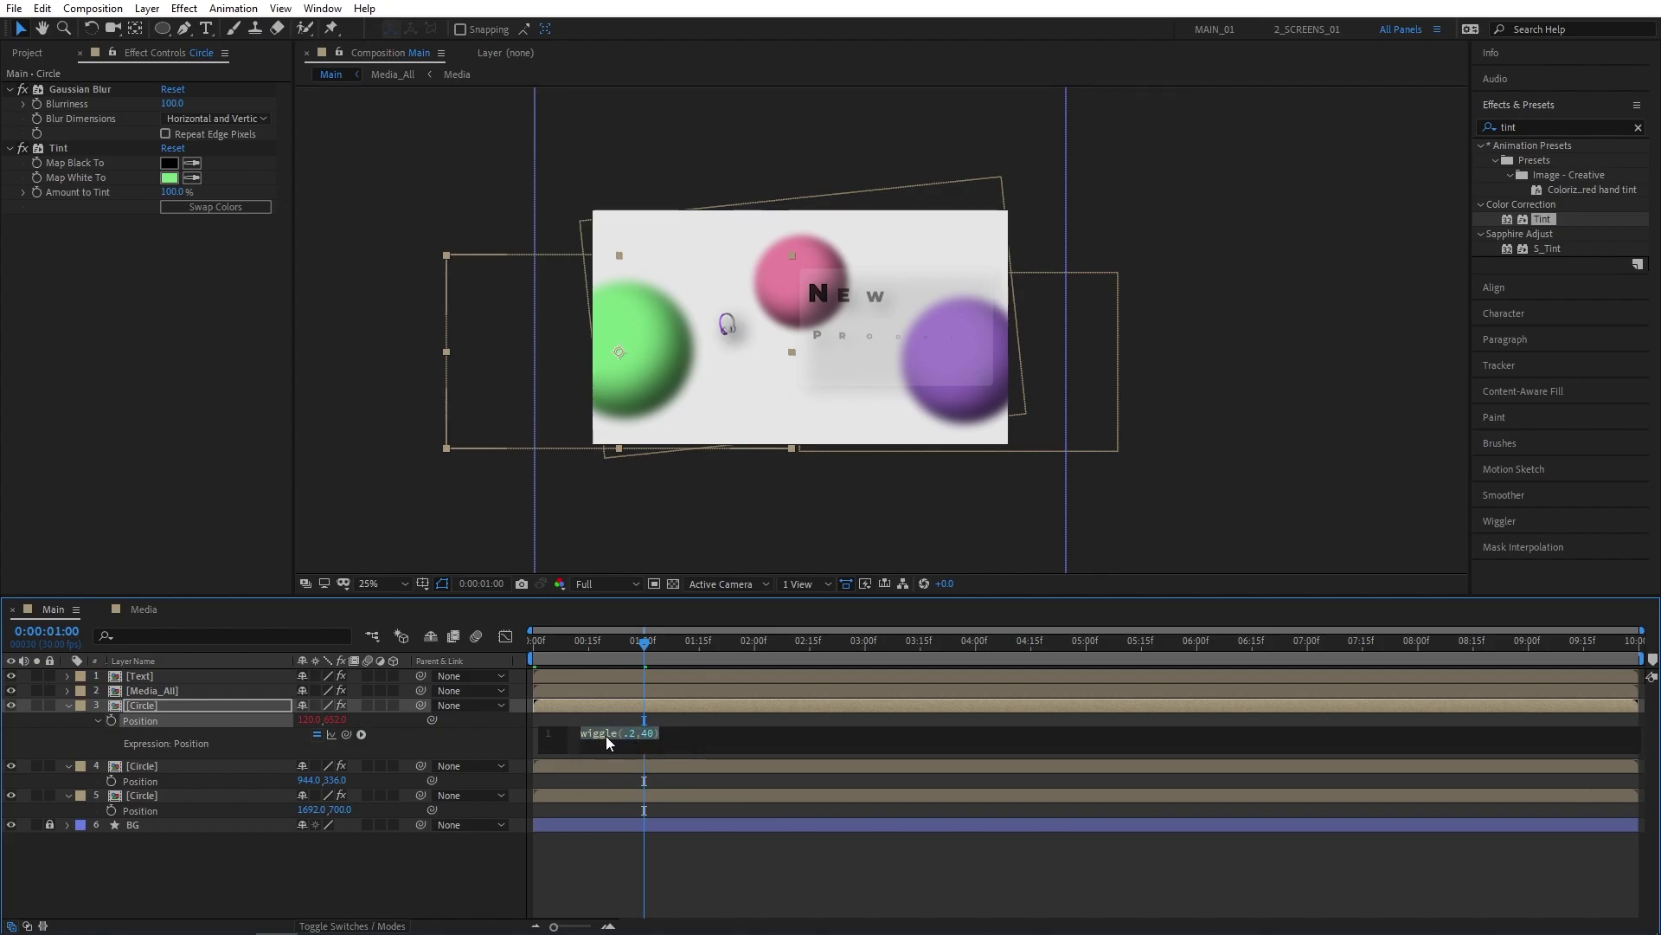
pyautogui.click(390, 874)
# Step: Add the same wiggle(.2,40) expression to the pink circle's Position
pyautogui.keyDown('alt'); pyautogui.click(111, 780); pyautogui.keyUp('alt')
pyautogui.write('wiggle(.2,40)')
pyautogui.click(319, 874)
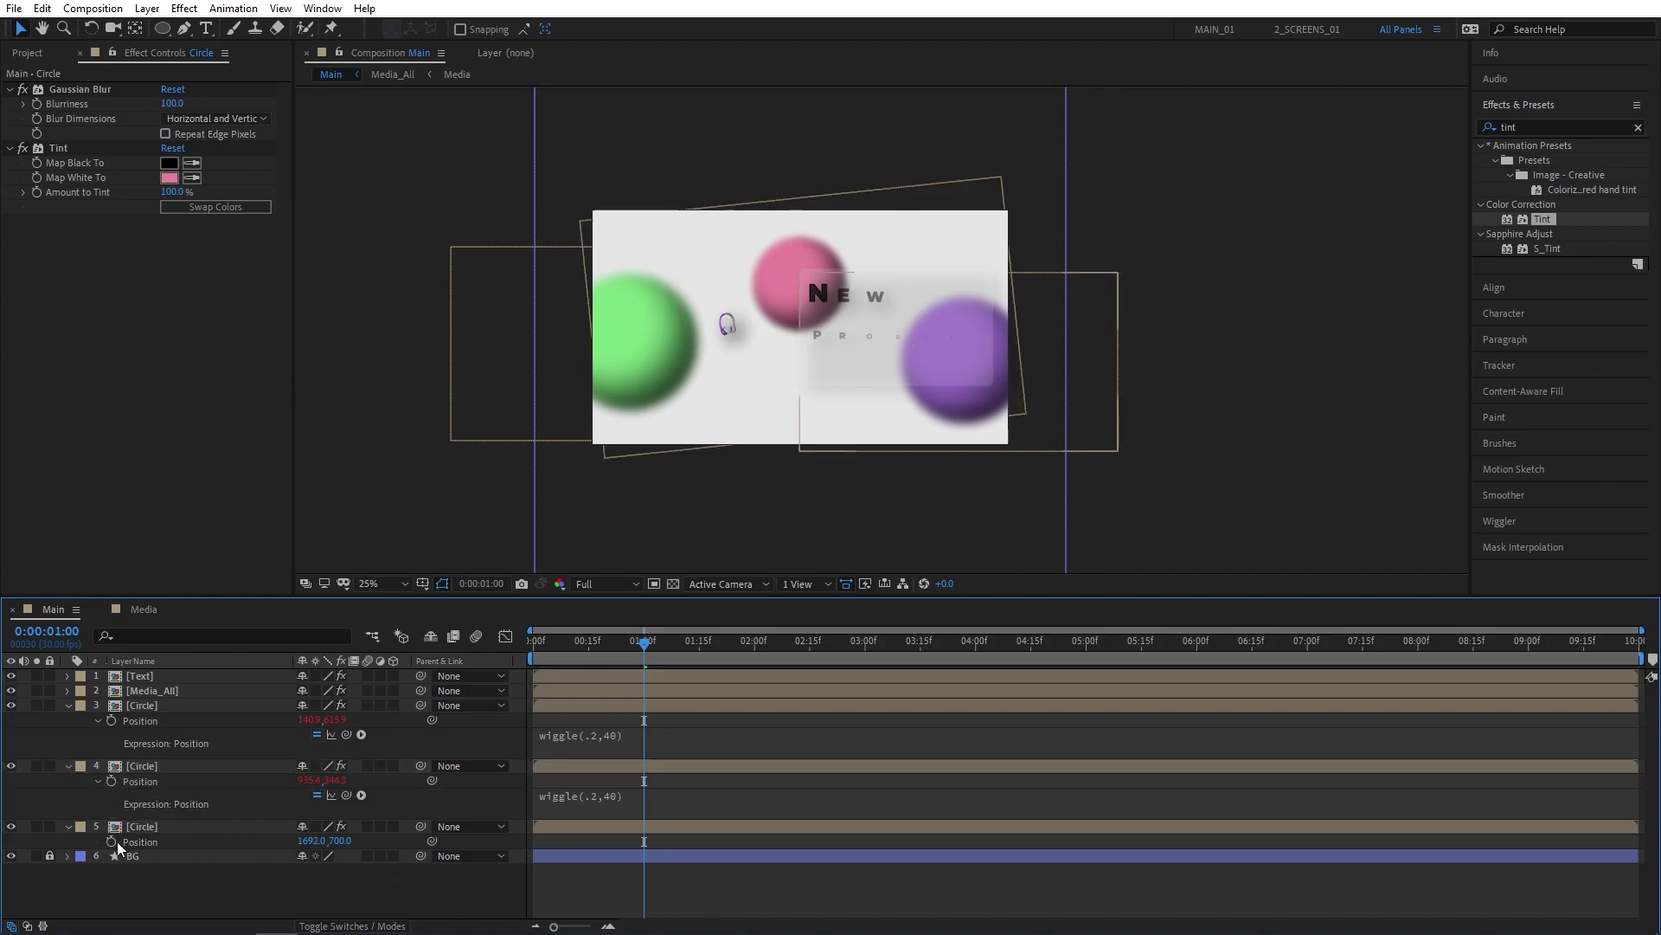
# Step: Add the expression wiggle(.2,40) to the purple circle's Position
pyautogui.keyDown('alt'); pyautogui.click(112, 841); pyautogui.keyUp('alt')
pyautogui.write('wiggle(.2,40)')
pyautogui.click(462, 901)
# Step: Shift the three Circle layers to start at 1:15 and preview their timing against the headphones and title
pyautogui.moveTo(626, 645); pyautogui.dragTo(838, 645)
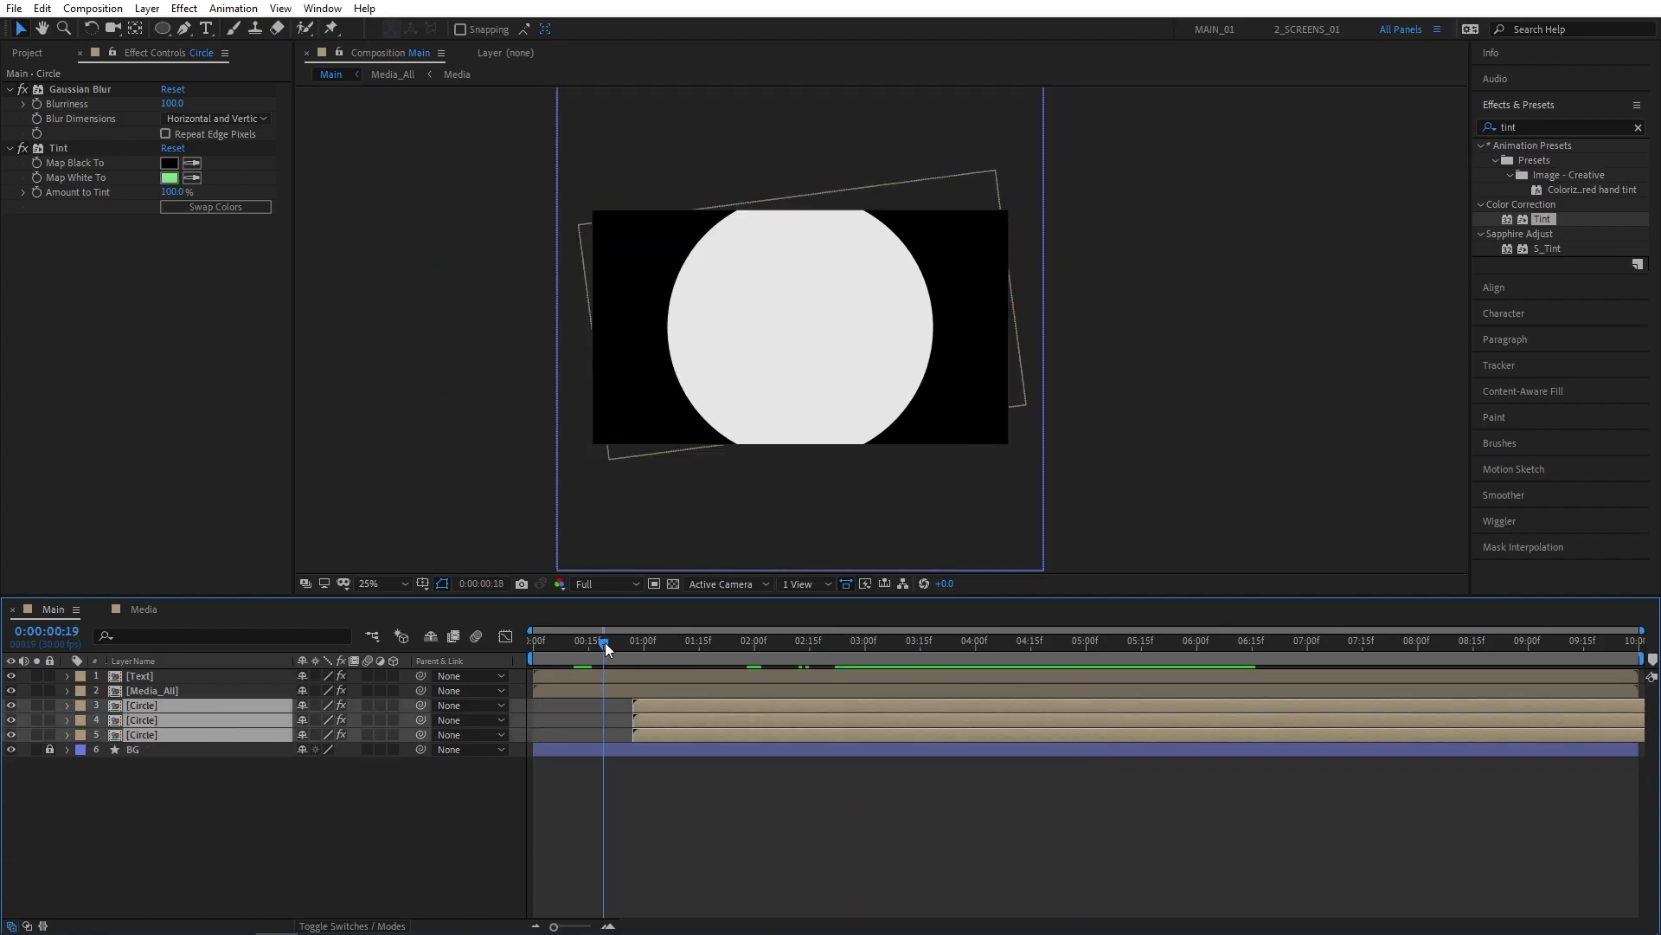
pyautogui.moveTo(605, 642); pyautogui.dragTo(677, 646)
pyautogui.press('[')
pyautogui.press('space')
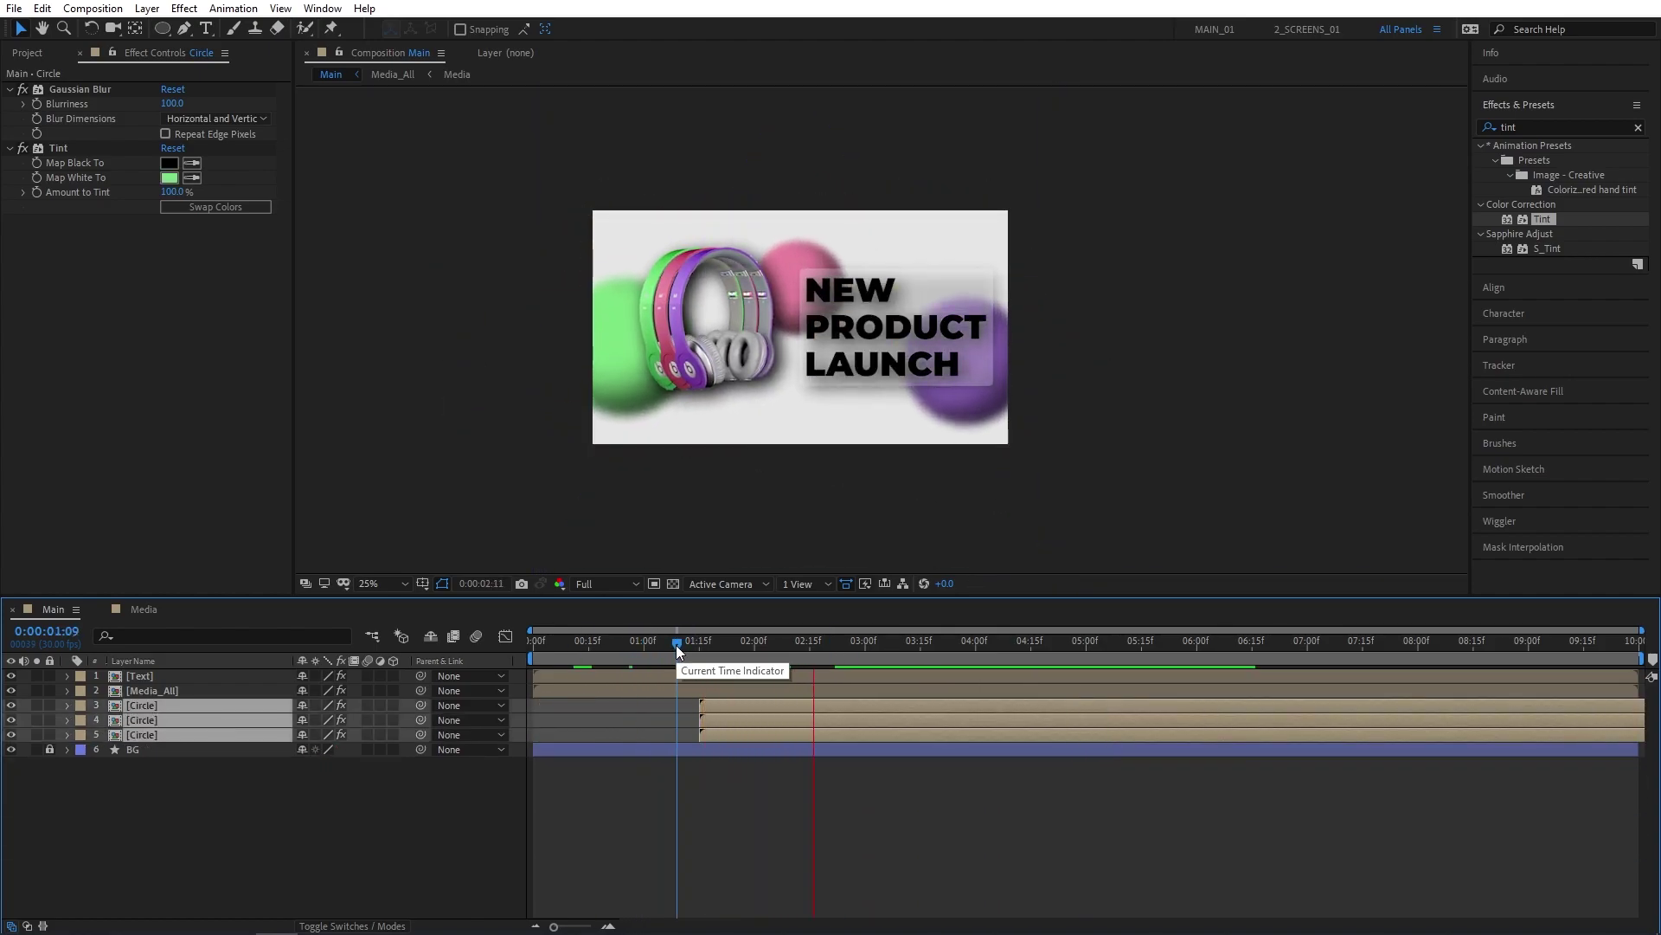
pyautogui.press('space')
pyautogui.click(392, 841)
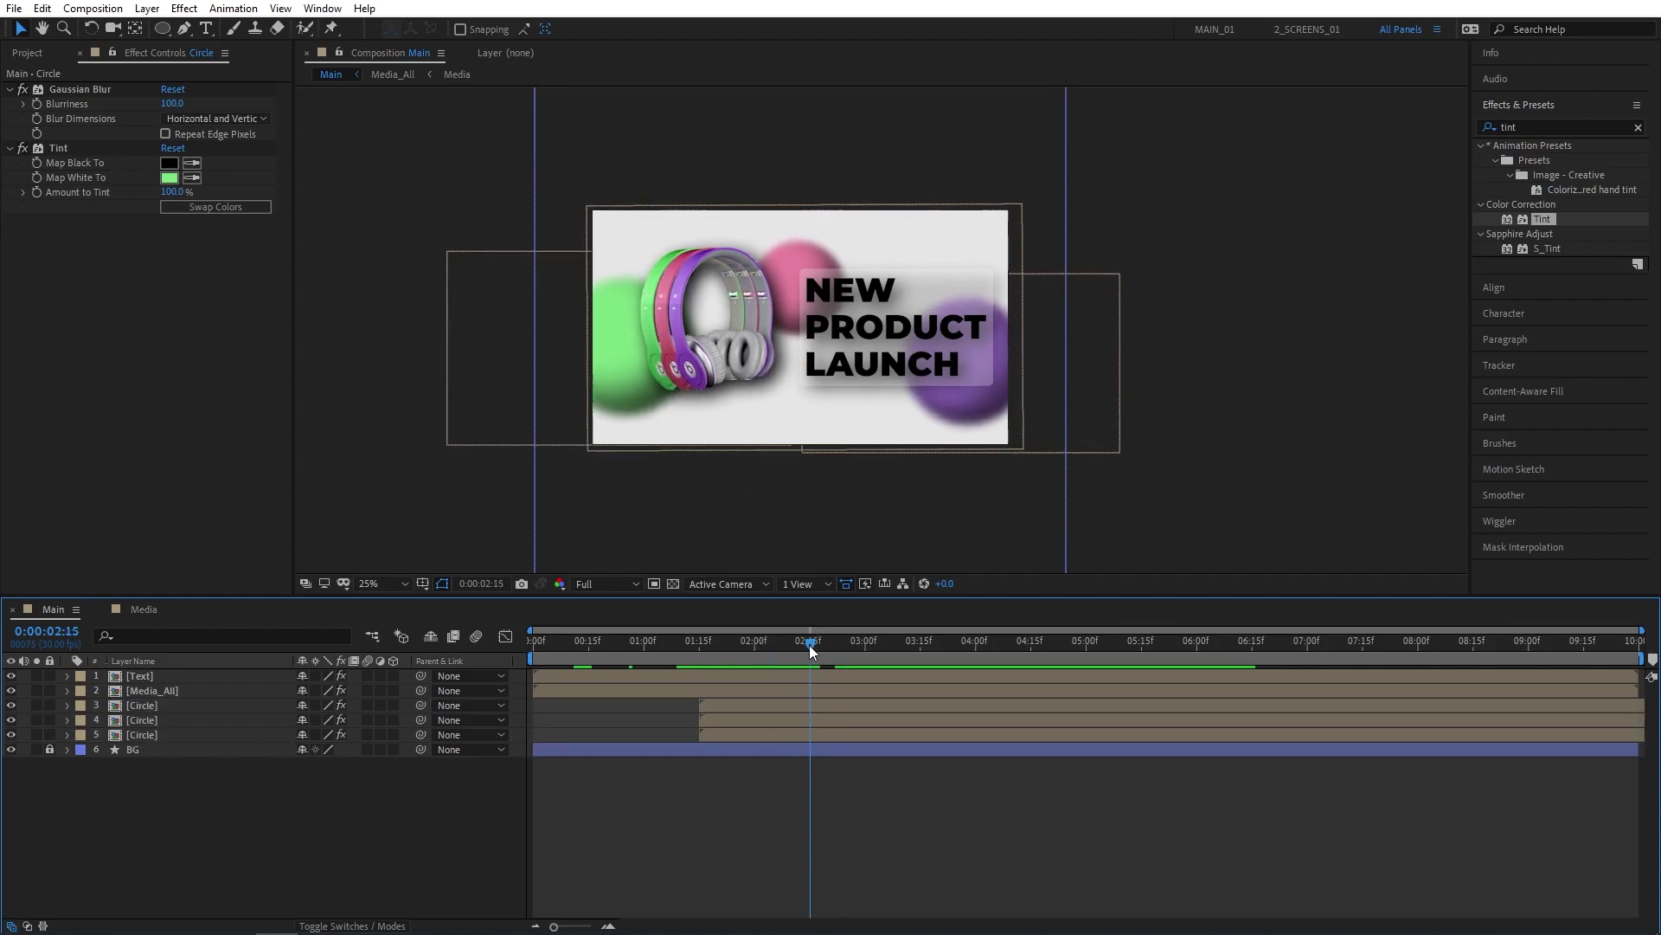
pyautogui.press('pageup')
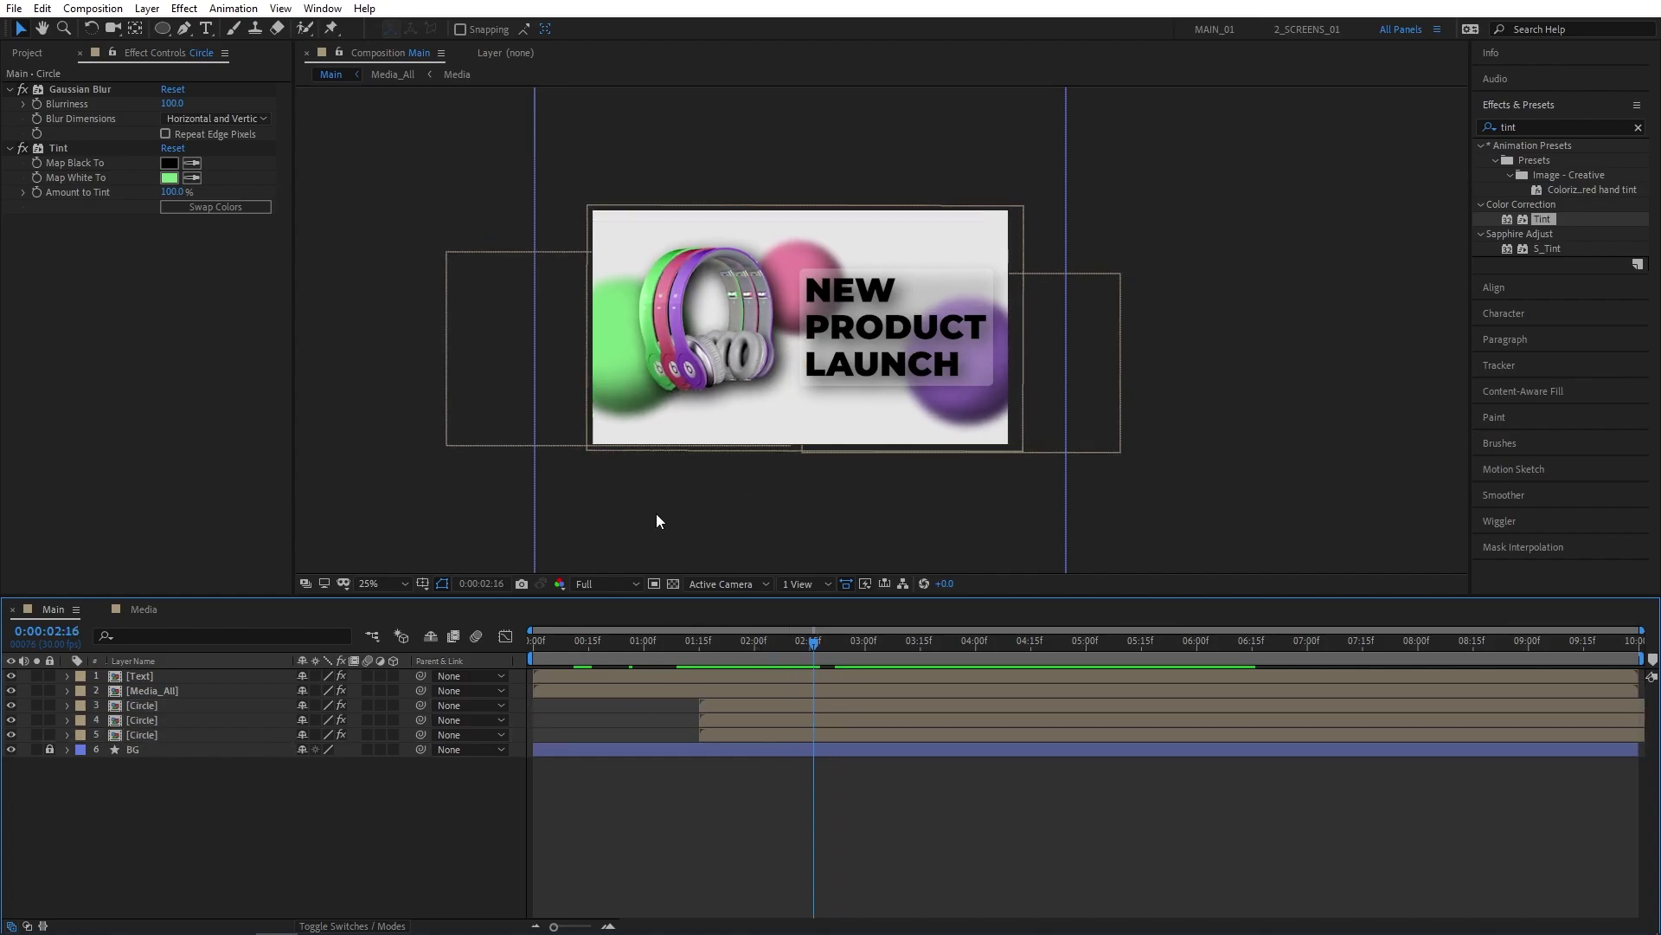
# Step: Draw a white circle near the middle of the frame and add a text layer reading $250 over it
pyautogui.click(163, 29)
pyautogui.moveTo(793, 325); pyautogui.dragTo(844, 354)
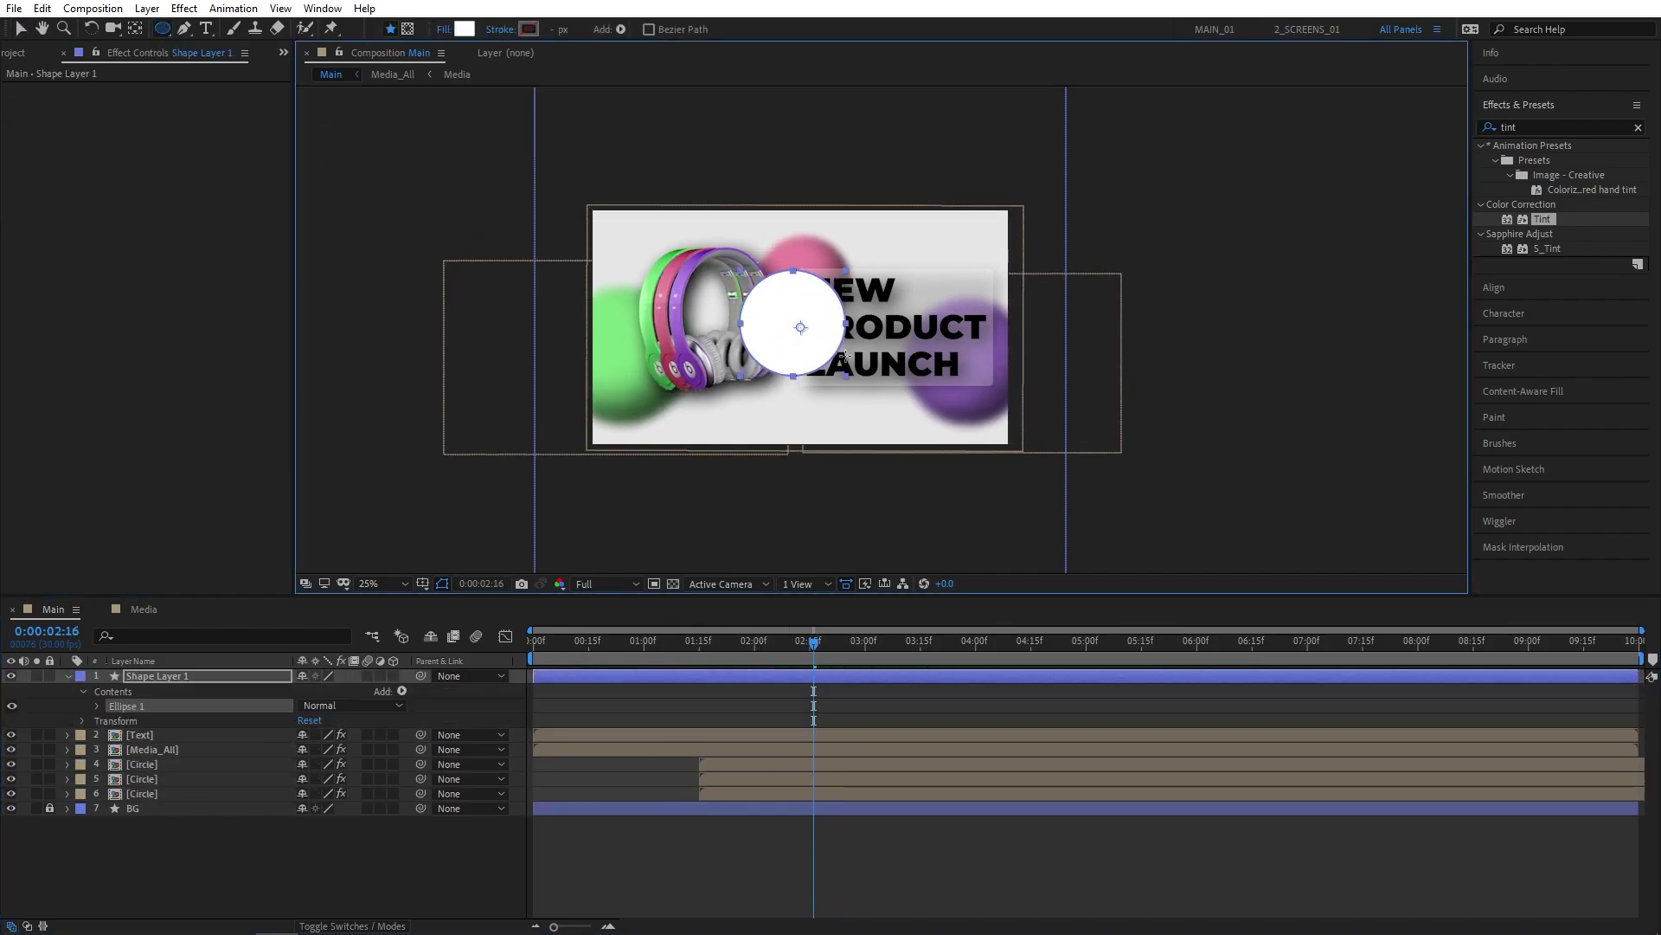
pyautogui.click(206, 28)
pyautogui.click(769, 333)
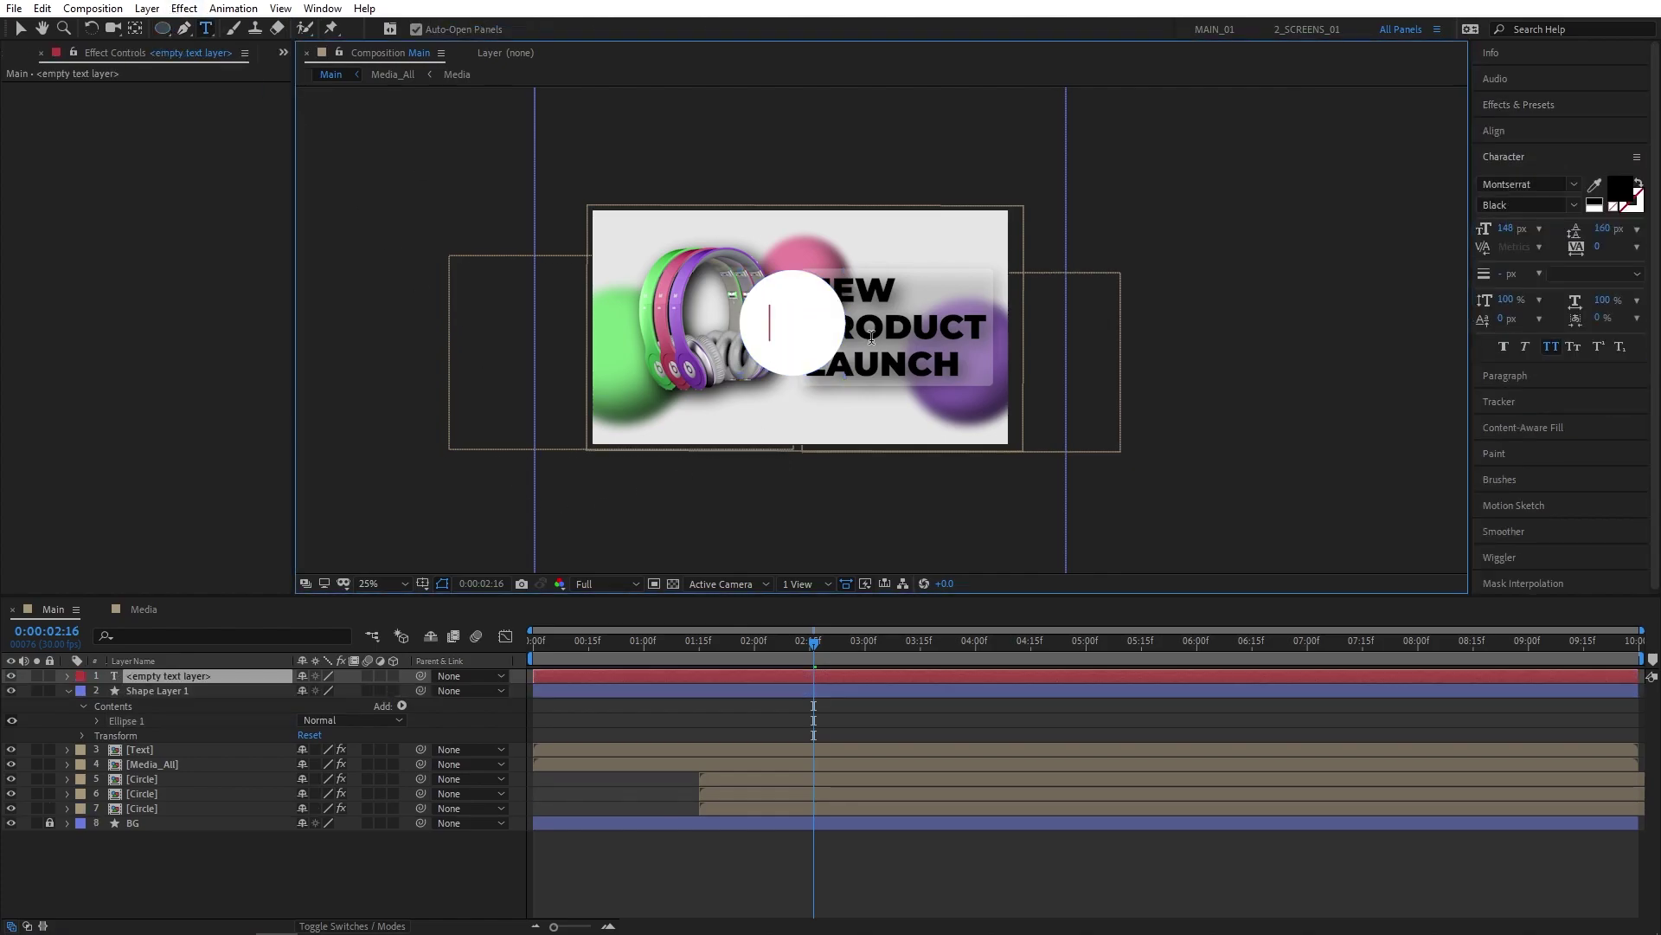
pyautogui.write('$250')
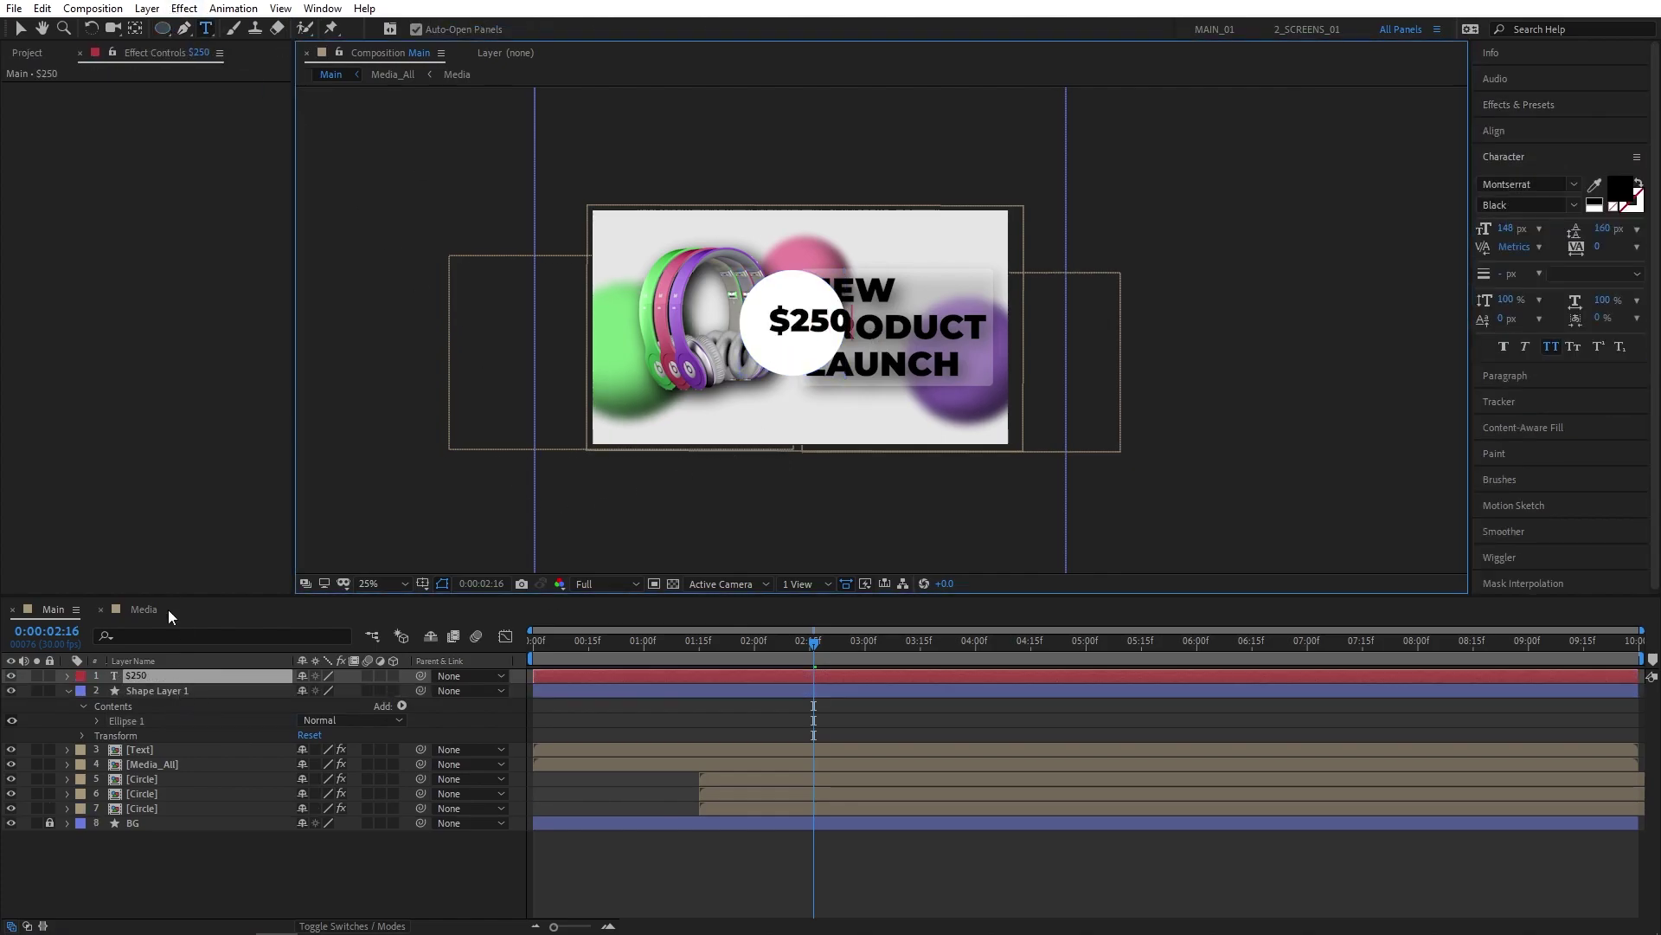
# Step: Centre the $250 text inside the white circle
pyautogui.doubleClick(230, 676)
pyautogui.click(874, 324)
pyautogui.click(171, 664)
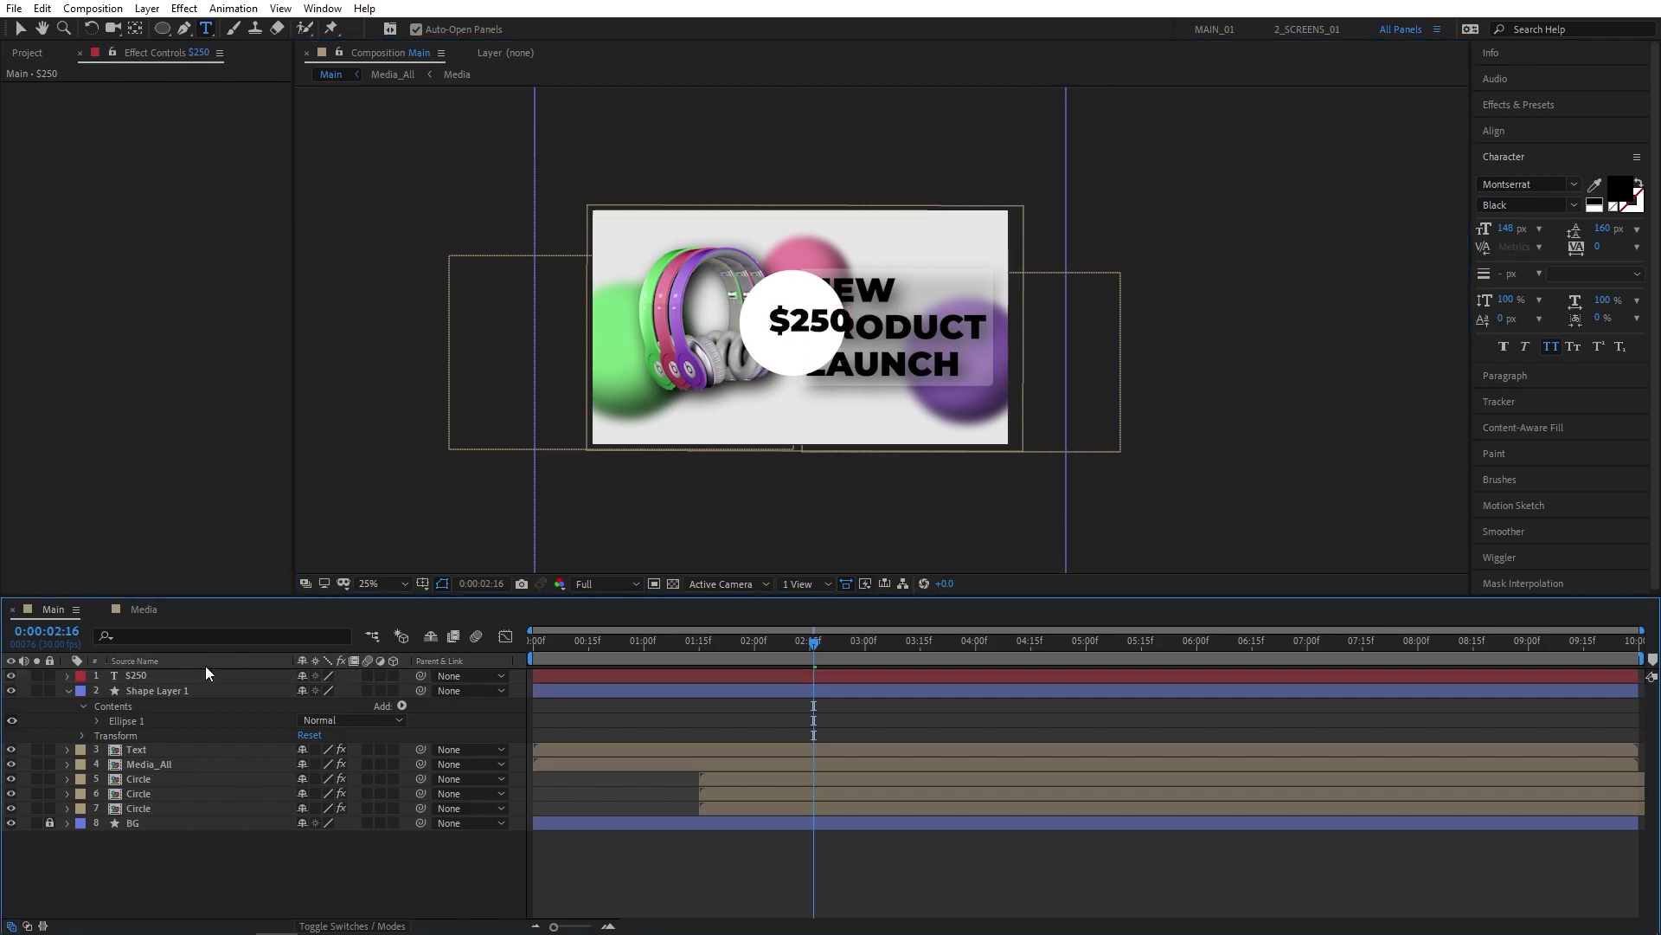
pyautogui.click(206, 675)
pyautogui.press('v')
pyautogui.moveTo(809, 325); pyautogui.dragTo(796, 327)
pyautogui.click(466, 855)
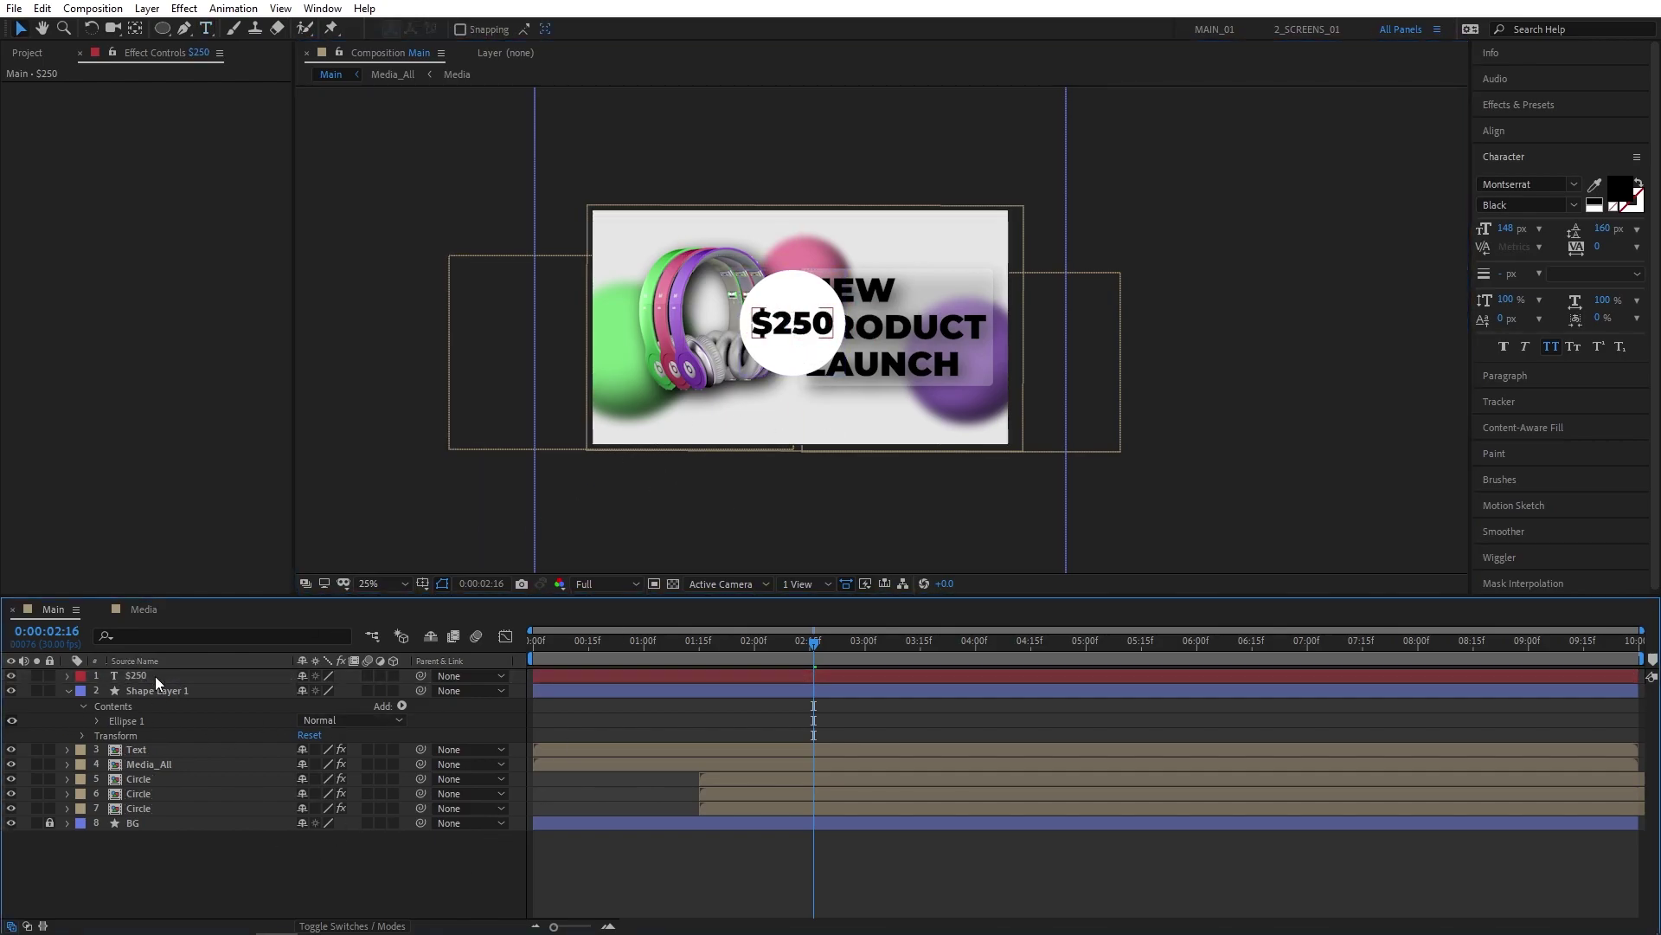
# Step: Pre-compose the $250 text and the white circle's shape layer as Price
pyautogui.click(156, 675)
pyautogui.keyDown('shift'); pyautogui.click(158, 690); pyautogui.keyUp('shift')
pyautogui.rightClick(156, 677)
pyautogui.click(222, 584)
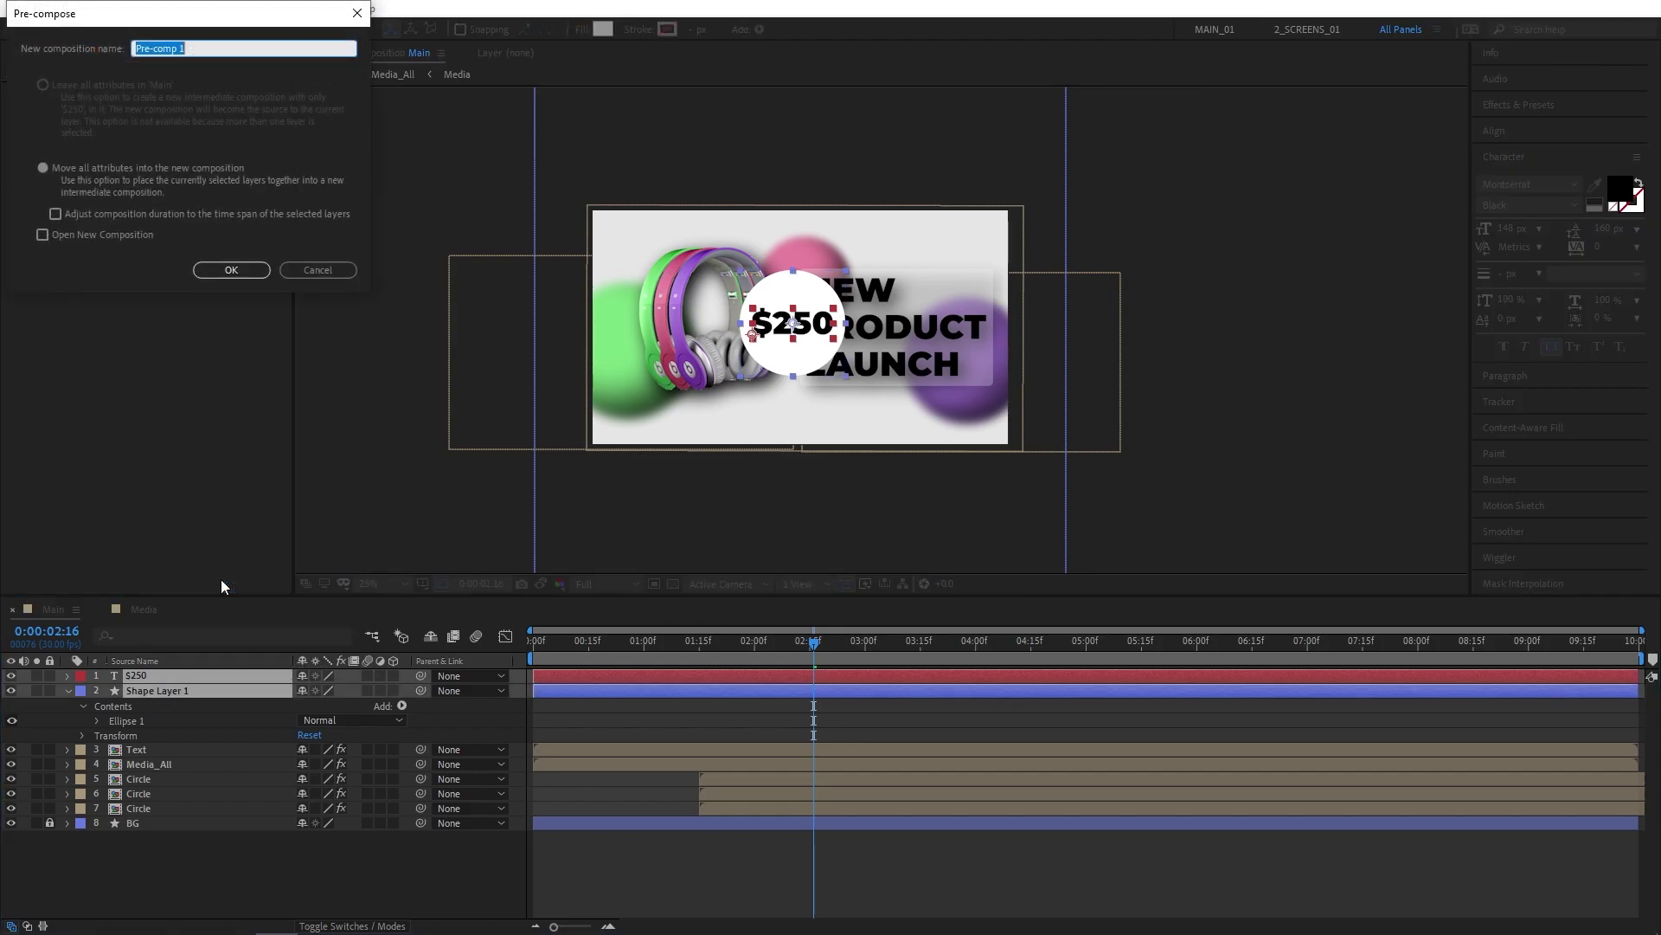
pyautogui.write('Price')
pyautogui.press('Return')
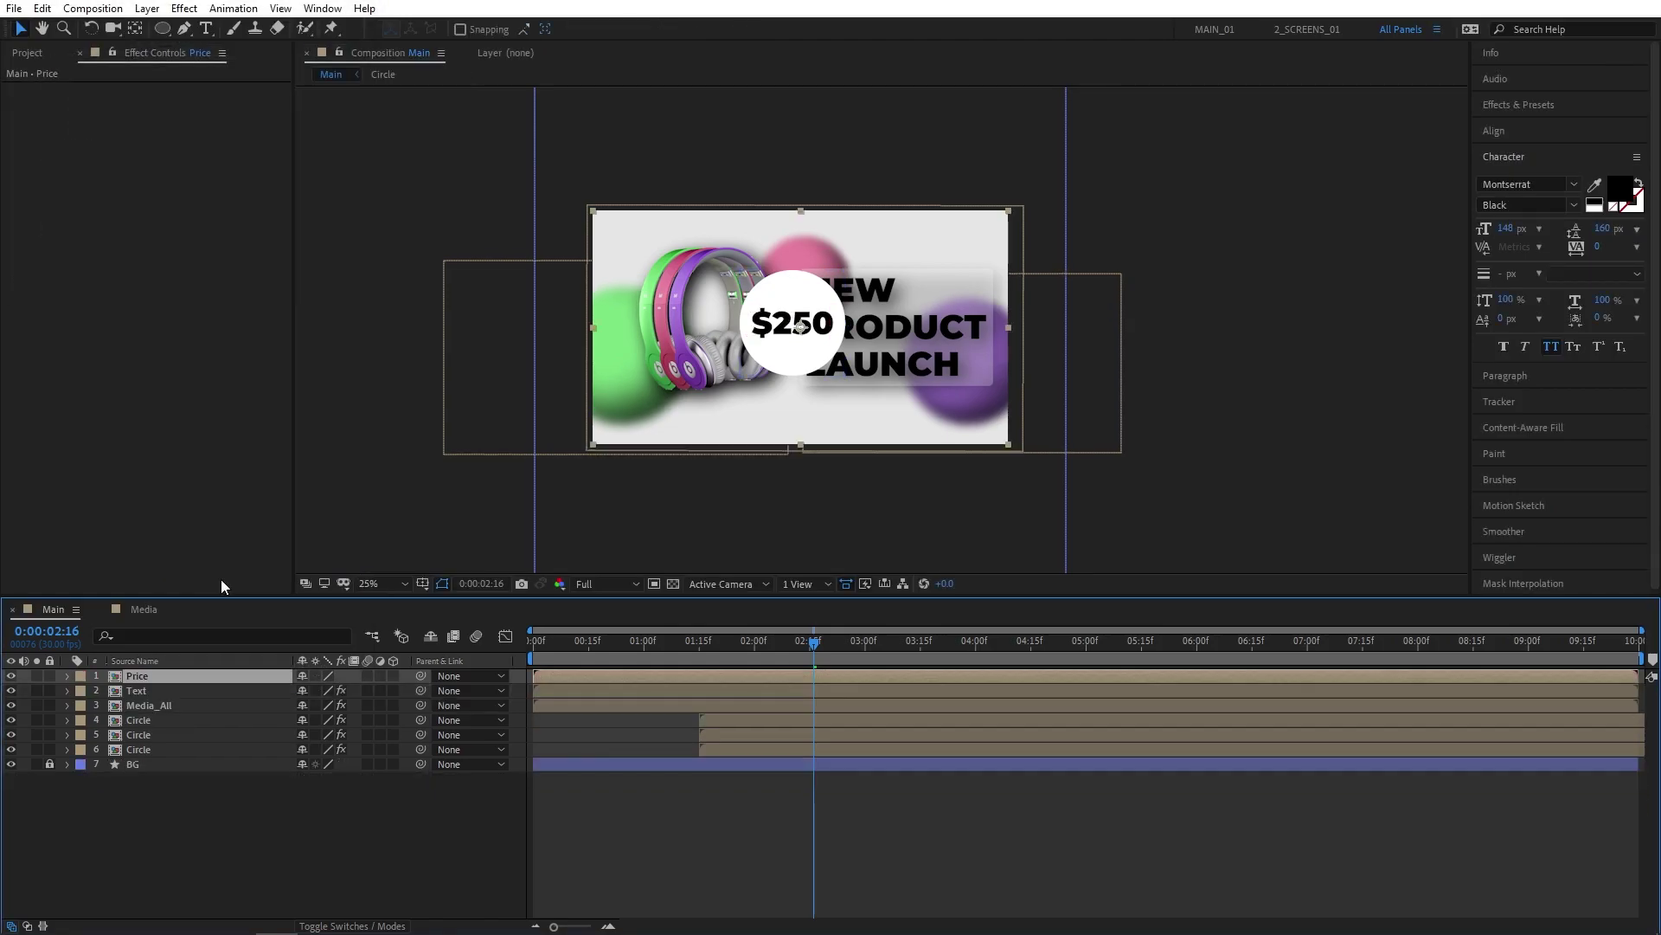
# Step: Shrink the Price layer into the lower-left corner of the composition frame and keyframe its Scale at 0% at 0:00
pyautogui.click(790, 644)
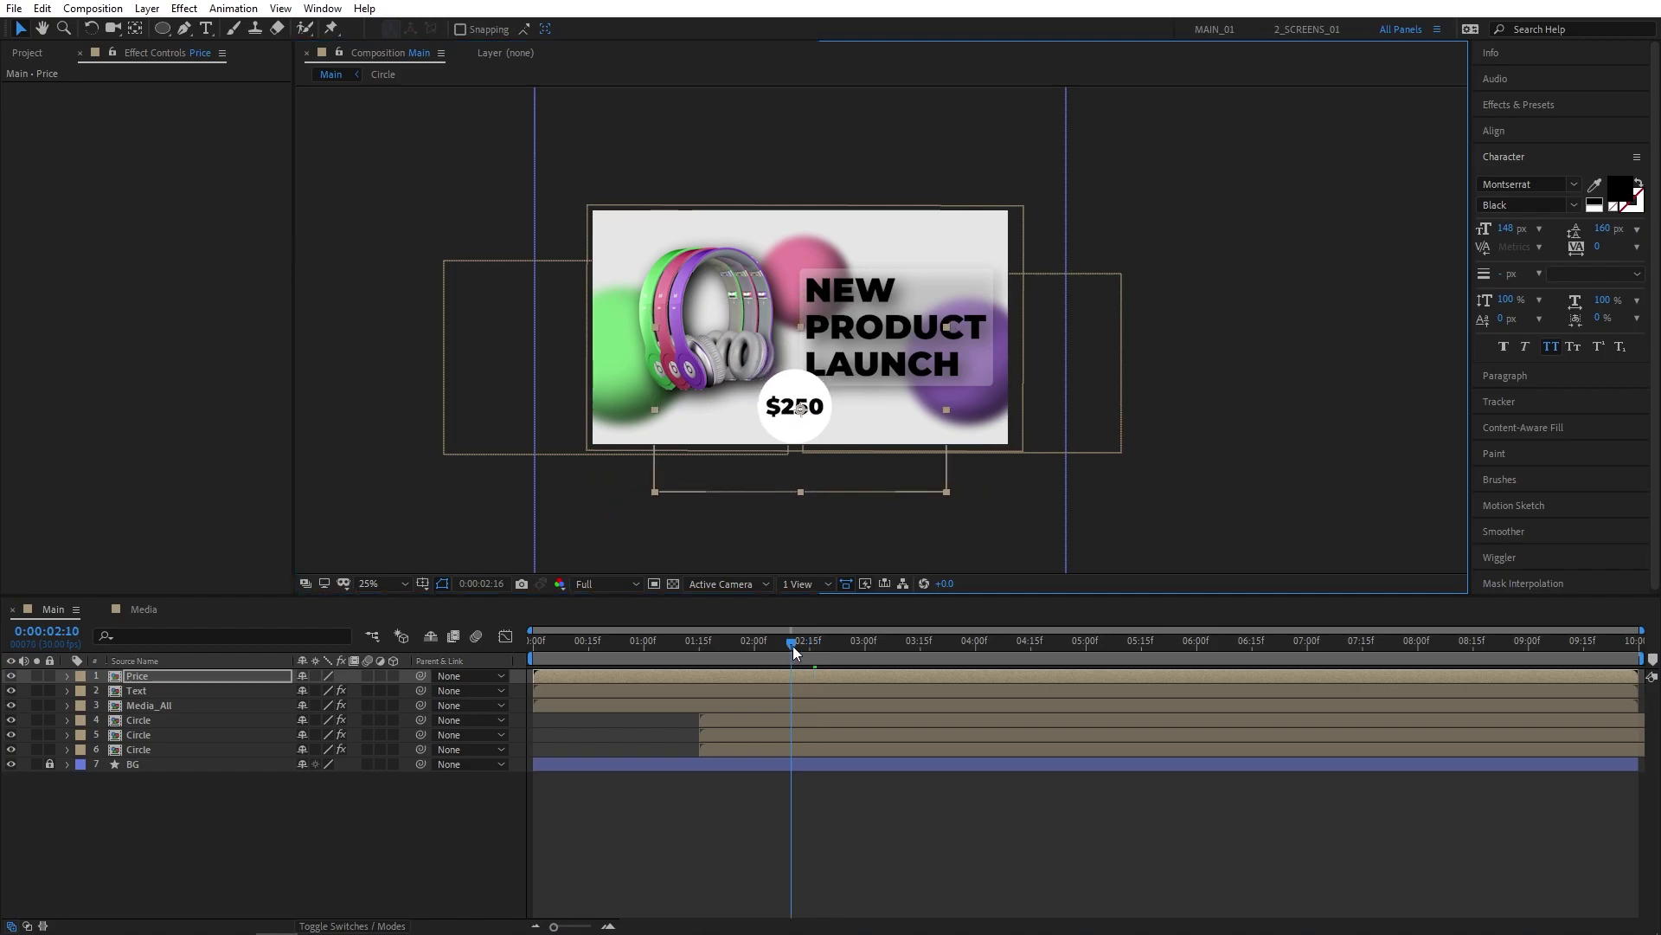
pyautogui.click(535, 654)
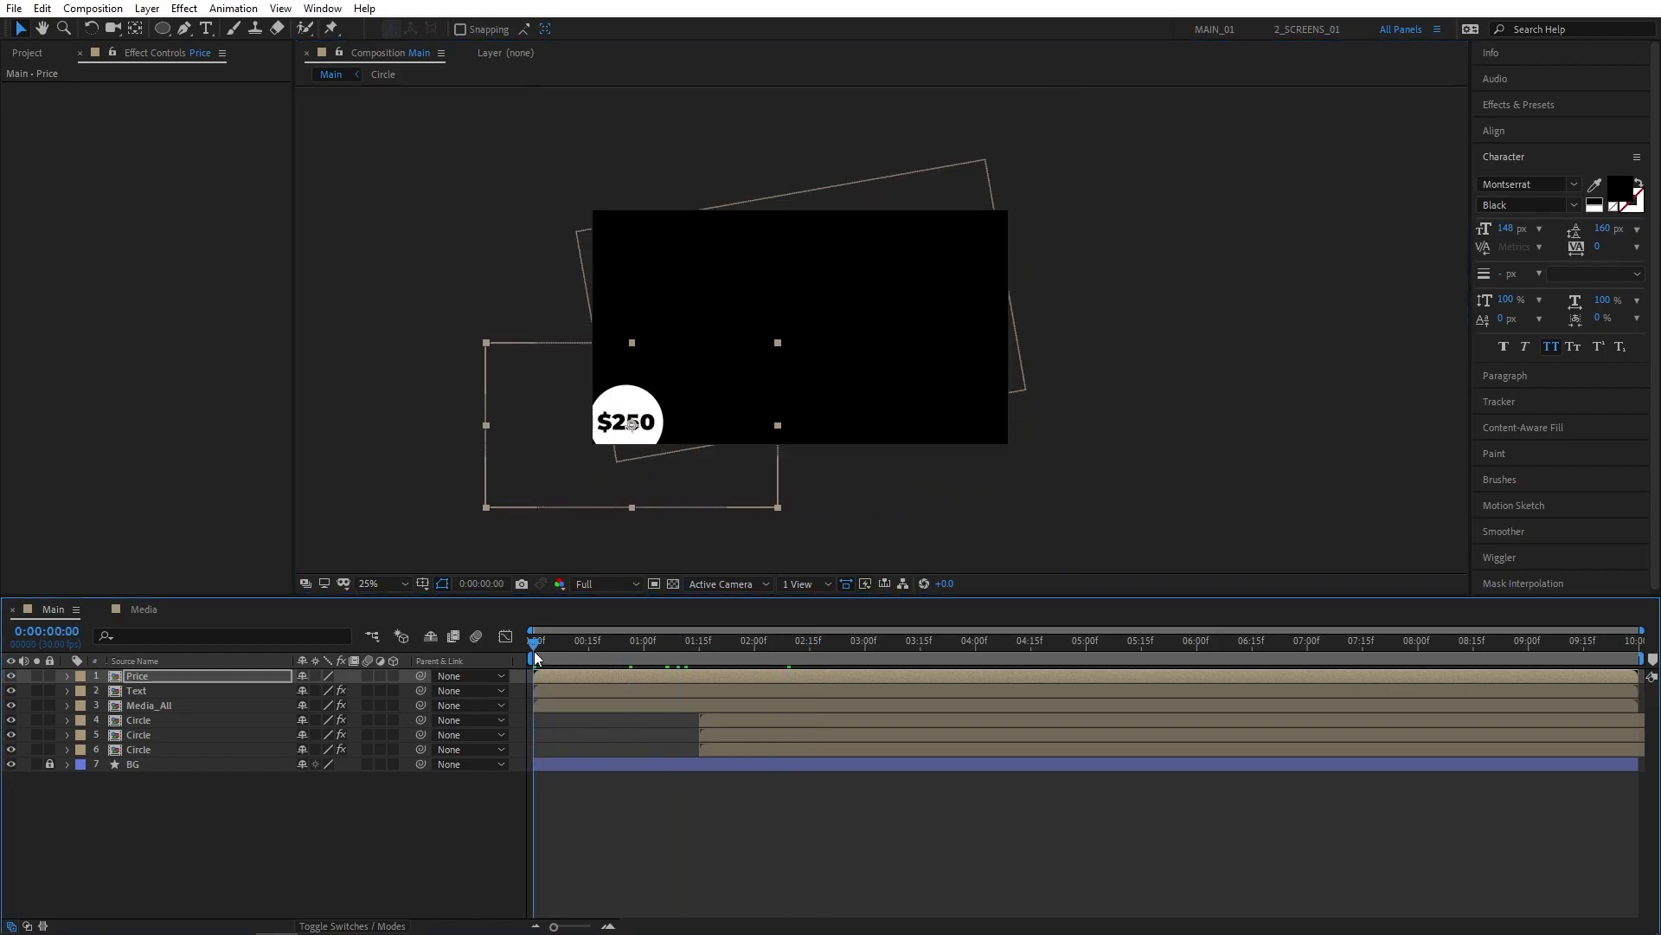
pyautogui.write('s')
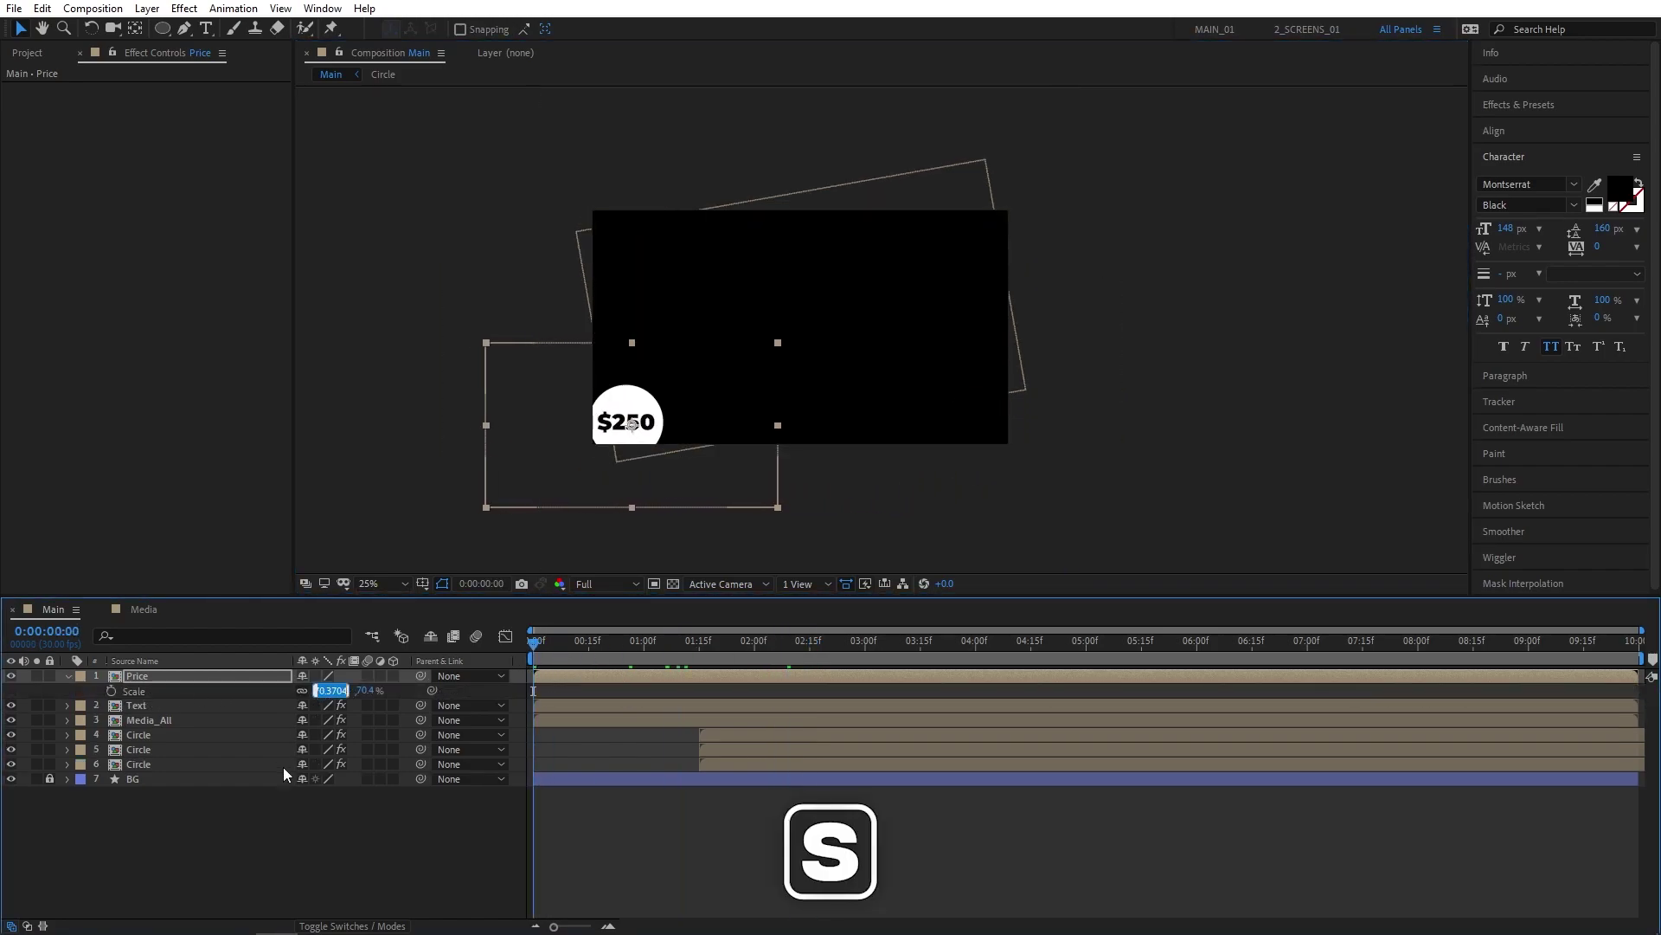
pyautogui.write('0')
pyautogui.press('Return')
pyautogui.click(111, 690)
# Step: Keyframe the Price layer's Scale at 70% at 1:00
pyautogui.moveTo(544, 654); pyautogui.dragTo(644, 647)
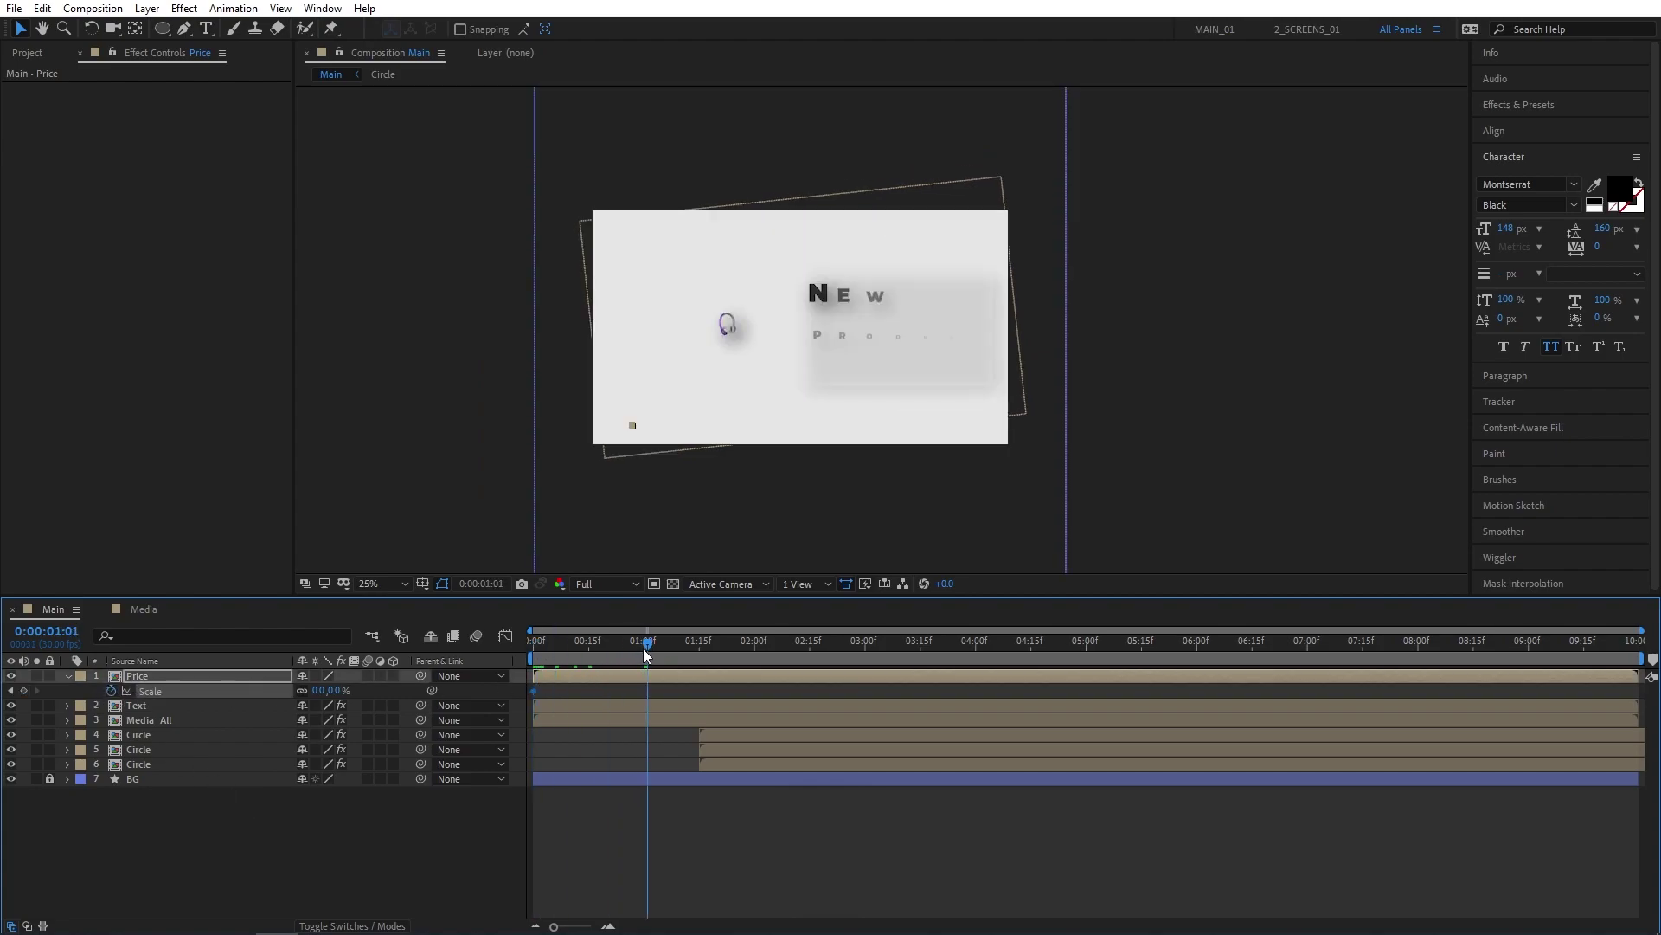
pyautogui.moveTo(355, 689); pyautogui.dragTo(364, 690)
pyautogui.click(341, 692)
pyautogui.write('70')
# Step: Shift the Price layer to start at 1:15
pyautogui.click(562, 690)
pyautogui.moveTo(611, 650); pyautogui.dragTo(677, 698)
pyautogui.press('[')
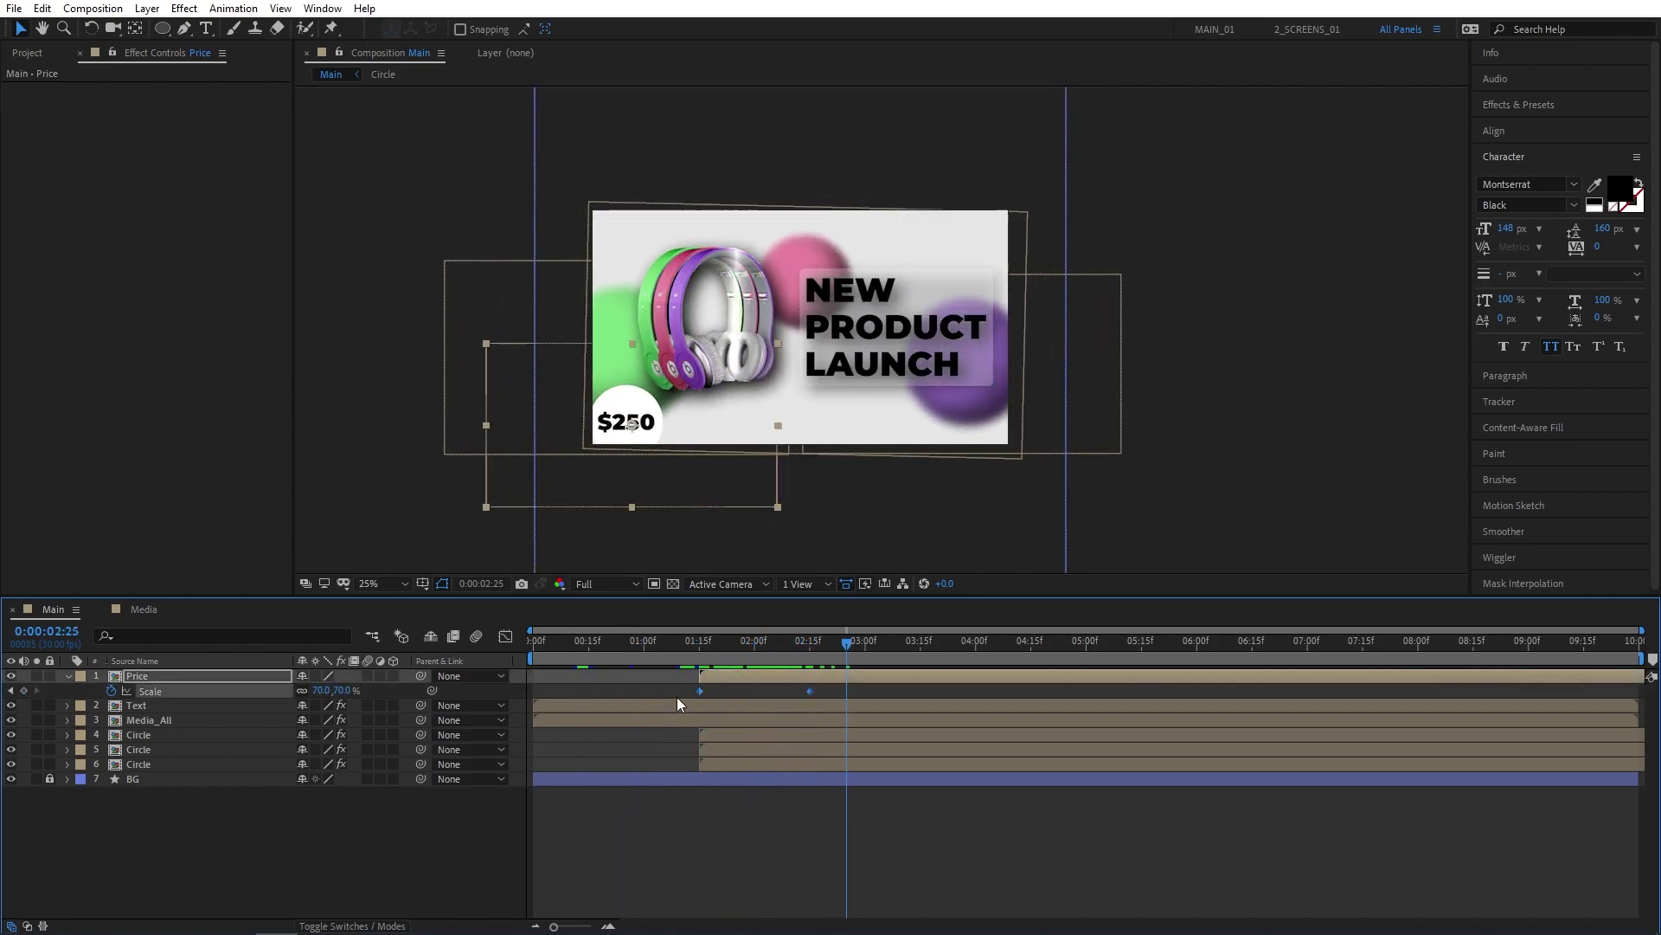
# Step: Easy-ease the Price layer's Scale keyframes and stretch the end handle toward the start so the growth begins fast and slows down
pyautogui.press('F9')
pyautogui.click(506, 636)
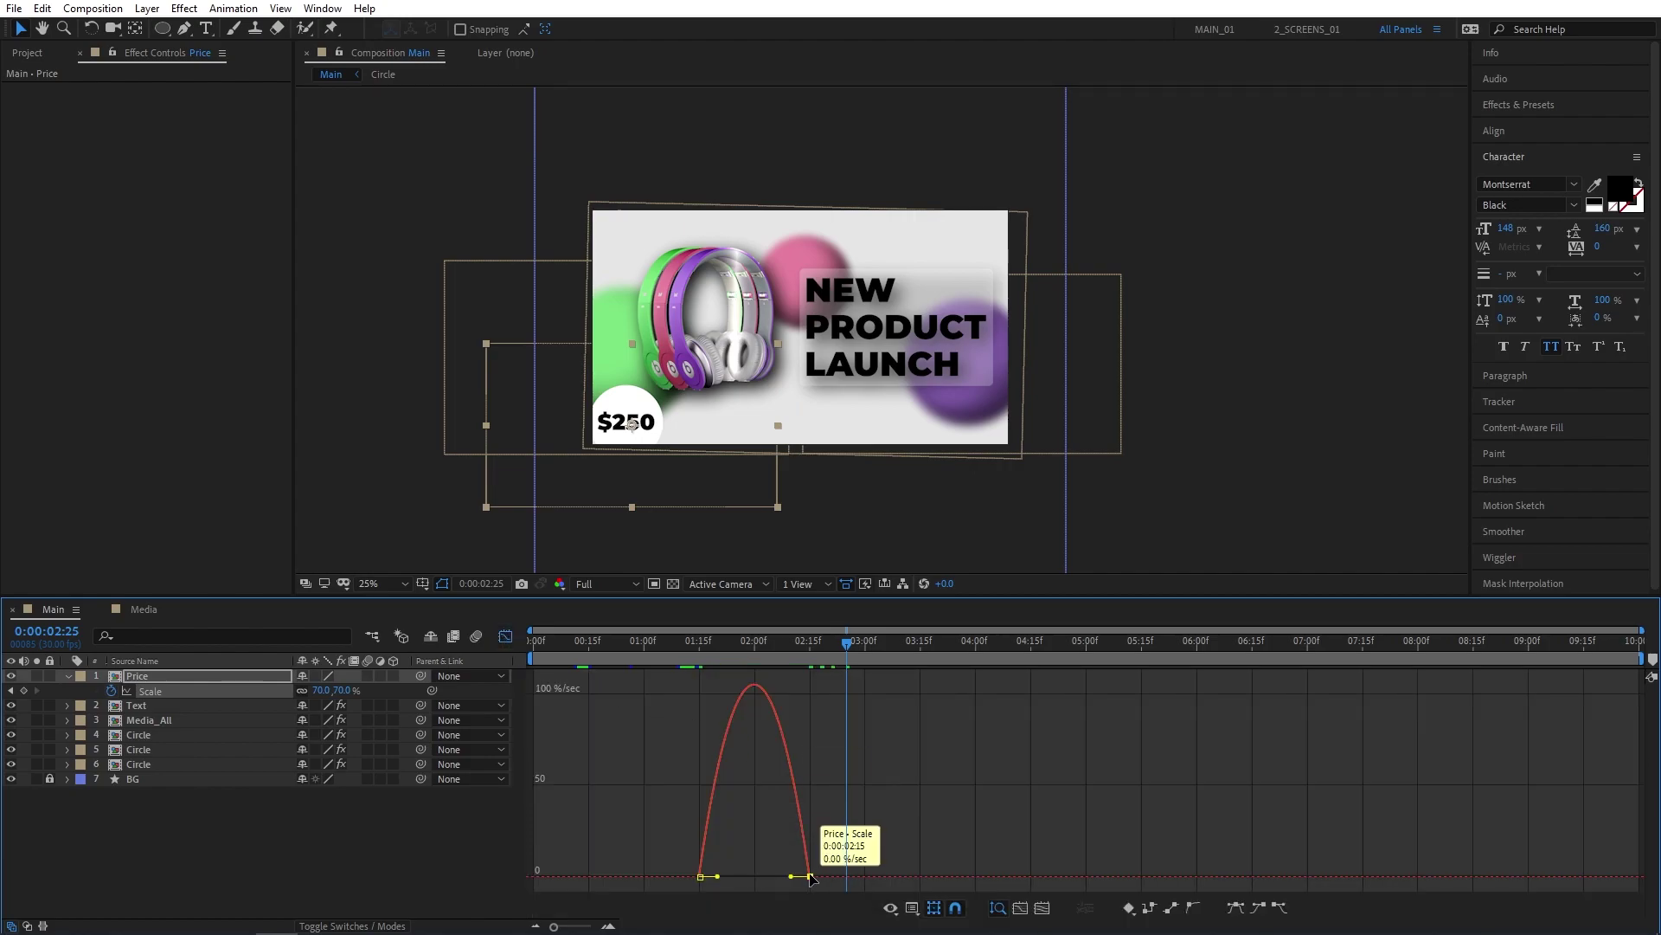
pyautogui.moveTo(793, 877); pyautogui.dragTo(725, 882)
pyautogui.click(505, 636)
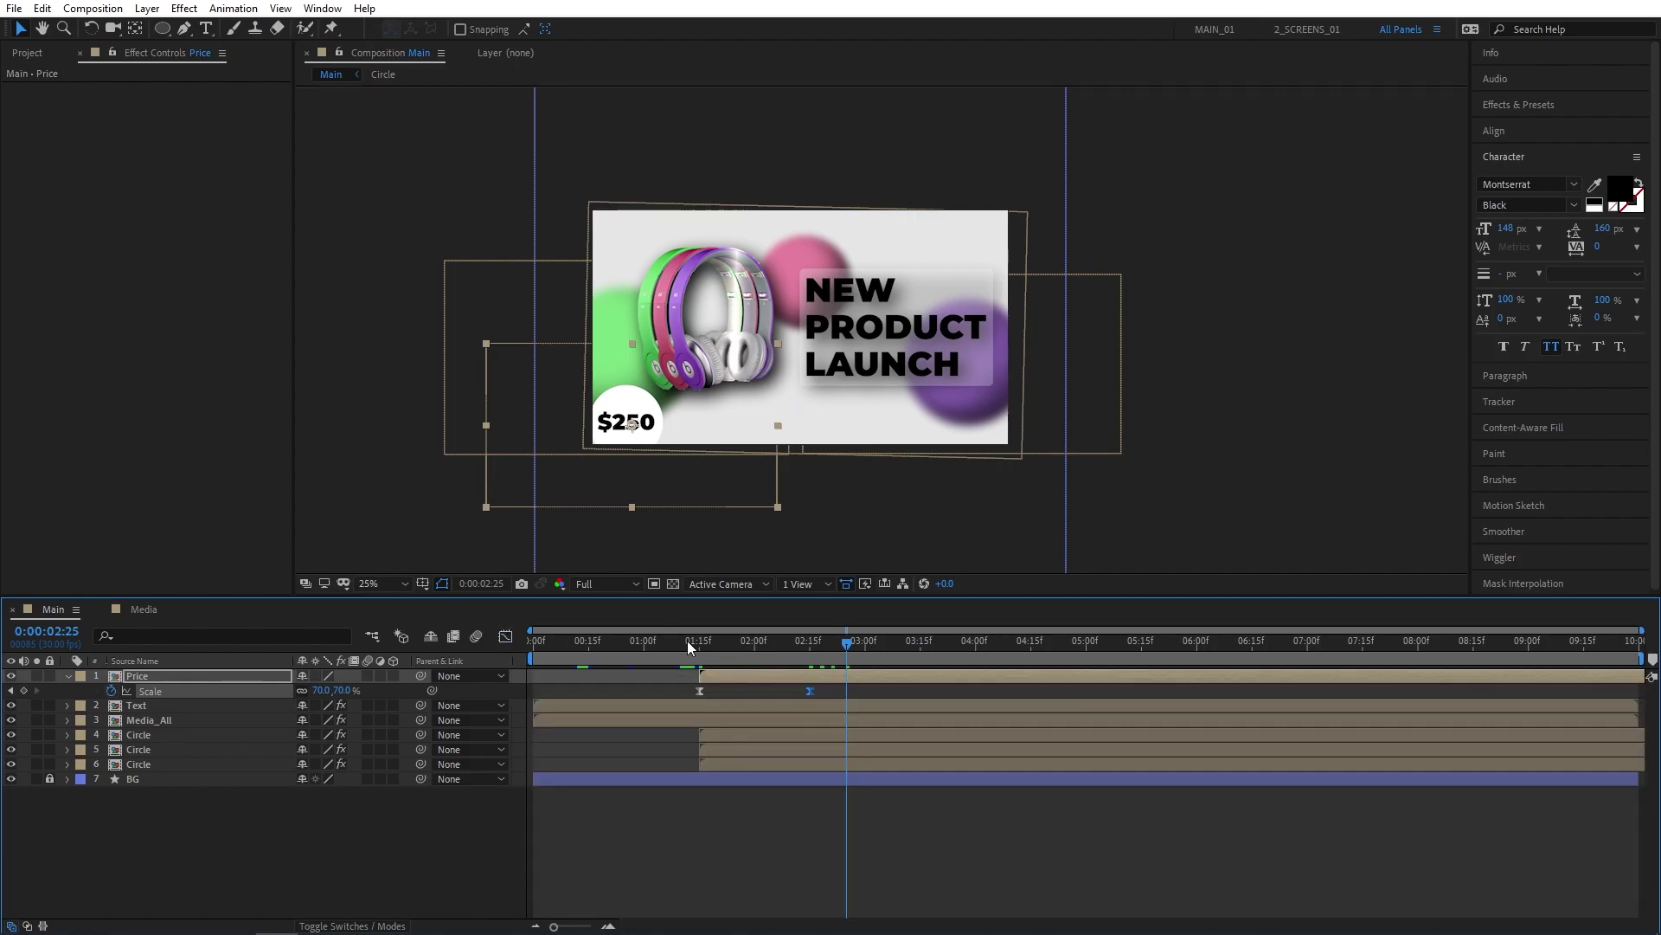
pyautogui.moveTo(688, 641); pyautogui.dragTo(784, 642)
# Step: Copy the Drop Shadow effect from the Media_All layer to the Price layer
pyautogui.click(163, 719)
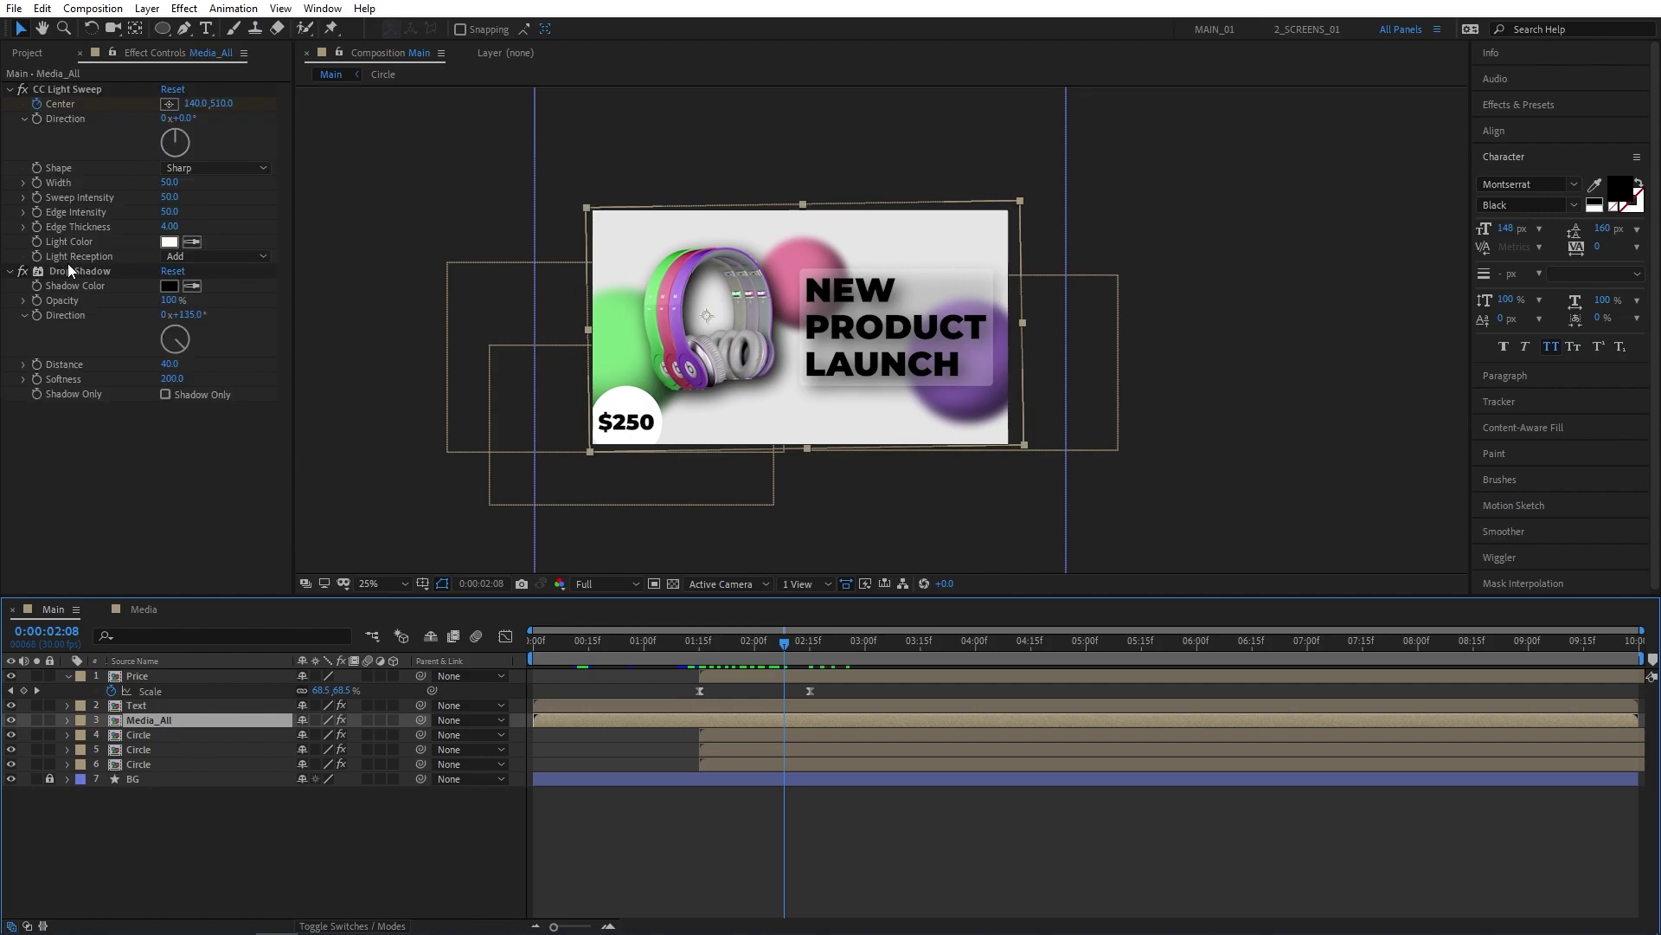
pyautogui.click(69, 269)
pyautogui.click(149, 678)
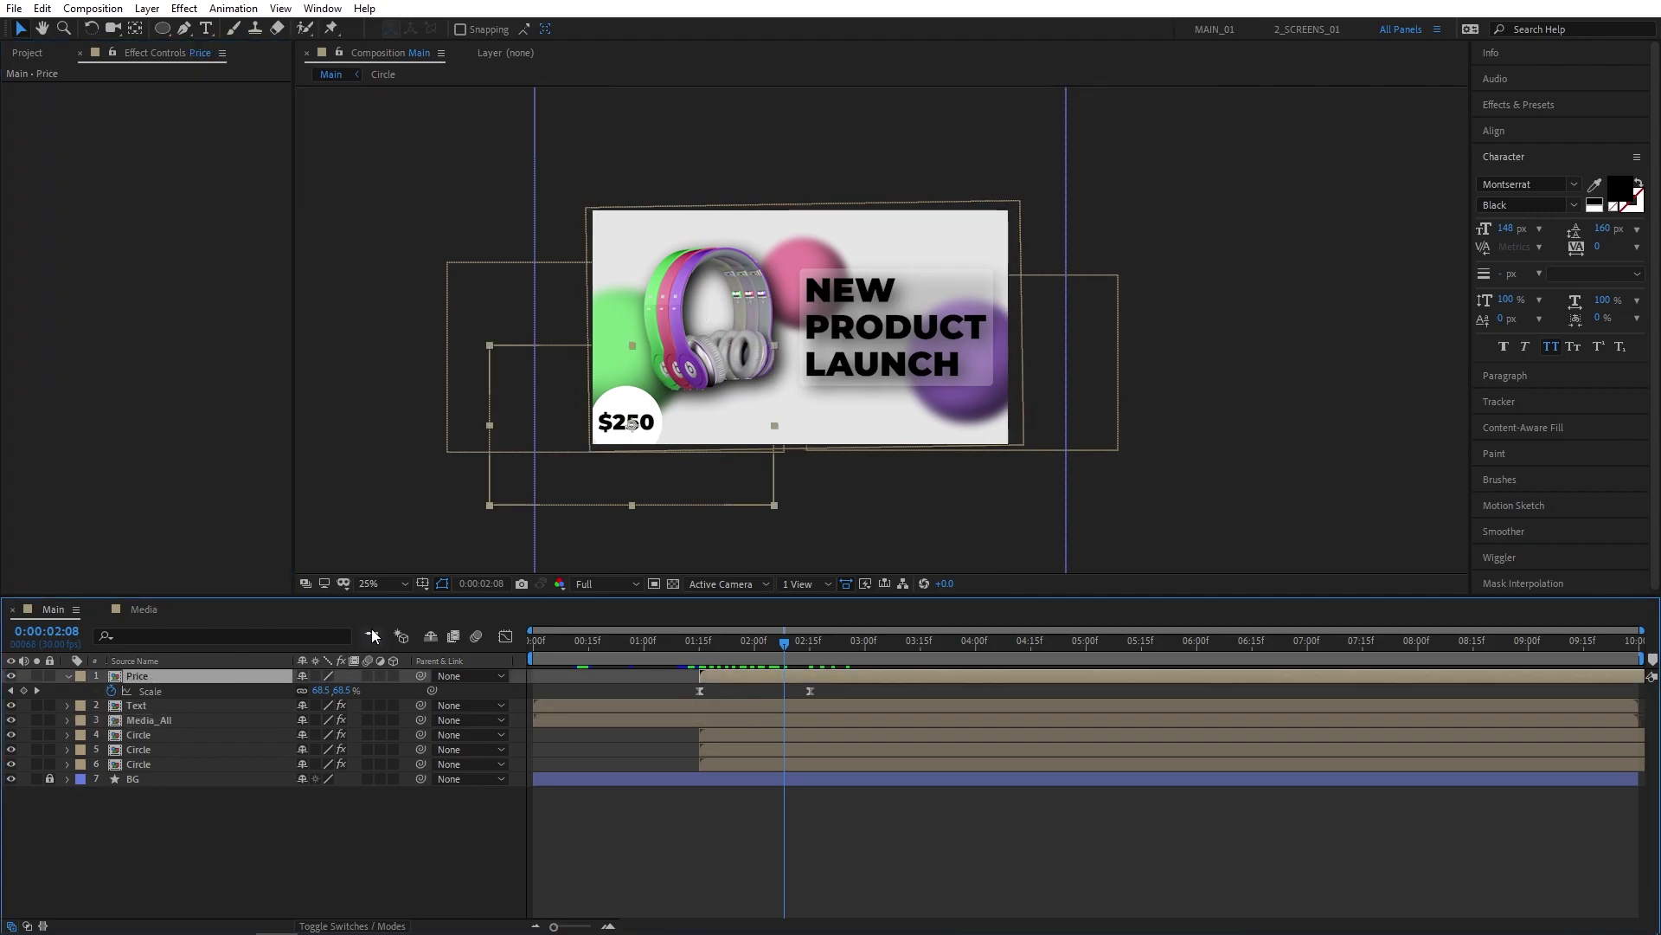
pyautogui.hotkey('ctrl', 'v')
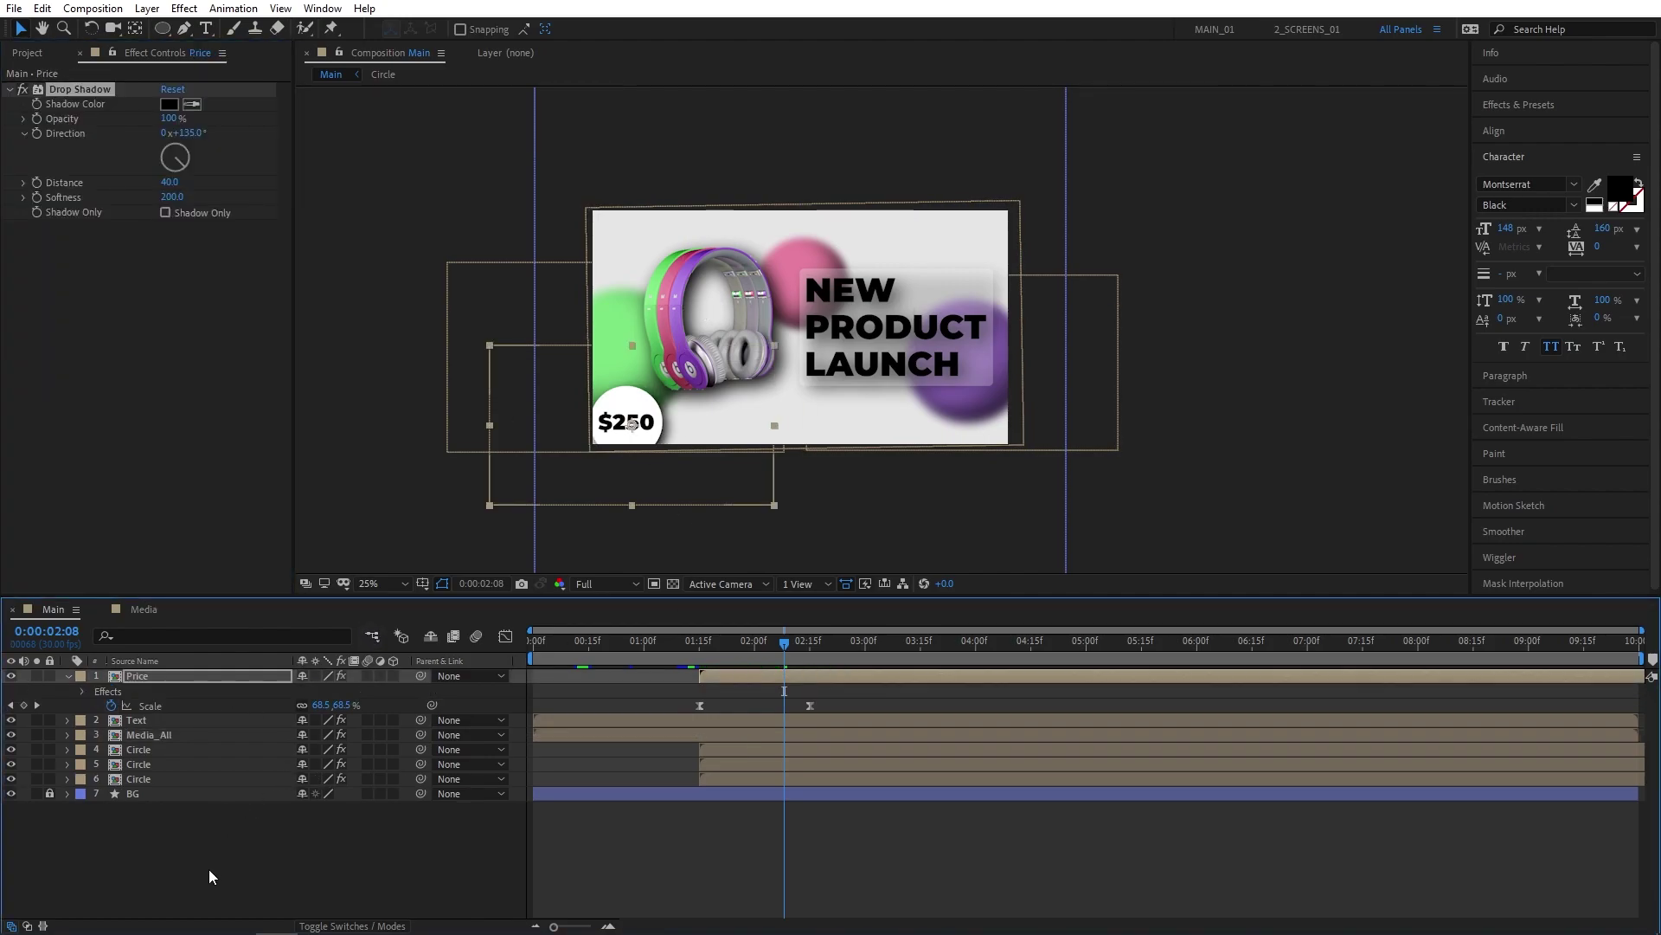
# Step: End the work area at about 5:00 and preview the animation from the start
pyautogui.click(209, 868)
pyautogui.press('Home')
pyautogui.press('space')
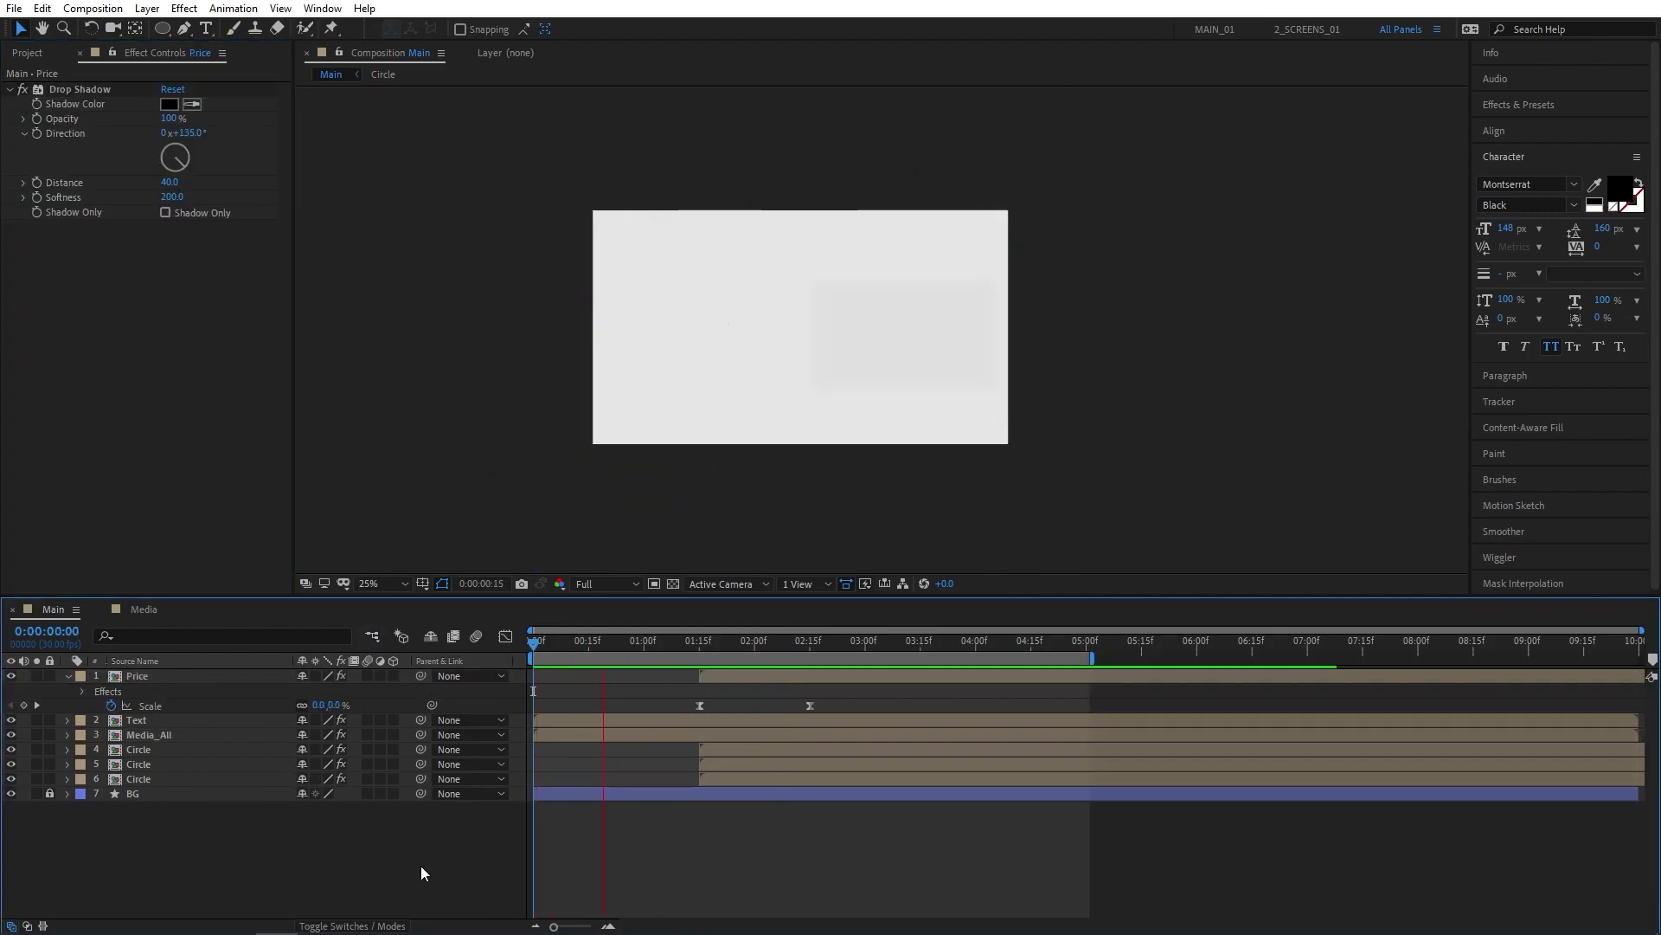